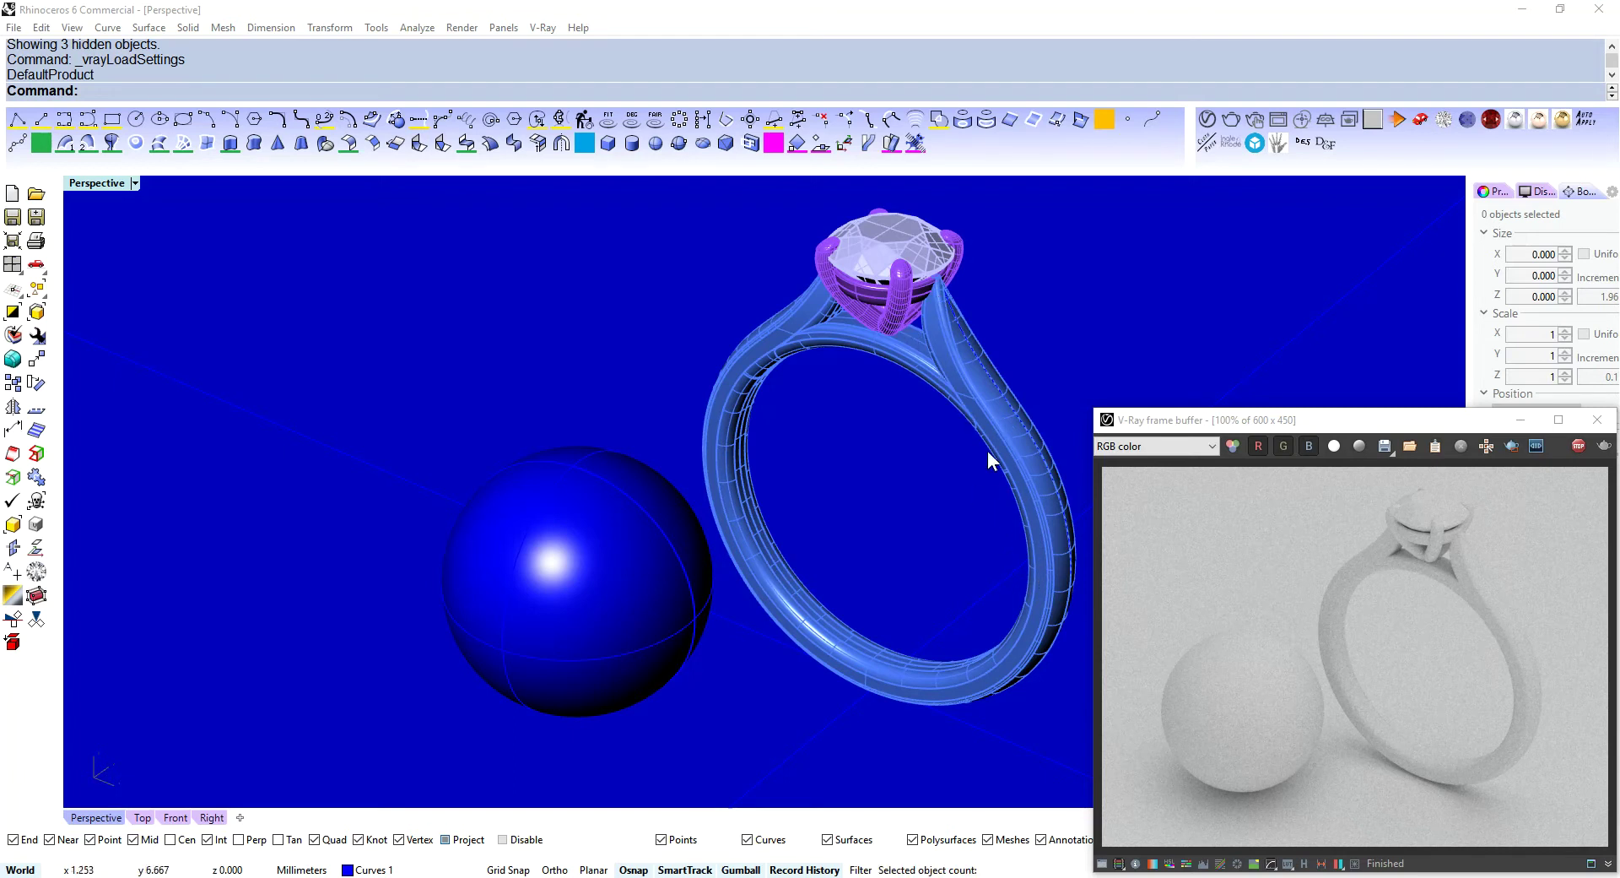
# - Orbit the Perspective view around the ring and sphere to a new viewing angle
pyautogui.moveTo(977, 433); pyautogui.dragTo(941, 448, button='right')
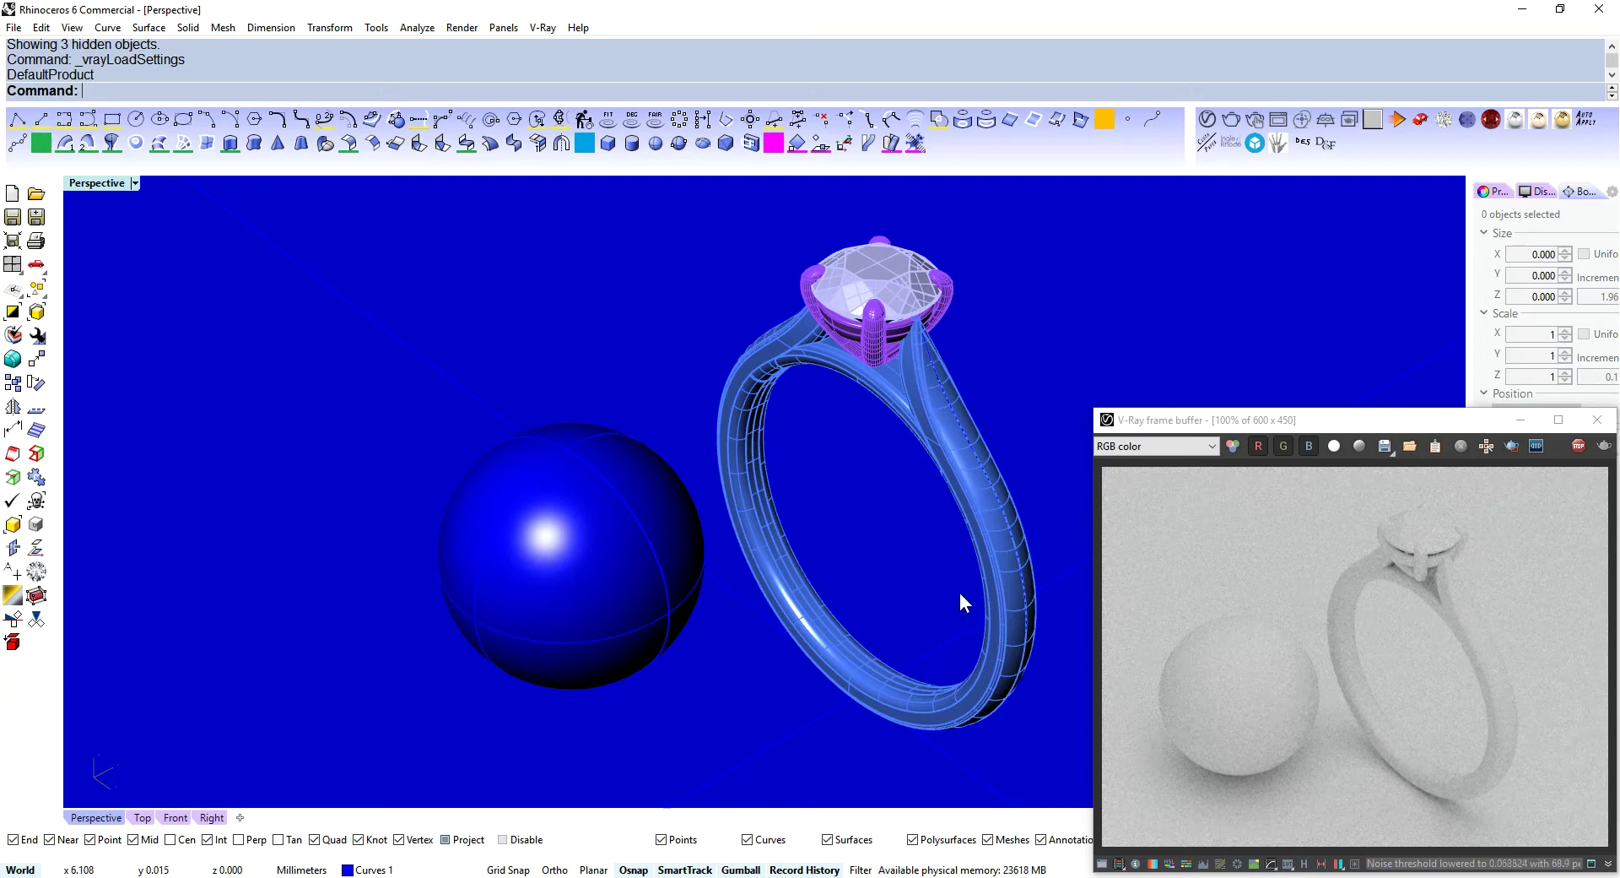
pyautogui.moveTo(929, 586)
pyautogui.mouseDown(button='right')
pyautogui.moveTo(929, 553)
pyautogui.moveTo(935, 577)
pyautogui.mouseUp(button='right')
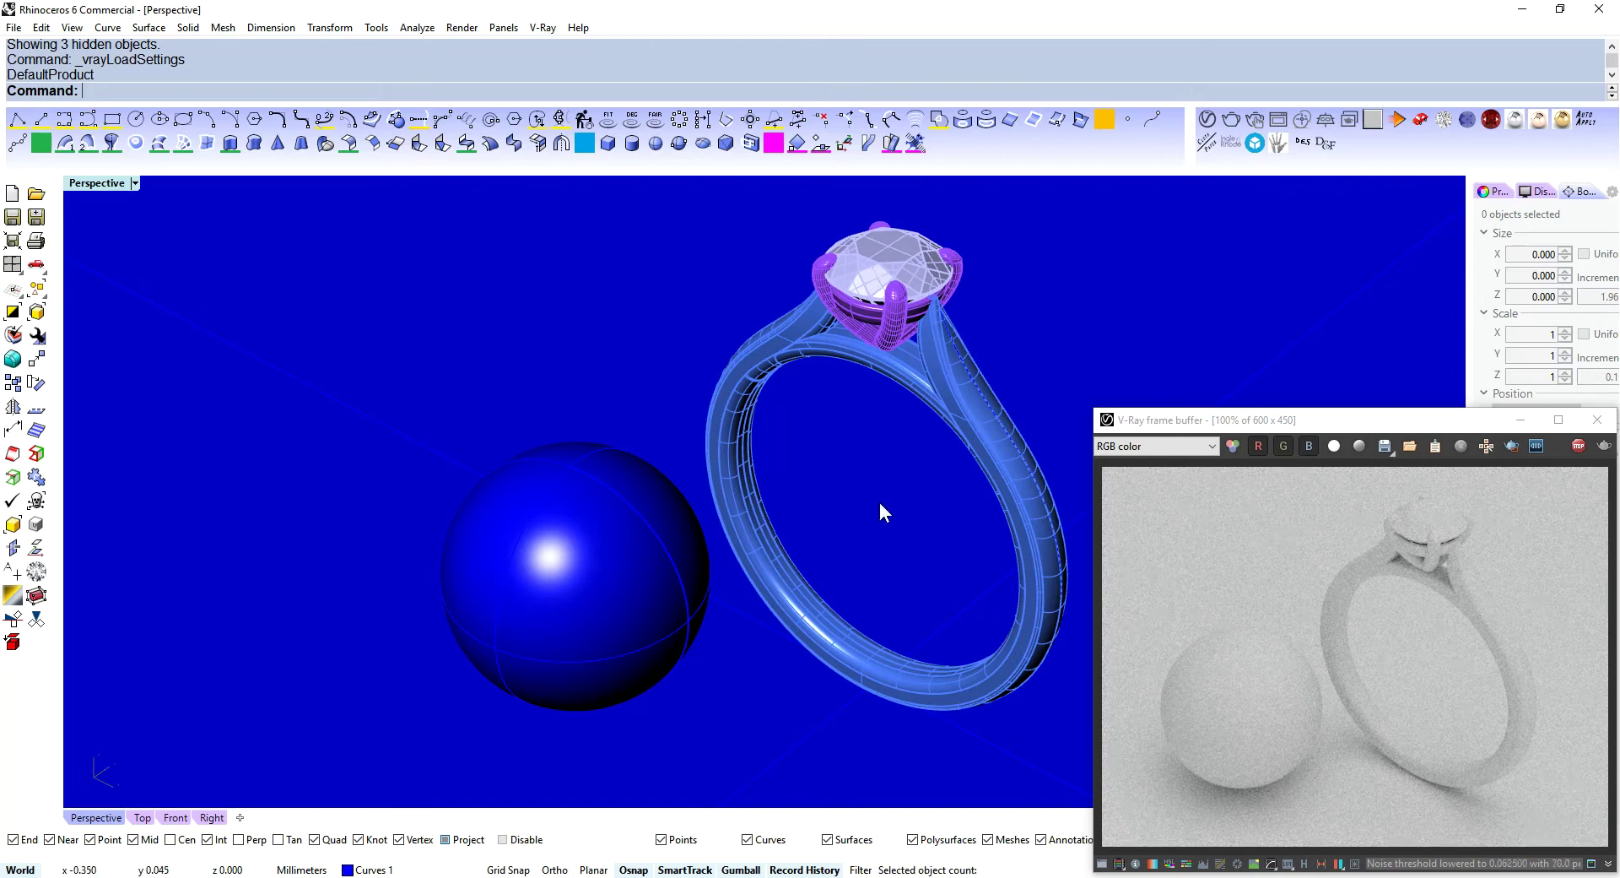
pyautogui.moveTo(894, 482); pyautogui.dragTo(890, 488, button='right')
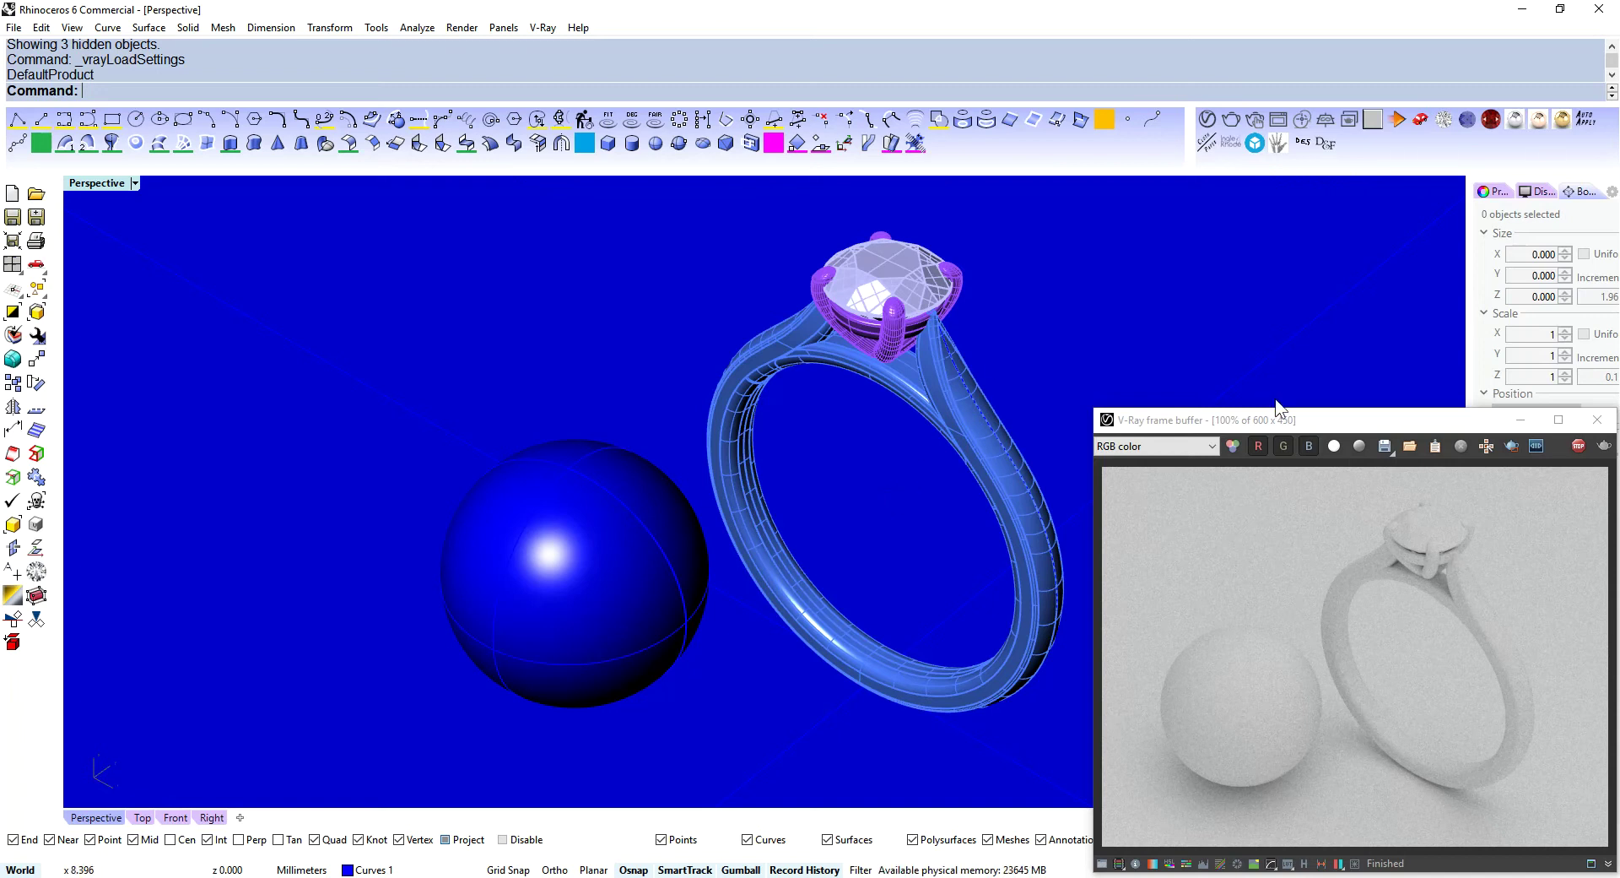
# - Open the V-Ray Asset Editor and drag it clear of the viewport
pyautogui.click(1208, 119)
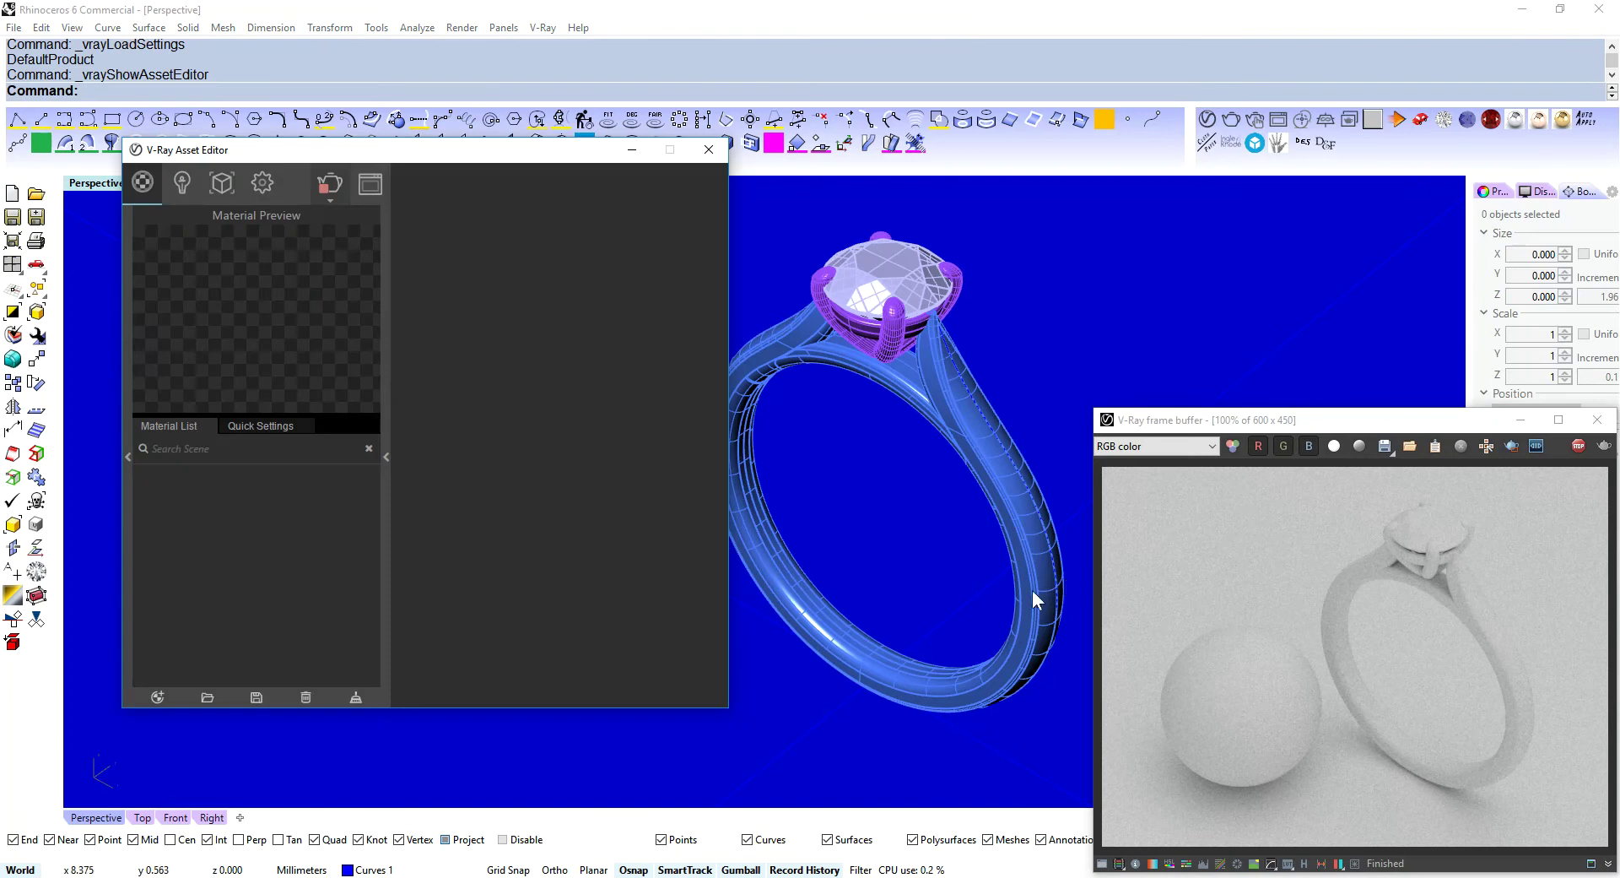
pyautogui.moveTo(490, 148); pyautogui.dragTo(448, 228)
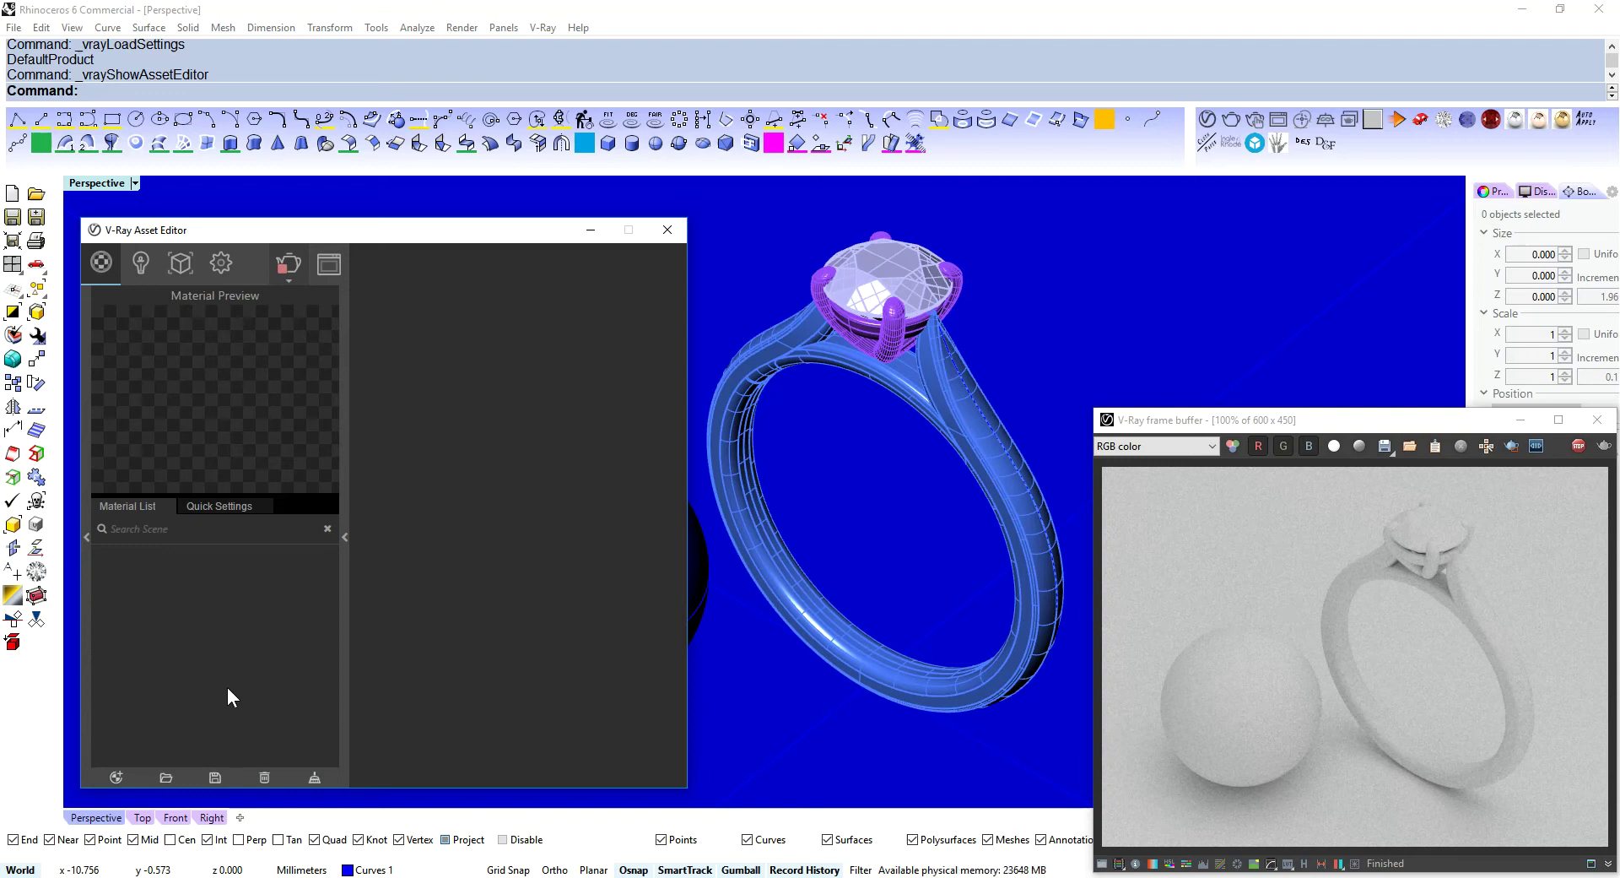
pyautogui.moveTo(912, 597); pyautogui.dragTo(874, 533, button='right')
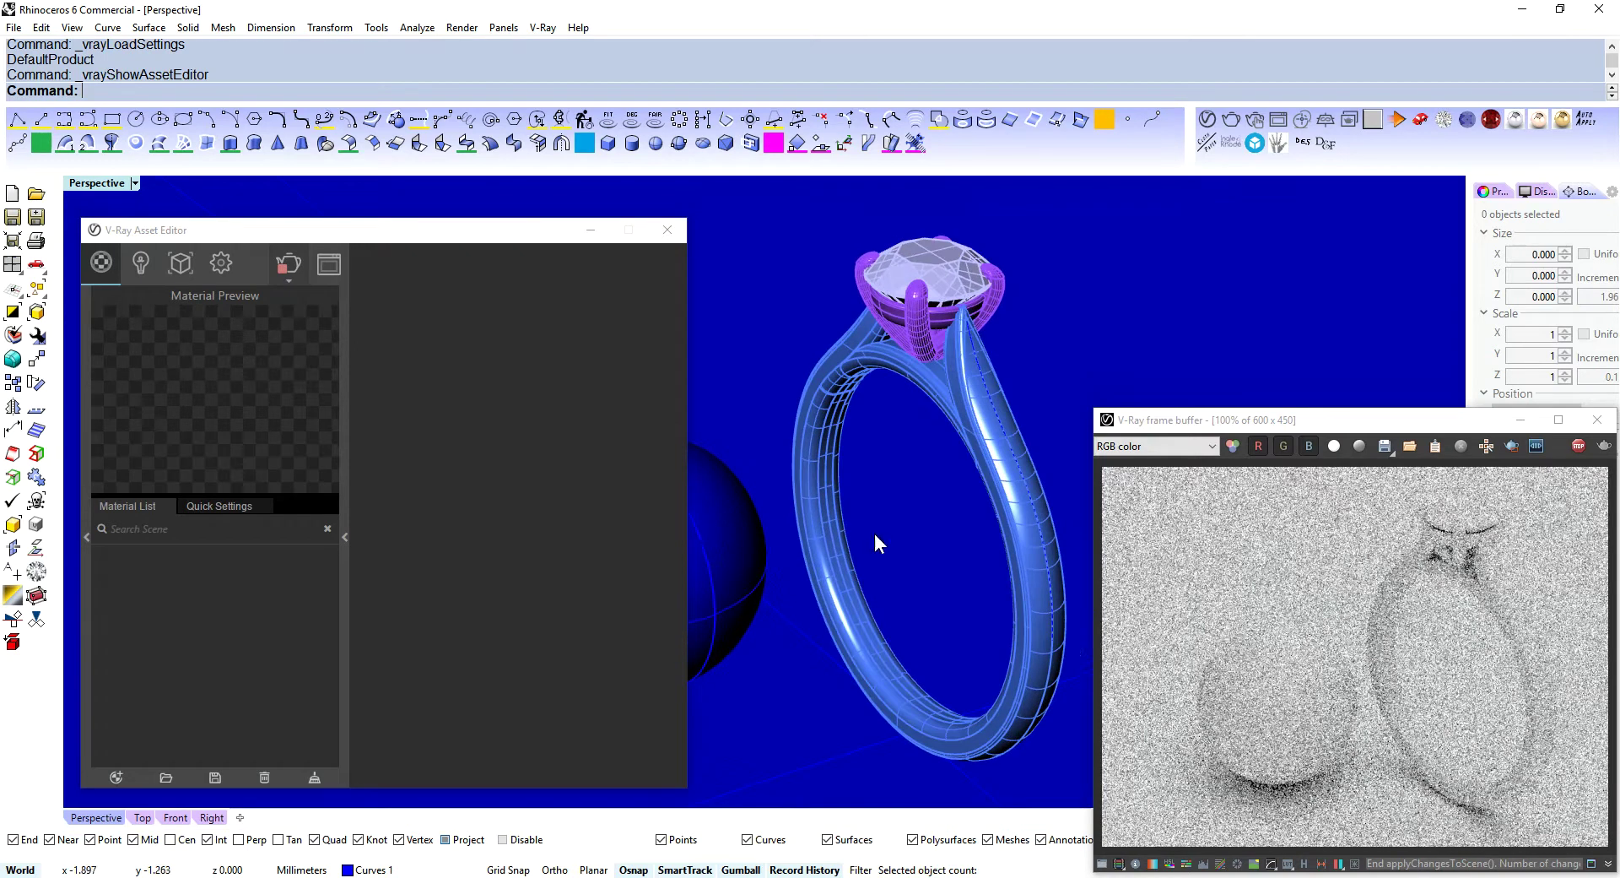
# - Zoom and pan the Perspective view so the ring appears larger, then reposition the editor
pyautogui.click(697, 590)
pyautogui.scroll(-2, 806, 603)
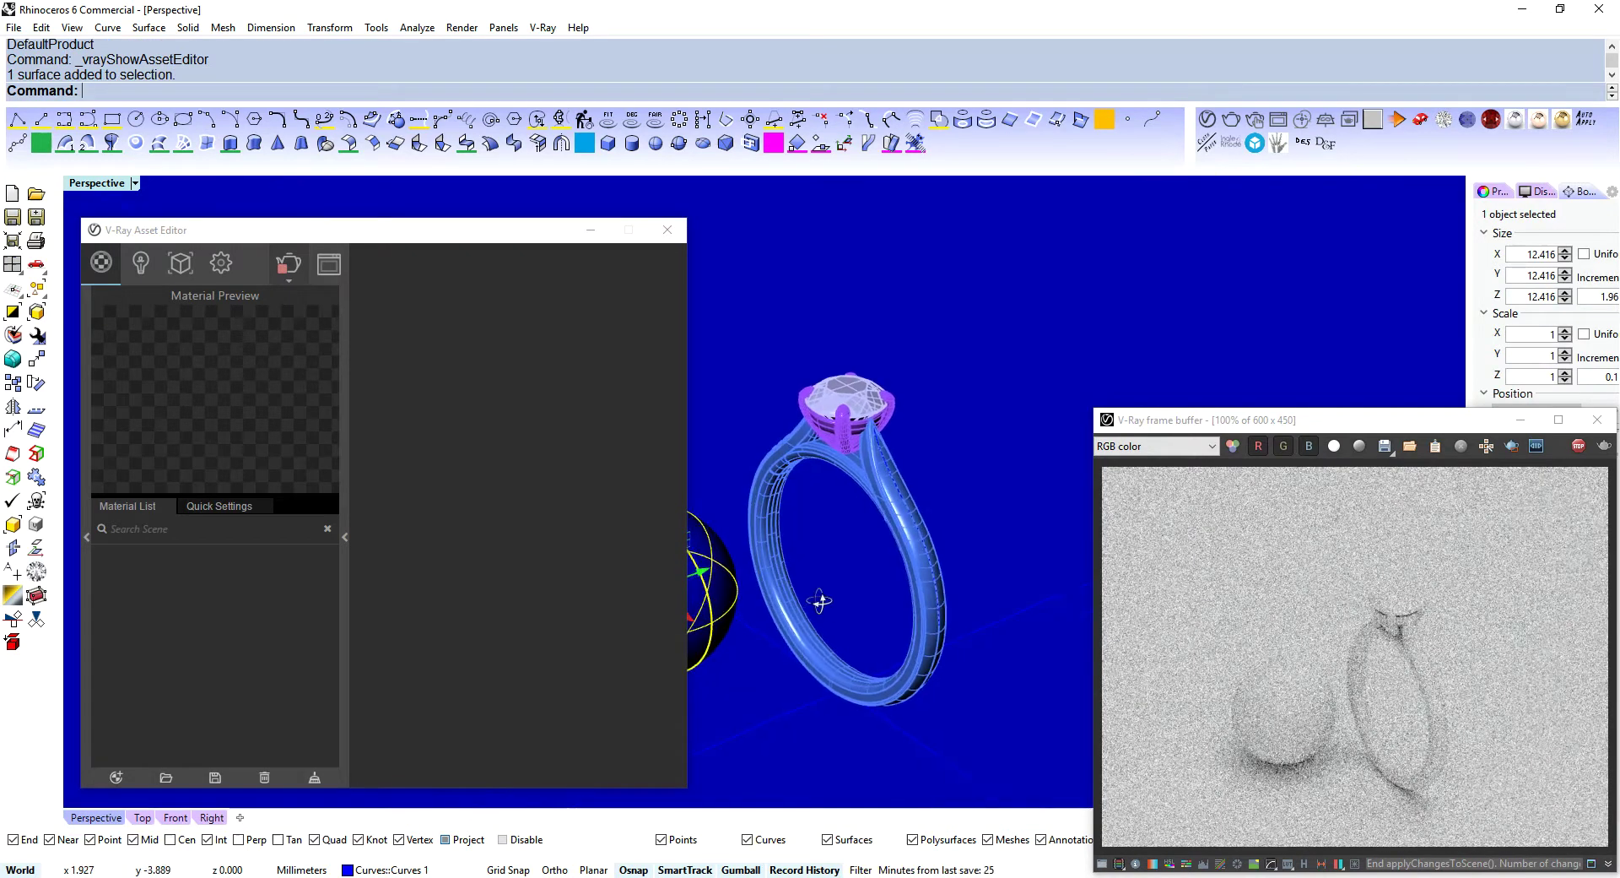
pyautogui.scroll(3, 823, 590)
pyautogui.keyDown('shift'); pyautogui.moveTo(814, 569); pyautogui.dragTo(857, 561, button='right'); pyautogui.keyUp('shift')
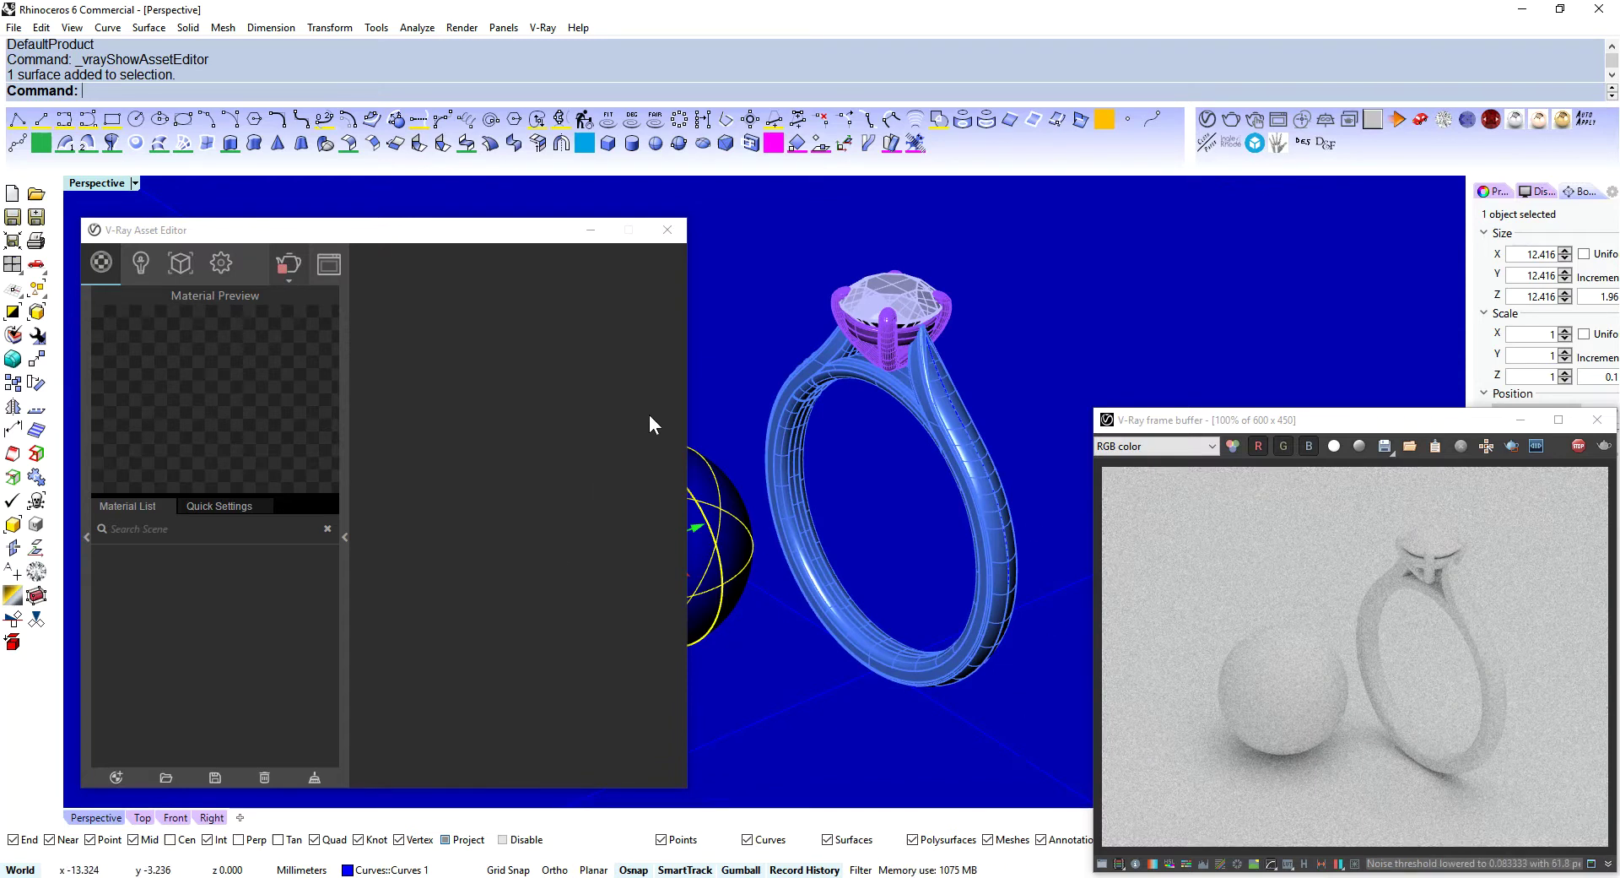
pyautogui.click(869, 435)
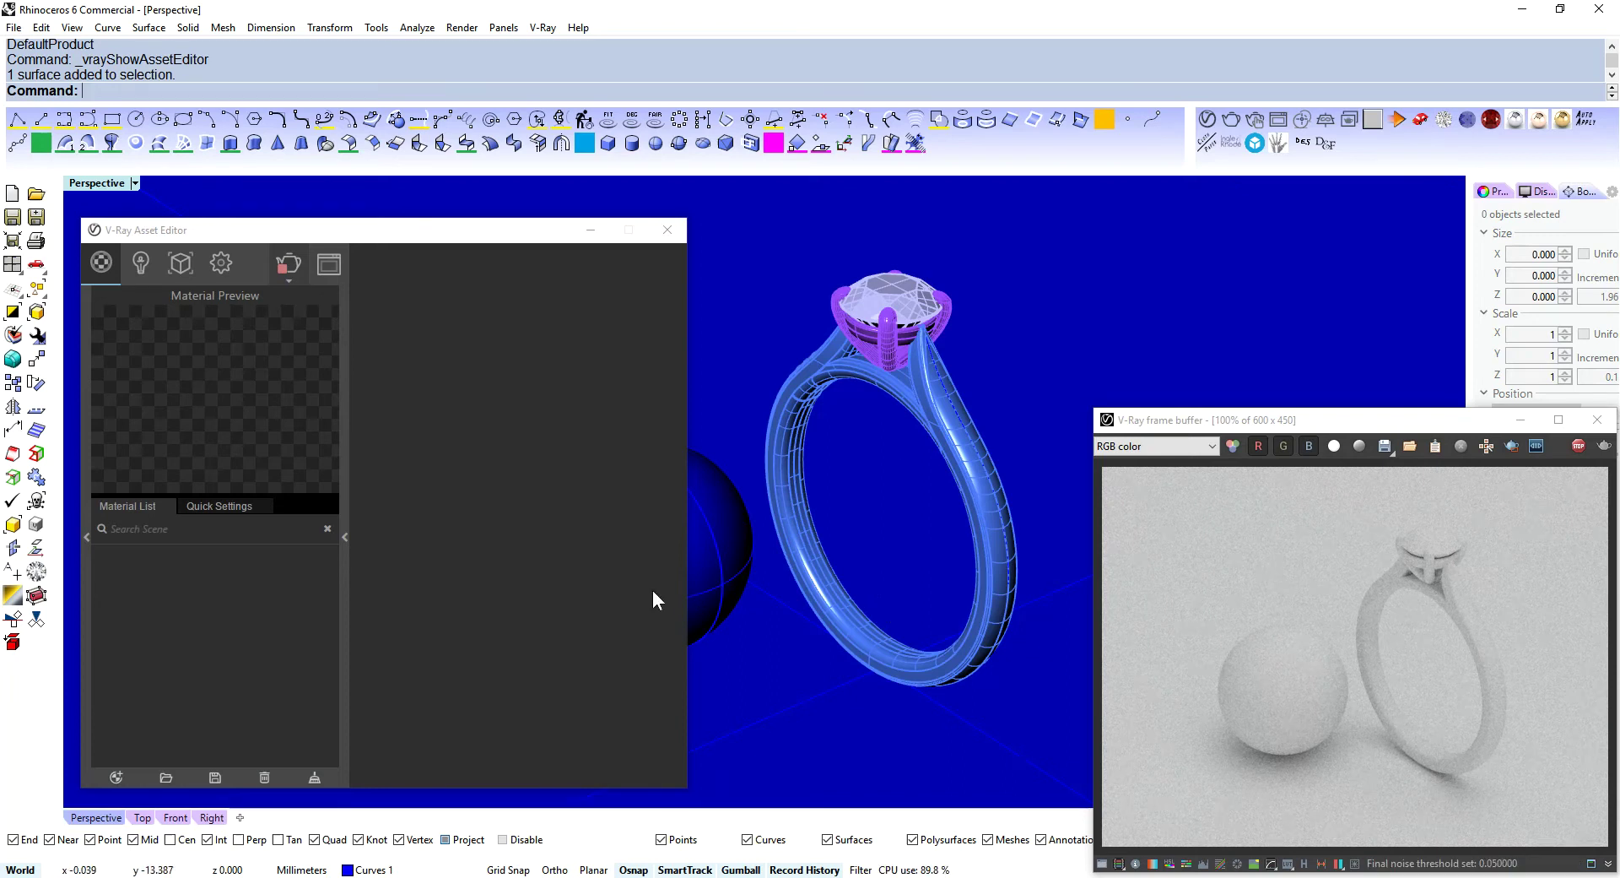
pyautogui.moveTo(305, 230); pyautogui.dragTo(373, 196)
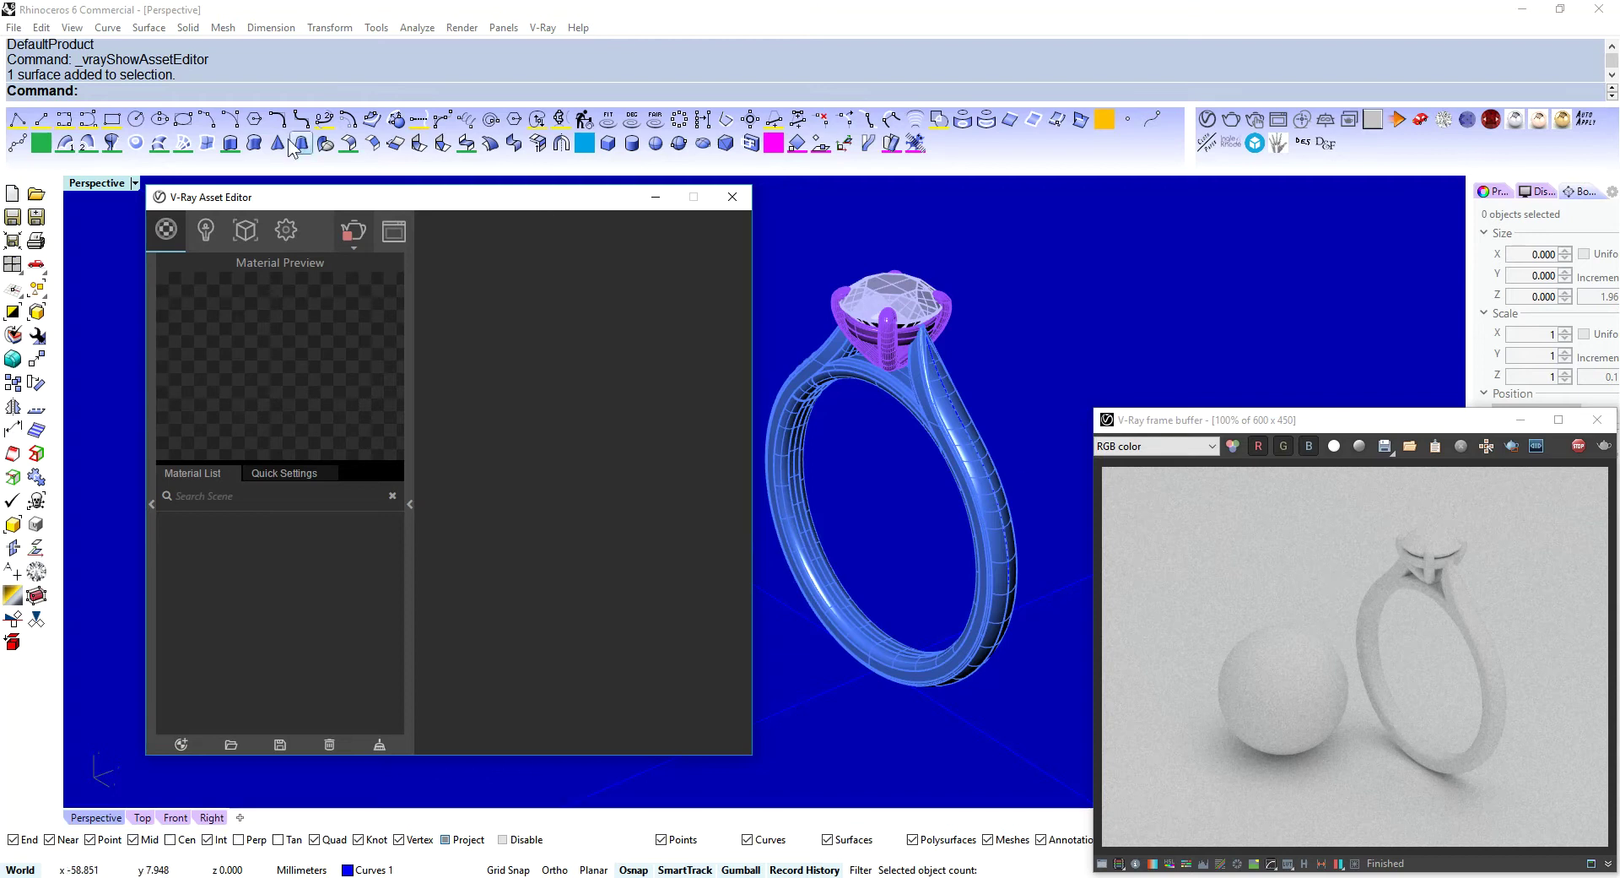
# - Look at the Asset Editor's Settings tab, return to the Materials list, and reposition the editor
pyautogui.click(277, 227)
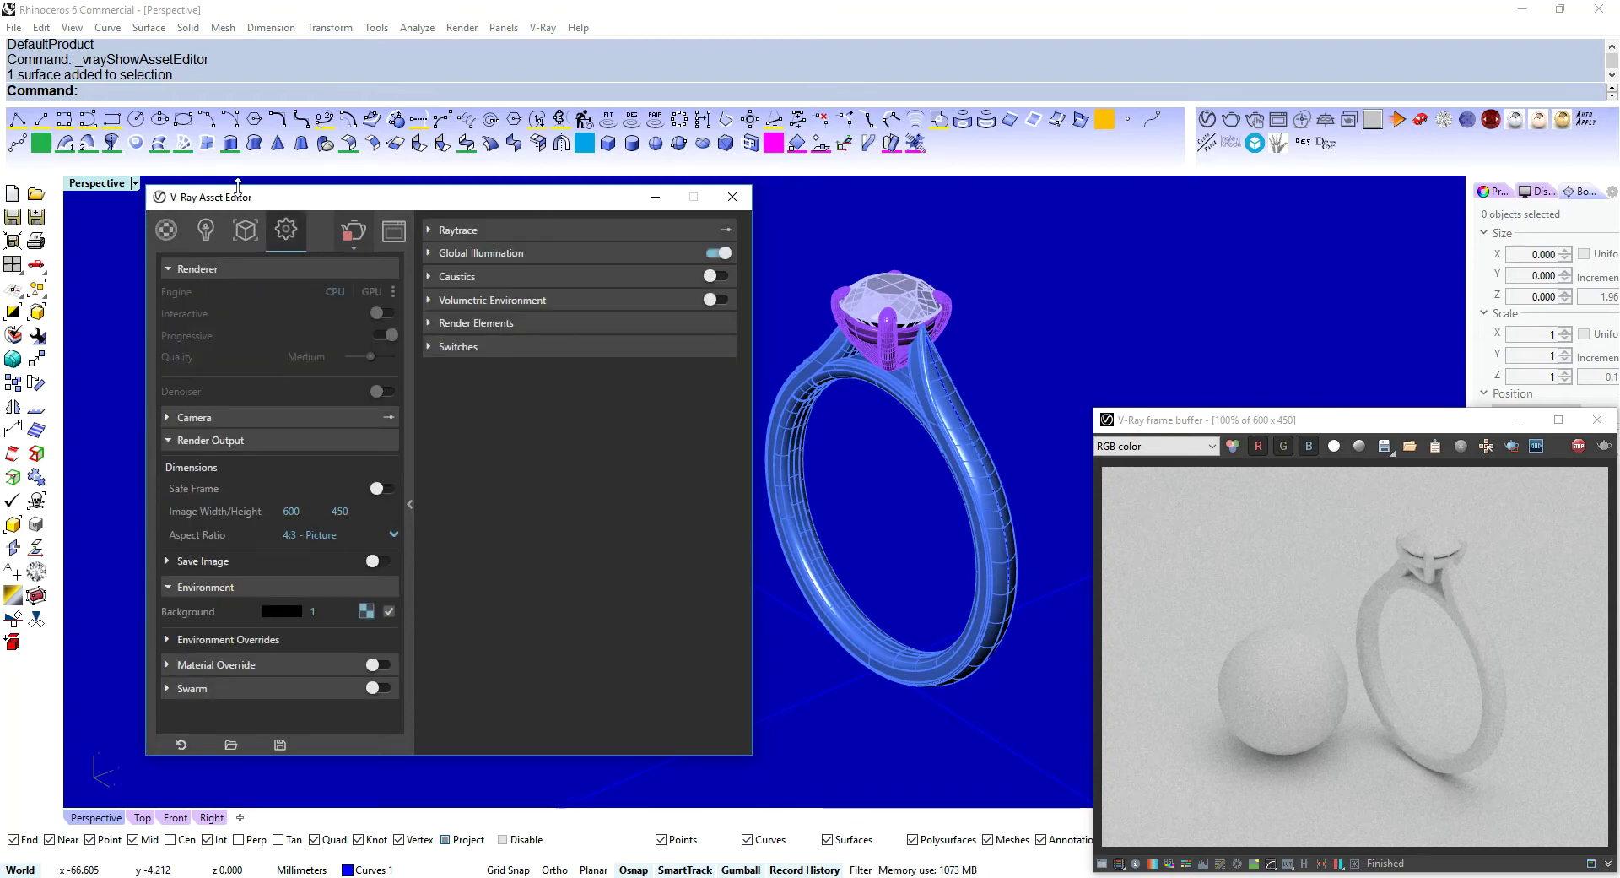
pyautogui.click(167, 229)
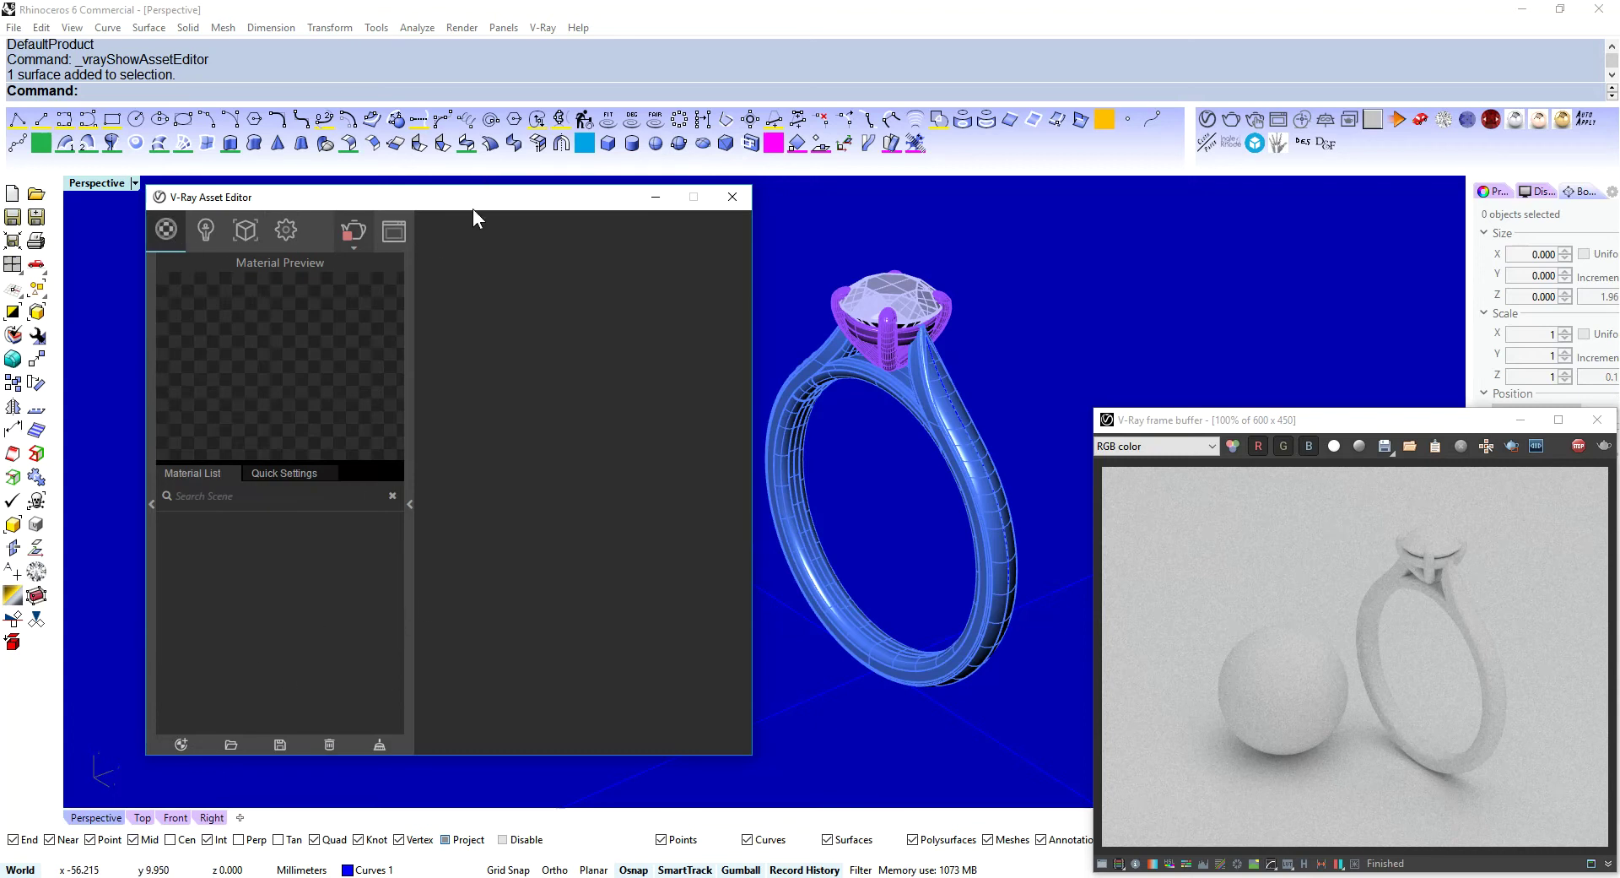
pyautogui.moveTo(472, 207); pyautogui.dragTo(502, 233)
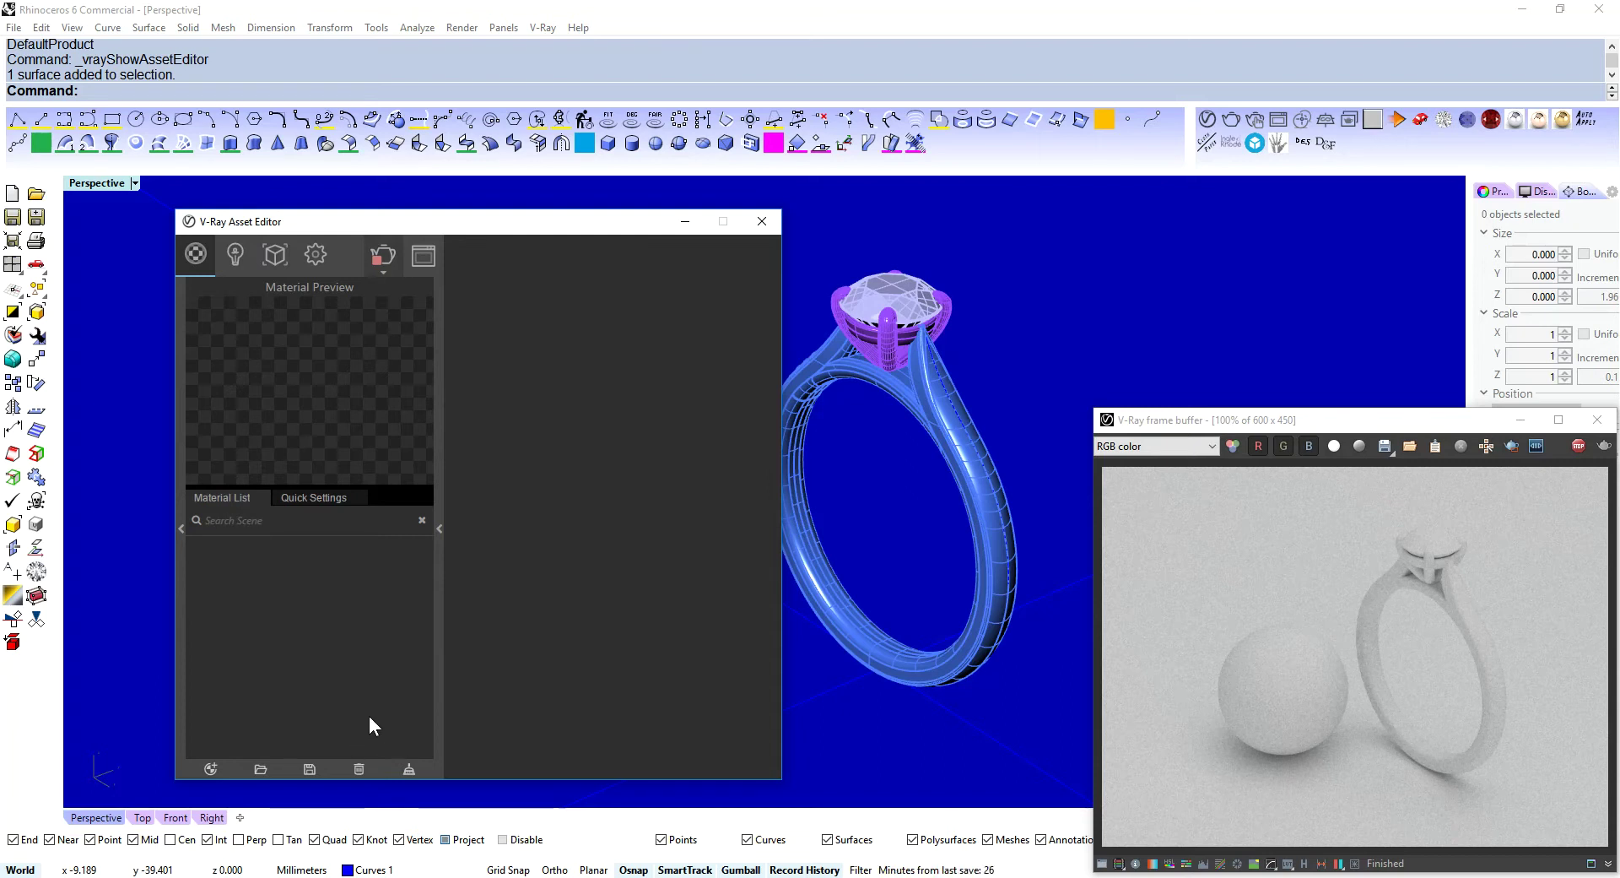
# - Add a Generic material and apply it to the ring band, head, prongs and sphere
pyautogui.click(210, 769)
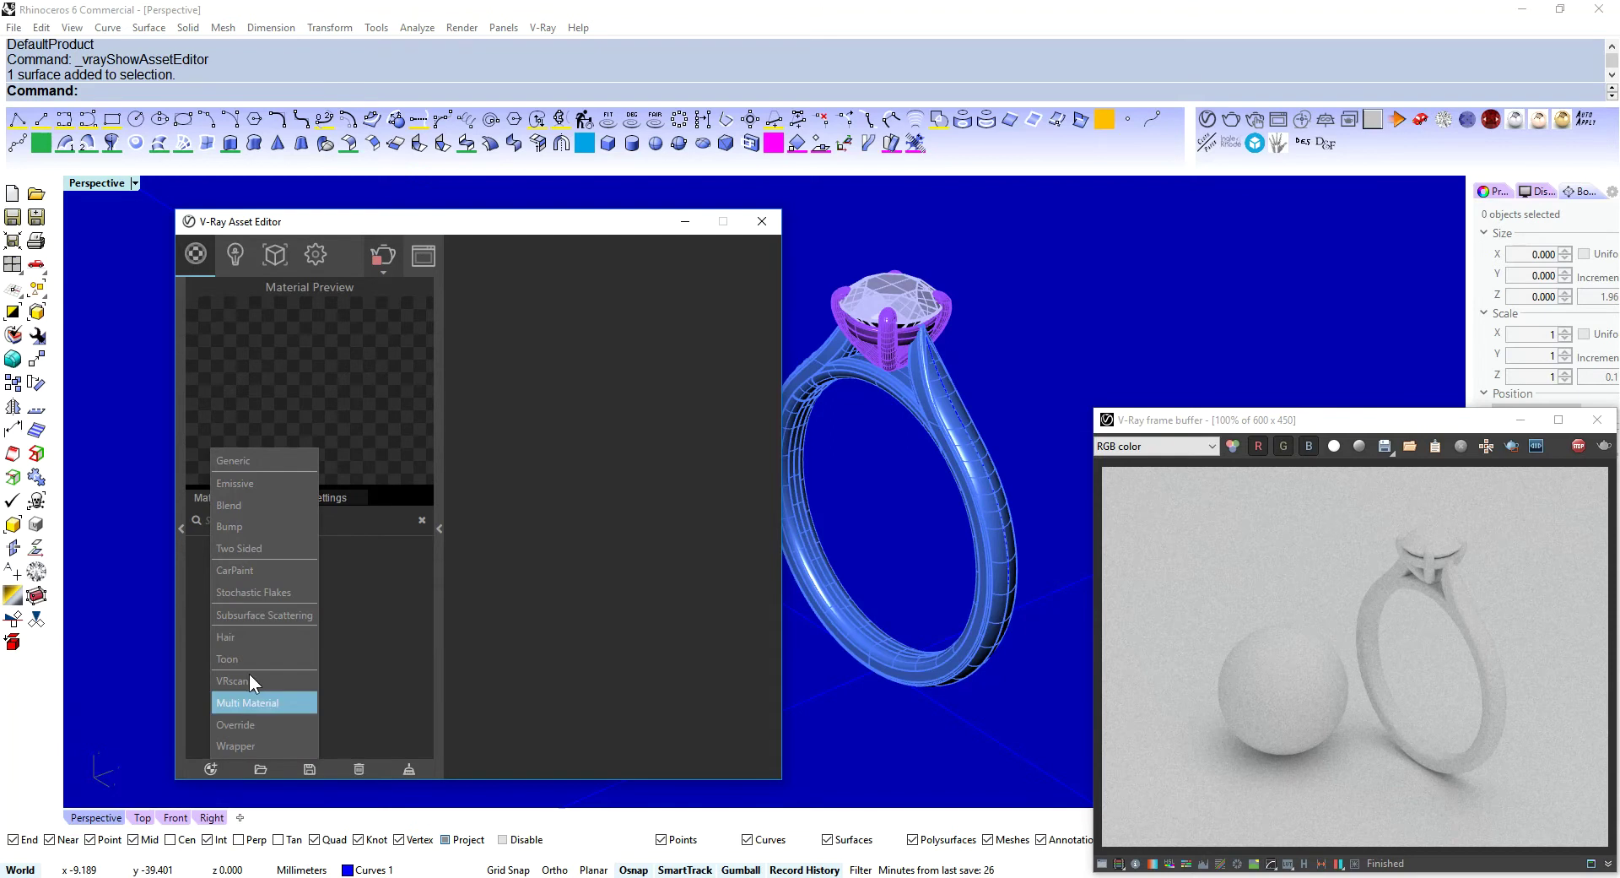
pyautogui.click(259, 466)
pyautogui.moveTo(940, 457); pyautogui.dragTo(935, 422, button='right')
pyautogui.keyDown('shift'); pyautogui.click(897, 422); pyautogui.keyUp('shift')
pyautogui.keyDown('shift'); pyautogui.click(1005, 287); pyautogui.keyUp('shift')
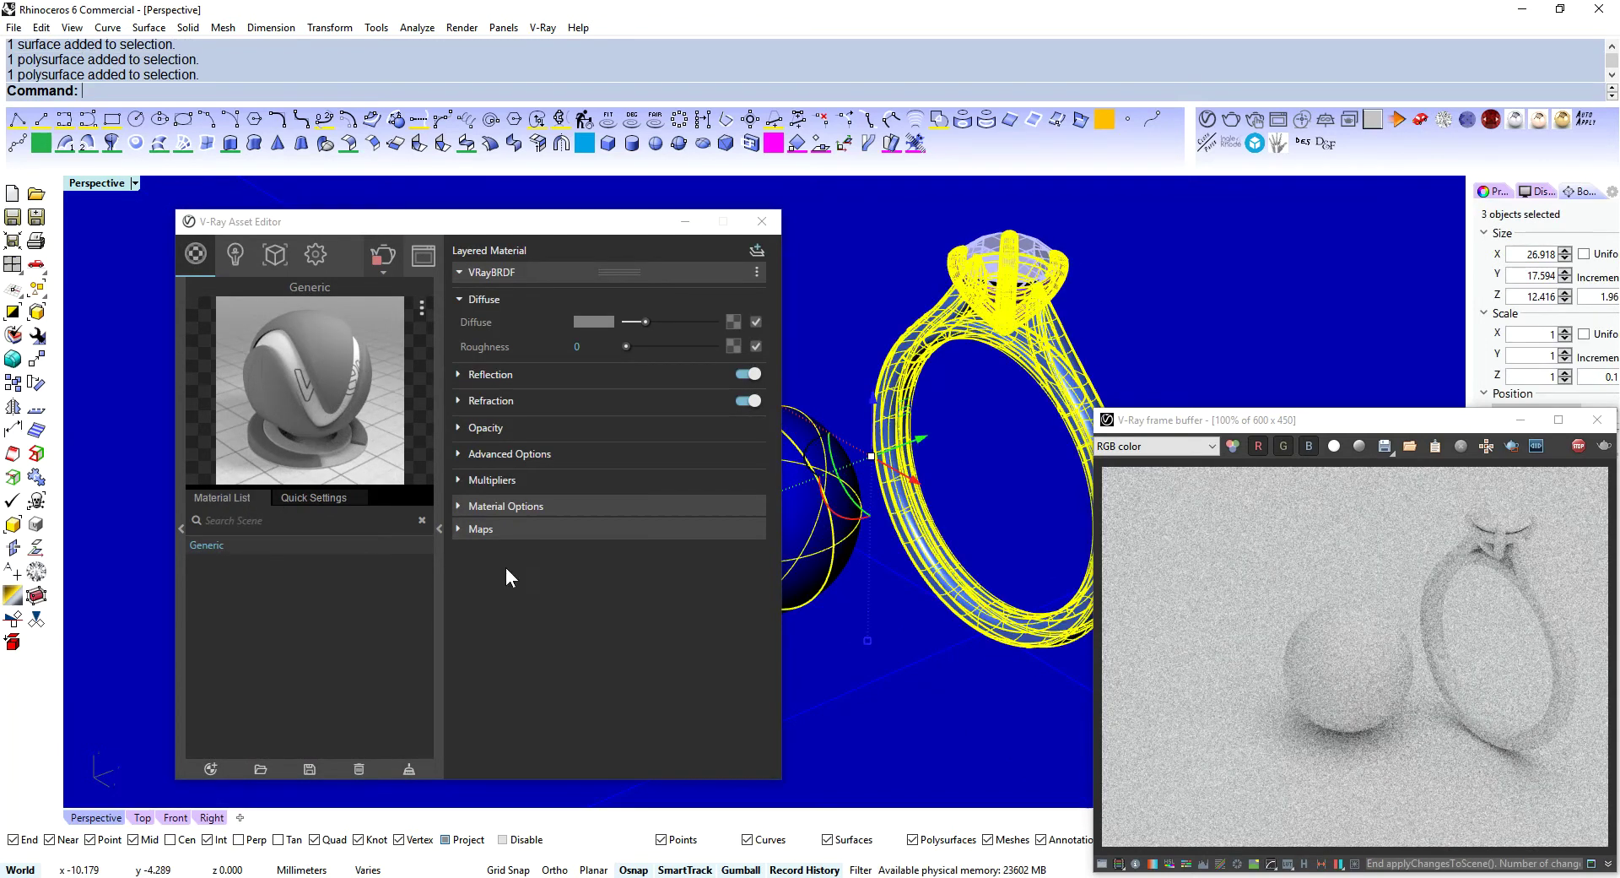
pyautogui.rightClick(261, 549)
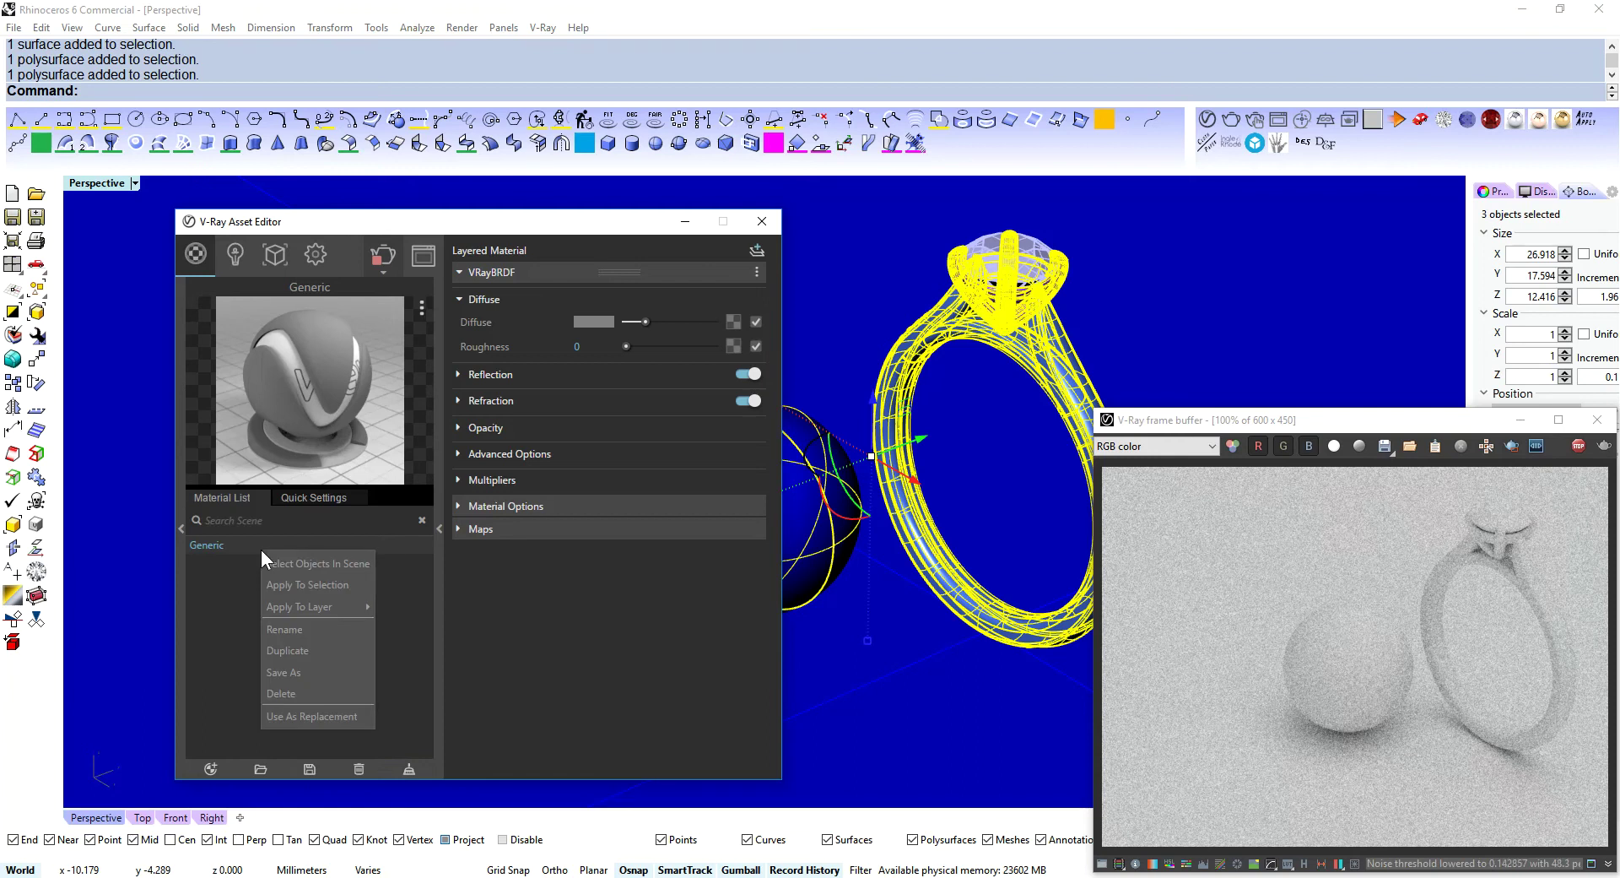
pyautogui.click(339, 586)
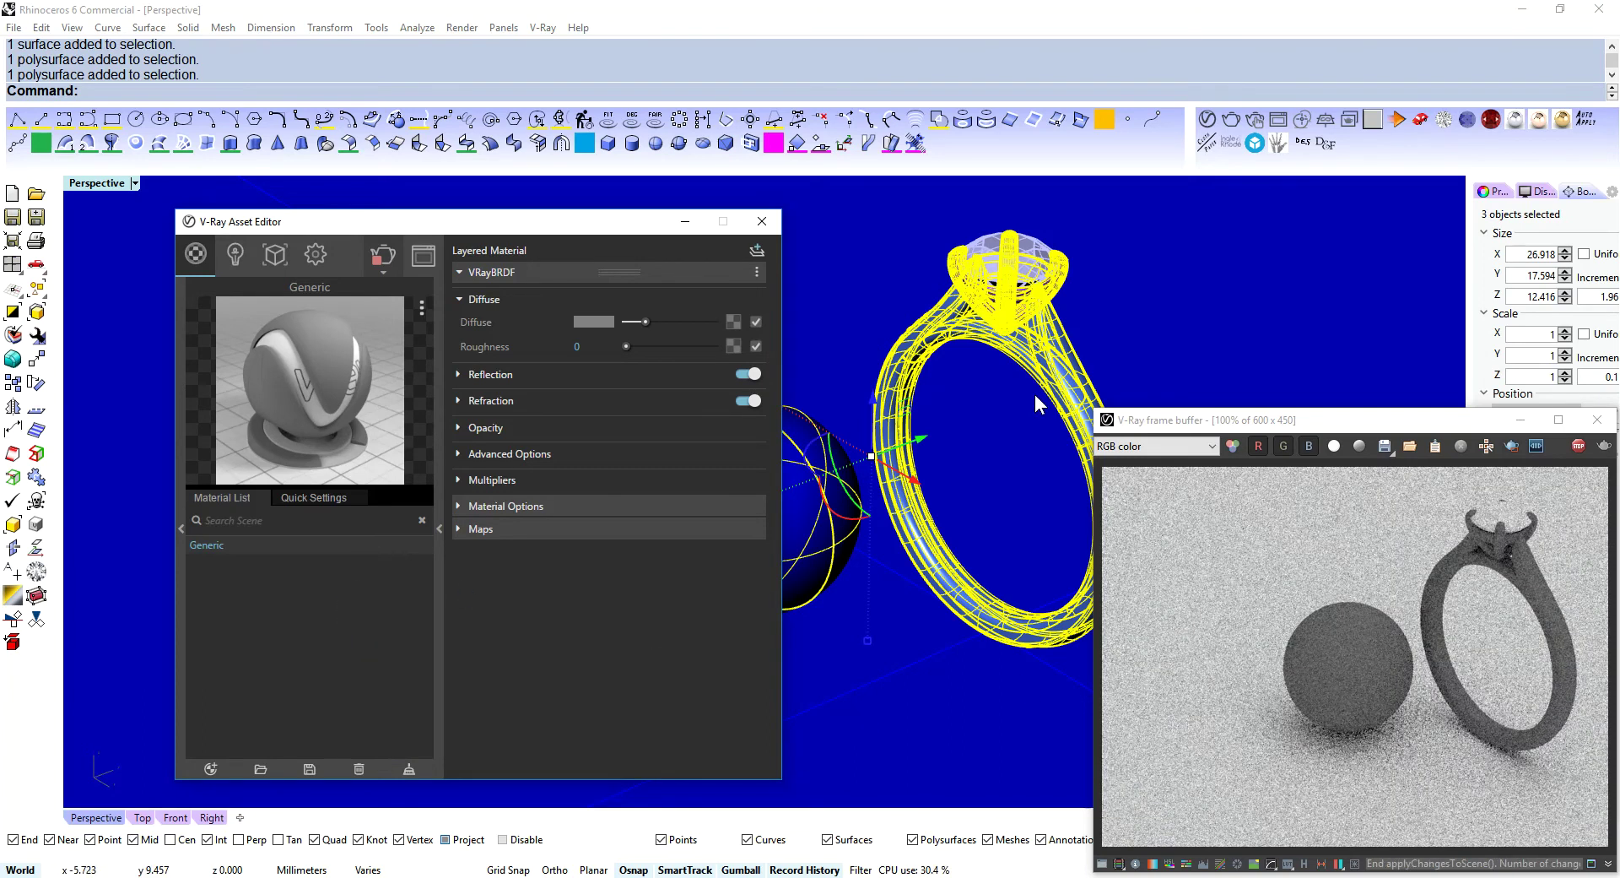
# - Rename the new Generic material to 'Metal'
pyautogui.scroll(5, 889, 400)
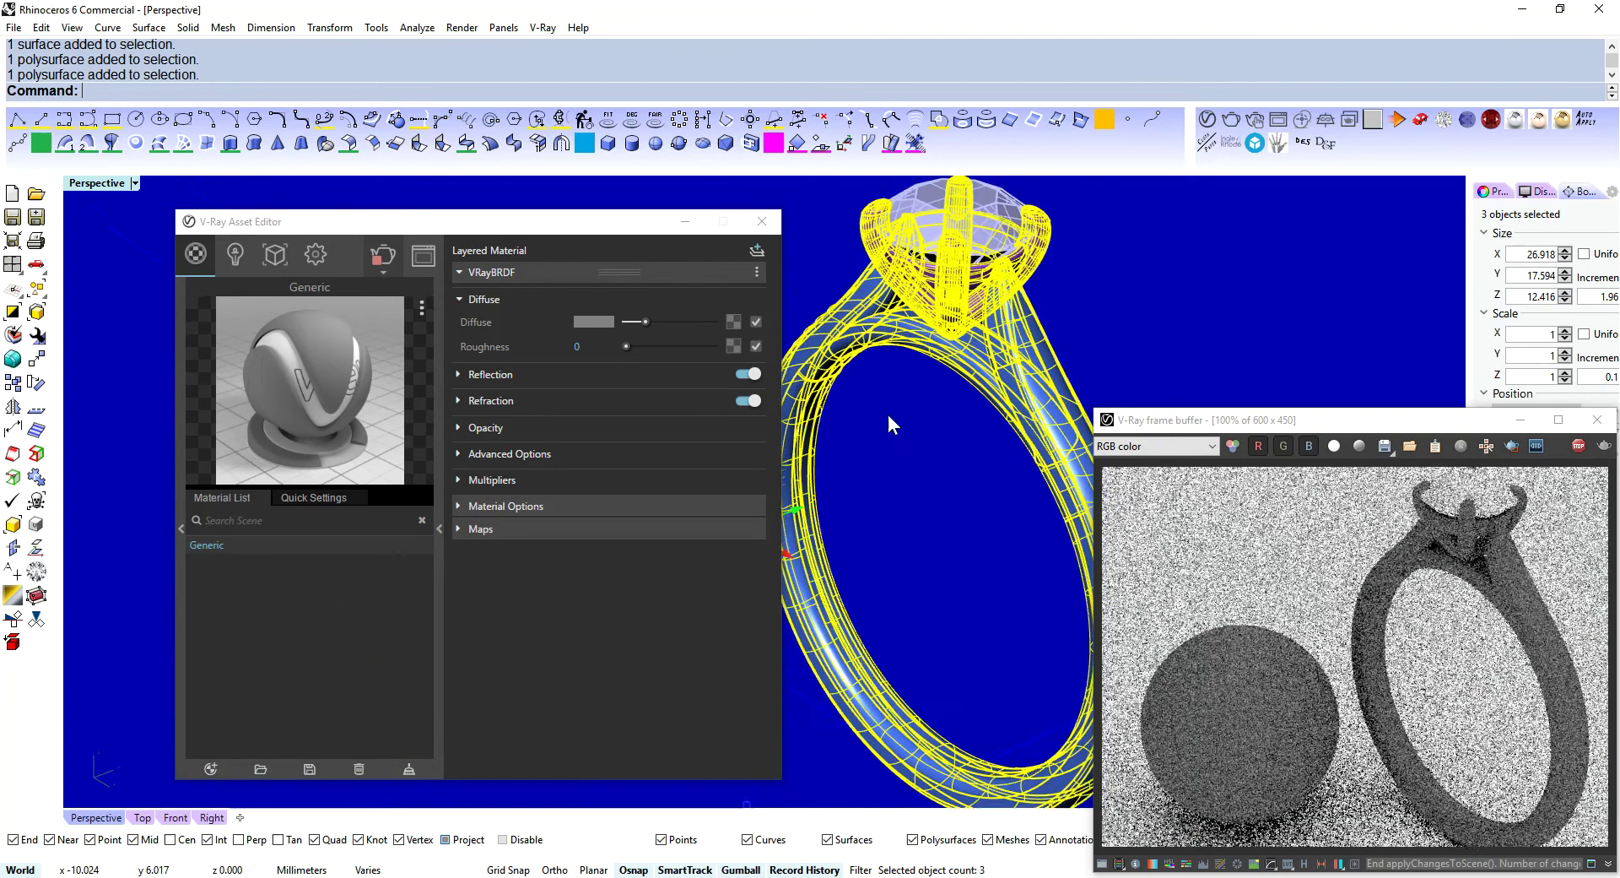
pyautogui.rightClick(289, 579)
pyautogui.click(301, 623)
pyautogui.press('Return')
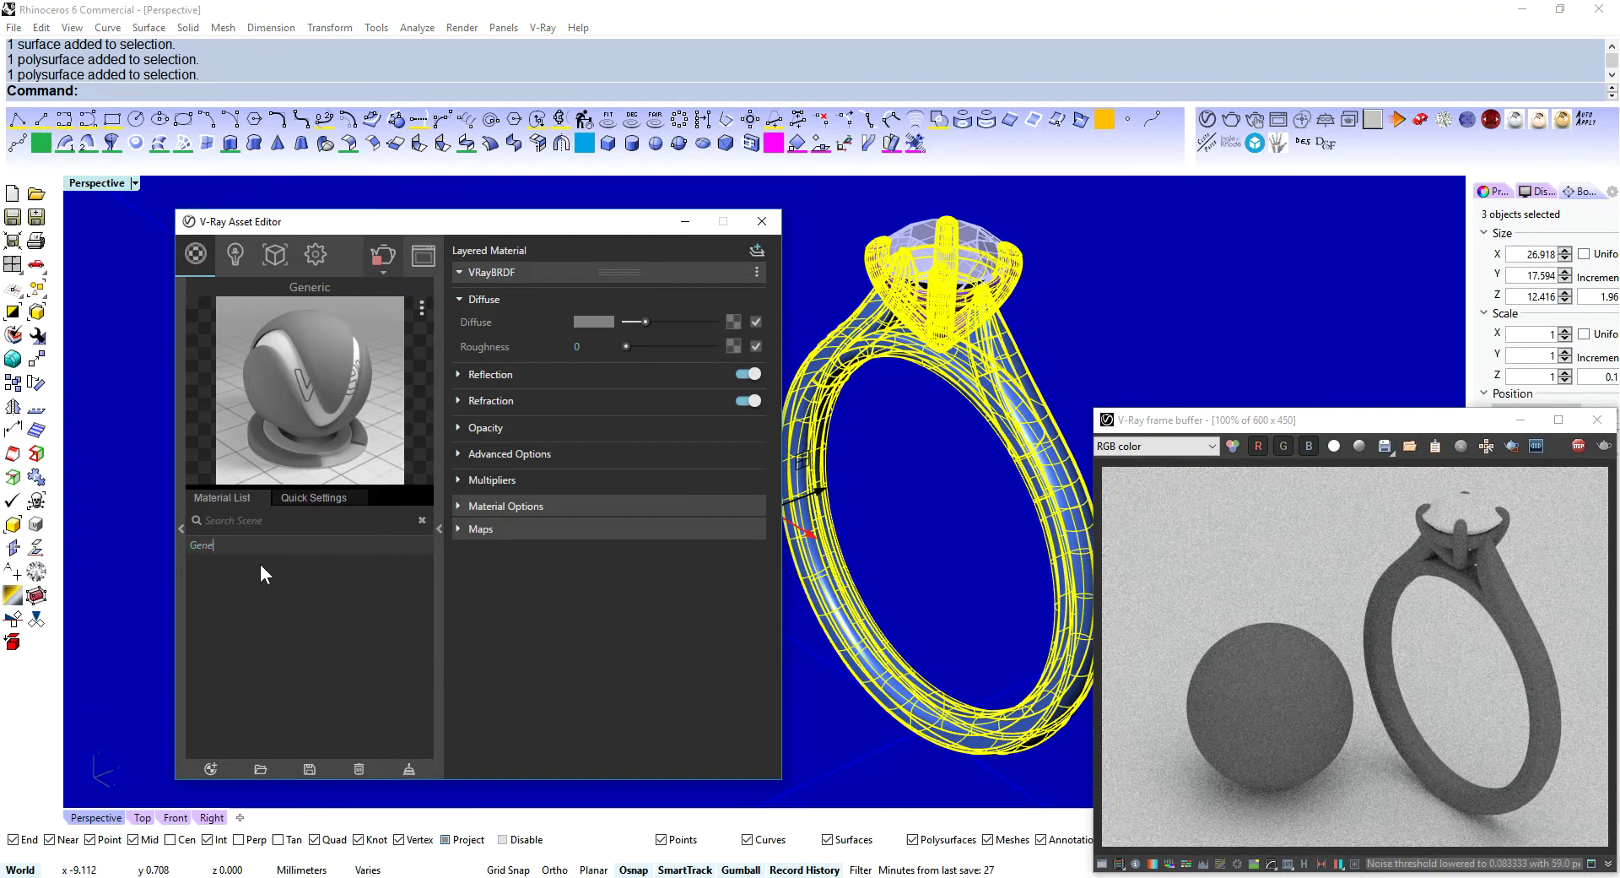
pyautogui.press('BackSpace')
pyautogui.press('BackSpace')
pyautogui.press('BackSpace')
pyautogui.press('BackSpace')
pyautogui.press('BackSpace')
pyautogui.press('BackSpace')
pyautogui.write('Metal')
pyautogui.press('Return')
# - Give Metal a black diffuse colour and white reflection colour, with Fresnel turned off
pyautogui.moveTo(645, 322); pyautogui.dragTo(533, 374)
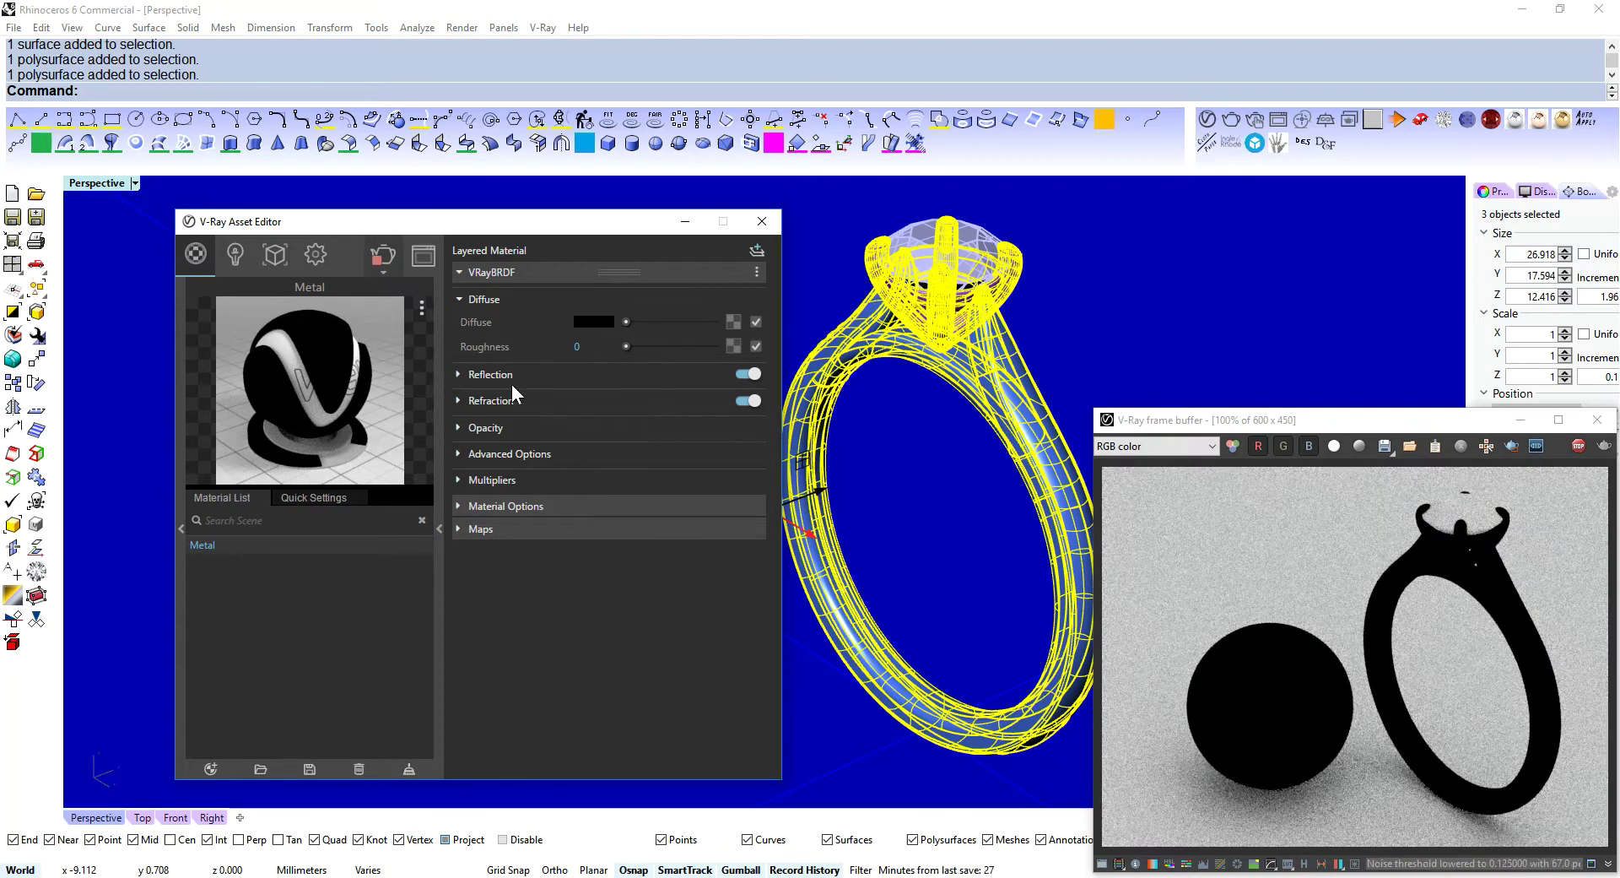
pyautogui.click(488, 375)
pyautogui.moveTo(625, 397); pyautogui.dragTo(716, 397)
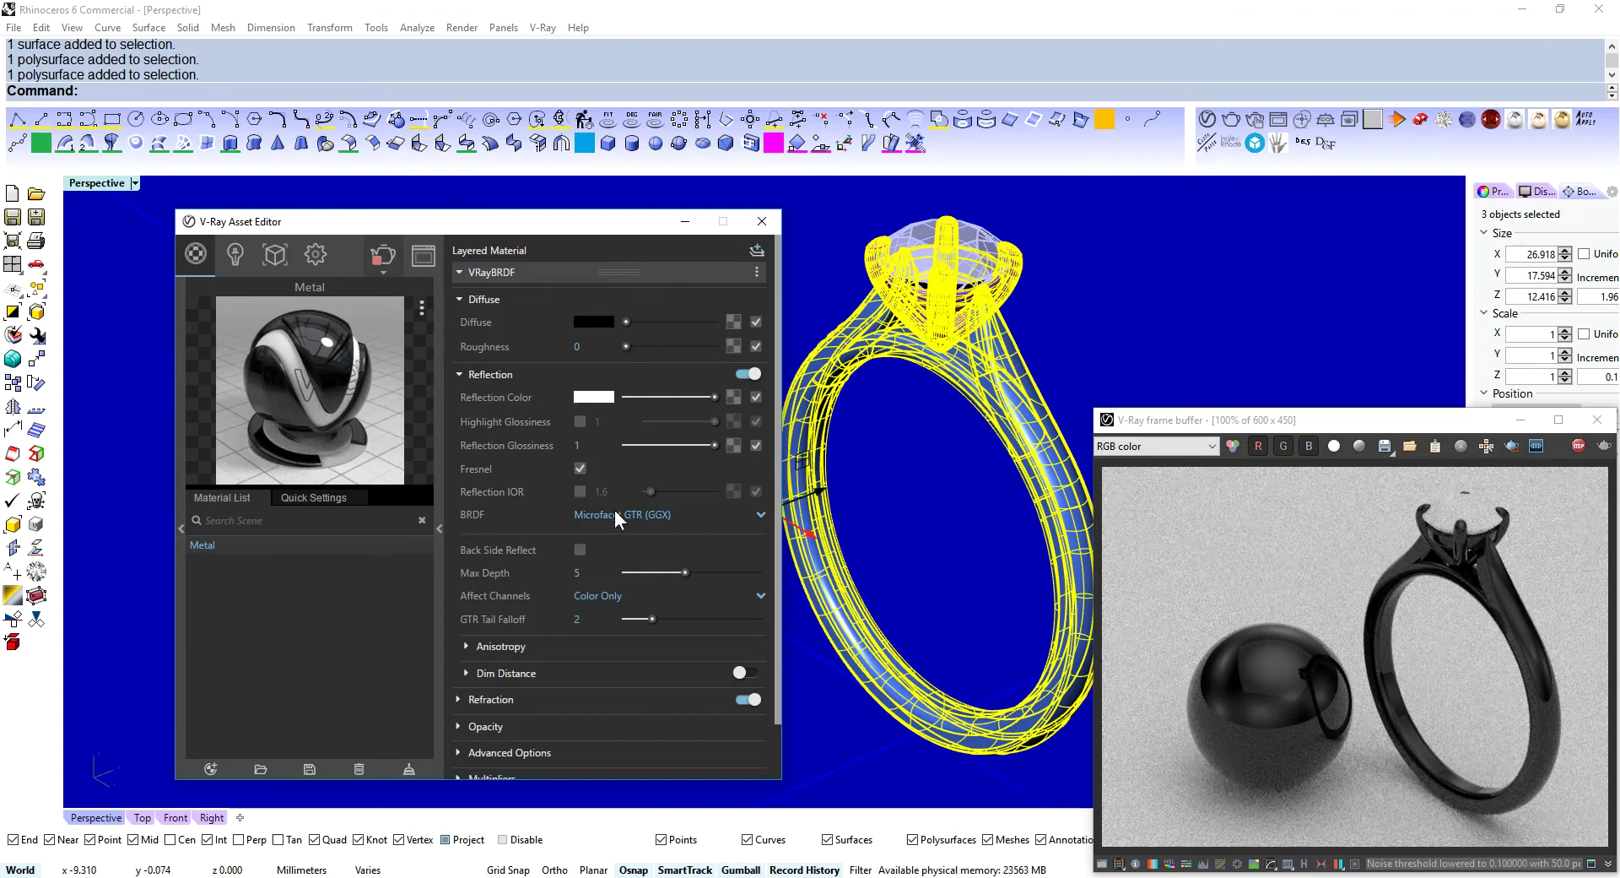
pyautogui.click(579, 469)
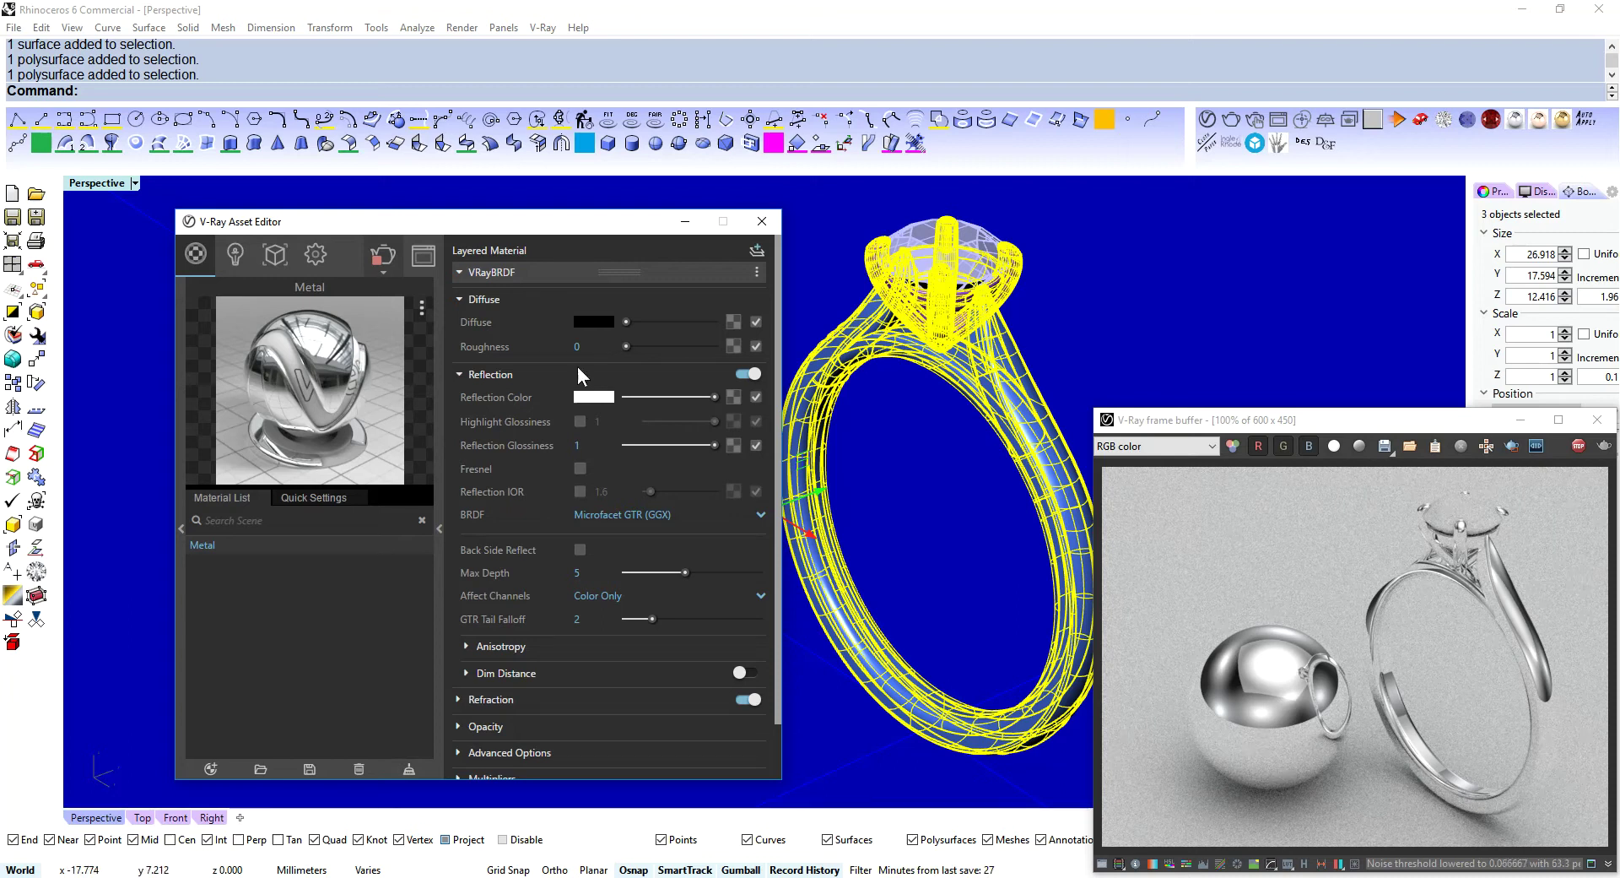
# - Try gold, rose-gold and copper reflection tints, then settle on neutral light grey 0.885
pyautogui.click(590, 401)
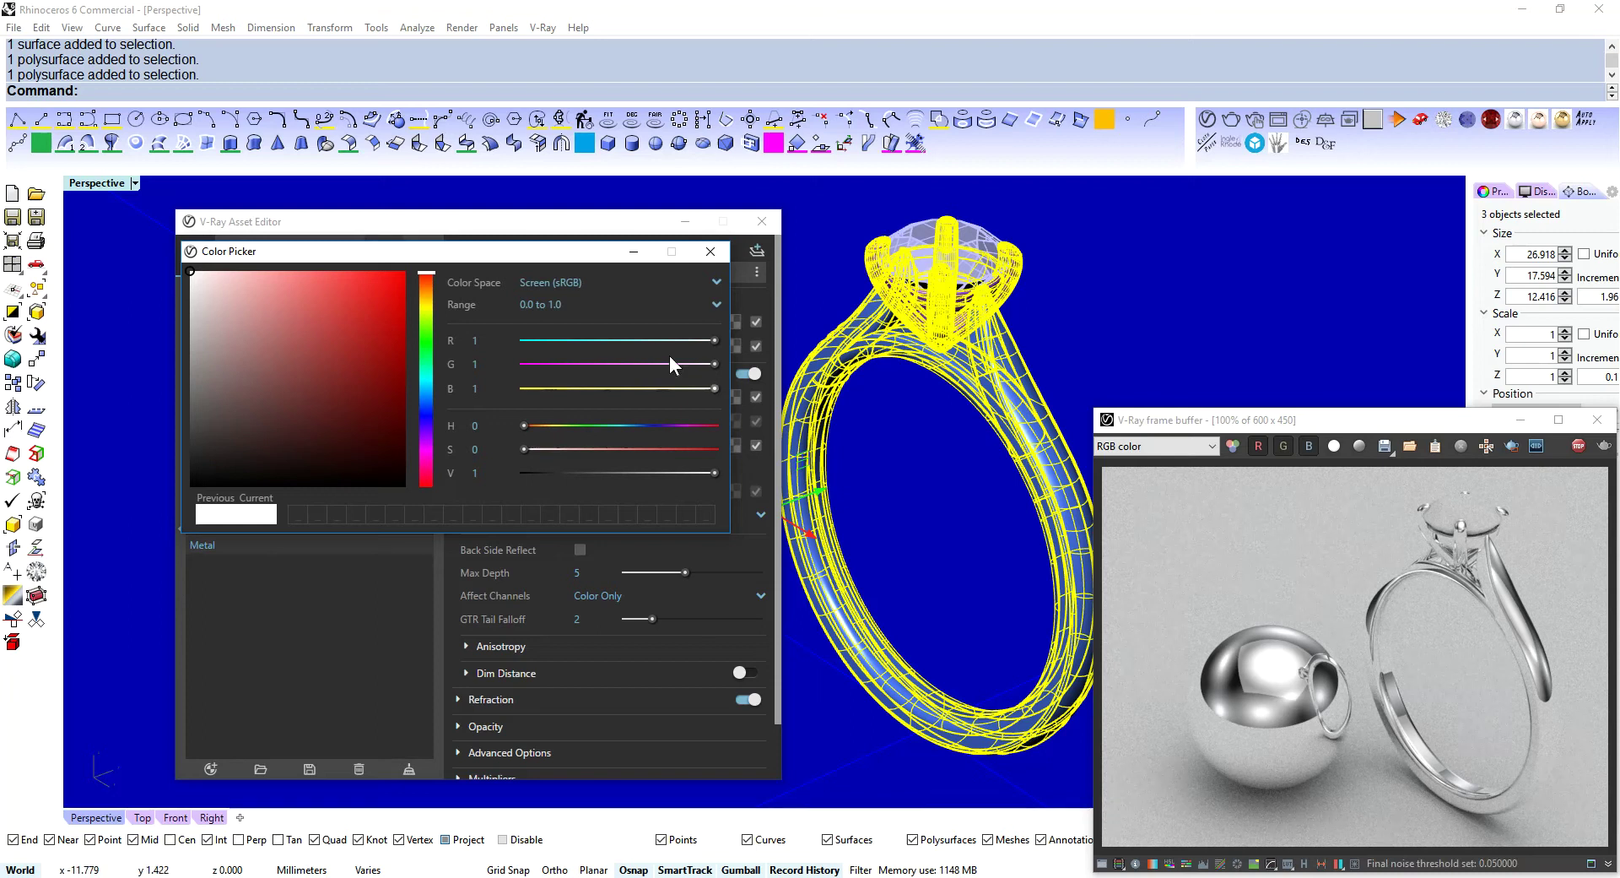
pyautogui.moveTo(433, 276); pyautogui.dragTo(433, 296)
pyautogui.moveTo(302, 292); pyautogui.dragTo(268, 284)
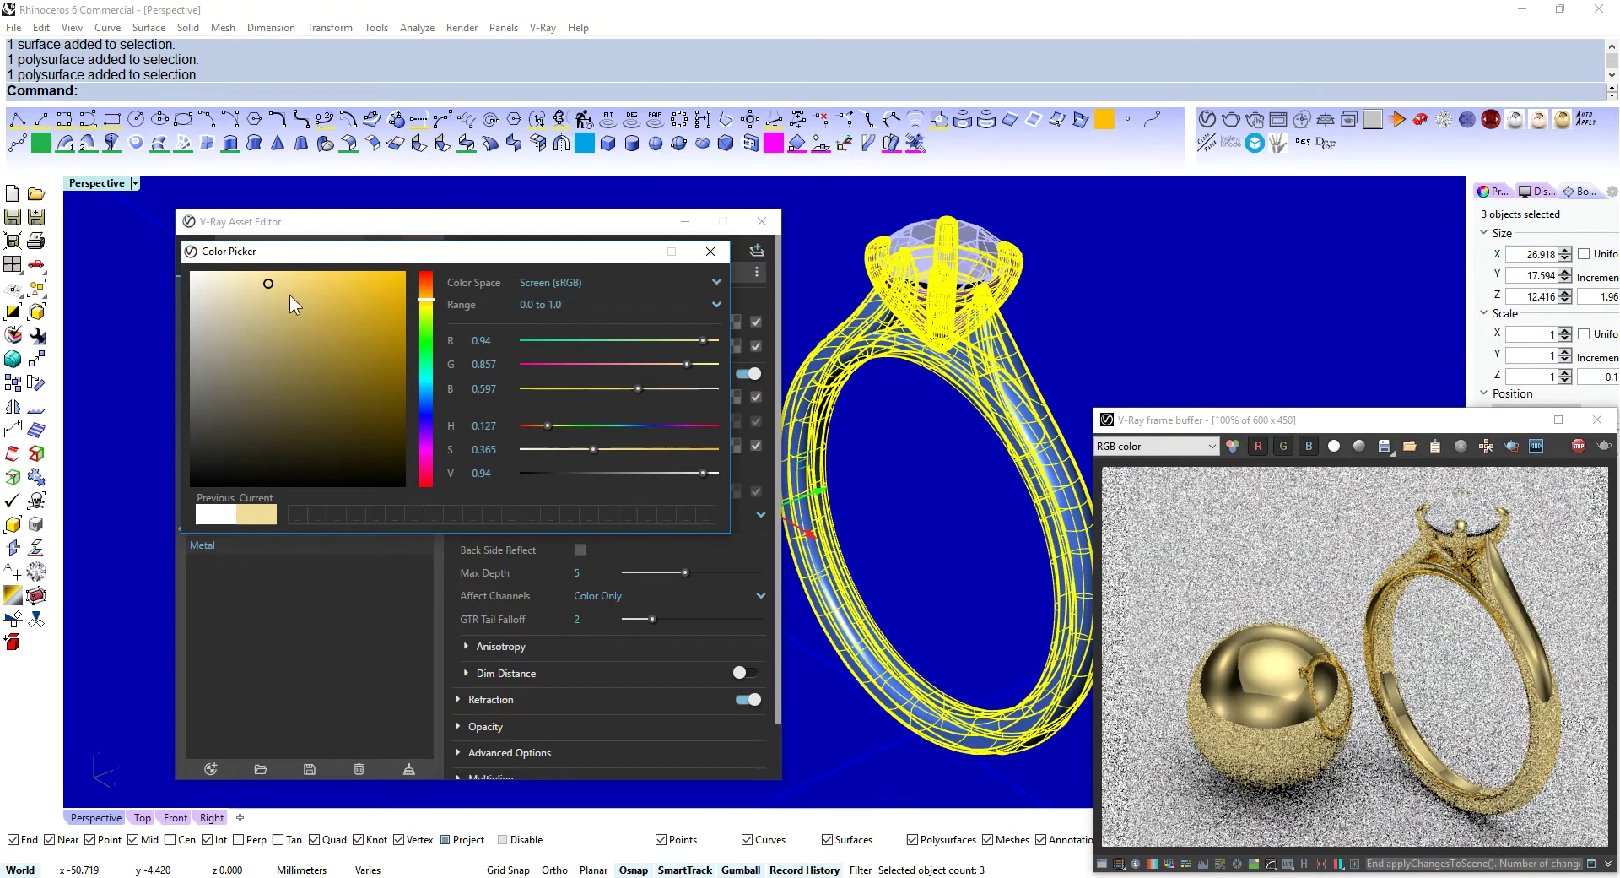
pyautogui.click(271, 277)
pyautogui.click(427, 300)
pyautogui.click(427, 299)
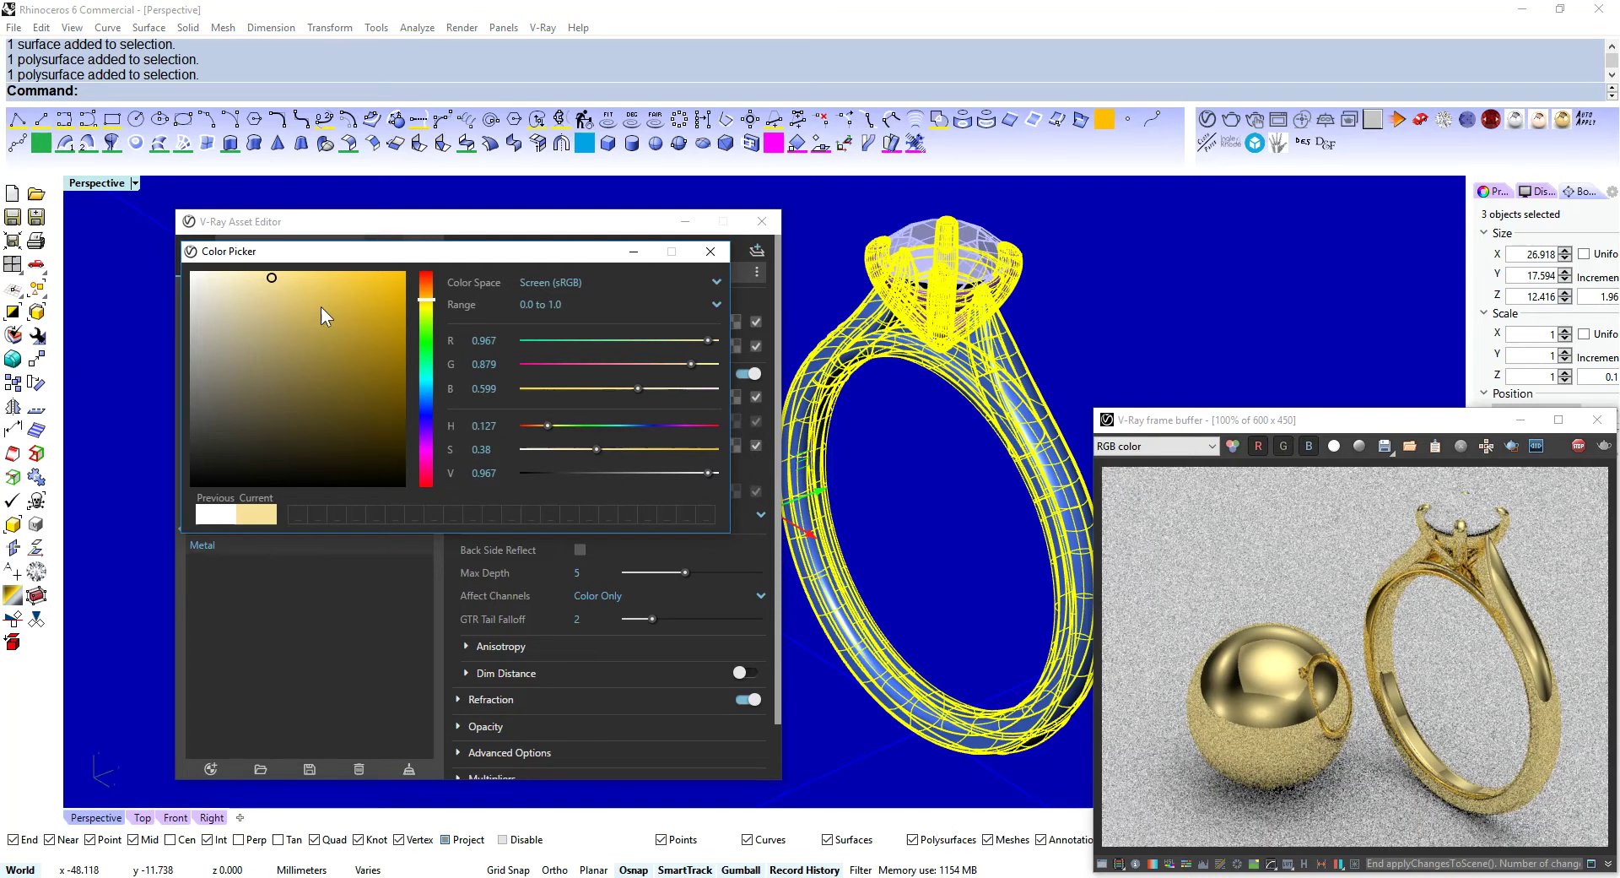
pyautogui.click(427, 290)
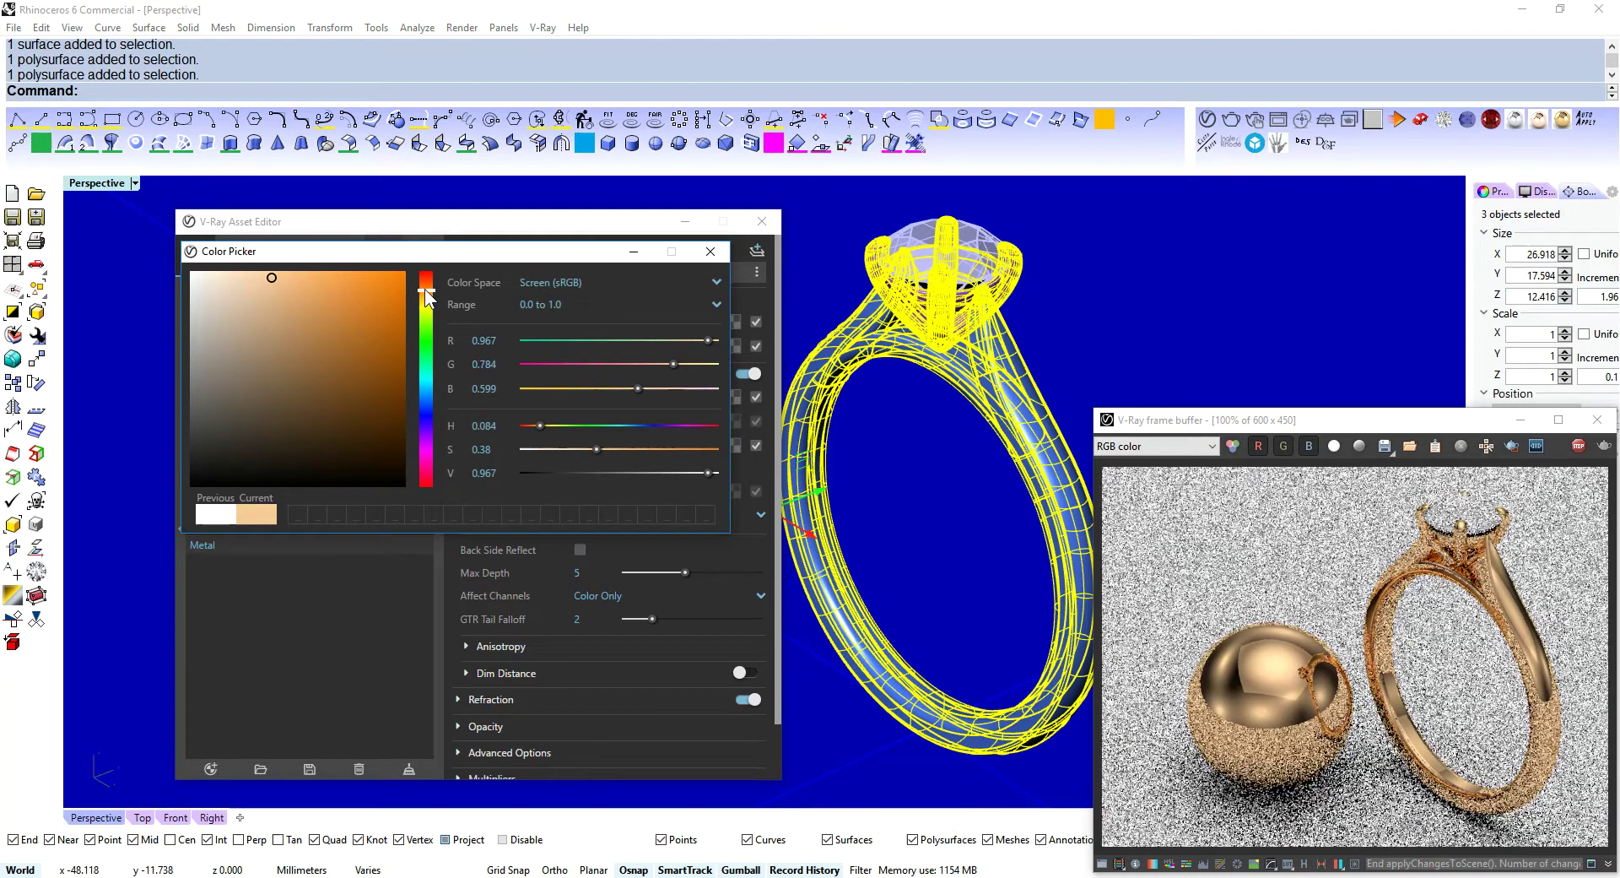
pyautogui.click(428, 287)
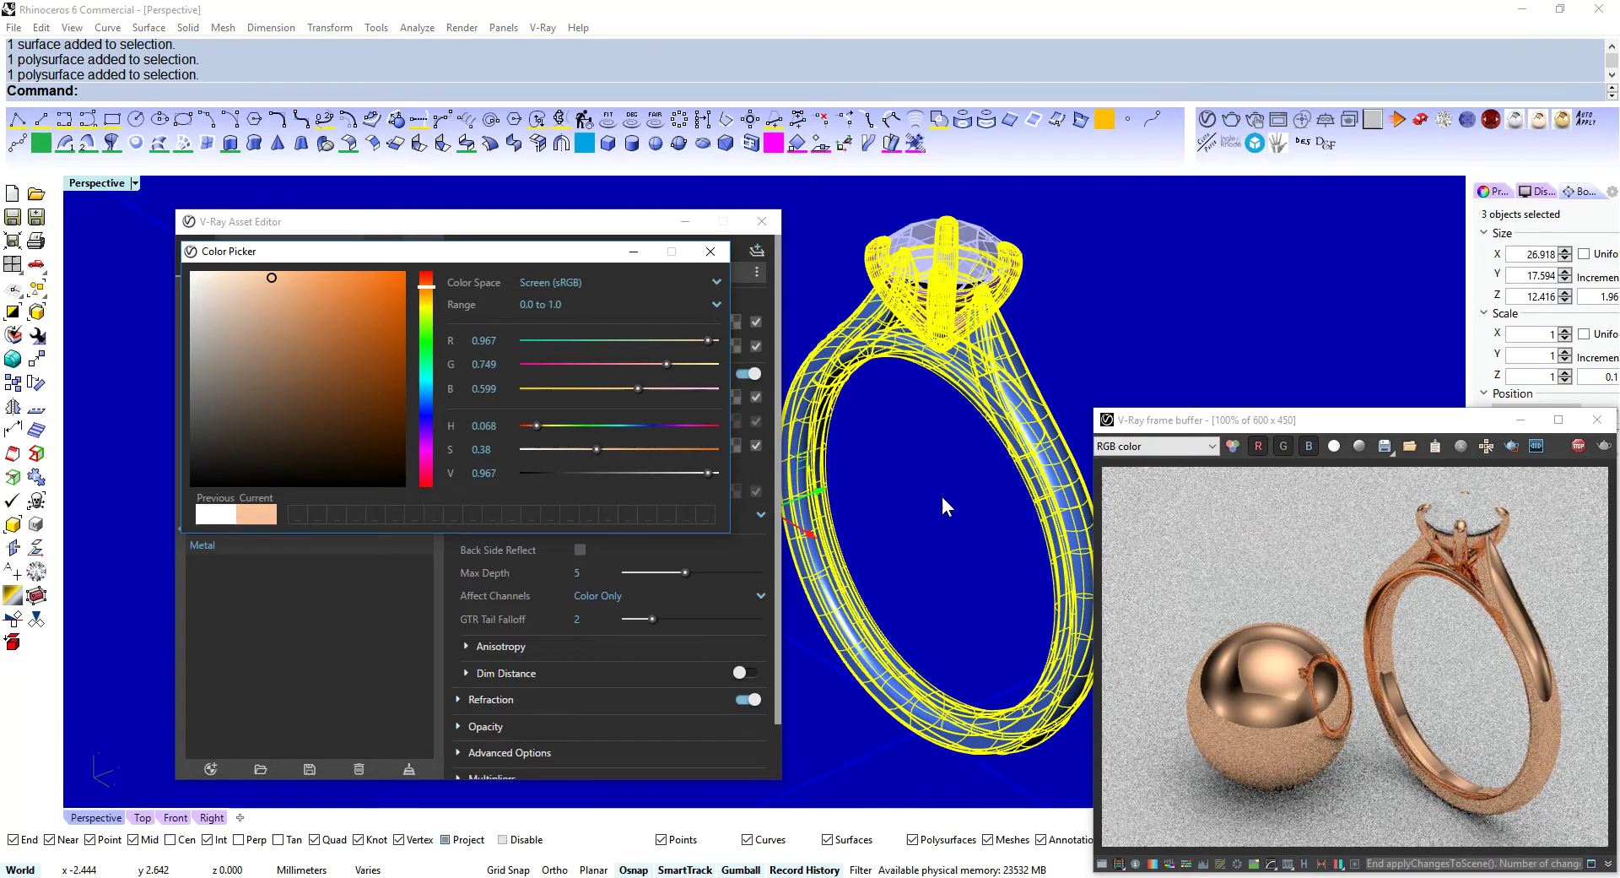
pyautogui.moveTo(272, 277)
pyautogui.mouseDown()
pyautogui.moveTo(180, 271)
pyautogui.moveTo(179, 296)
pyautogui.mouseUp()
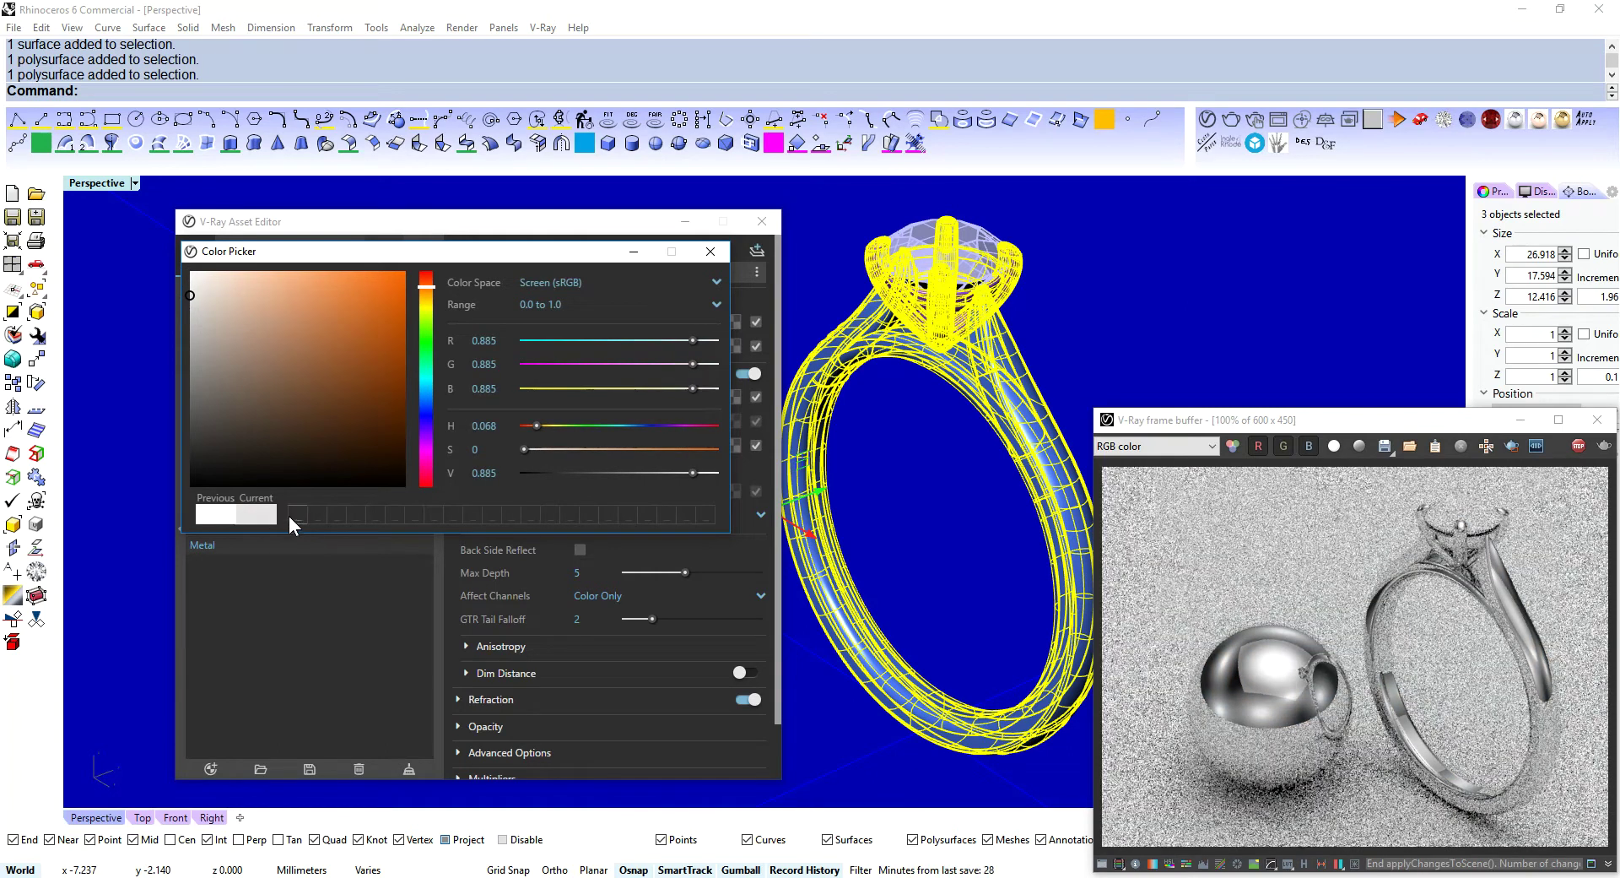
pyautogui.click(722, 251)
pyautogui.moveTo(1357, 426); pyautogui.dragTo(1337, 361)
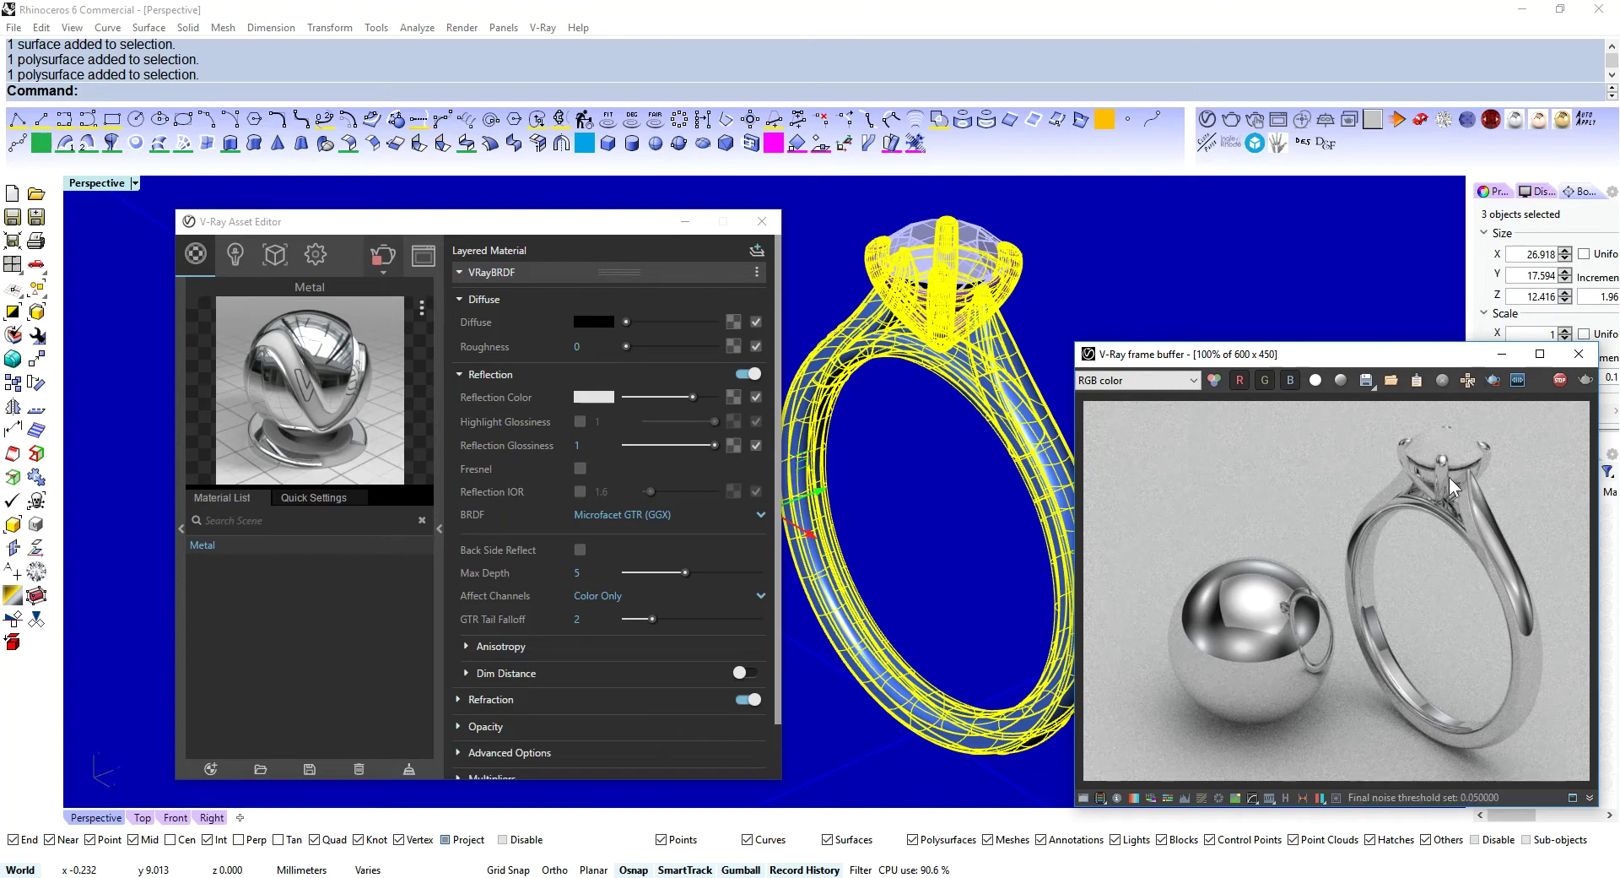
# - Create a second Generic material and apply it to the gem only
pyautogui.click(211, 769)
pyautogui.click(248, 458)
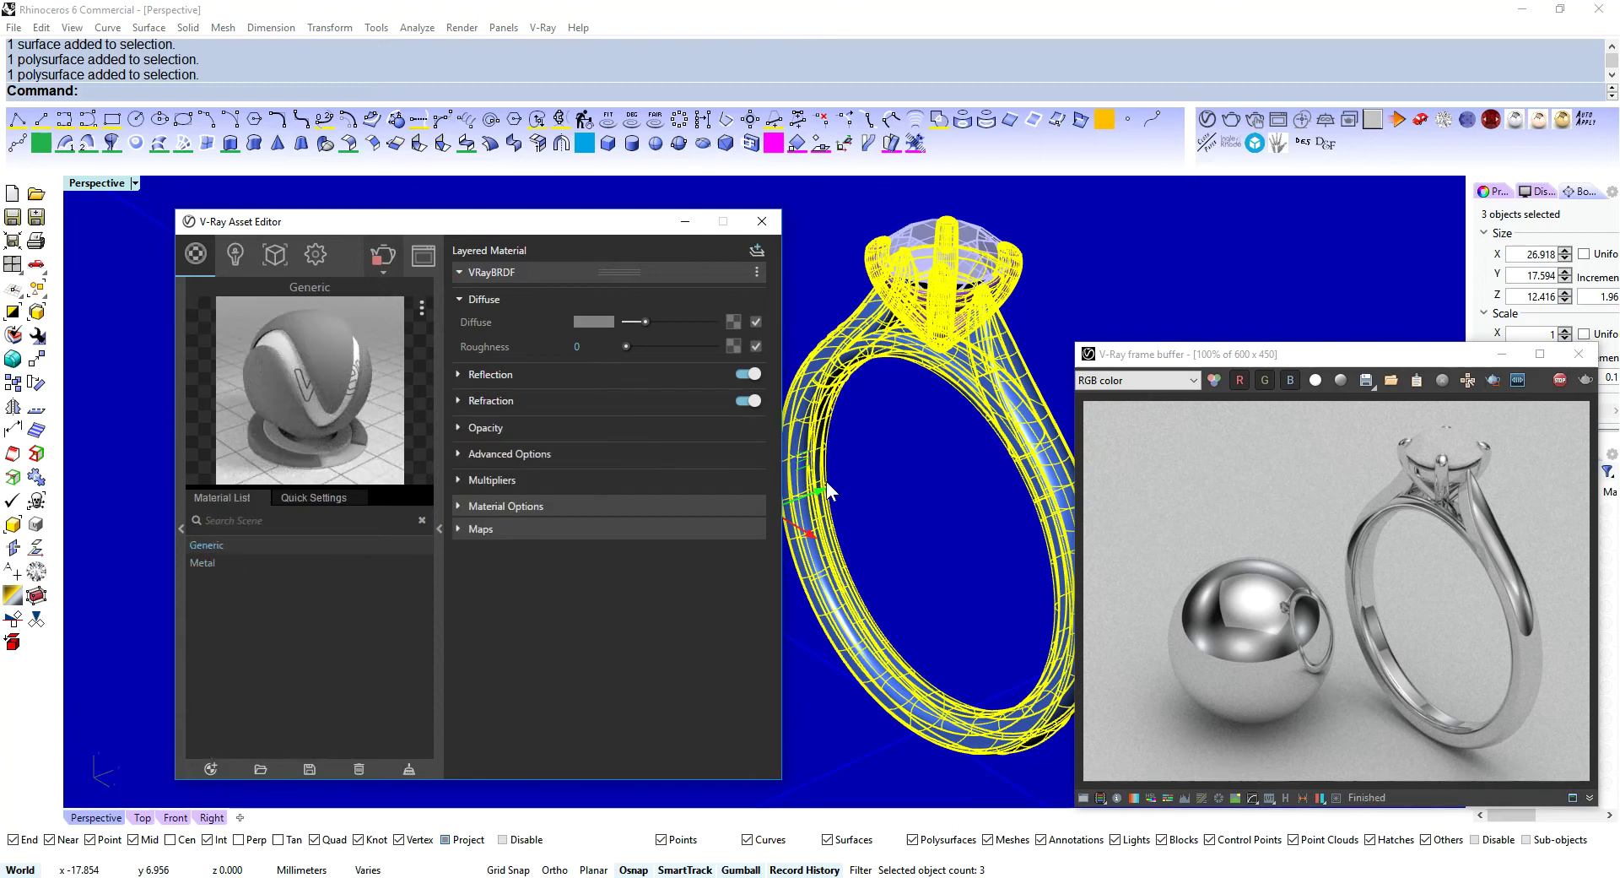
pyautogui.click(944, 253)
pyautogui.rightClick(205, 544)
pyautogui.click(286, 578)
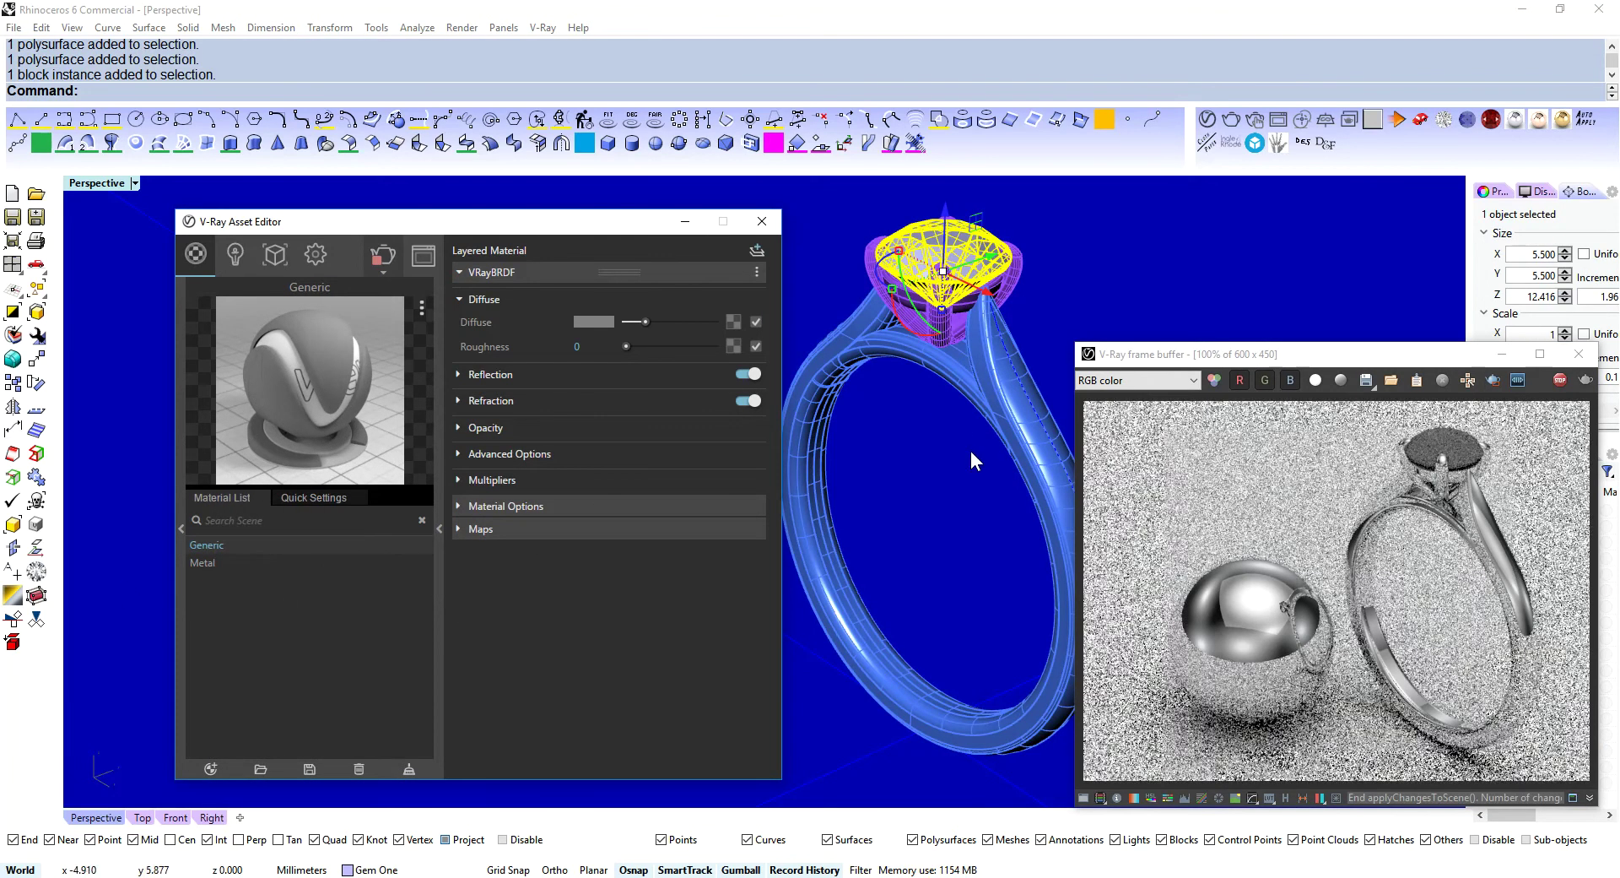
pyautogui.moveTo(947, 427)
pyautogui.mouseDown(button='right')
pyautogui.moveTo(964, 458)
pyautogui.moveTo(950, 434)
pyautogui.mouseUp(button='right')
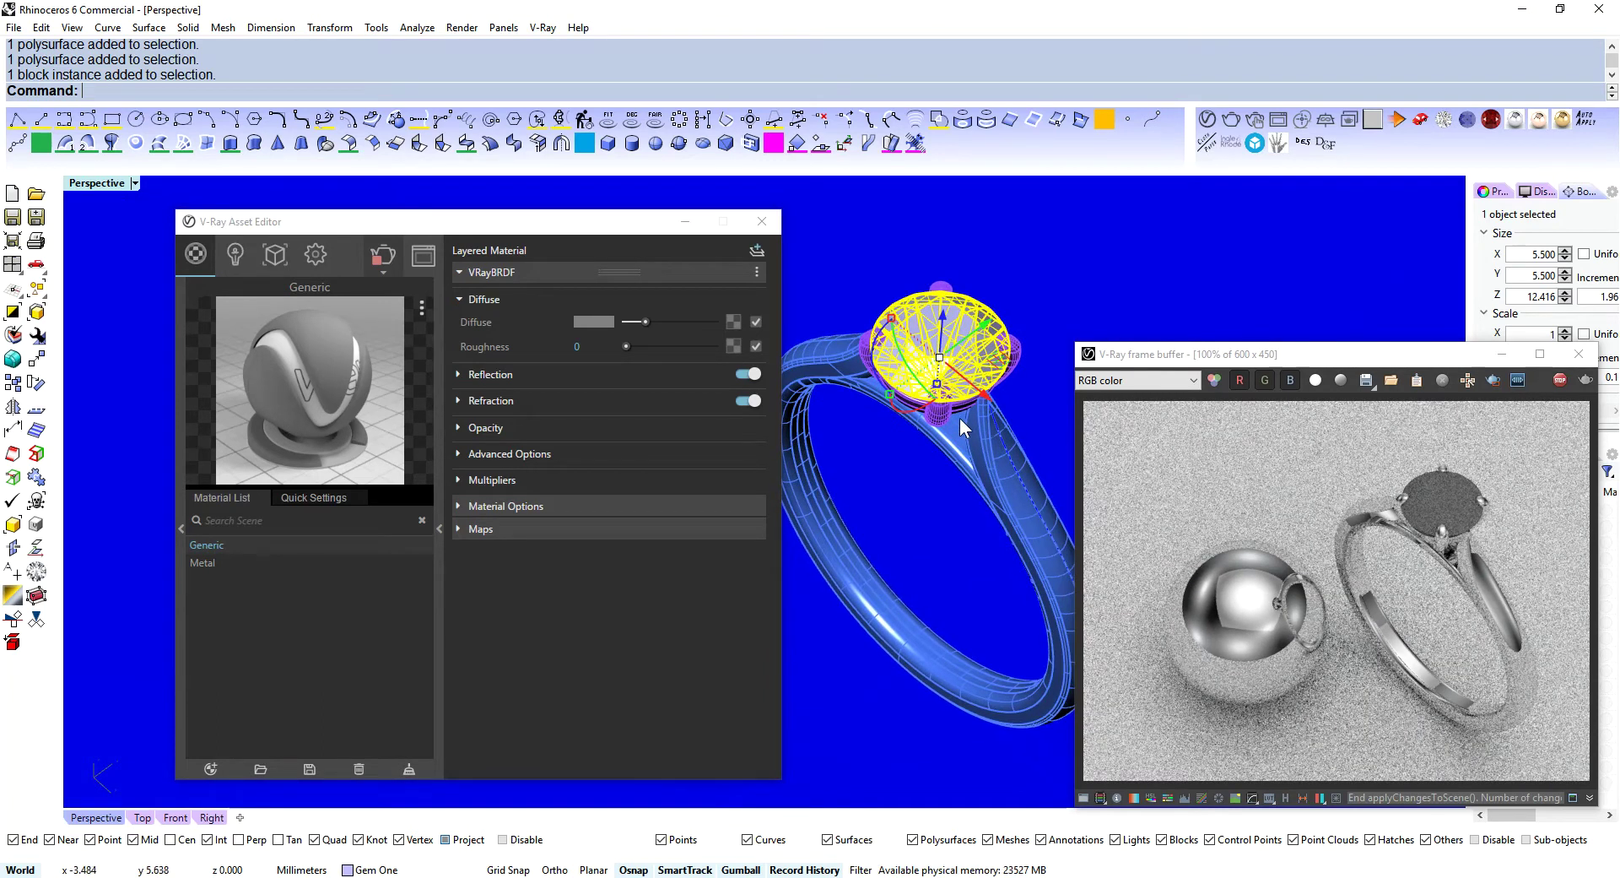
# - Set the gem material's diffuse colour to black and its reflection colour to white
pyautogui.moveTo(645, 323); pyautogui.dragTo(596, 317)
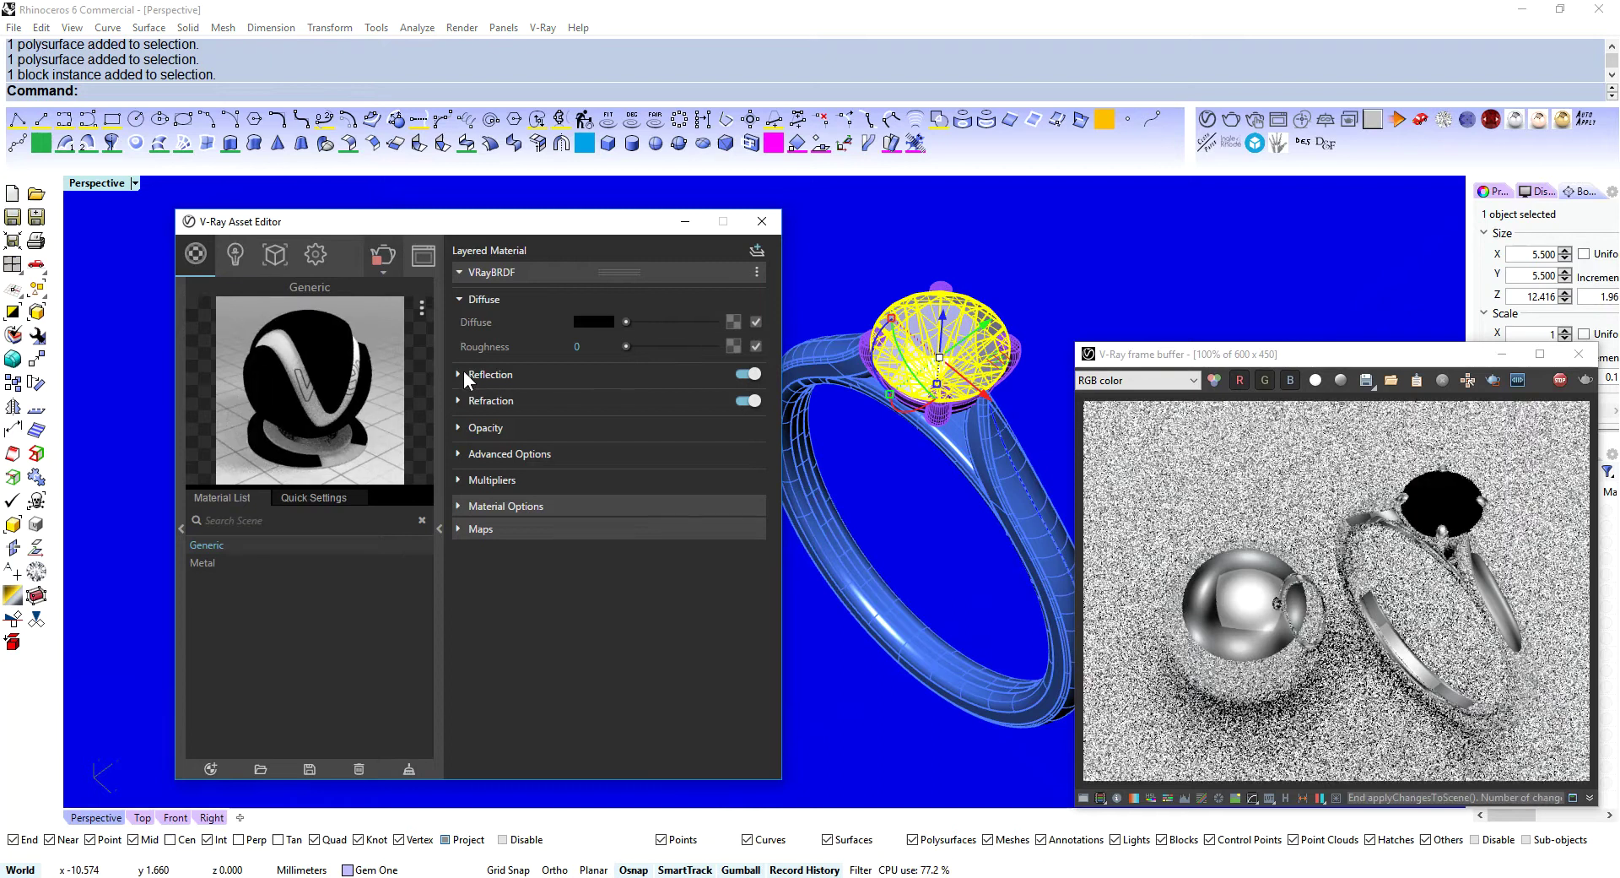
pyautogui.click(485, 374)
pyautogui.moveTo(627, 398); pyautogui.dragTo(715, 396)
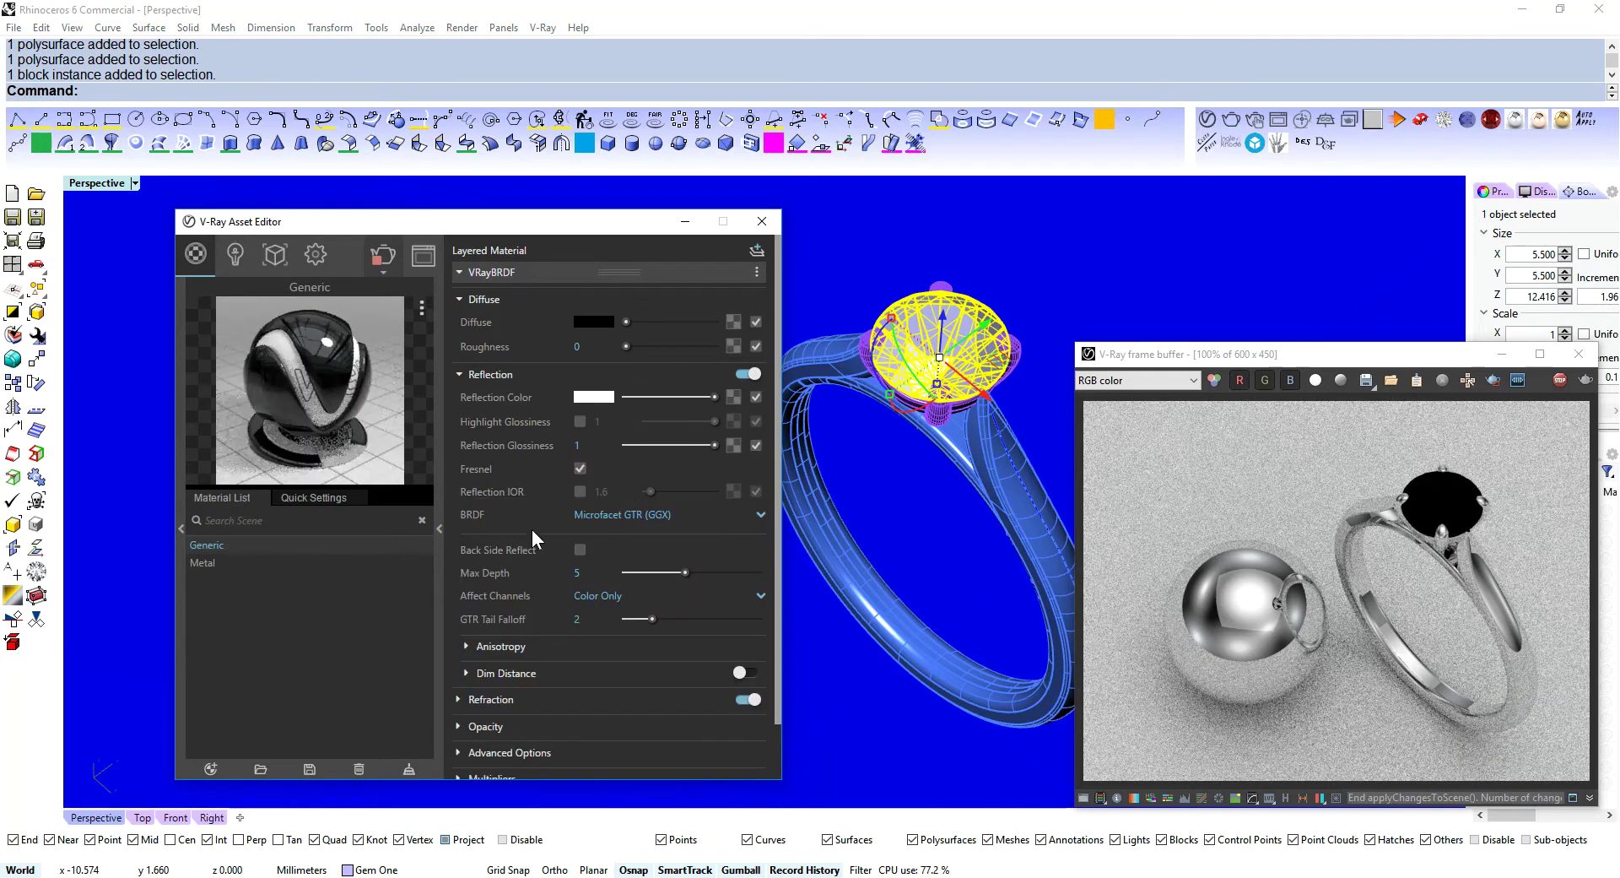
pyautogui.scroll(-3, 494, 553)
# - Make the gem material's refraction colour white with an IOR of 2.45
pyautogui.click(463, 638)
pyautogui.scroll(-5, 548, 626)
pyautogui.moveTo(625, 380); pyautogui.dragTo(724, 383)
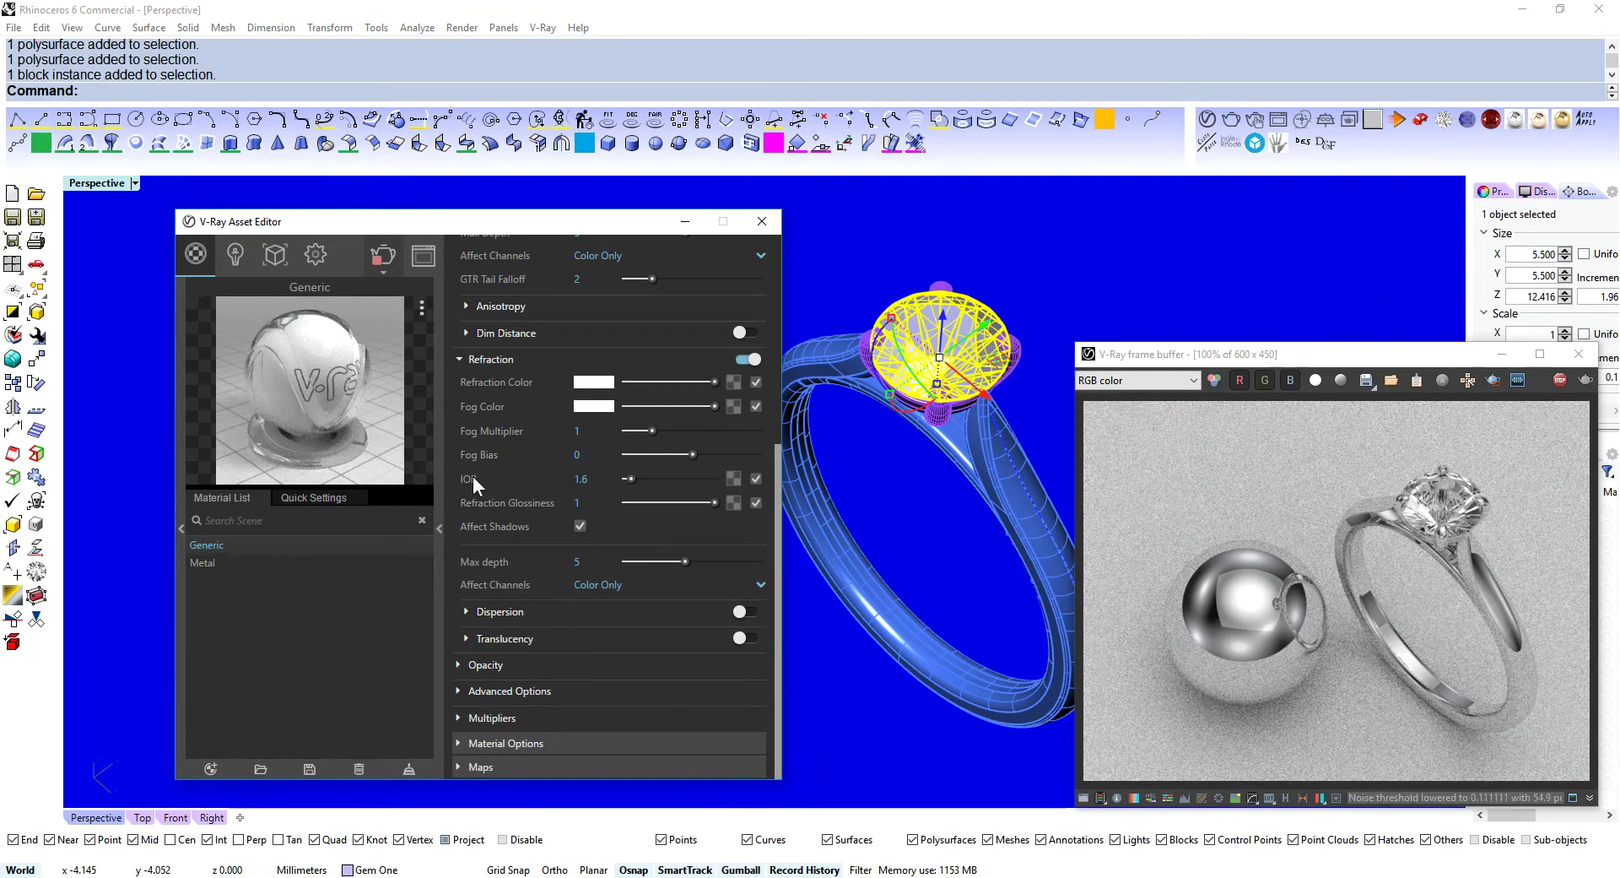
pyautogui.moveTo(496, 483)
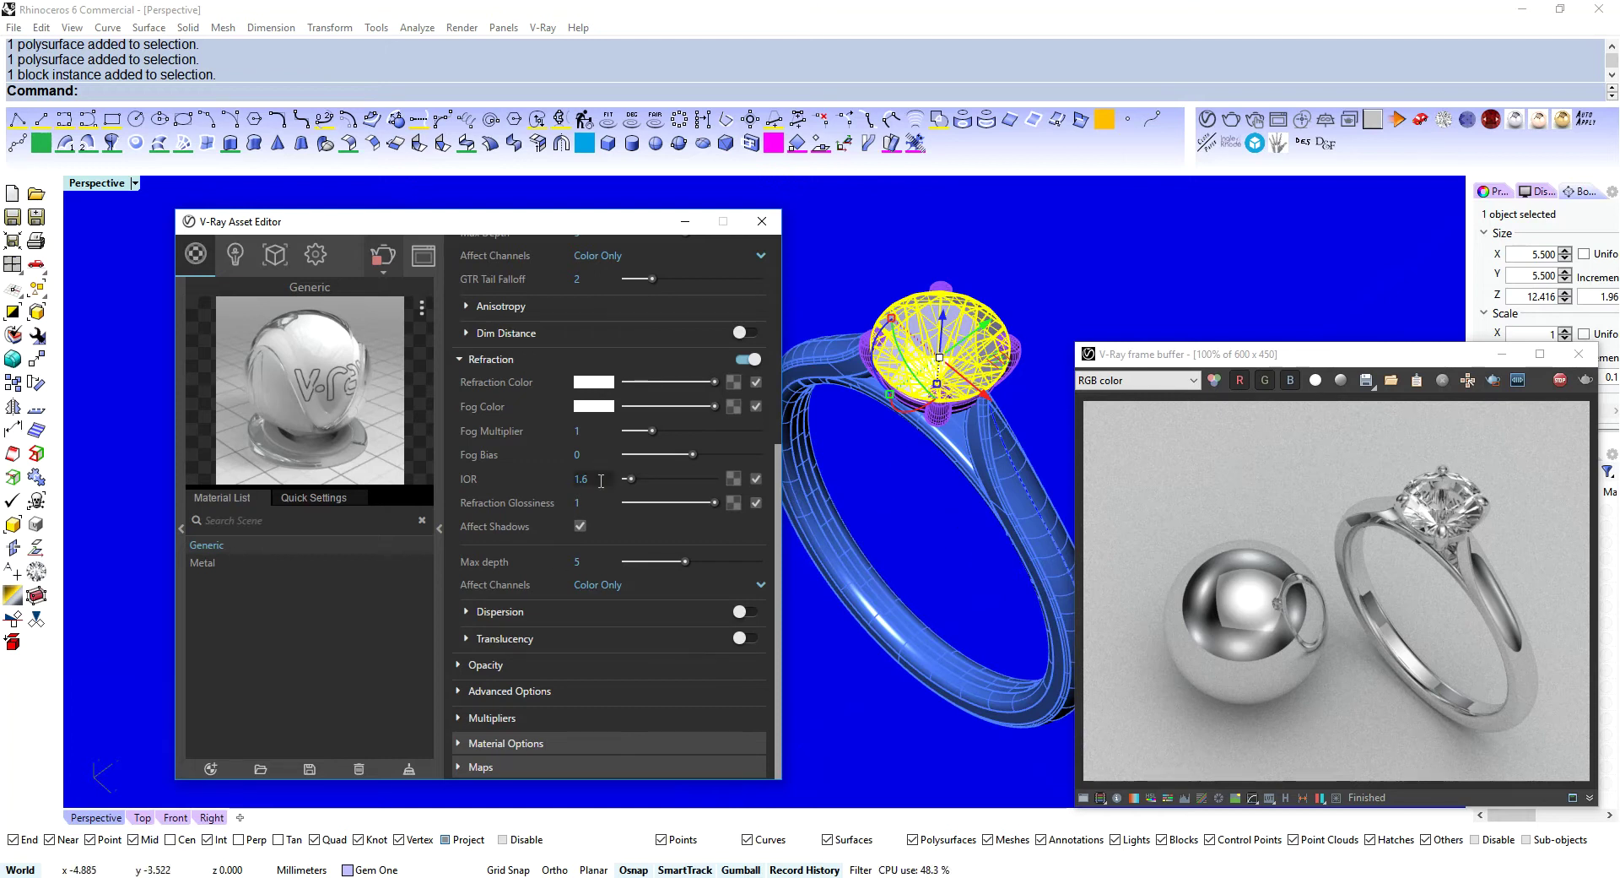
pyautogui.write('2.45')
pyautogui.press('Return')
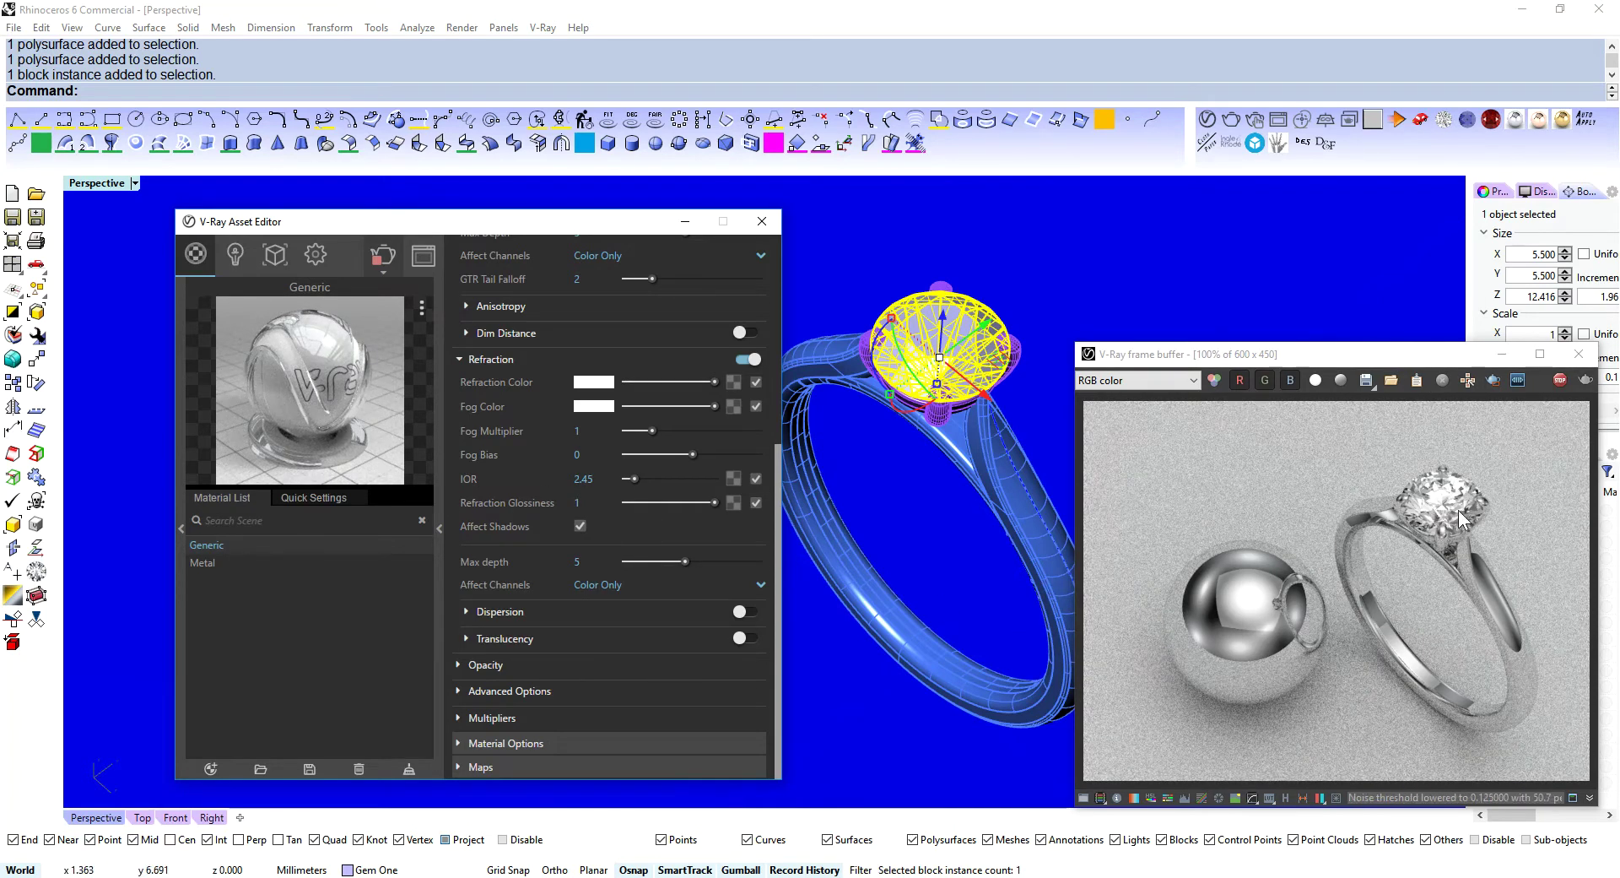
# - Compare IOR values 0.53, 9.35 and .45, then return the IOR to 2.45
pyautogui.moveTo(630, 478); pyautogui.dragTo(627, 478)
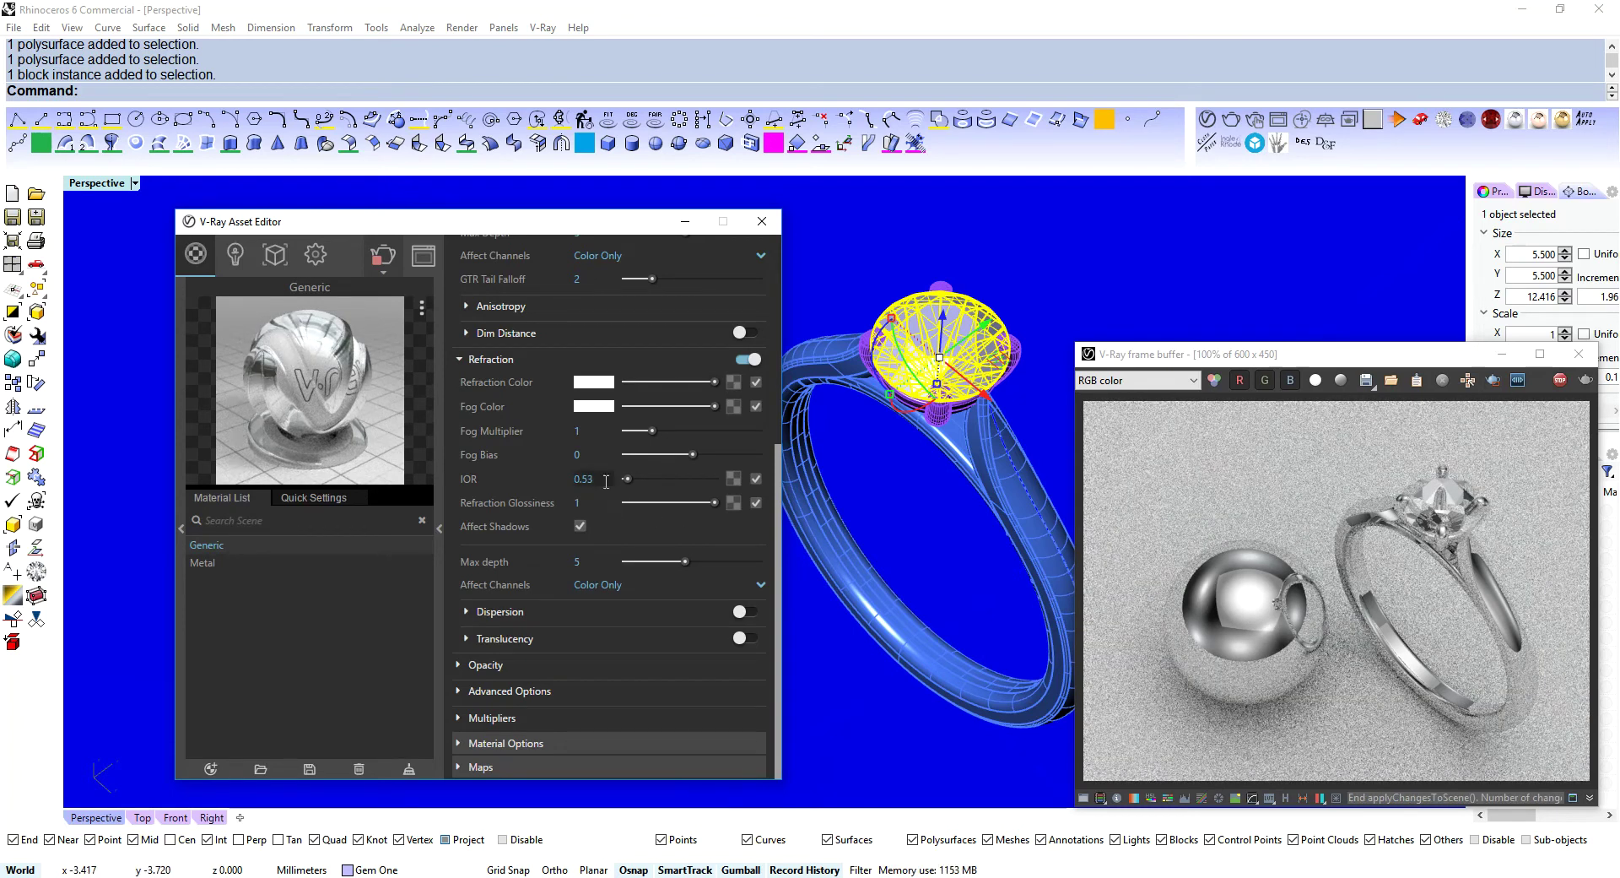
pyautogui.moveTo(626, 479); pyautogui.dragTo(659, 479)
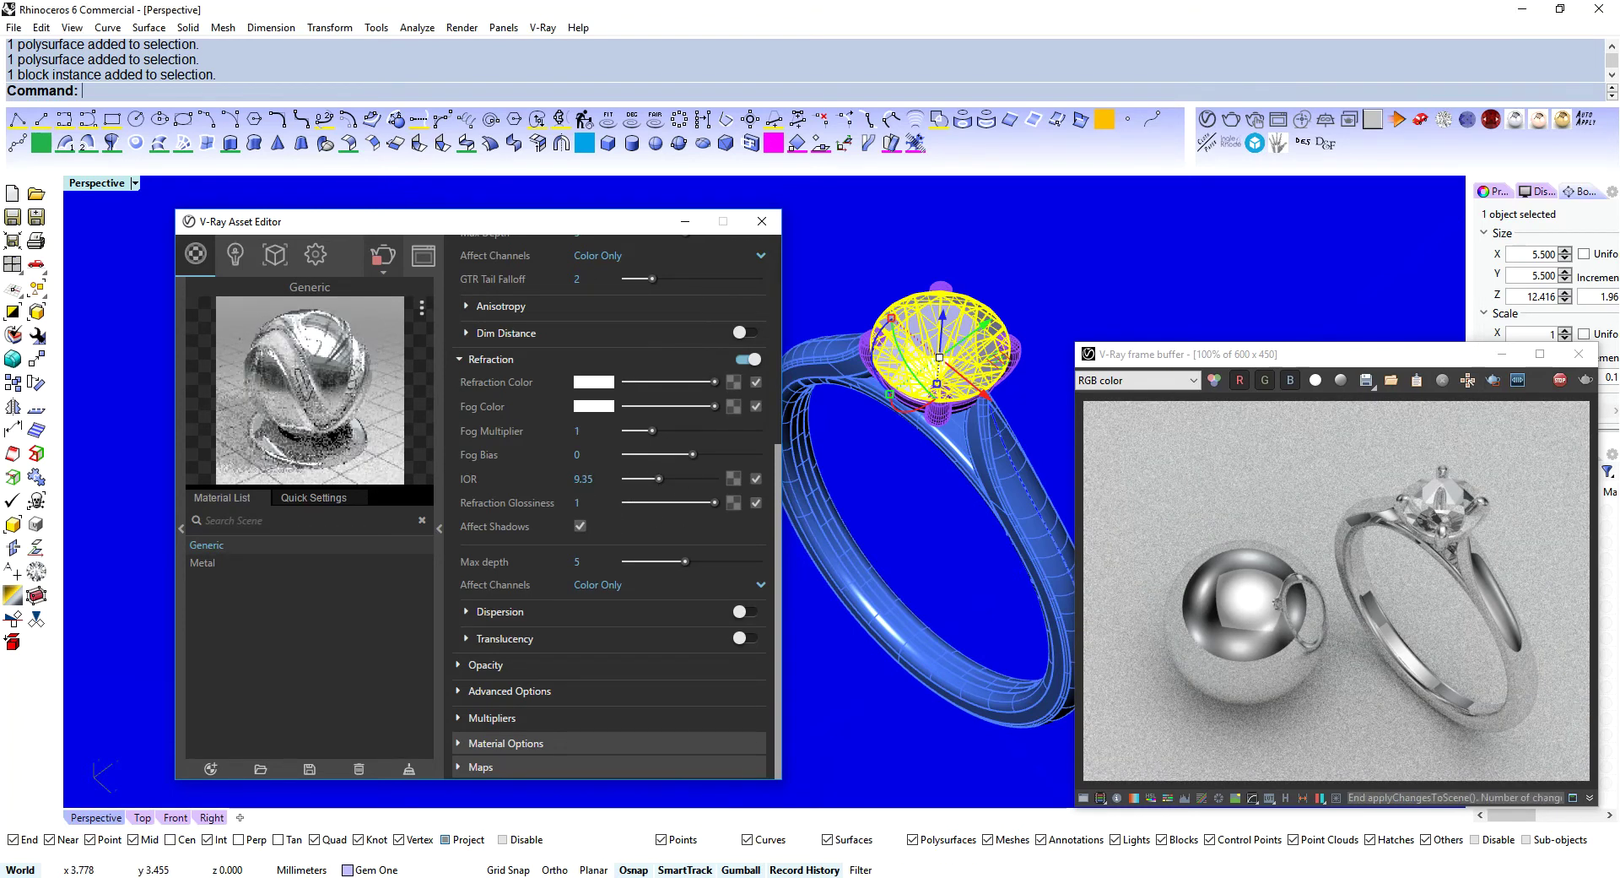
pyautogui.doubleClick(579, 480)
pyautogui.write('.45')
pyautogui.press('Return')
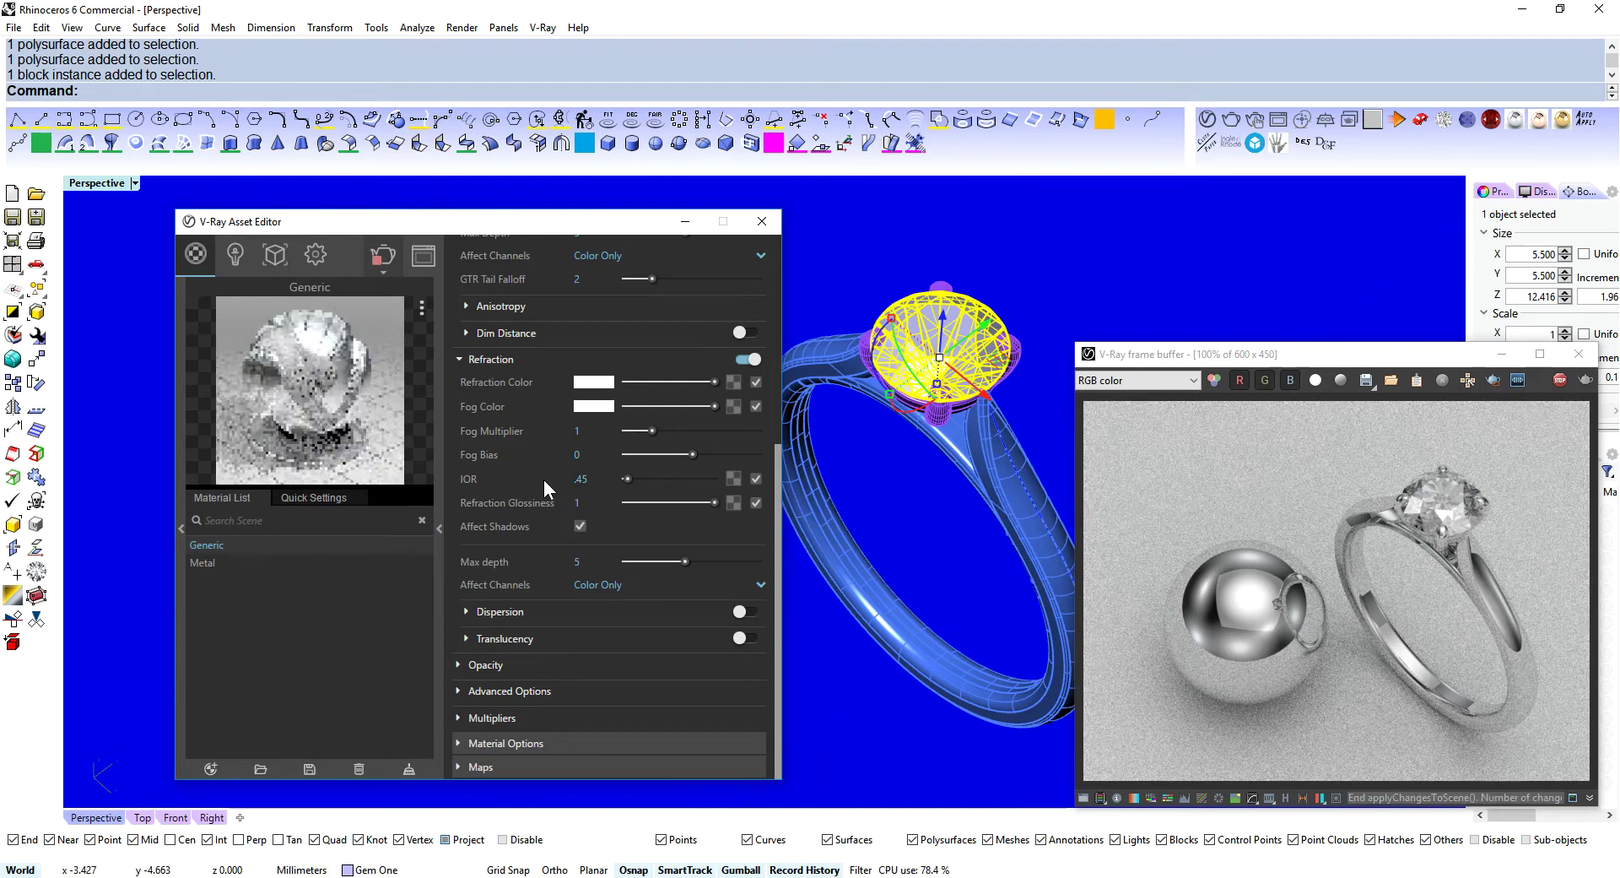
pyautogui.doubleClick(595, 478)
pyautogui.write('2.45')
pyautogui.press('Return')
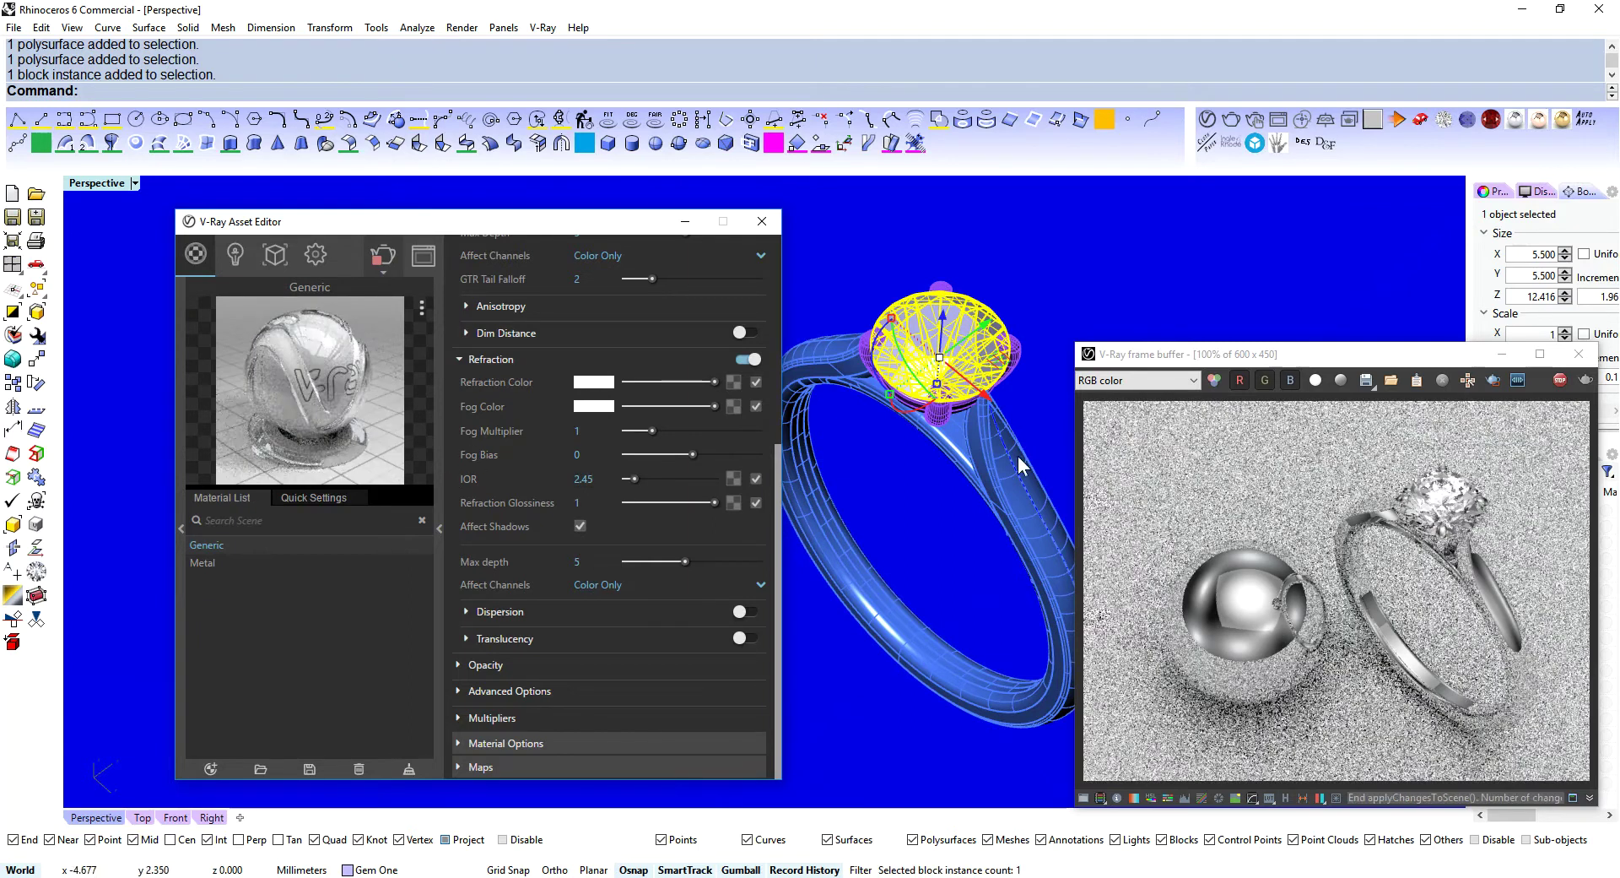
# - Enable dispersion on the gem material, try Abbe values 5 and 45, then settle on 80
pyautogui.scroll(5, 969, 346)
pyautogui.moveTo(969, 346); pyautogui.dragTo(939, 518, button='right')
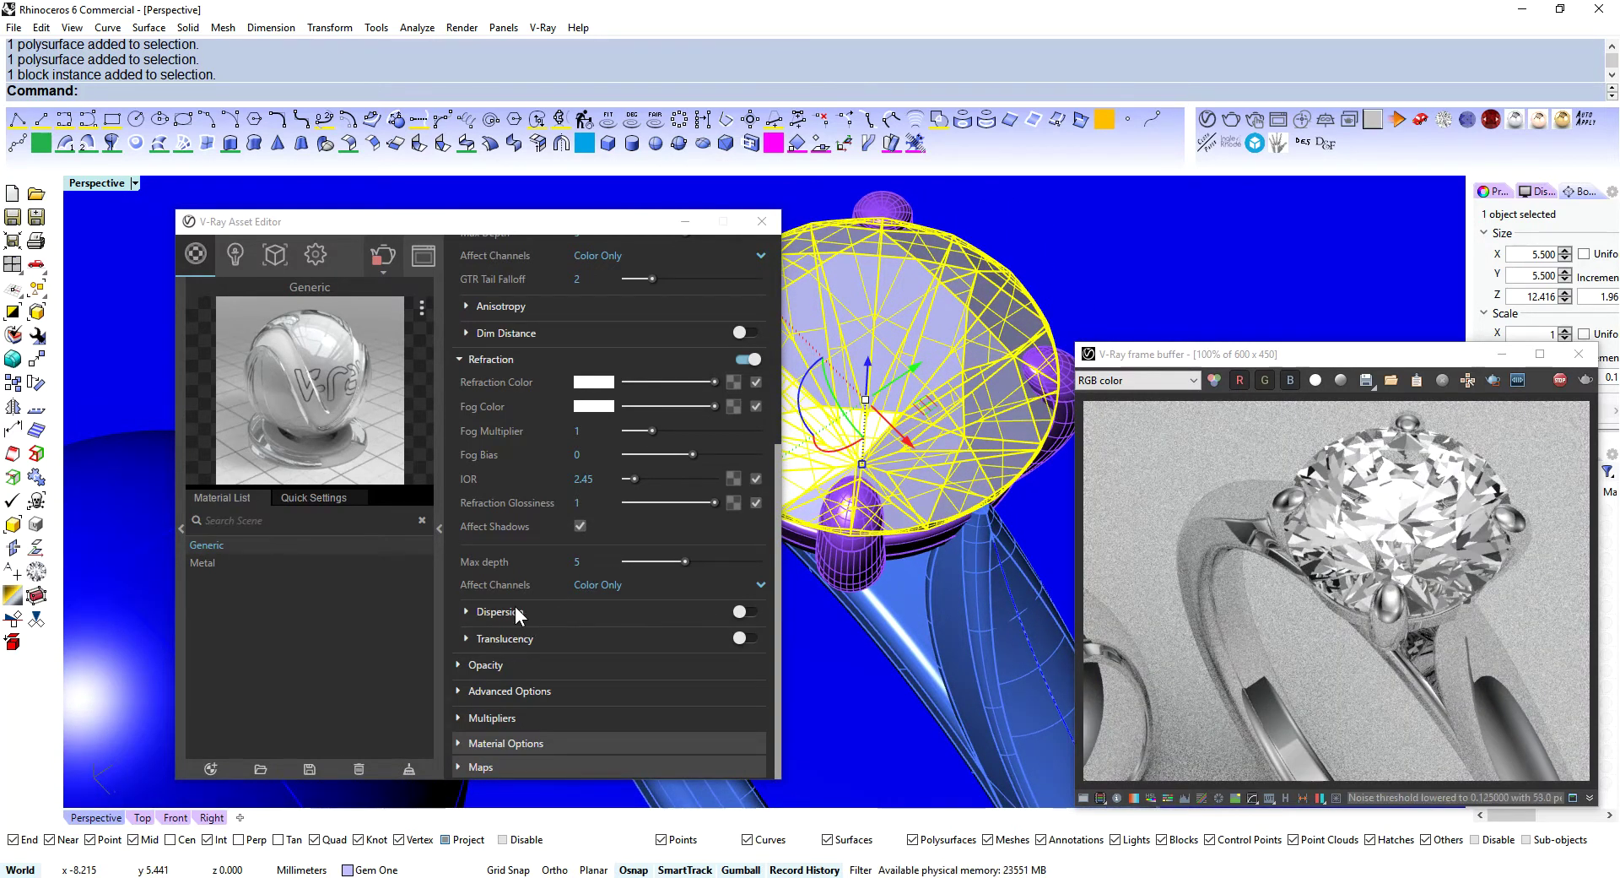
pyautogui.click(745, 611)
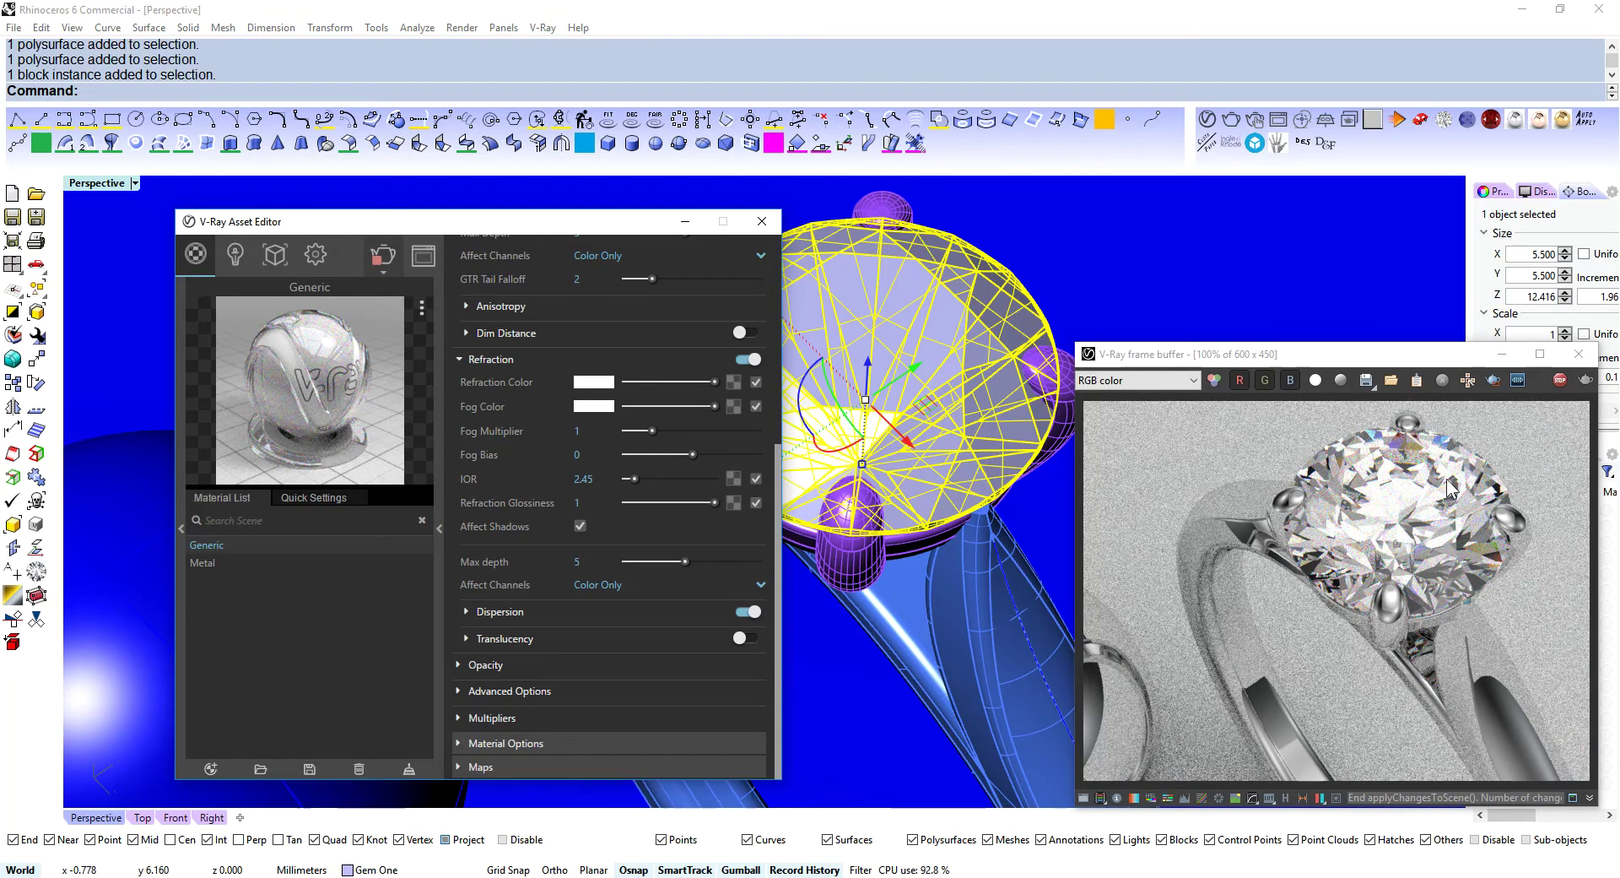
pyautogui.click(466, 611)
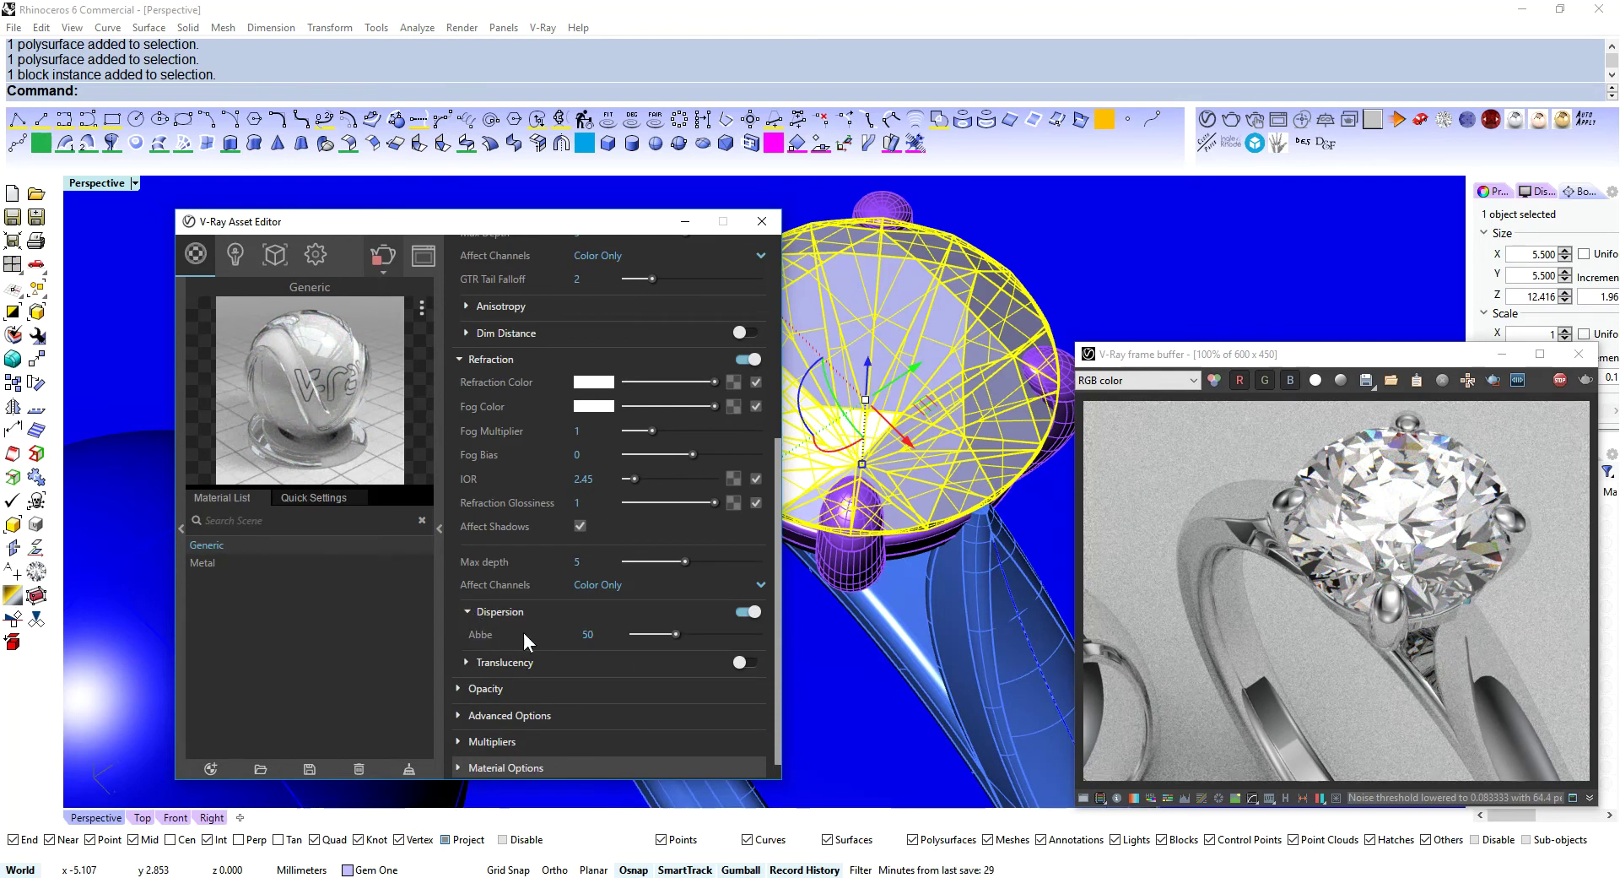
pyautogui.moveTo(677, 634); pyautogui.dragTo(638, 639)
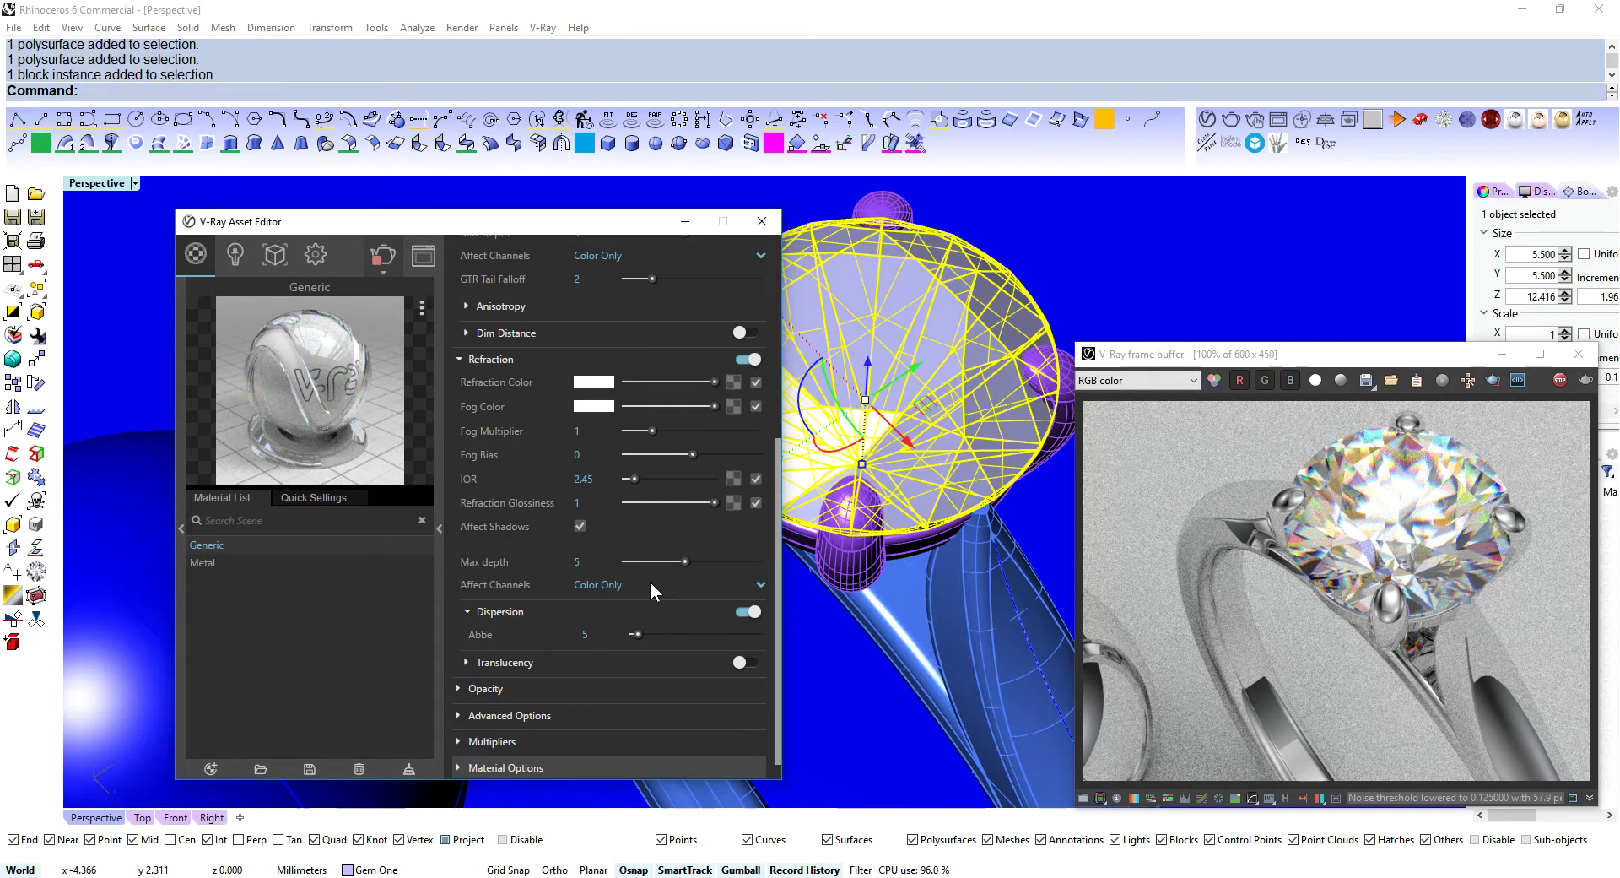
pyautogui.moveTo(638, 633); pyautogui.dragTo(711, 641)
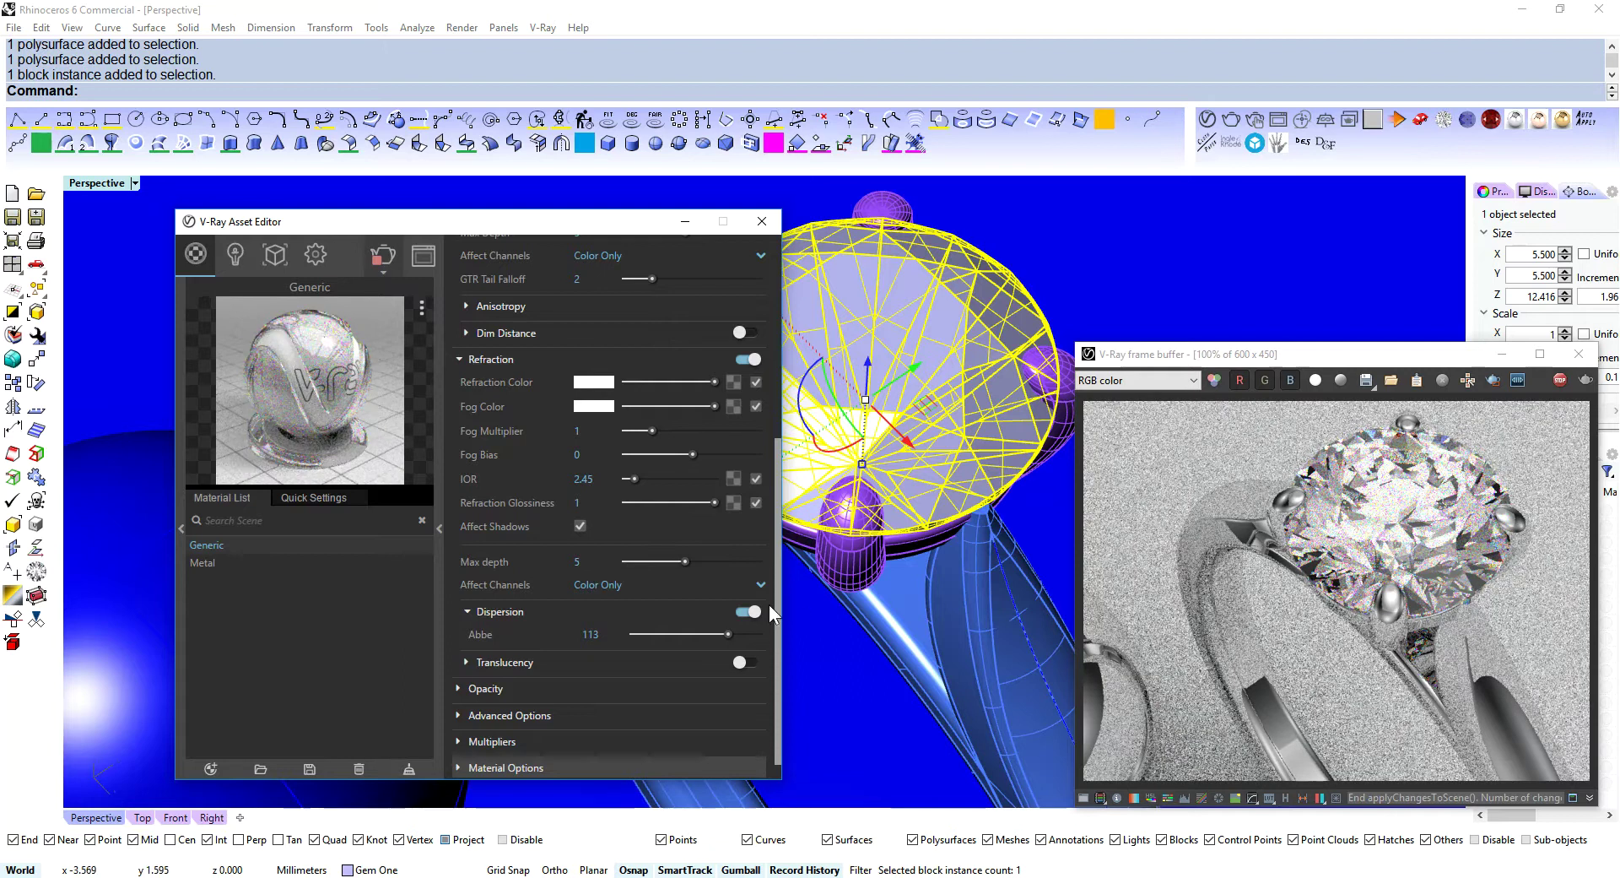
pyautogui.doubleClick(610, 633)
pyautogui.write('80')
pyautogui.press('Return')
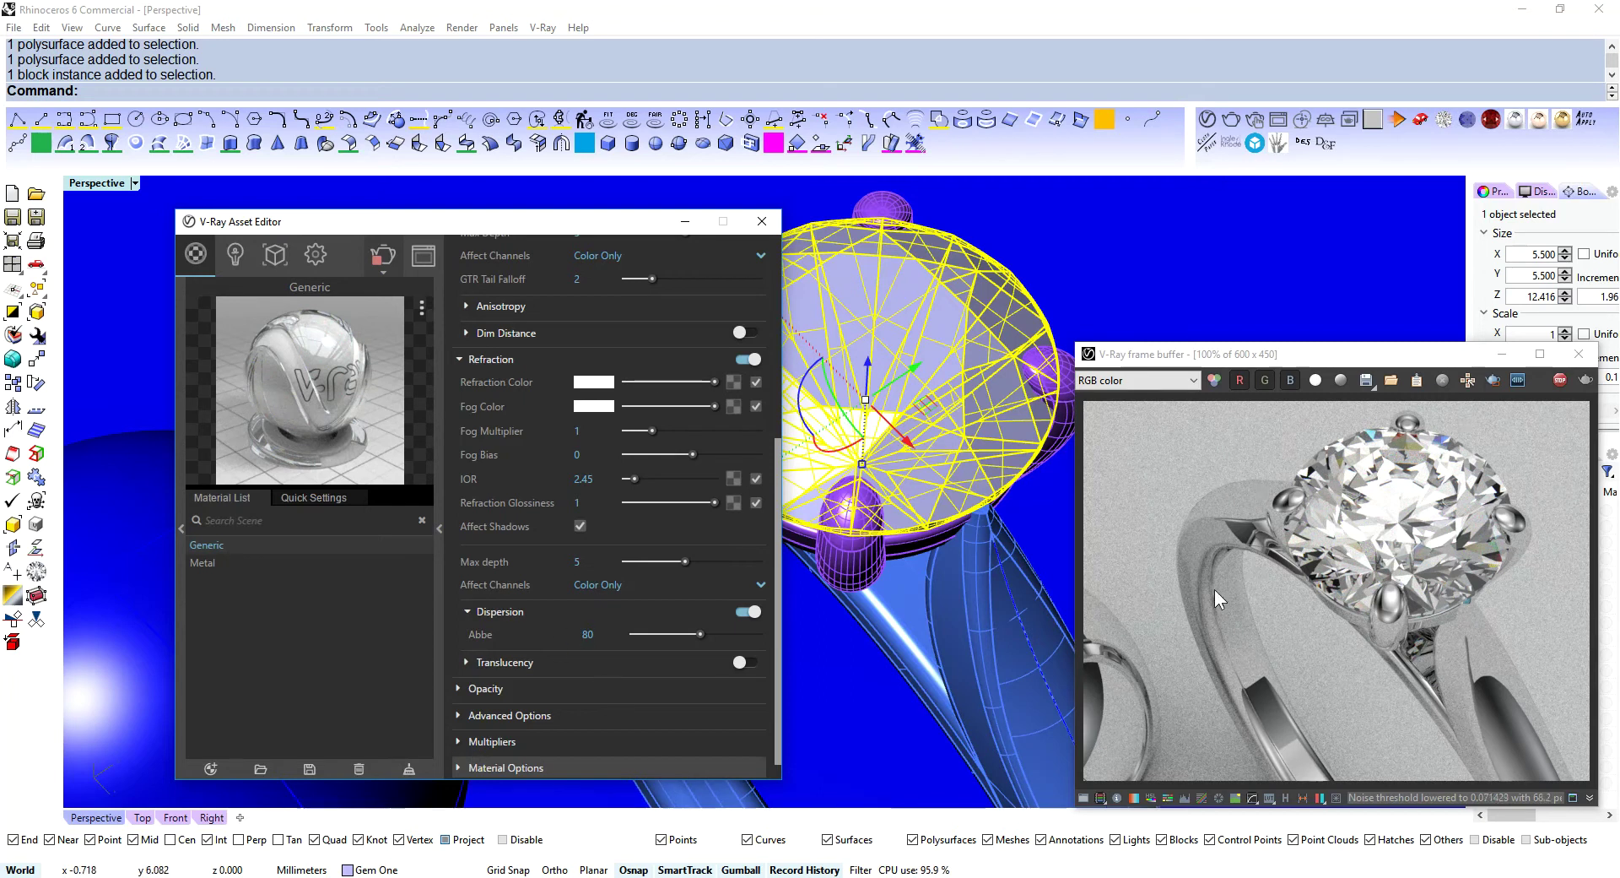
# - Turn dispersion off on the gem material and pan the view to frame the whole ring
pyautogui.click(748, 611)
pyautogui.scroll(-4, 959, 507)
pyautogui.scroll(5, 979, 422)
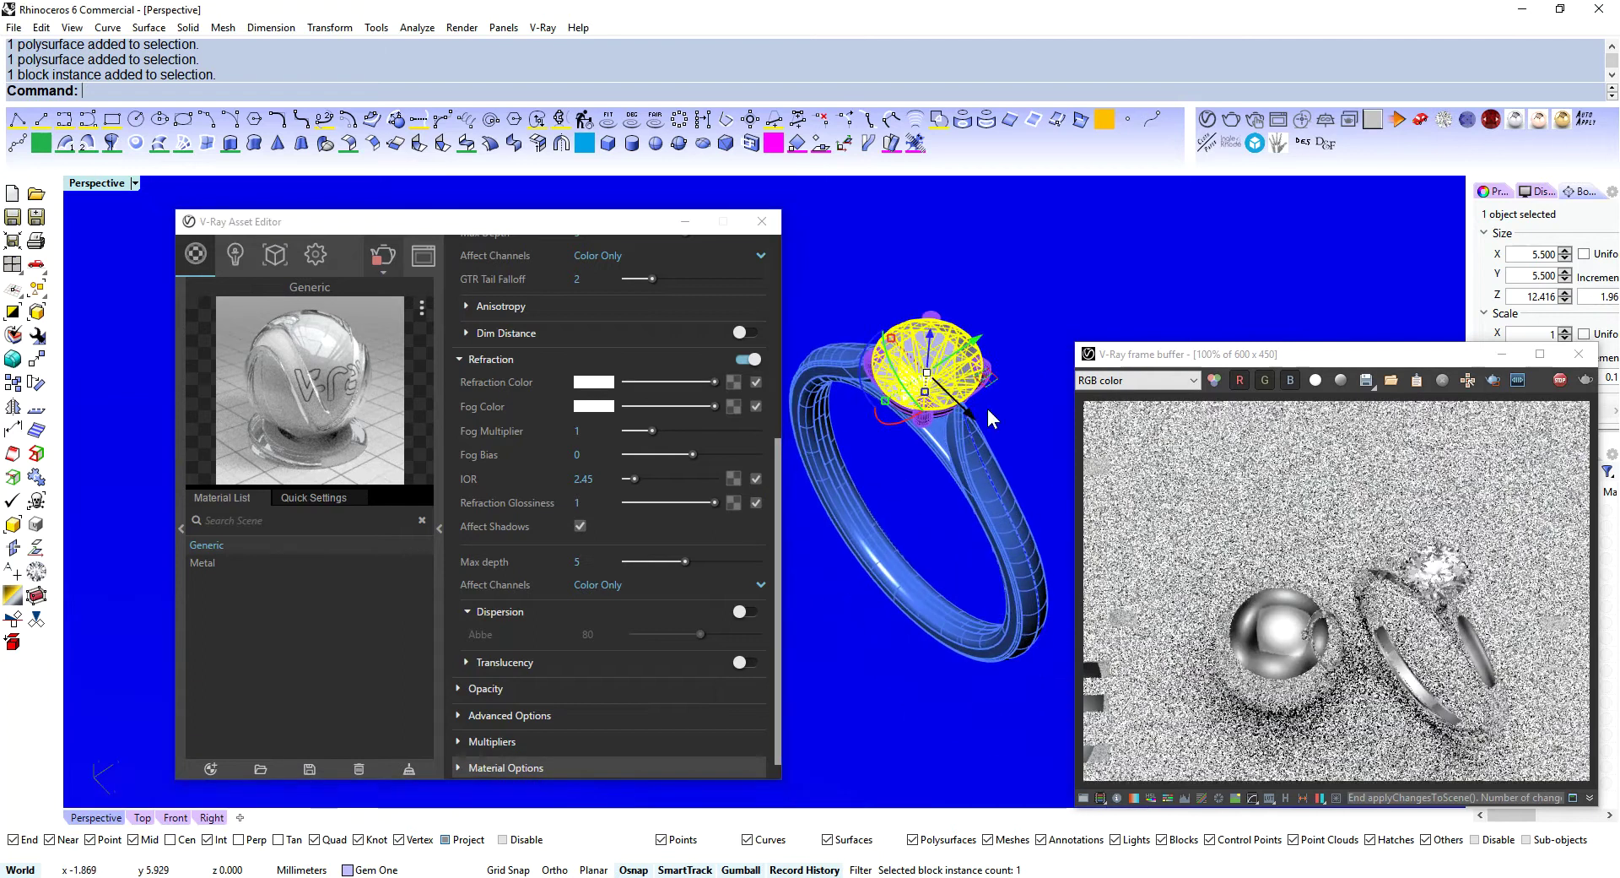
pyautogui.keyDown('shift'); pyautogui.moveTo(960, 439); pyautogui.dragTo(918, 442, button='right'); pyautogui.keyUp('shift')
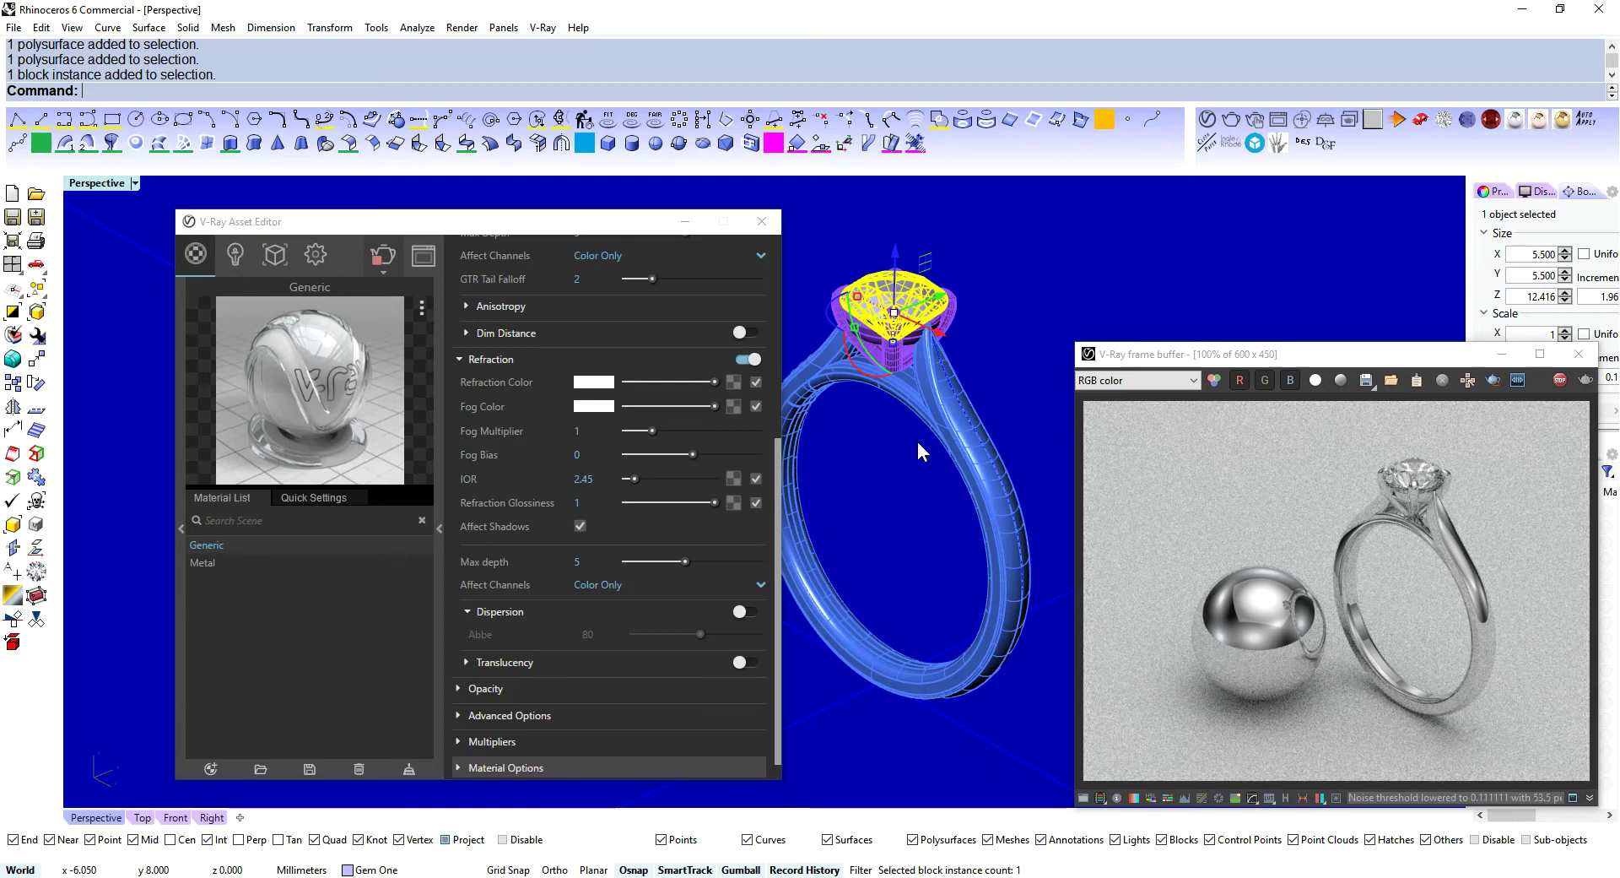
# - Select the ring shank, head and gem and hide them with Ctrl+H
pyautogui.click(918, 442)
pyautogui.click(942, 404)
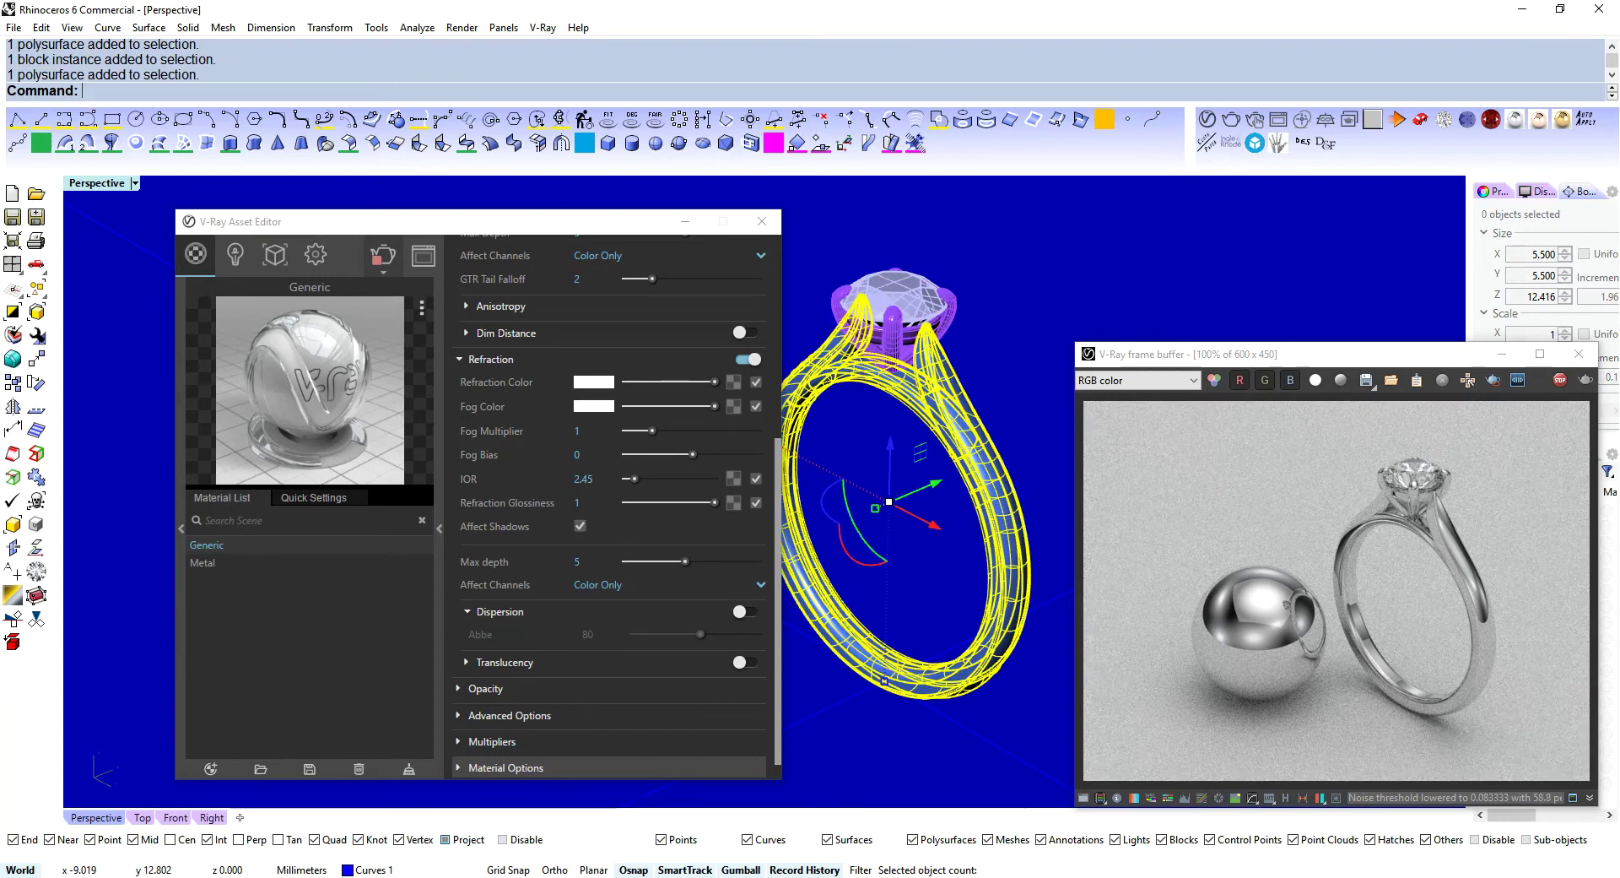
pyautogui.keyDown('shift'); pyautogui.click(912, 287); pyautogui.keyUp('shift')
pyautogui.hotkey('ctrl', 'h')
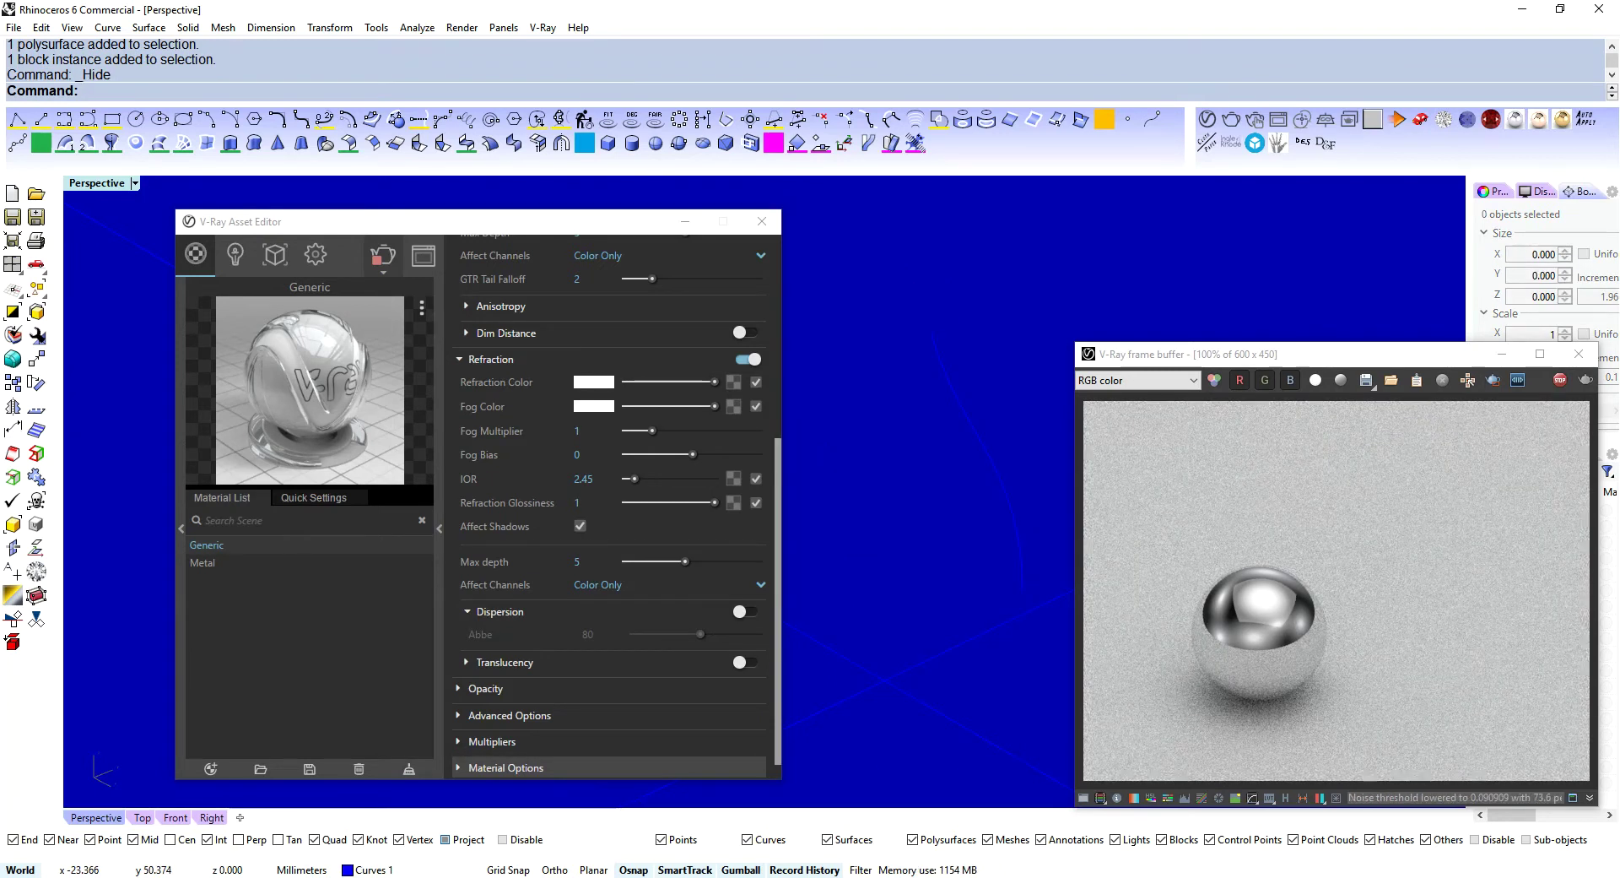
pyautogui.click(934, 504)
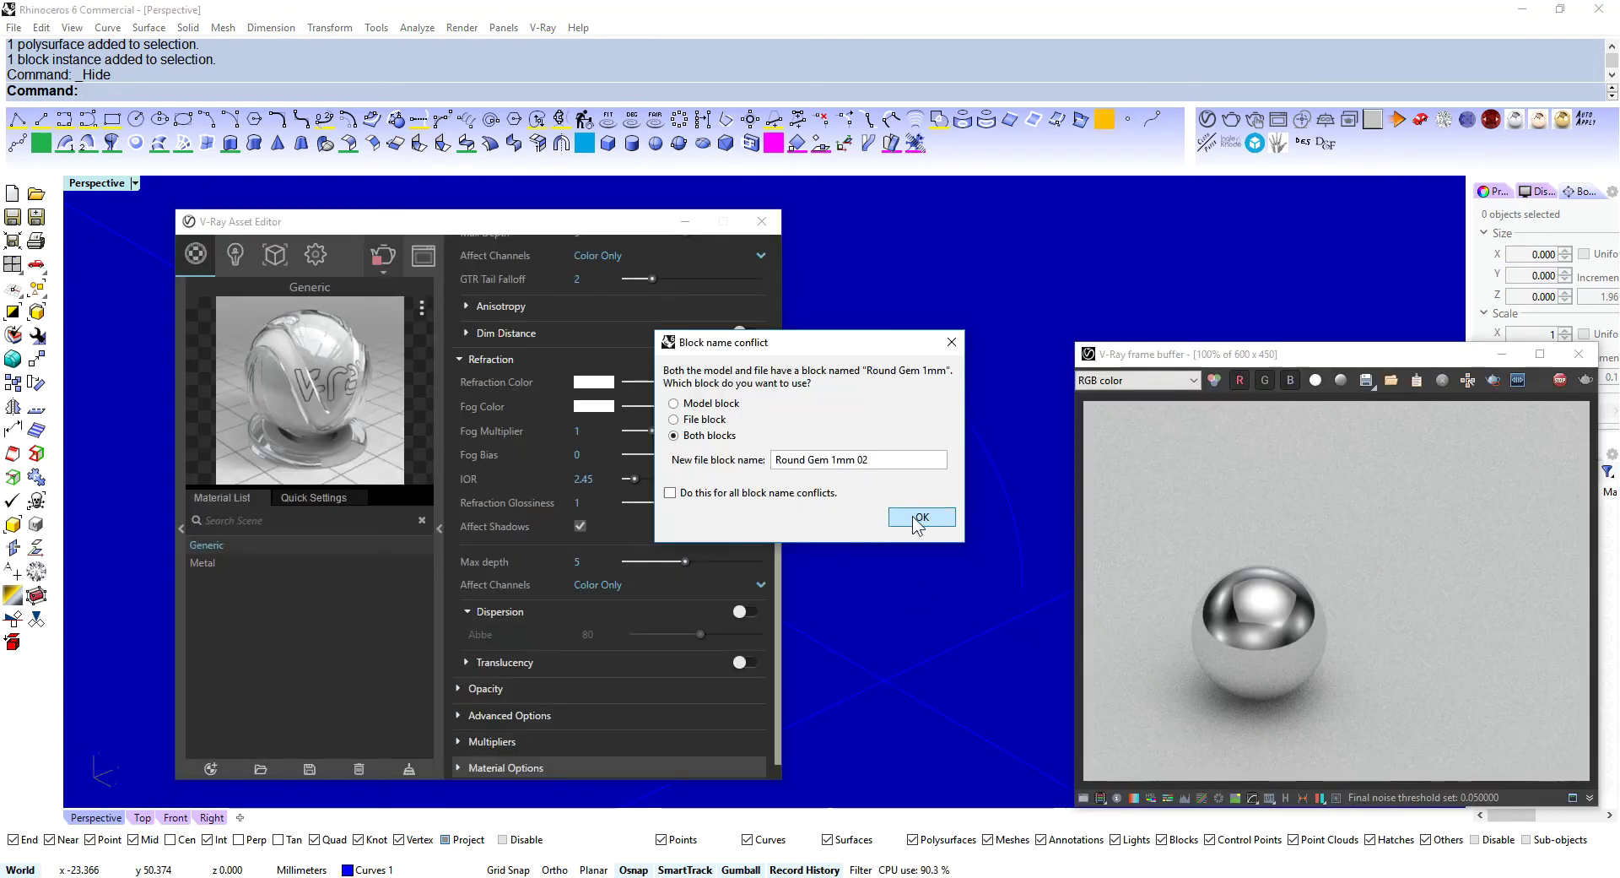
# - Dismiss the Microclaw block name notice and apply the Metal material to the ring's body
pyautogui.click(917, 517)
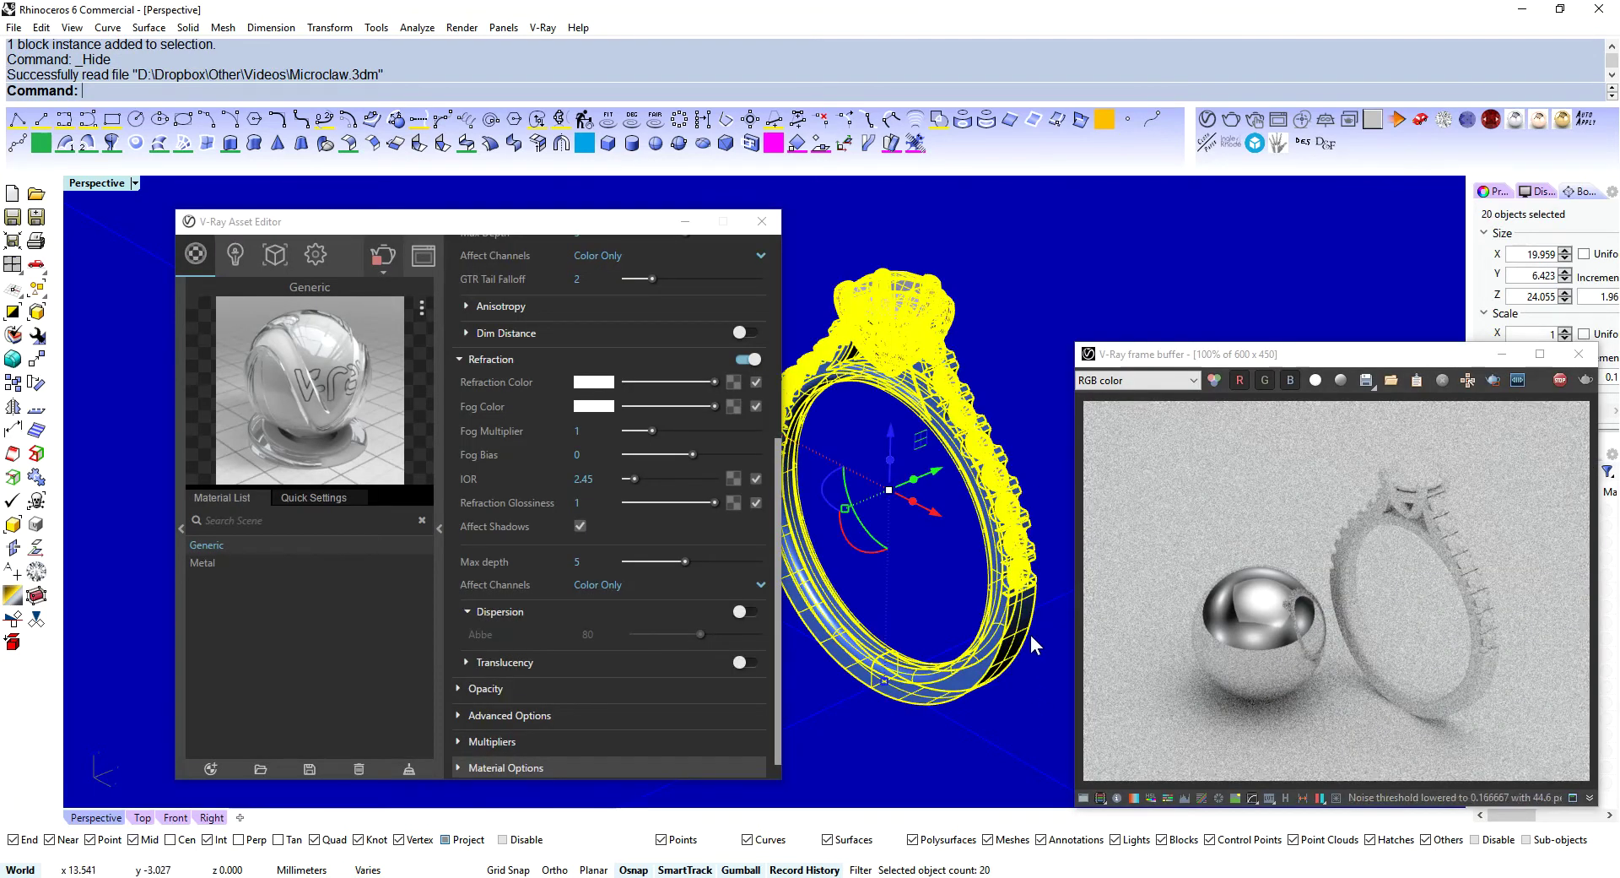
pyautogui.scroll(6, 964, 447)
pyautogui.press('Escape')
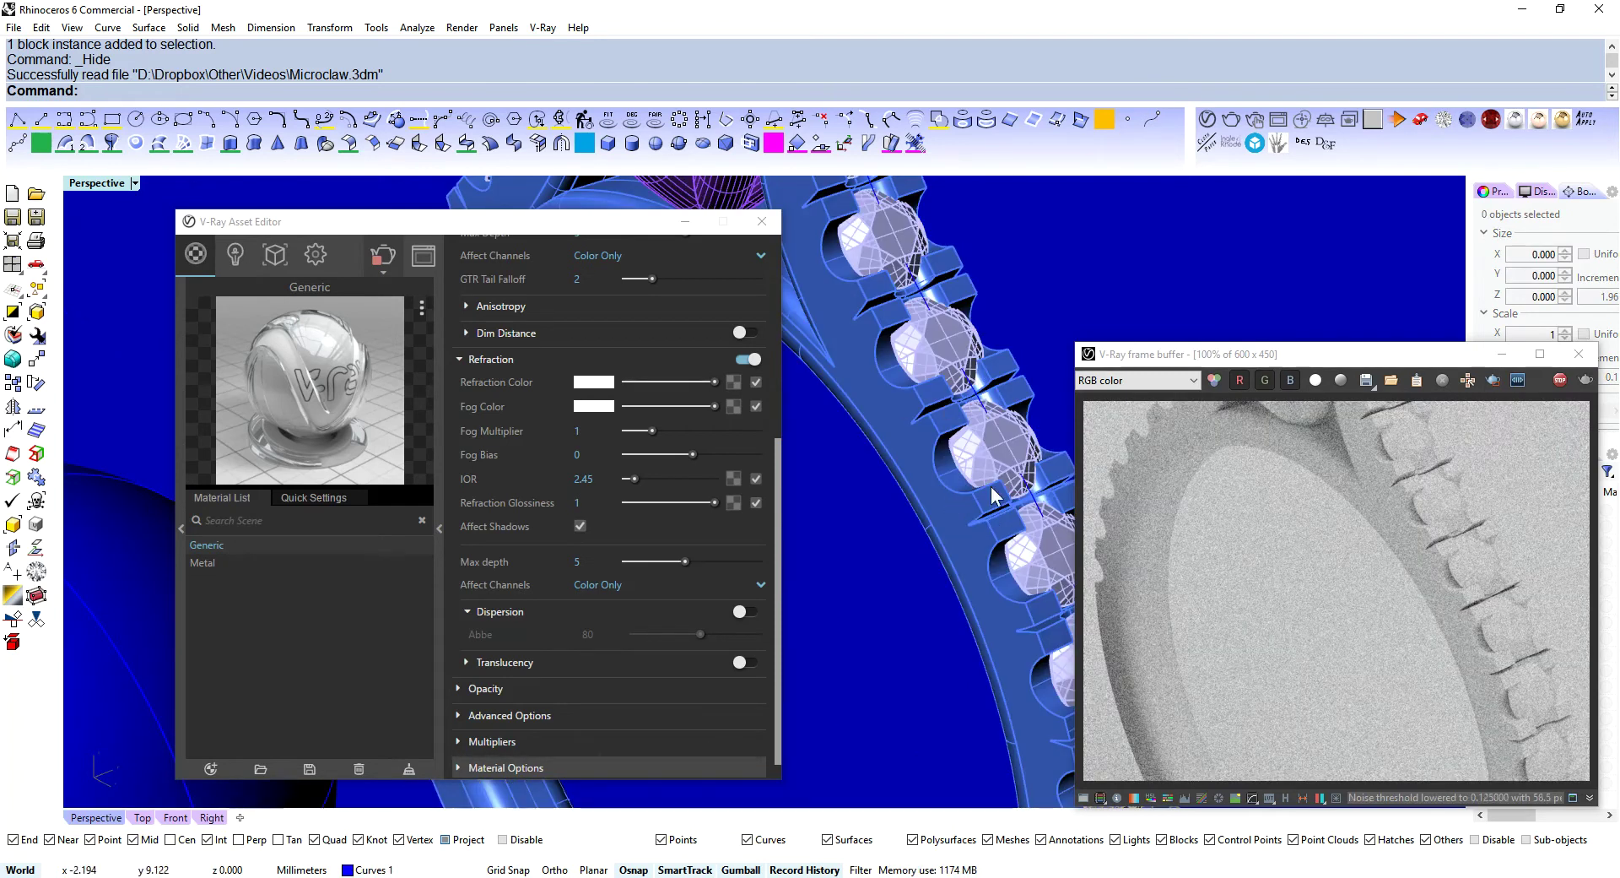
pyautogui.moveTo(992, 491); pyautogui.dragTo(954, 543, button='right')
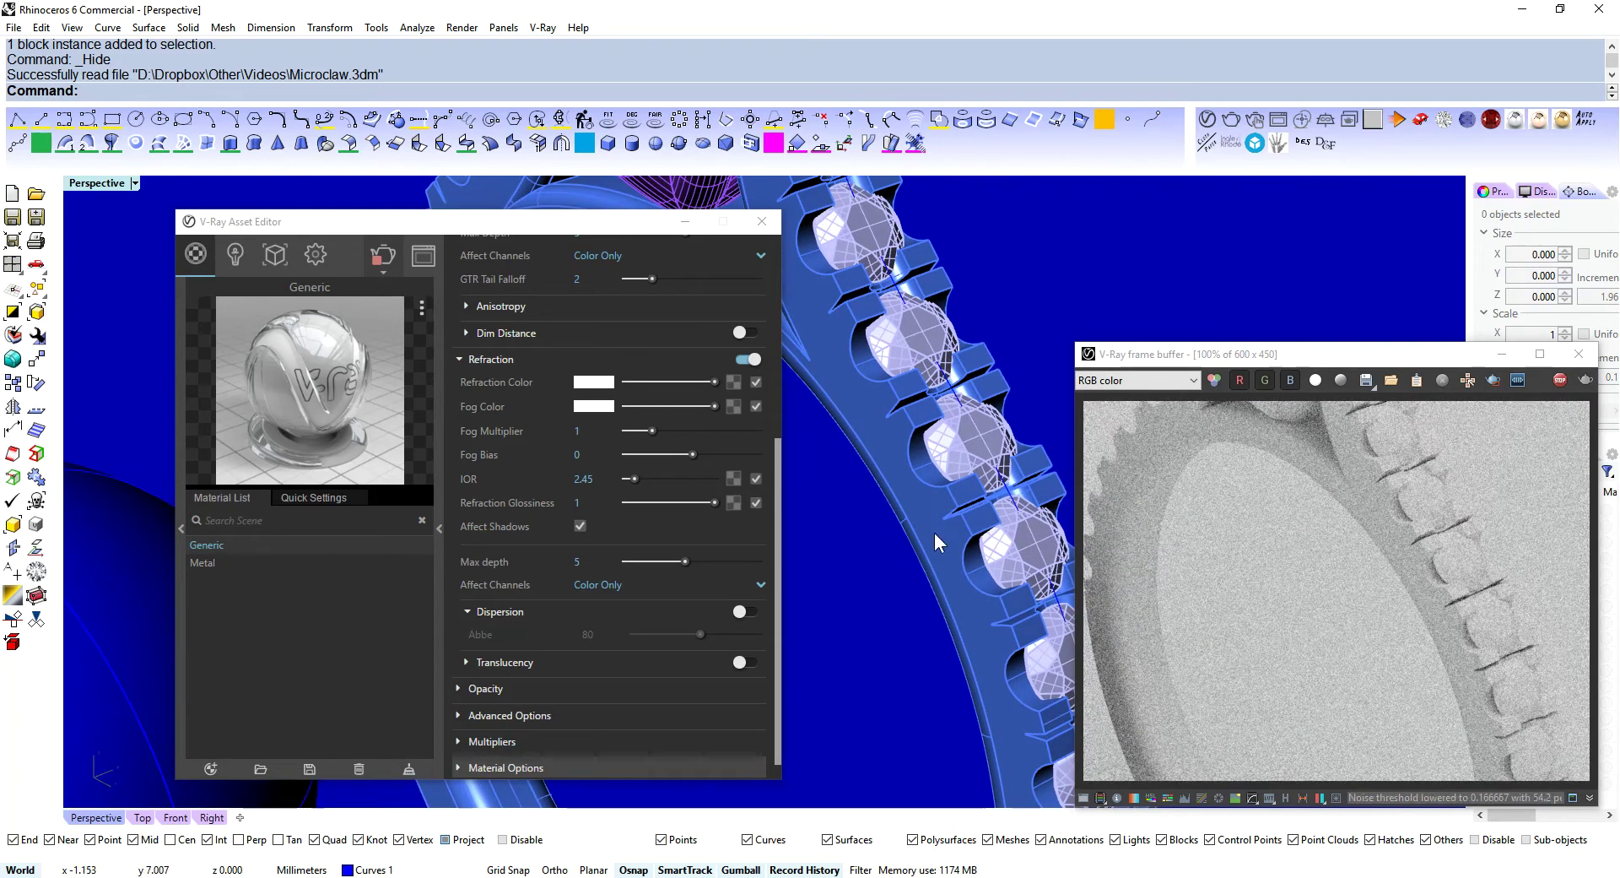
pyautogui.click(941, 548)
pyautogui.rightClick(208, 564)
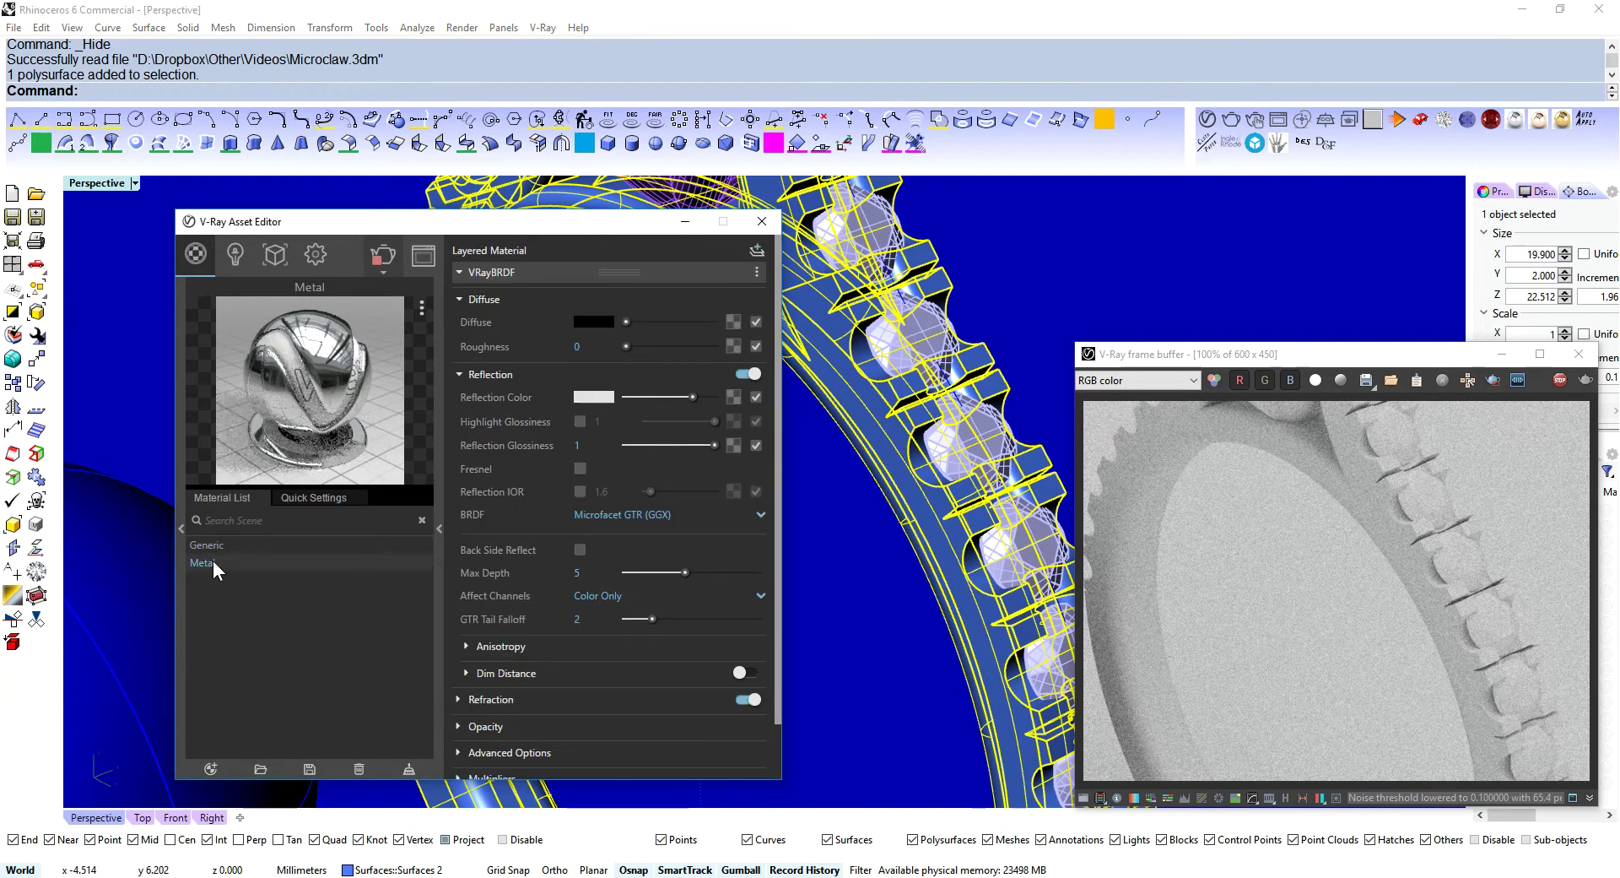
pyautogui.click(253, 599)
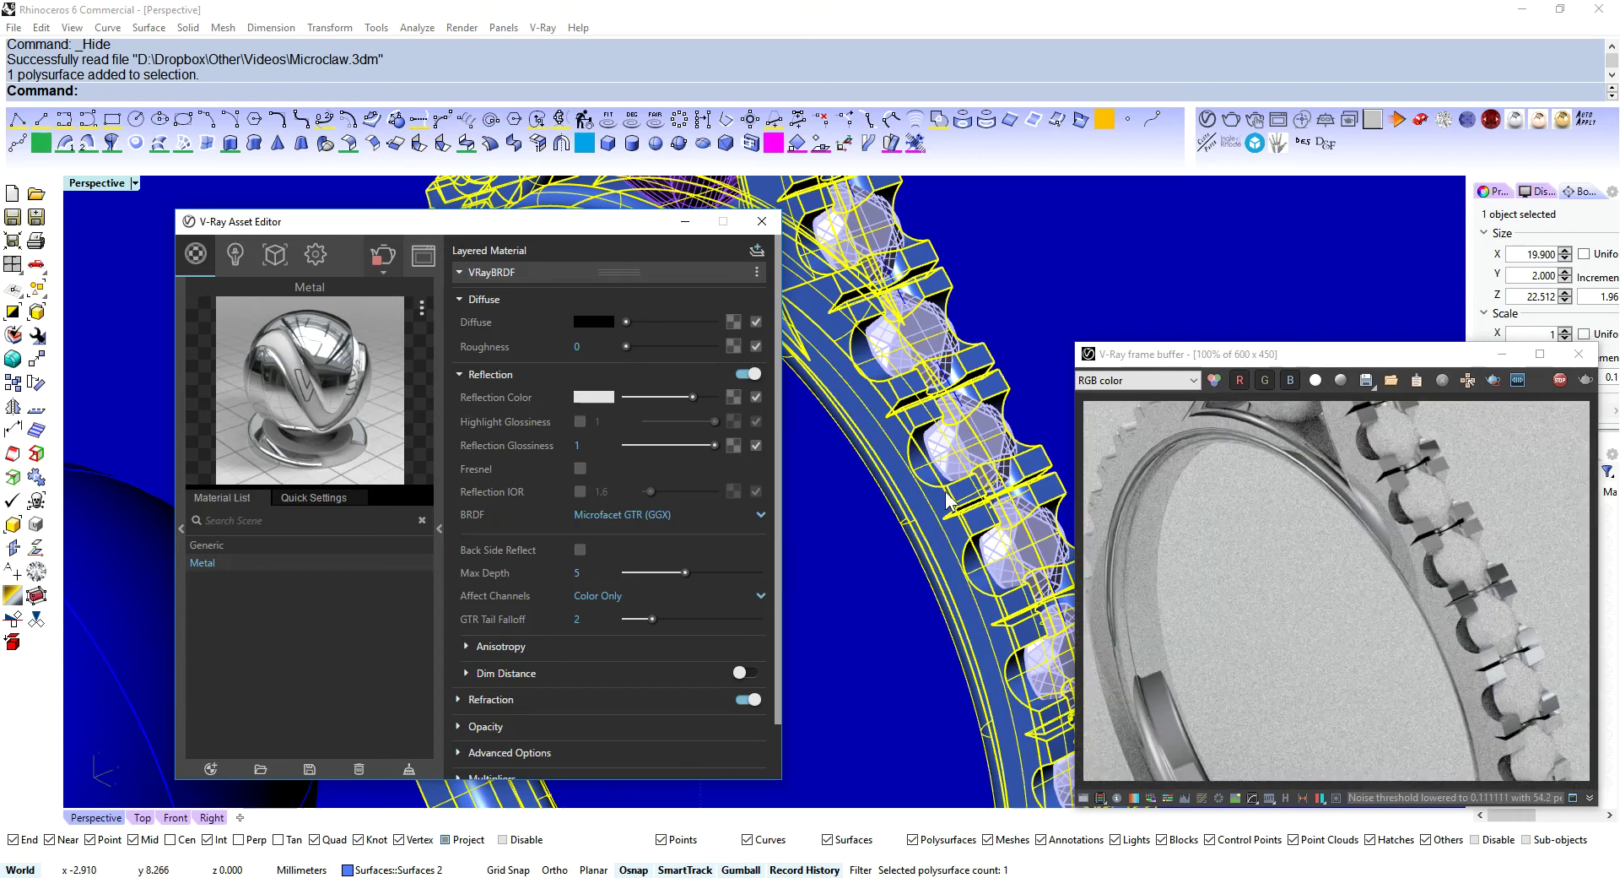
pyautogui.scroll(6, 962, 568)
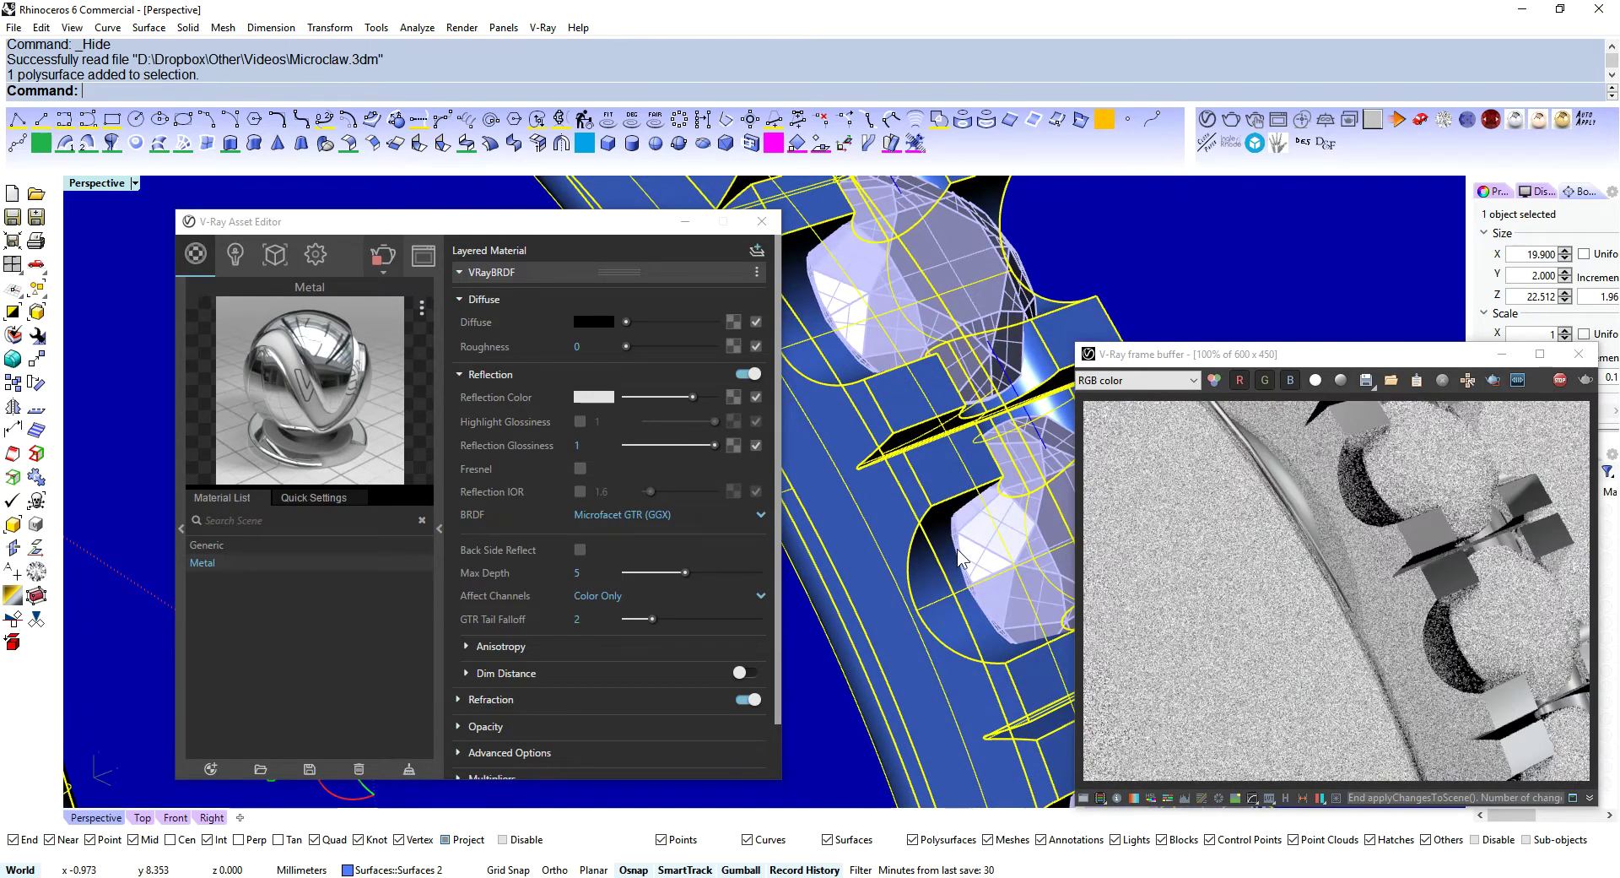
pyautogui.press('Escape')
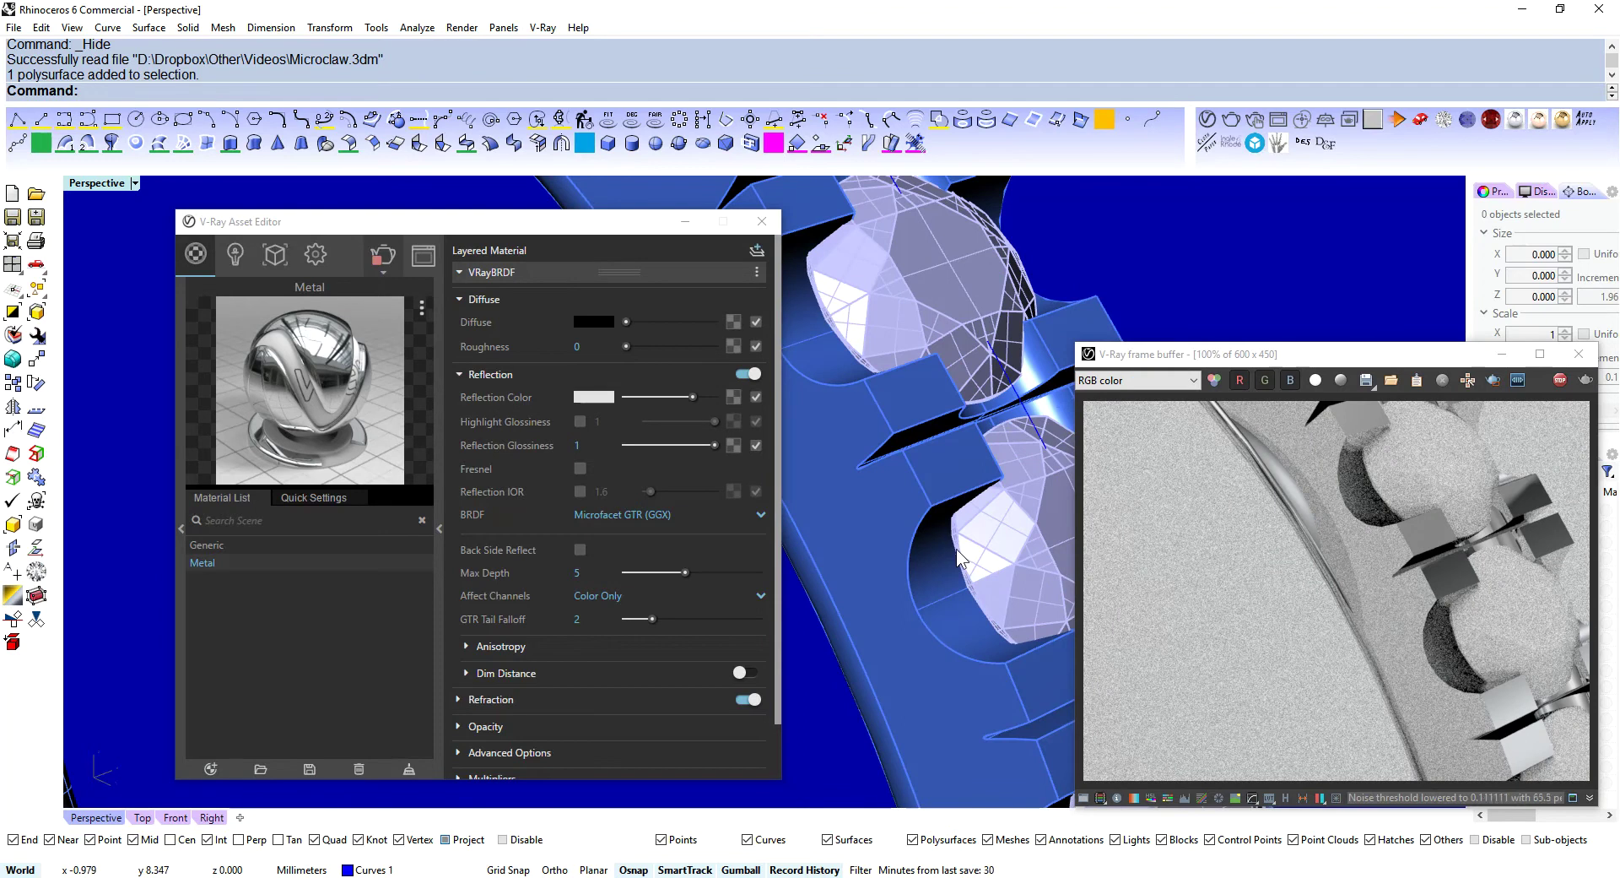
# - Fillet the Microclaw ring's link edges with FilletEdge at a 0.1 radius
pyautogui.write('filletedge')
pyautogui.press('Return')
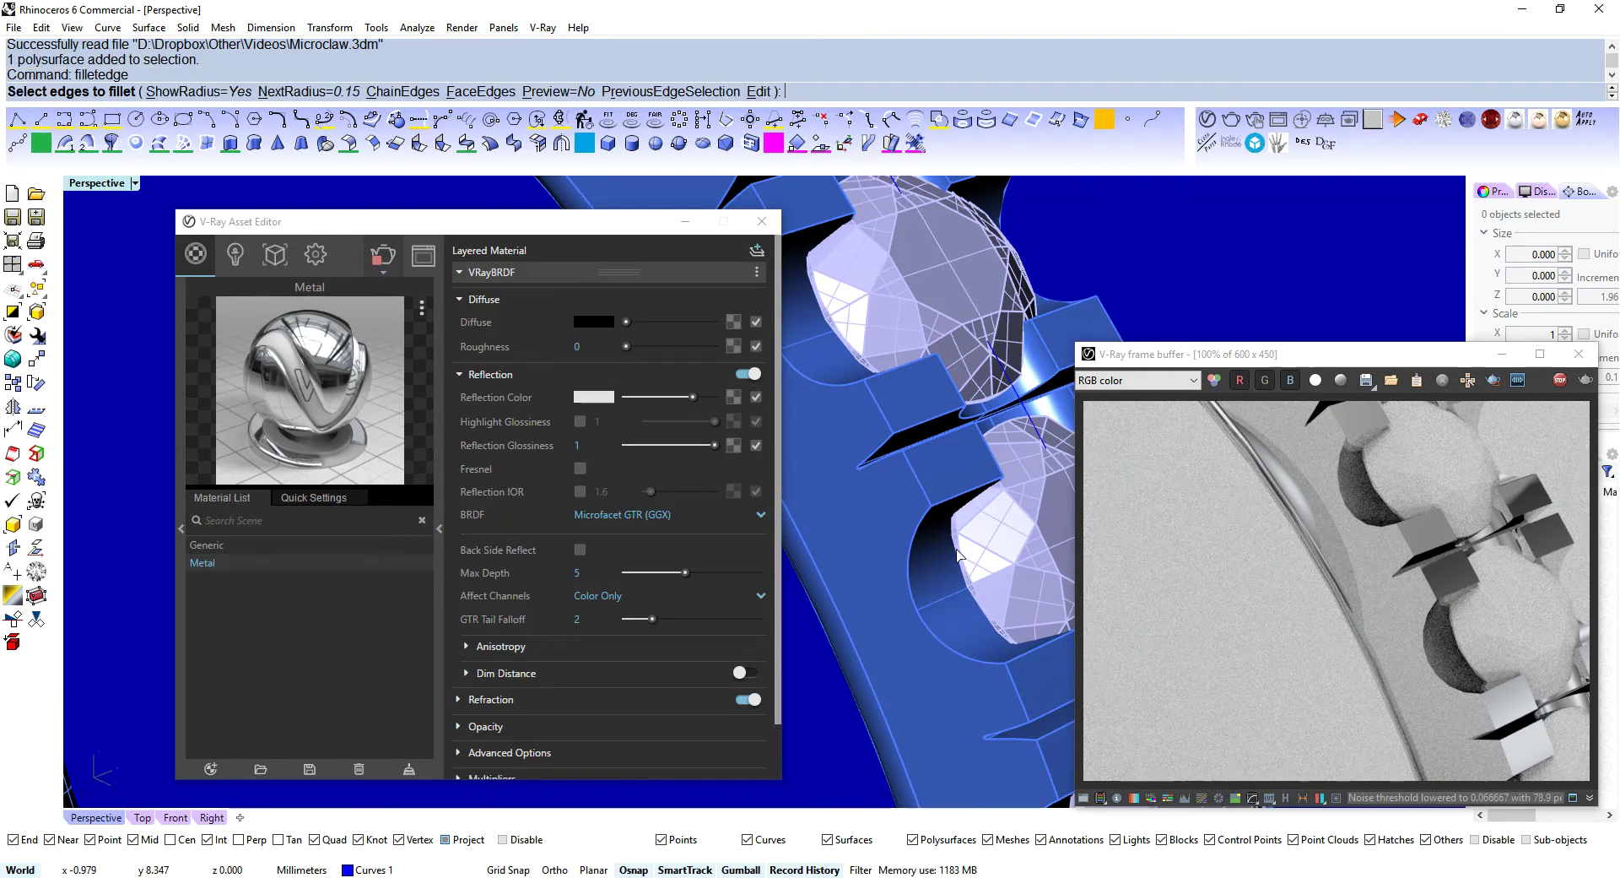
pyautogui.write('.1')
pyautogui.press('Return')
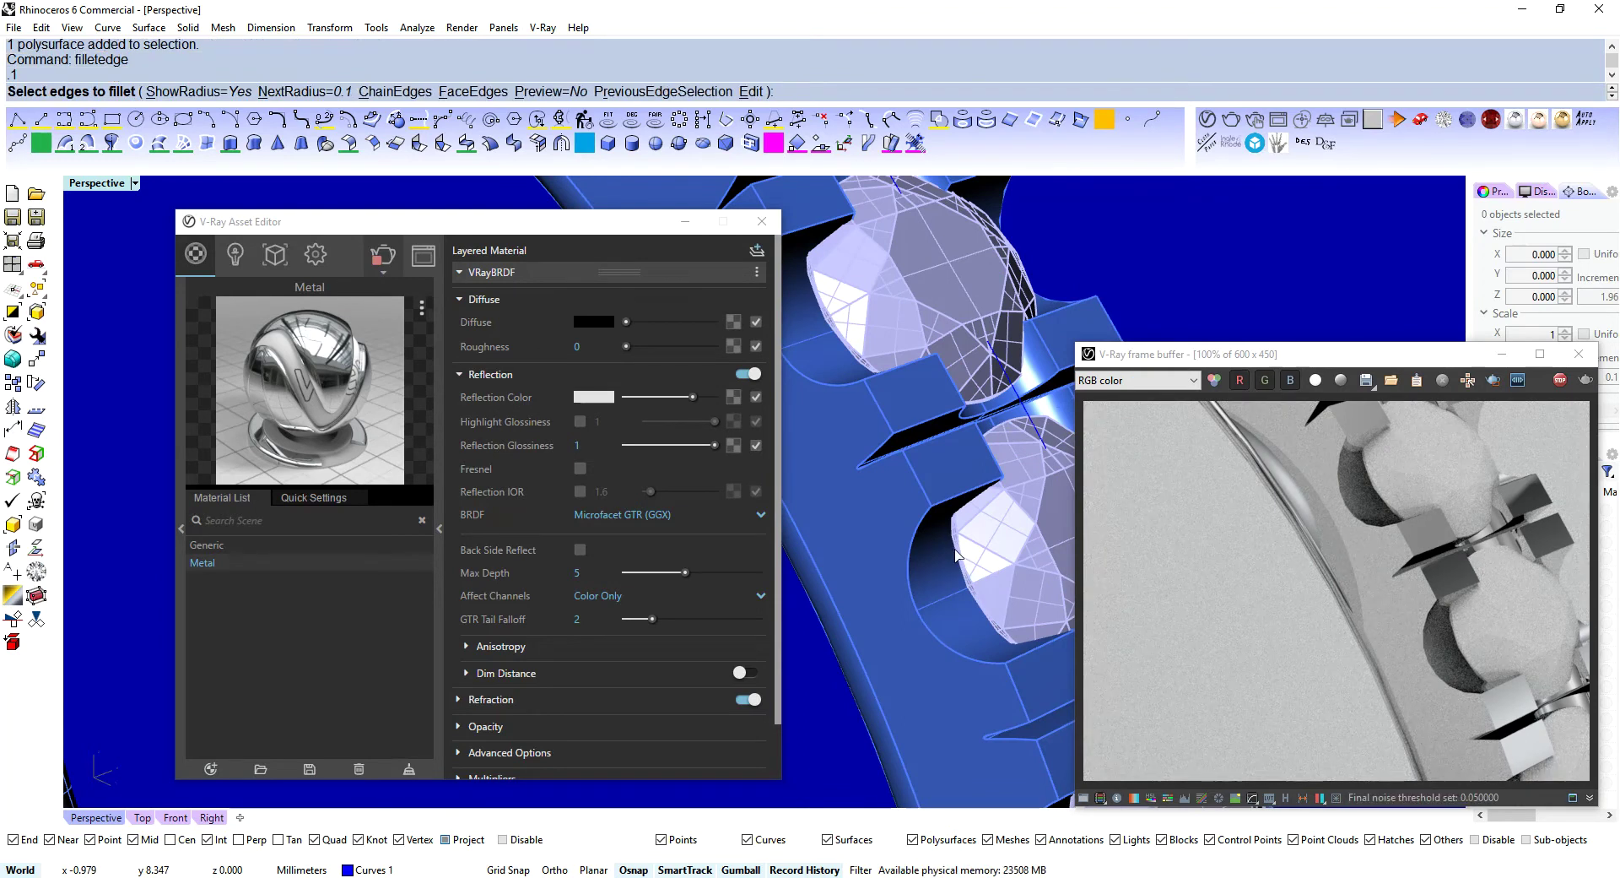
pyautogui.click(967, 494)
pyautogui.click(942, 445)
pyautogui.press('Return')
pyautogui.press('Return')
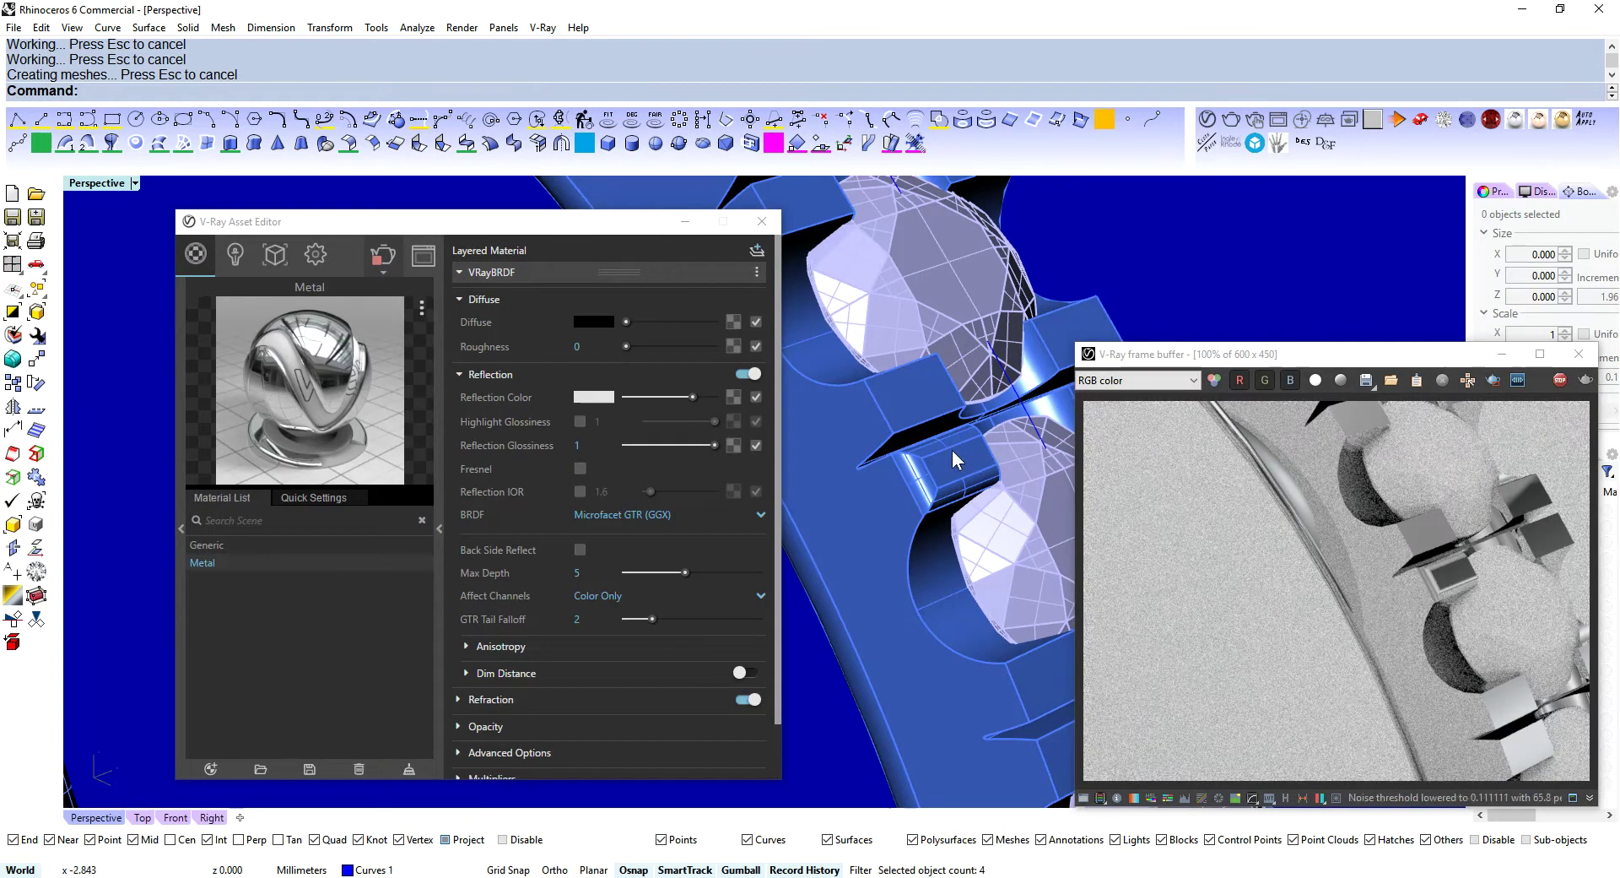
# - Polish the ring's links with Polish Crisp Edges at 100, then round them with the Smooth brush
pyautogui.scroll(-3, 954, 579)
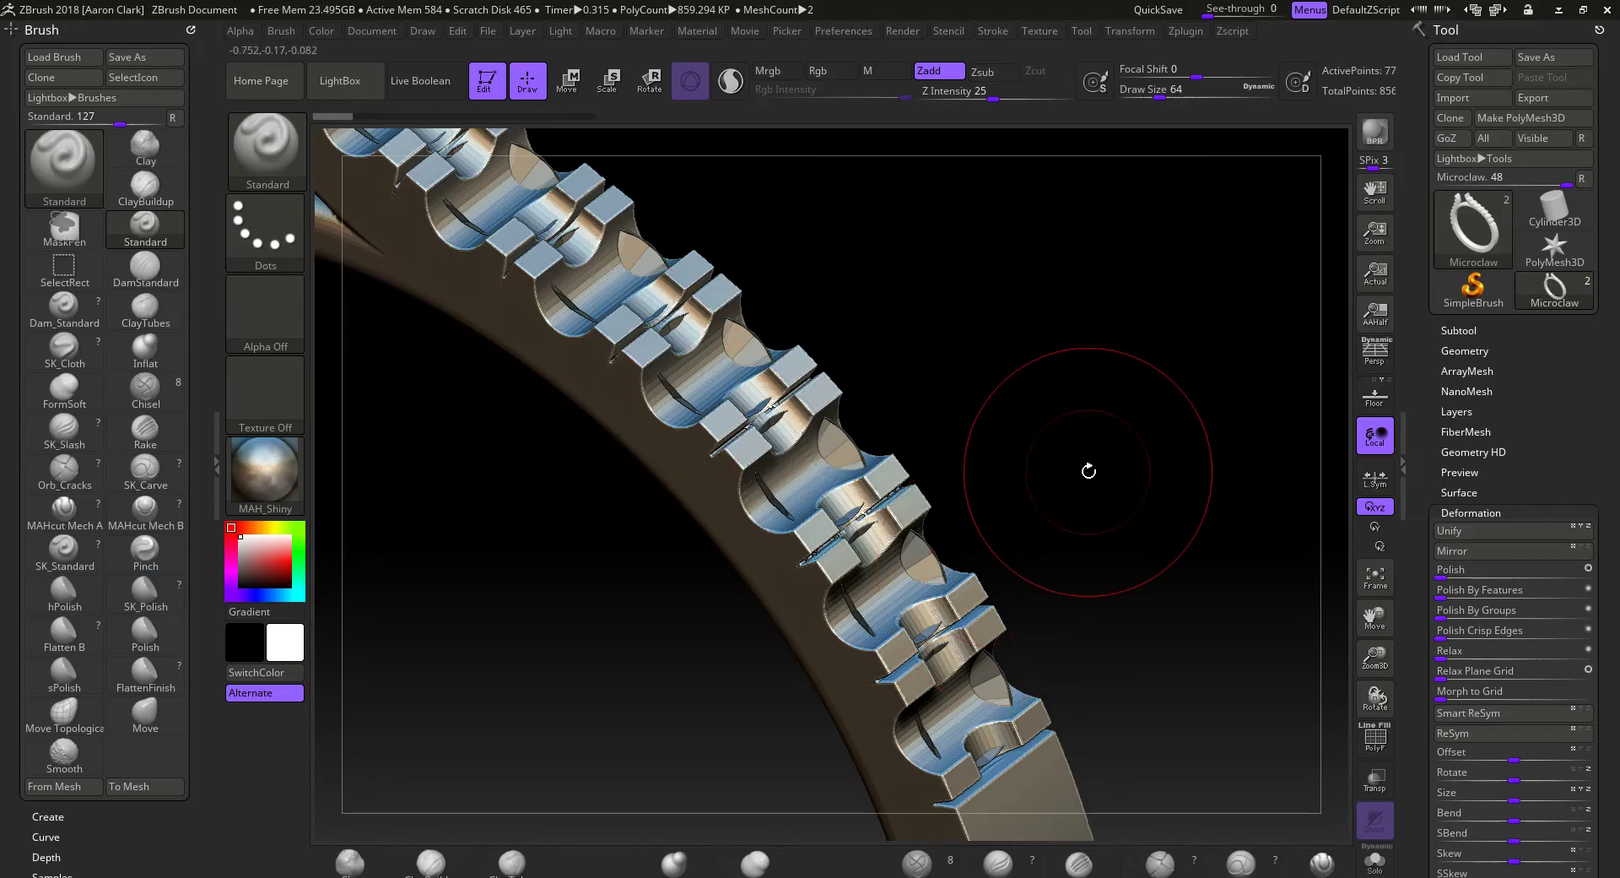
pyautogui.moveTo(1092, 471)
pyautogui.mouseDown()
pyautogui.moveTo(1061, 427)
pyautogui.moveTo(1078, 568)
pyautogui.moveTo(1096, 405)
pyautogui.moveTo(1095, 445)
pyautogui.moveTo(1076, 460)
pyautogui.moveTo(1098, 473)
pyautogui.mouseUp()
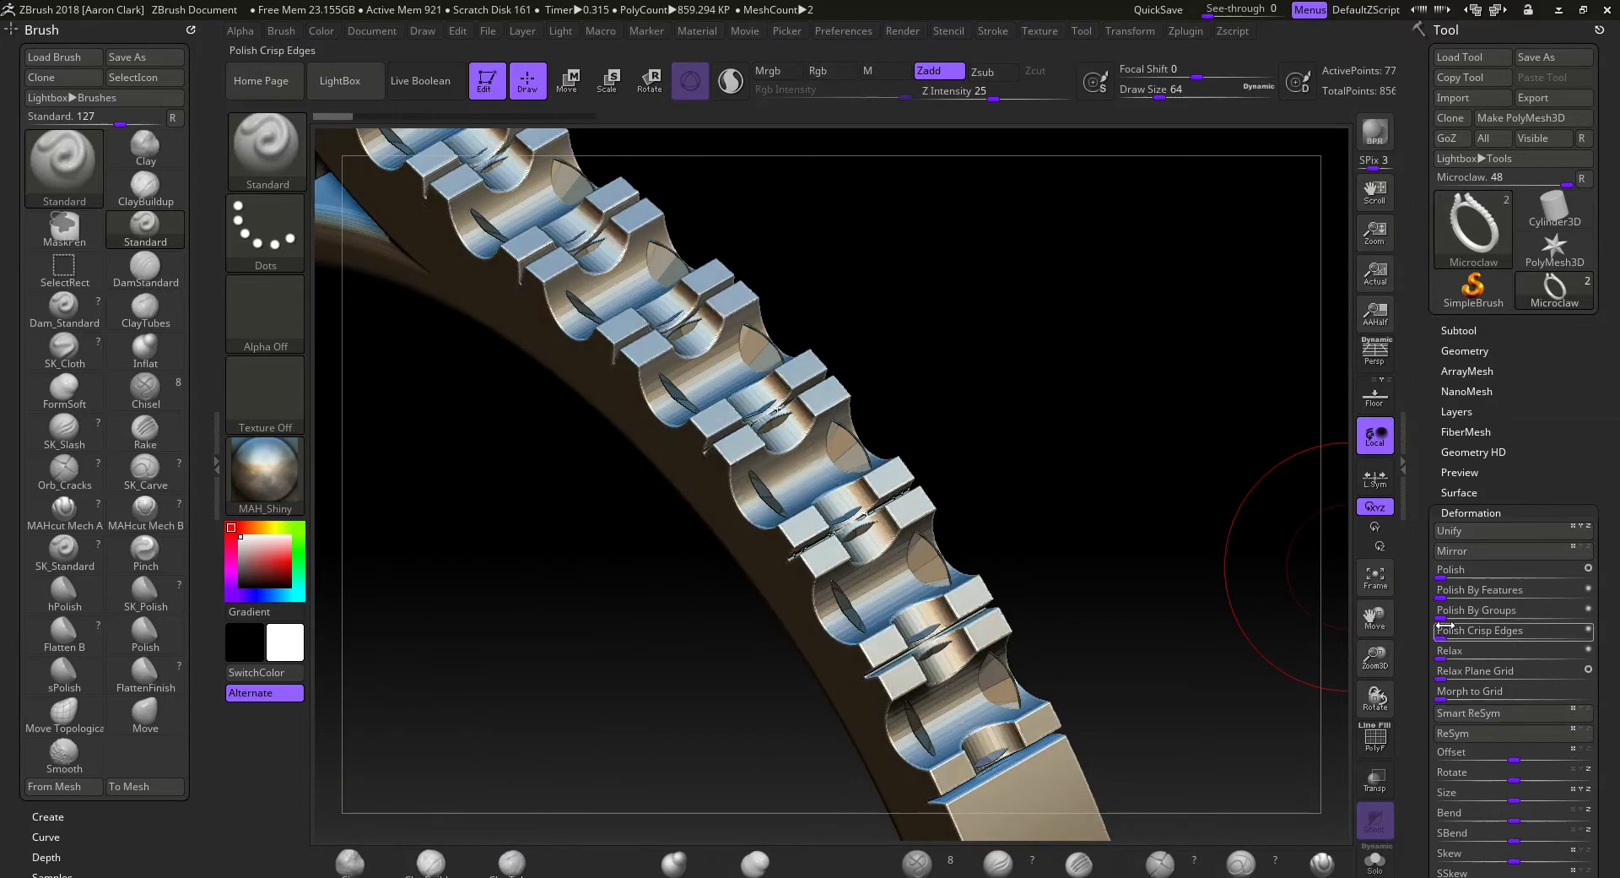
pyautogui.moveTo(1092, 616); pyautogui.dragTo(1248, 590)
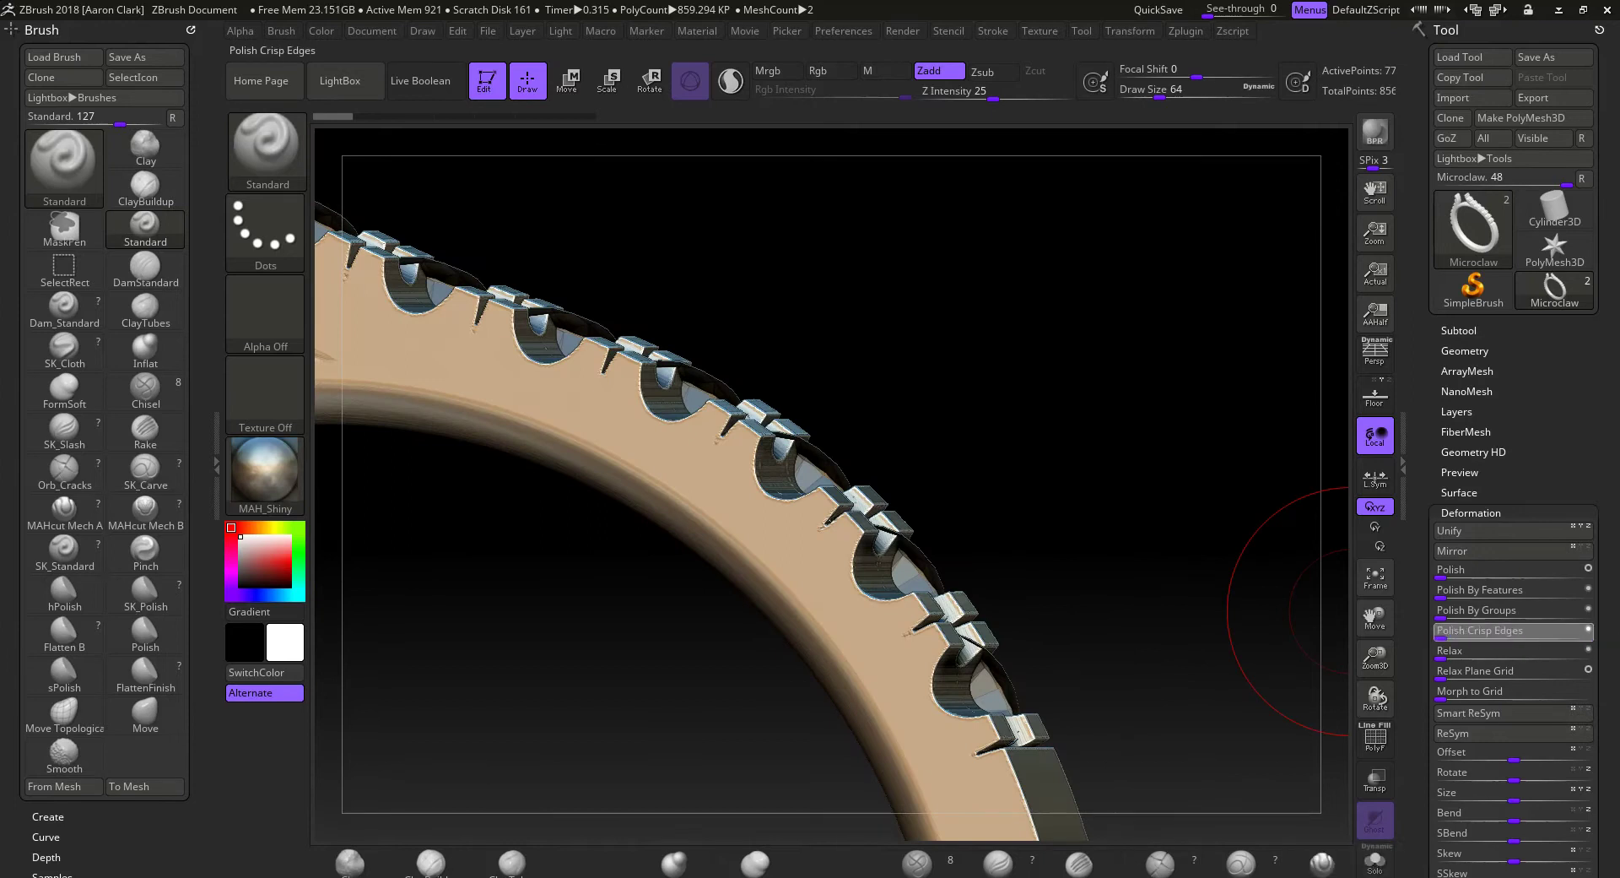
pyautogui.moveTo(1161, 588); pyautogui.dragTo(1118, 535)
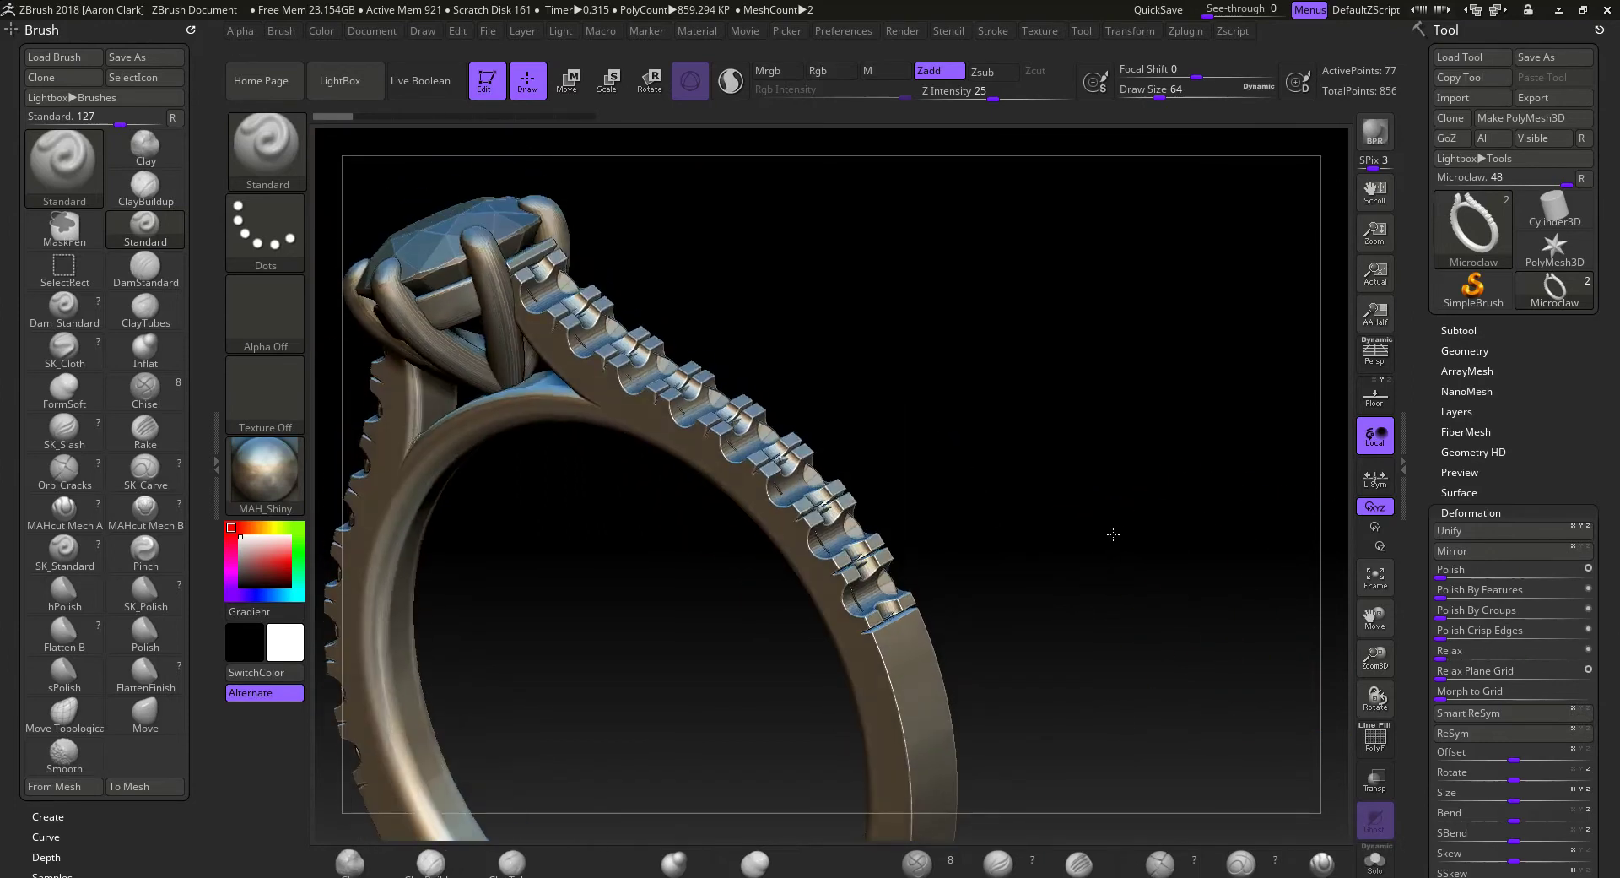
pyautogui.moveTo(1438, 630); pyautogui.dragTo(1480, 630)
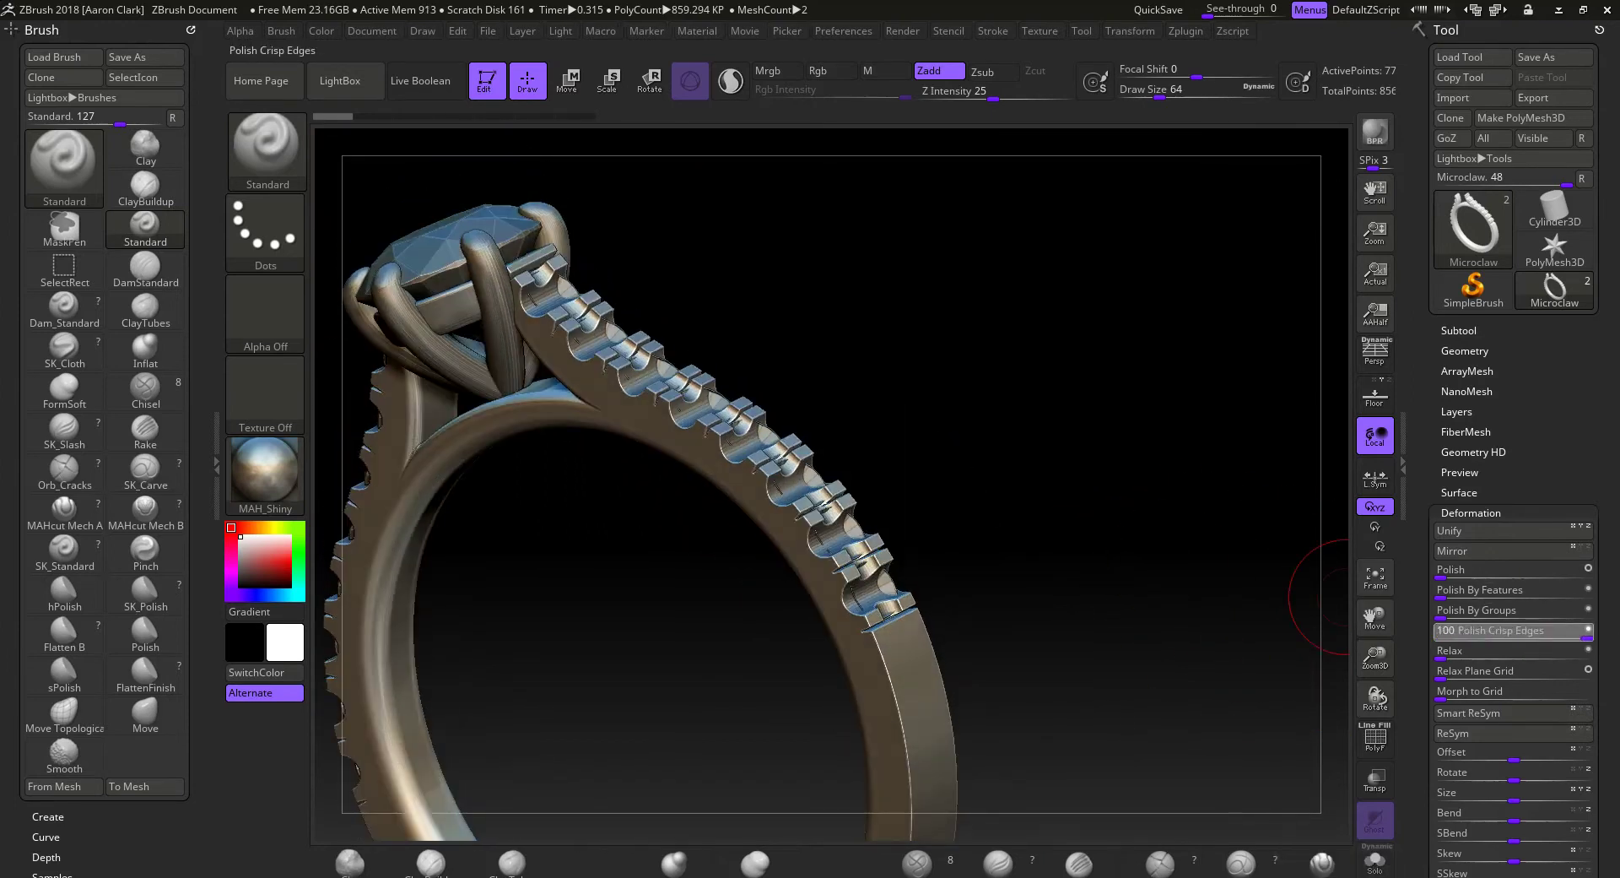
pyautogui.moveTo(1588, 631); pyautogui.dragTo(1589, 631)
pyautogui.moveTo(991, 570)
pyautogui.mouseDown()
pyautogui.moveTo(860, 594)
pyautogui.moveTo(760, 456)
pyautogui.moveTo(549, 254)
pyautogui.moveTo(633, 287)
pyautogui.moveTo(904, 752)
pyautogui.mouseUp()
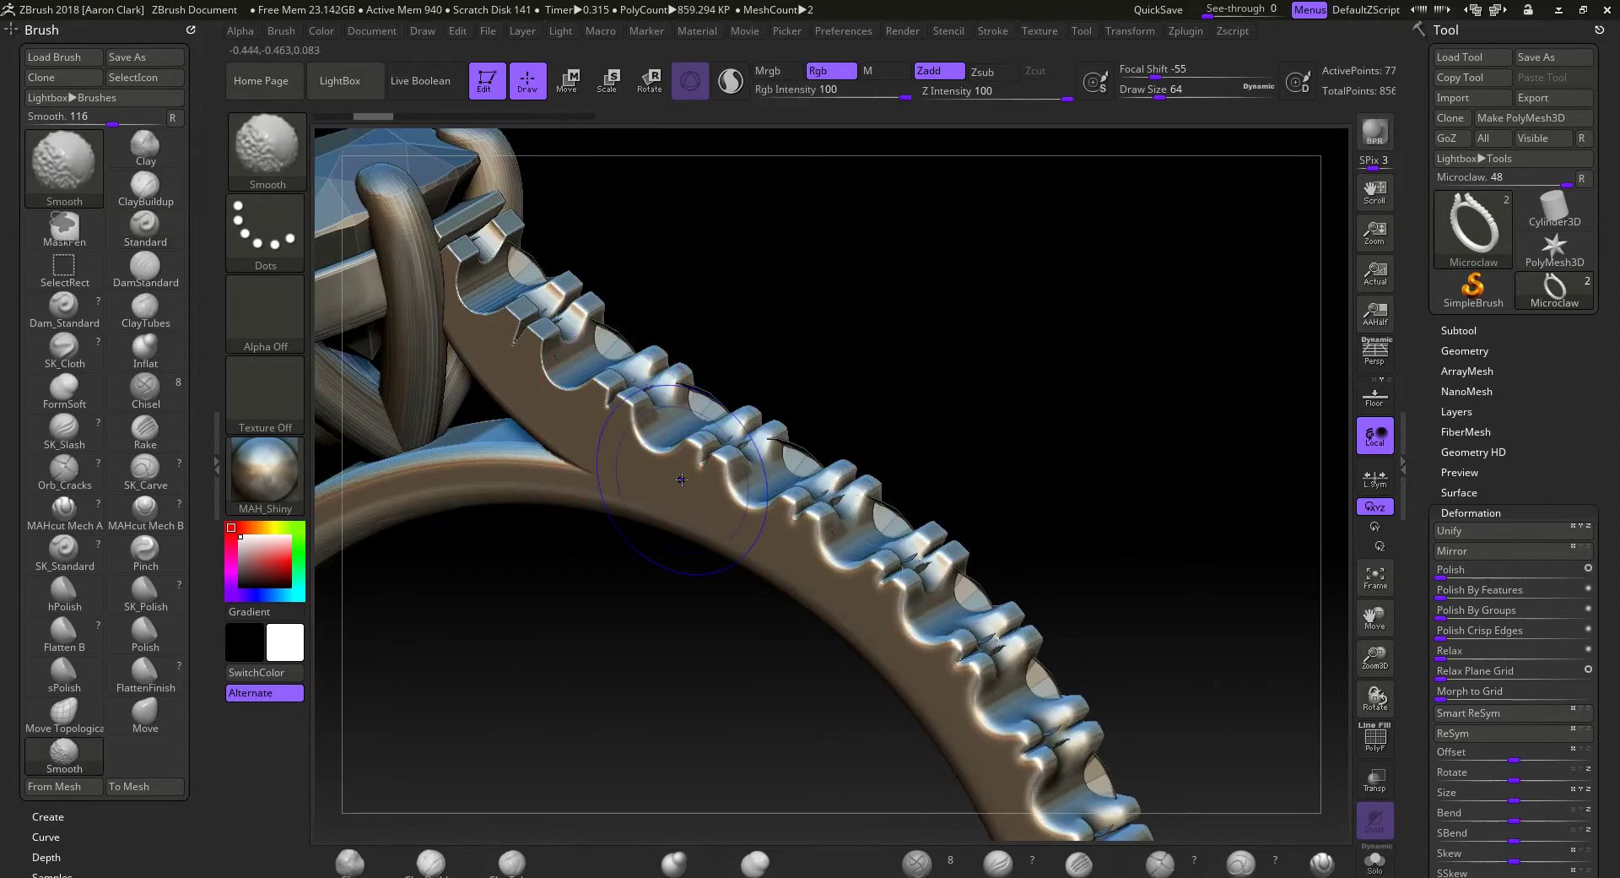
pyautogui.moveTo(506, 279)
pyautogui.keyDown('shift'); pyautogui.mouseDown()
pyautogui.moveTo(677, 477)
pyautogui.moveTo(941, 701)
pyautogui.mouseUp(); pyautogui.keyUp('shift')
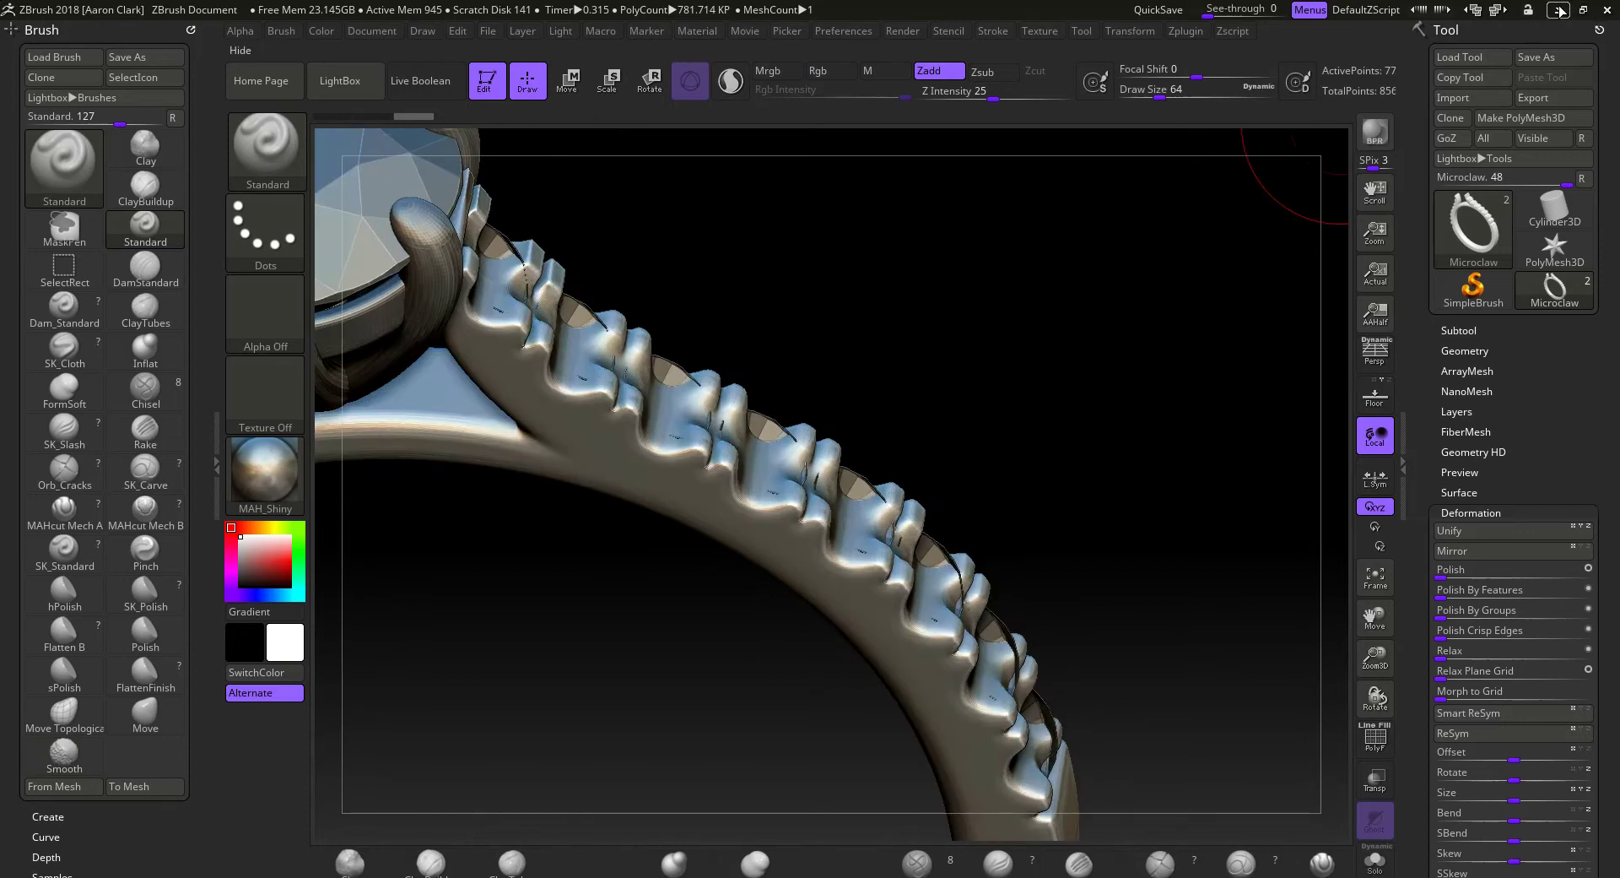
# - Undo the link fillet in Rhino and apply edge softening at 0.1 to the ring
pyautogui.click(1559, 10)
pyautogui.click(895, 593)
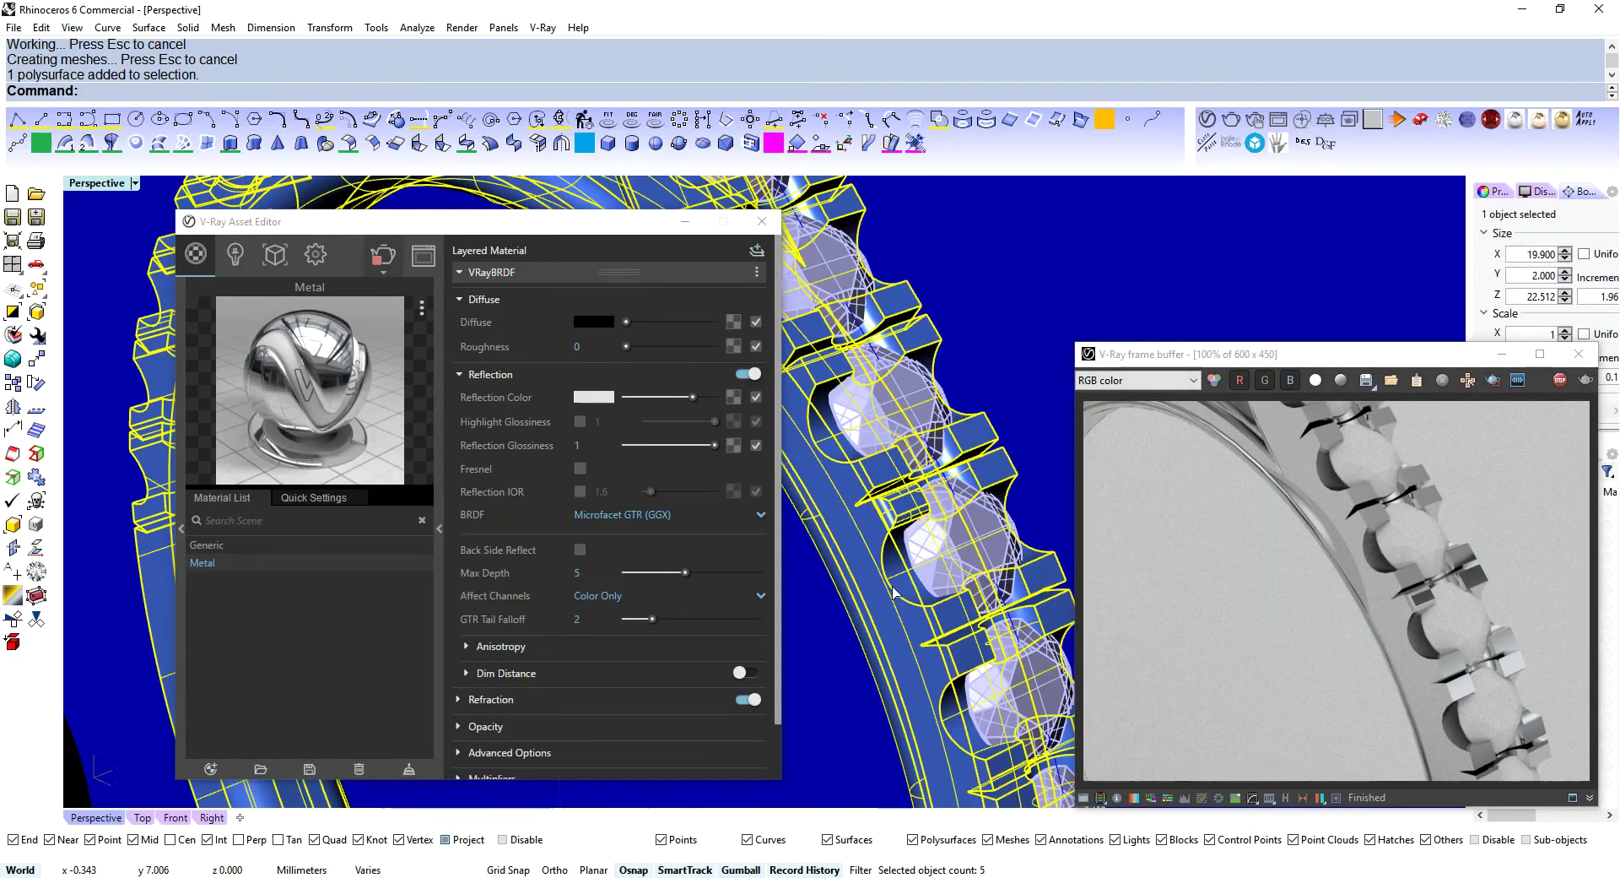
pyautogui.hotkey('ctrl', 'z')
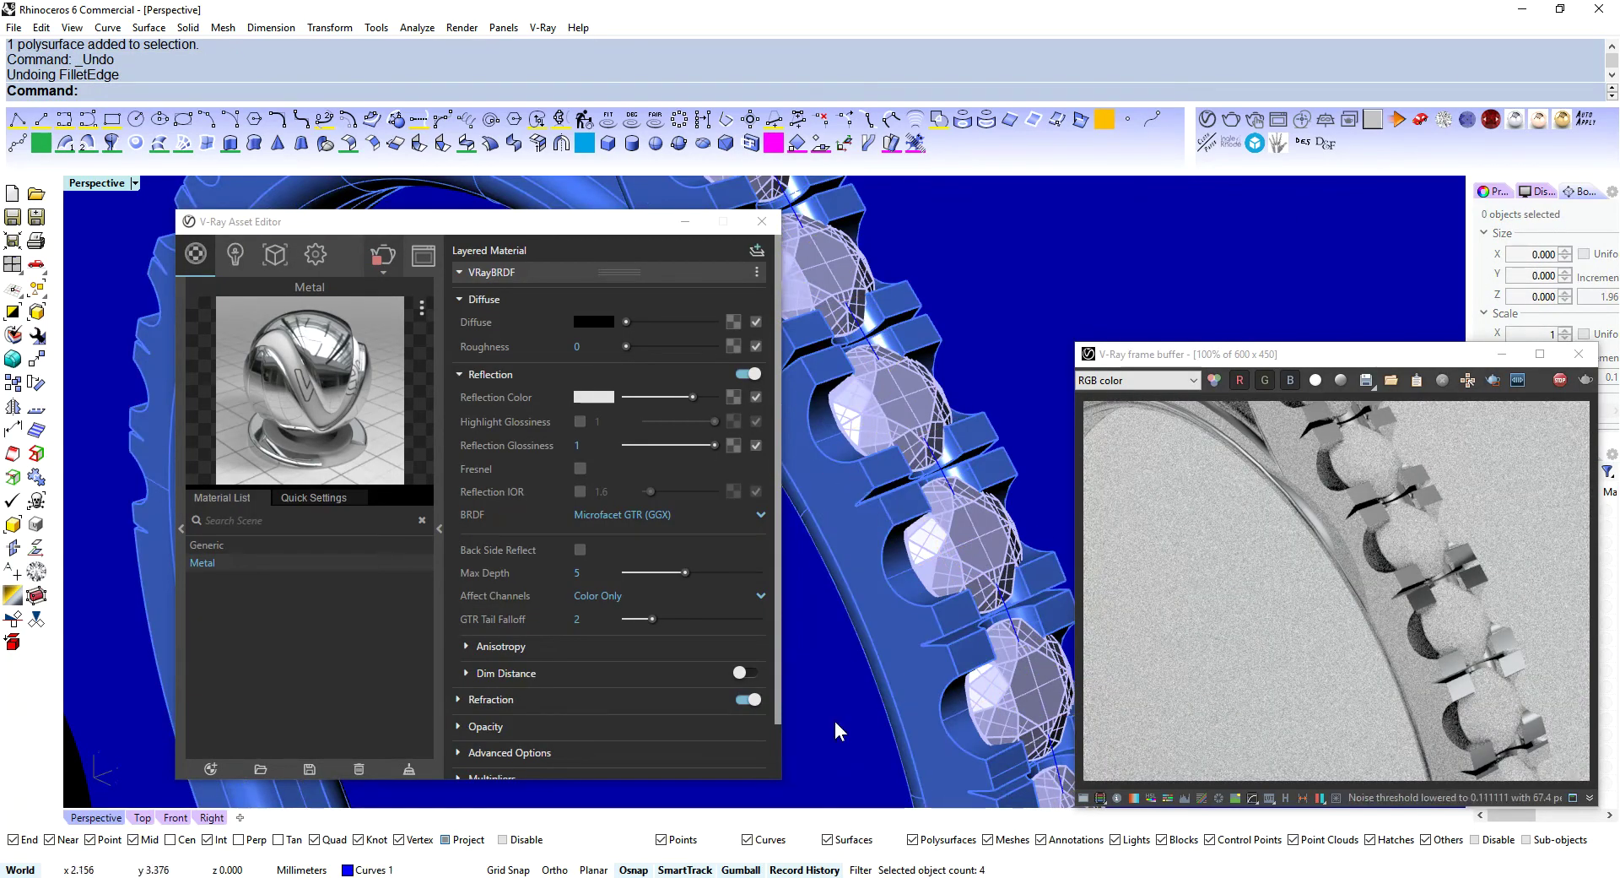
pyautogui.click(909, 692)
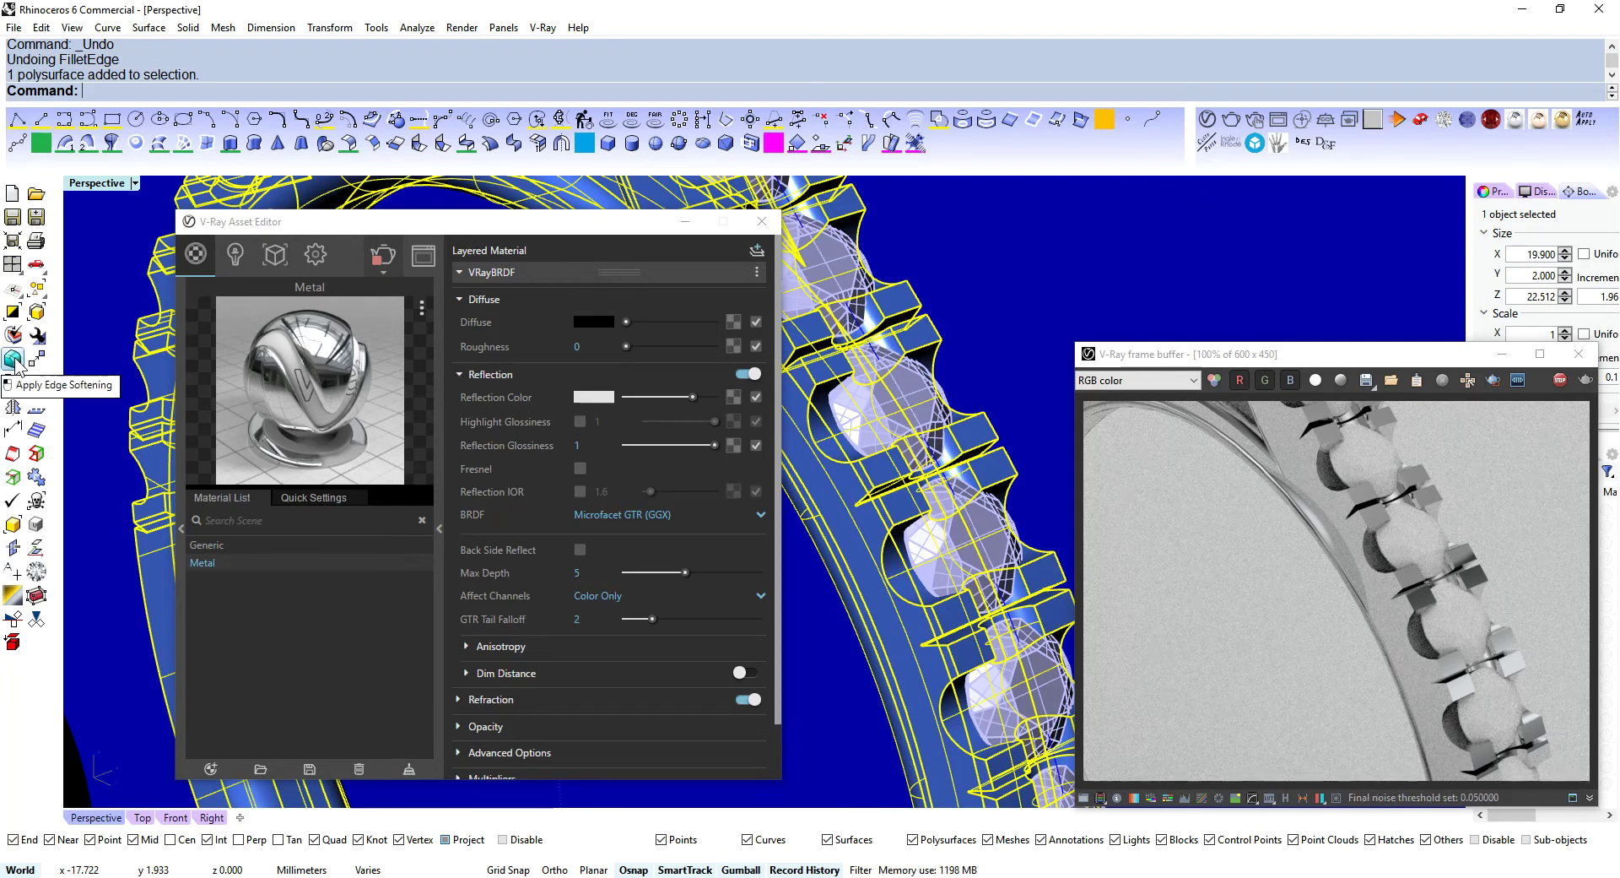
pyautogui.click(35, 333)
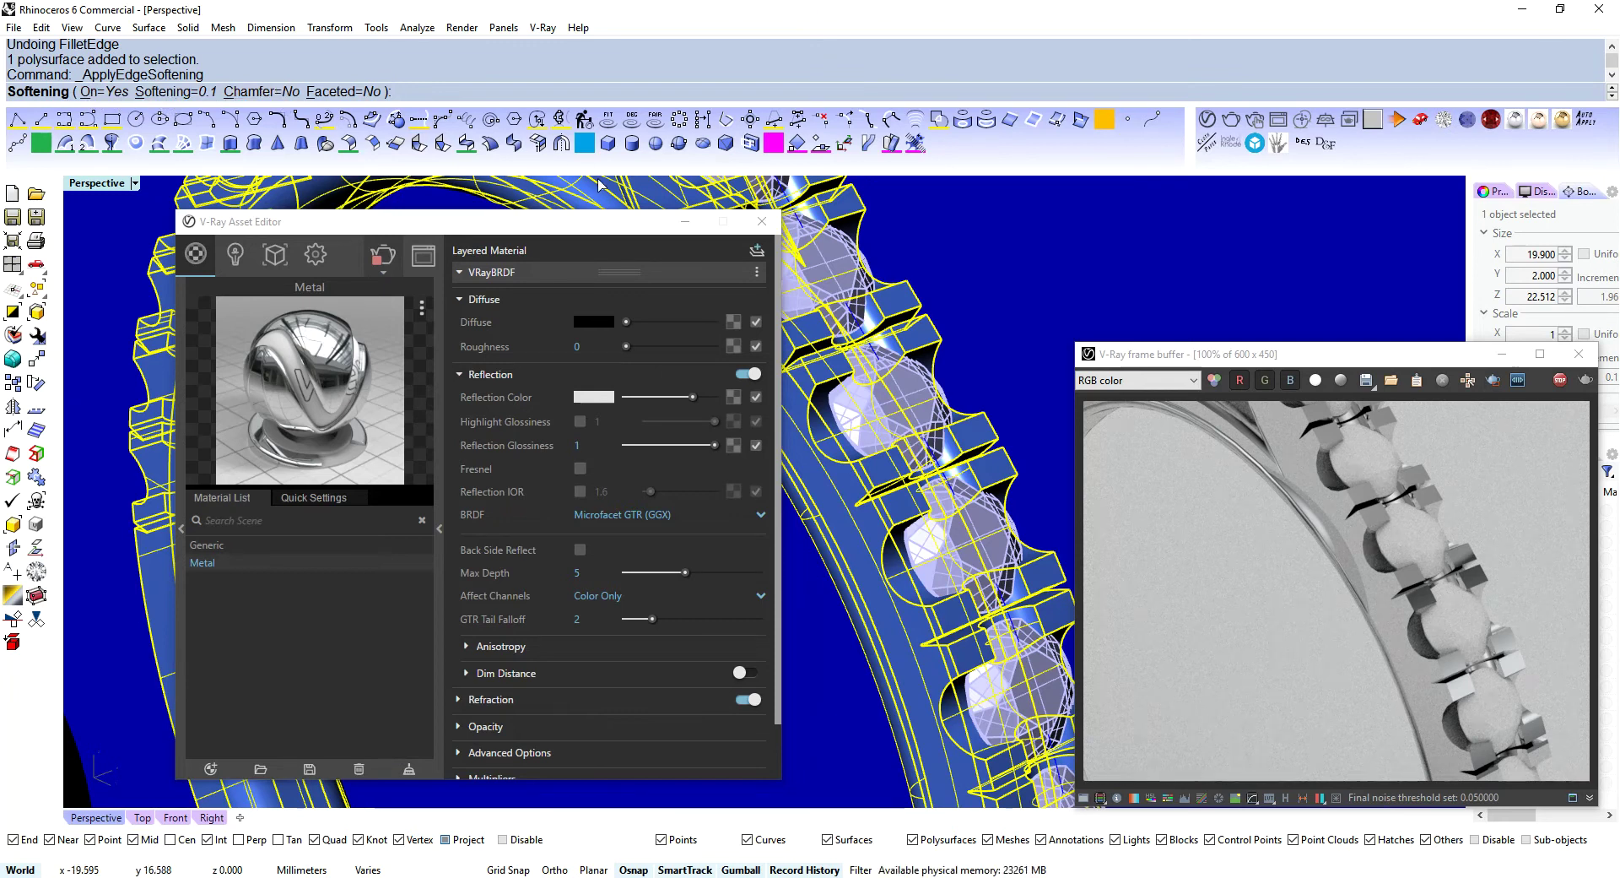
pyautogui.press('Return')
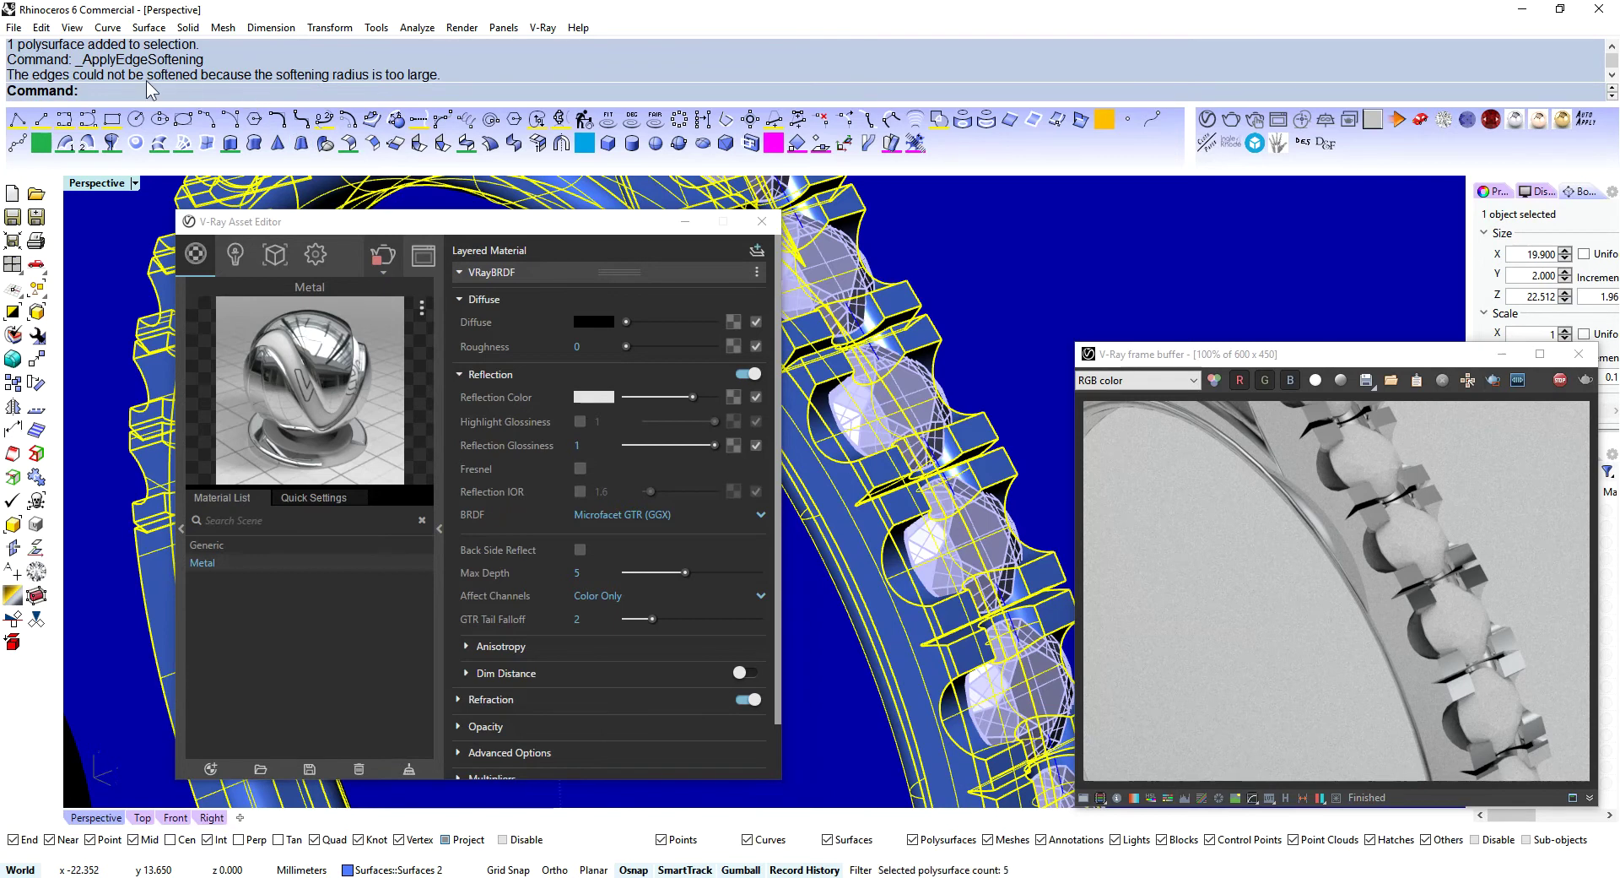
# - Rerun edge softening with Chamfer=Yes, which fails because the radius is too large
pyautogui.click(13, 359)
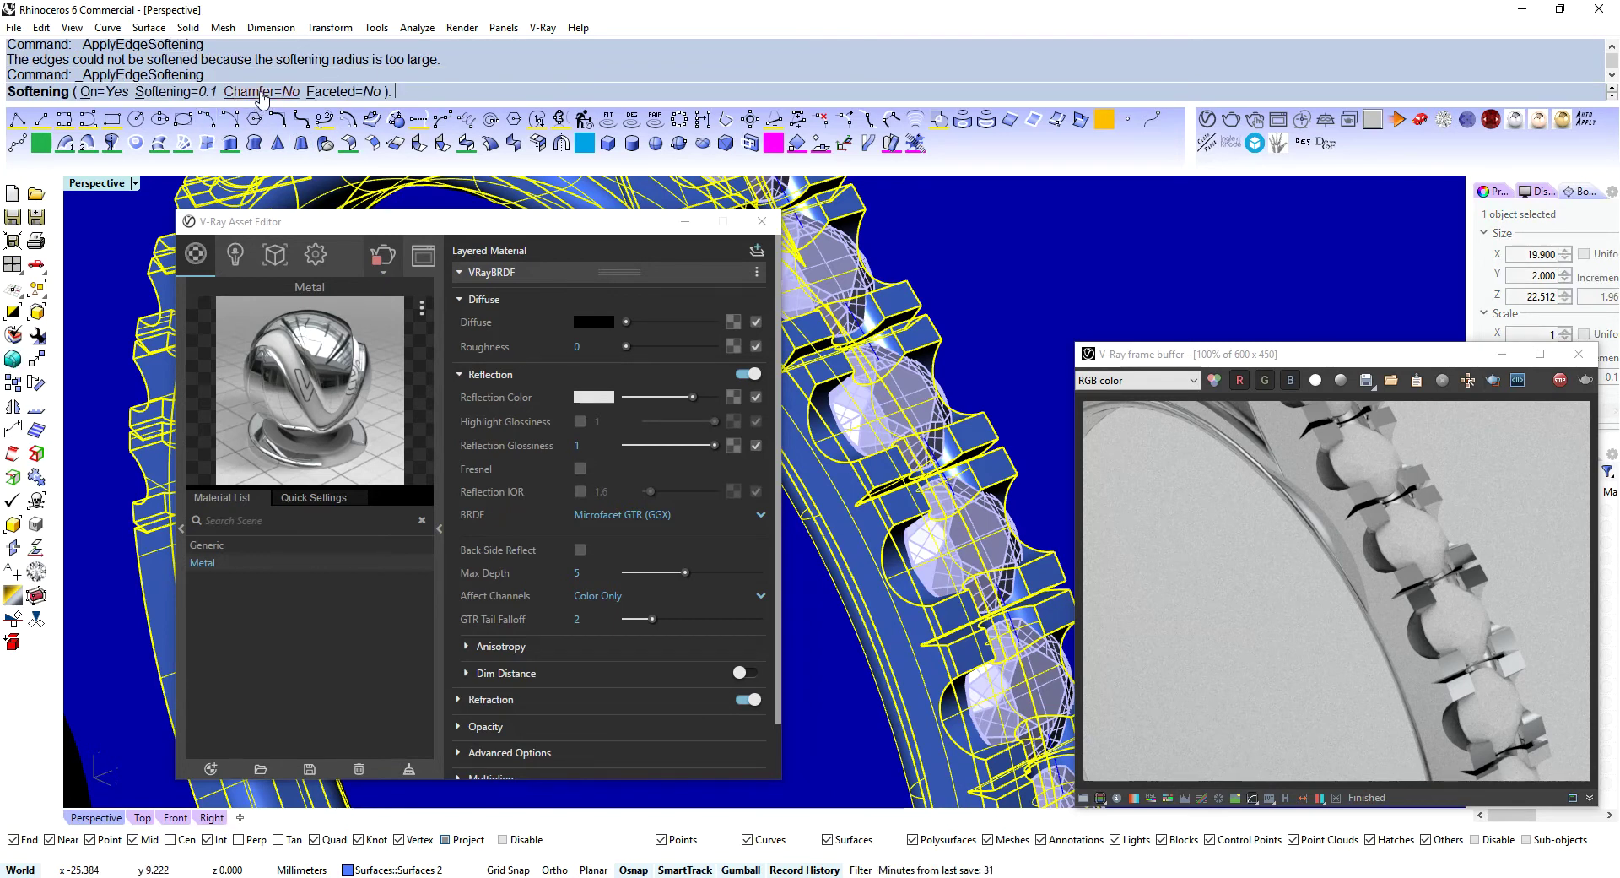
pyautogui.click(277, 92)
pyautogui.press('Return')
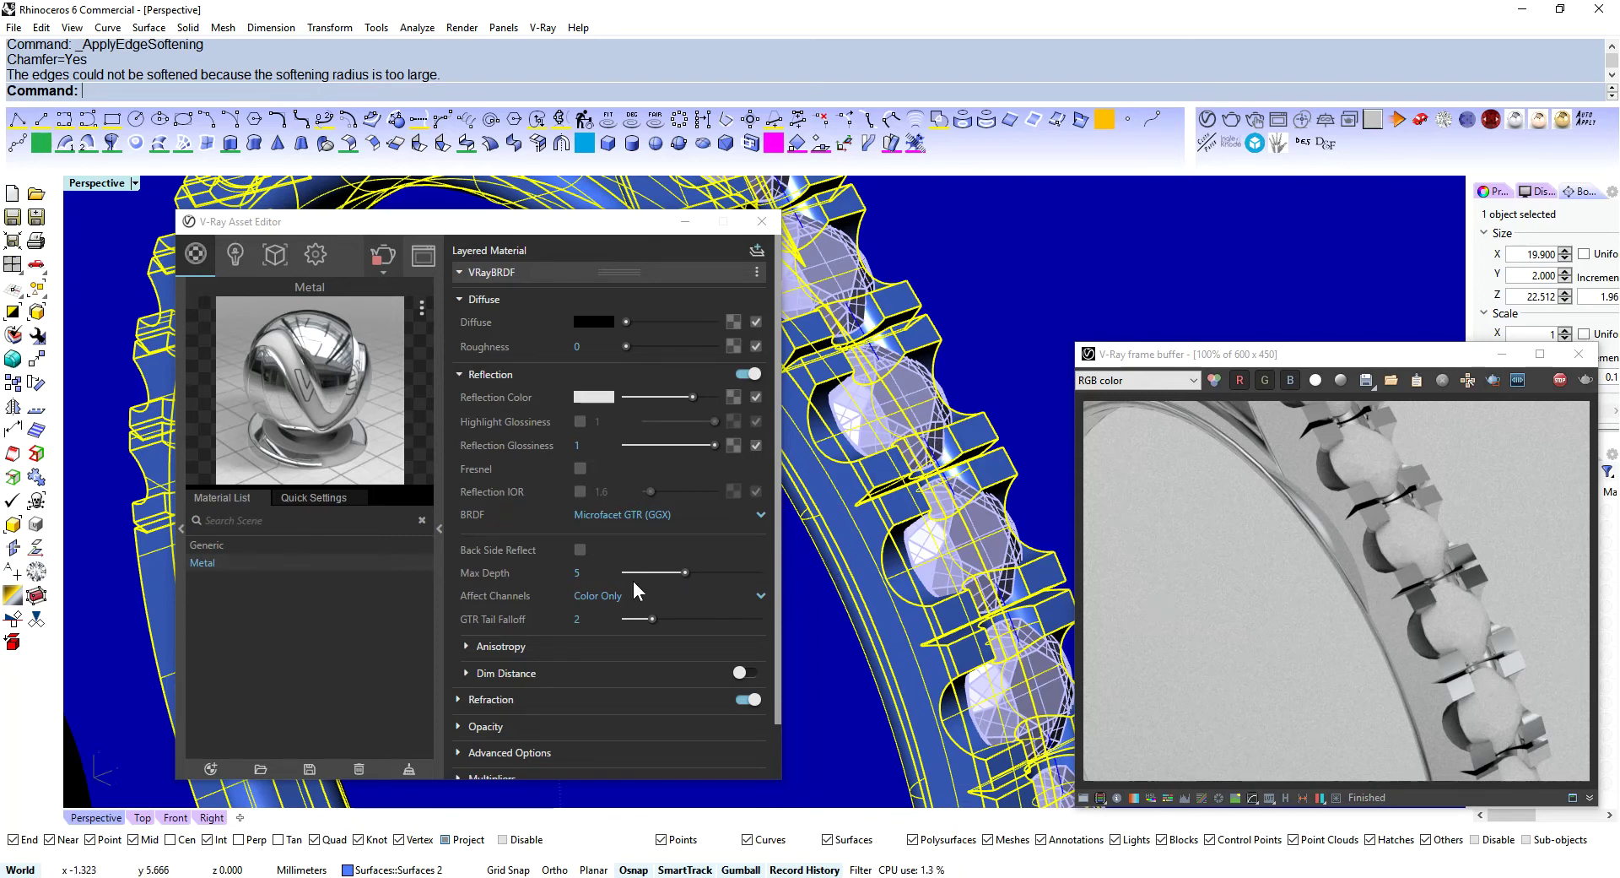
# - Enable Bump/Normal Mapping under the Metal material's Maps and assign an Edges texture
pyautogui.scroll(-1, 633, 588)
pyautogui.click(464, 319)
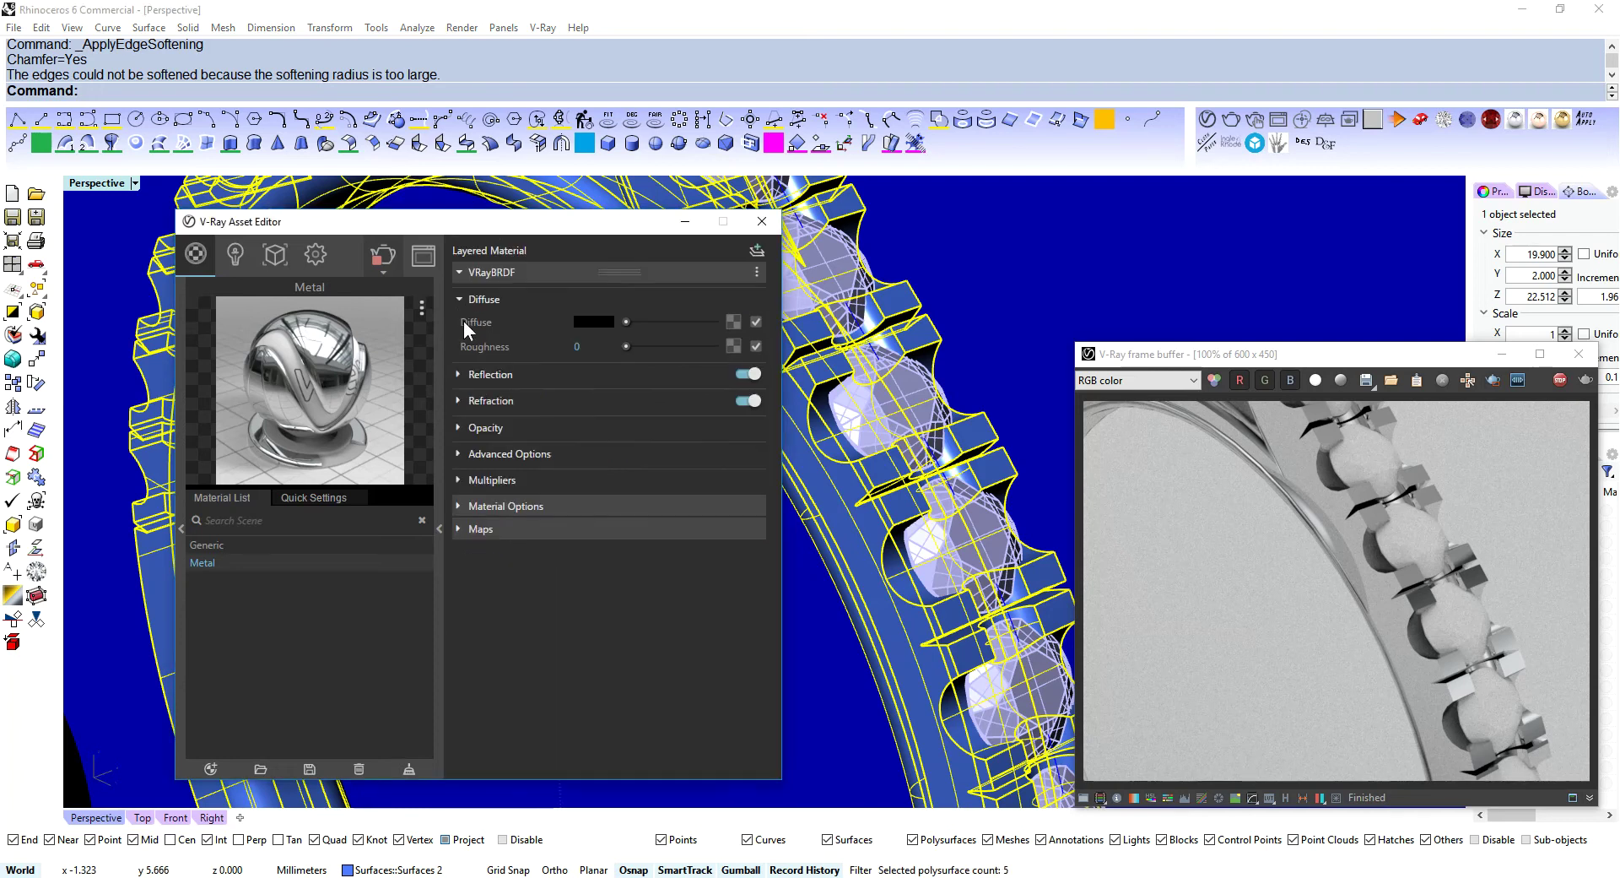
pyautogui.click(498, 532)
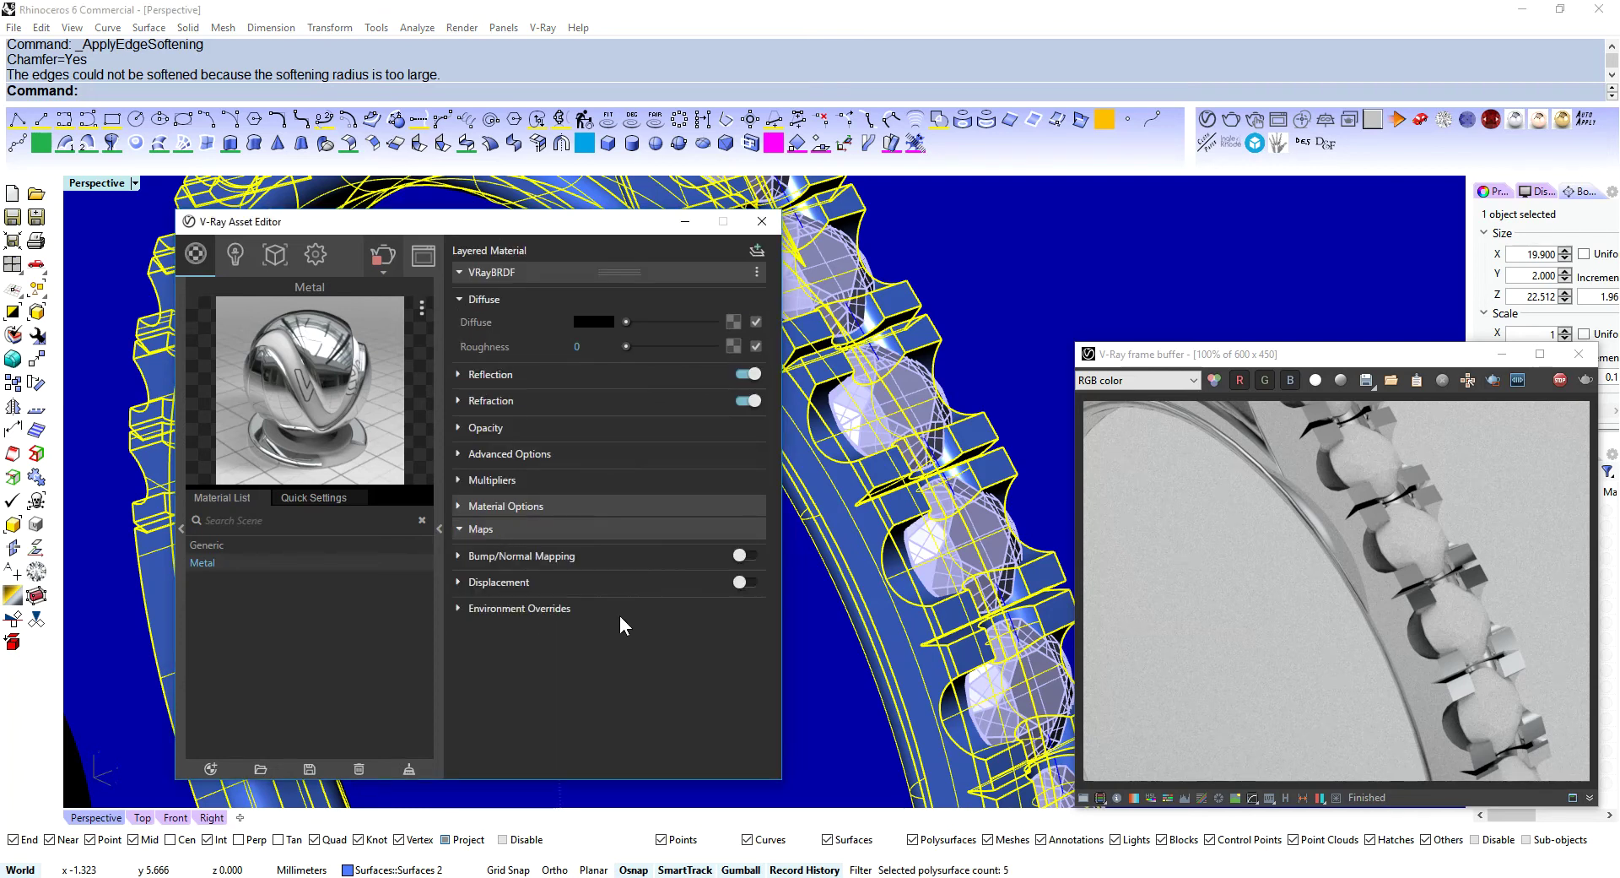
pyautogui.click(626, 554)
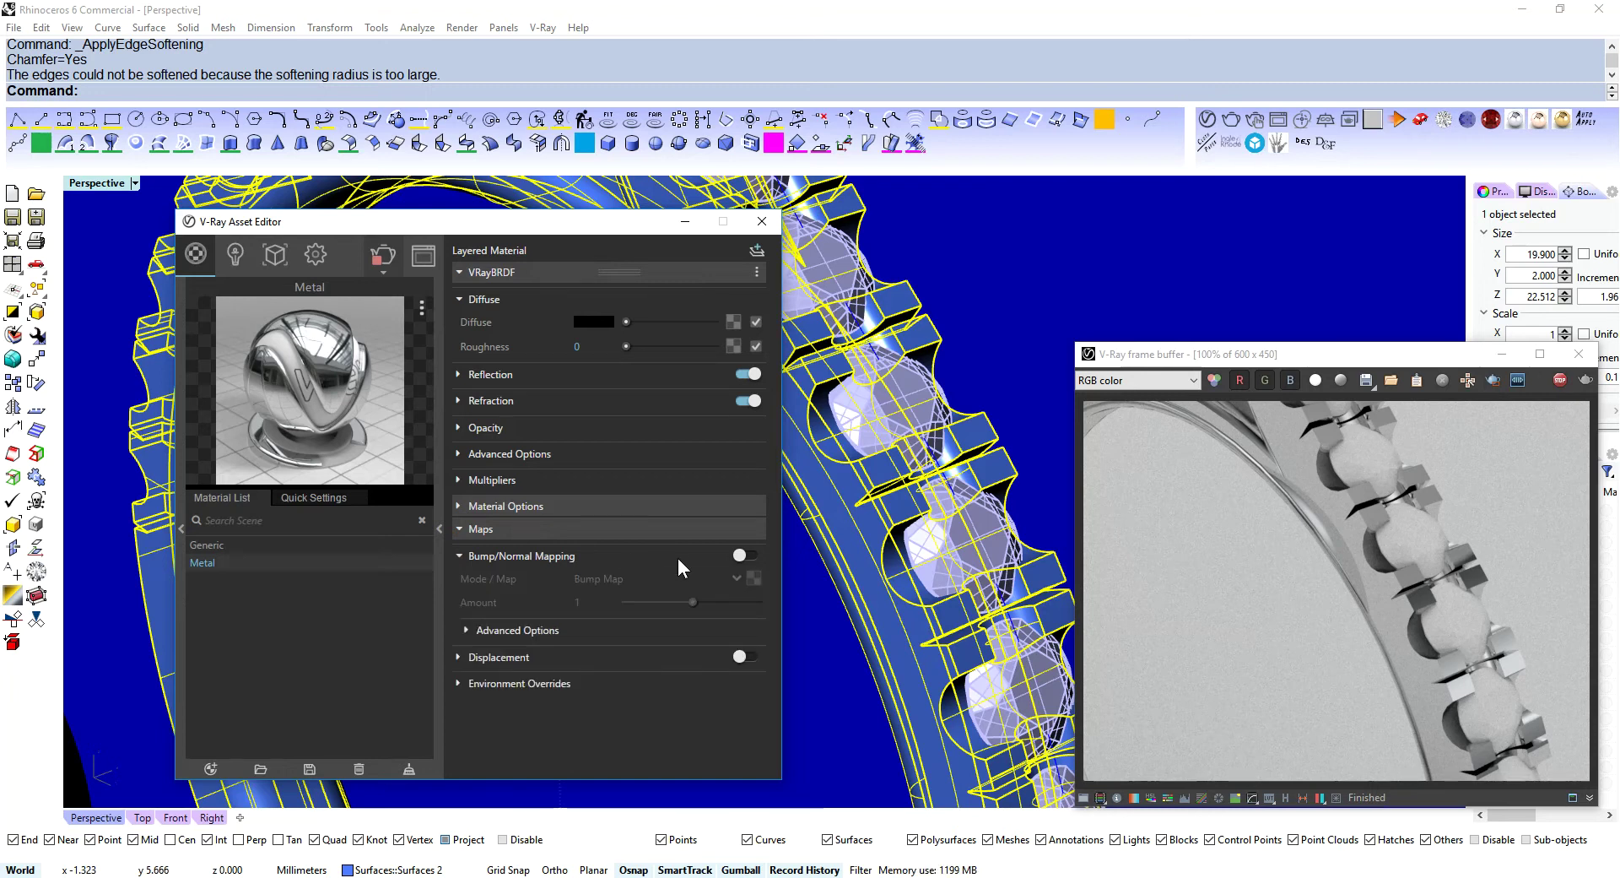
pyautogui.click(750, 555)
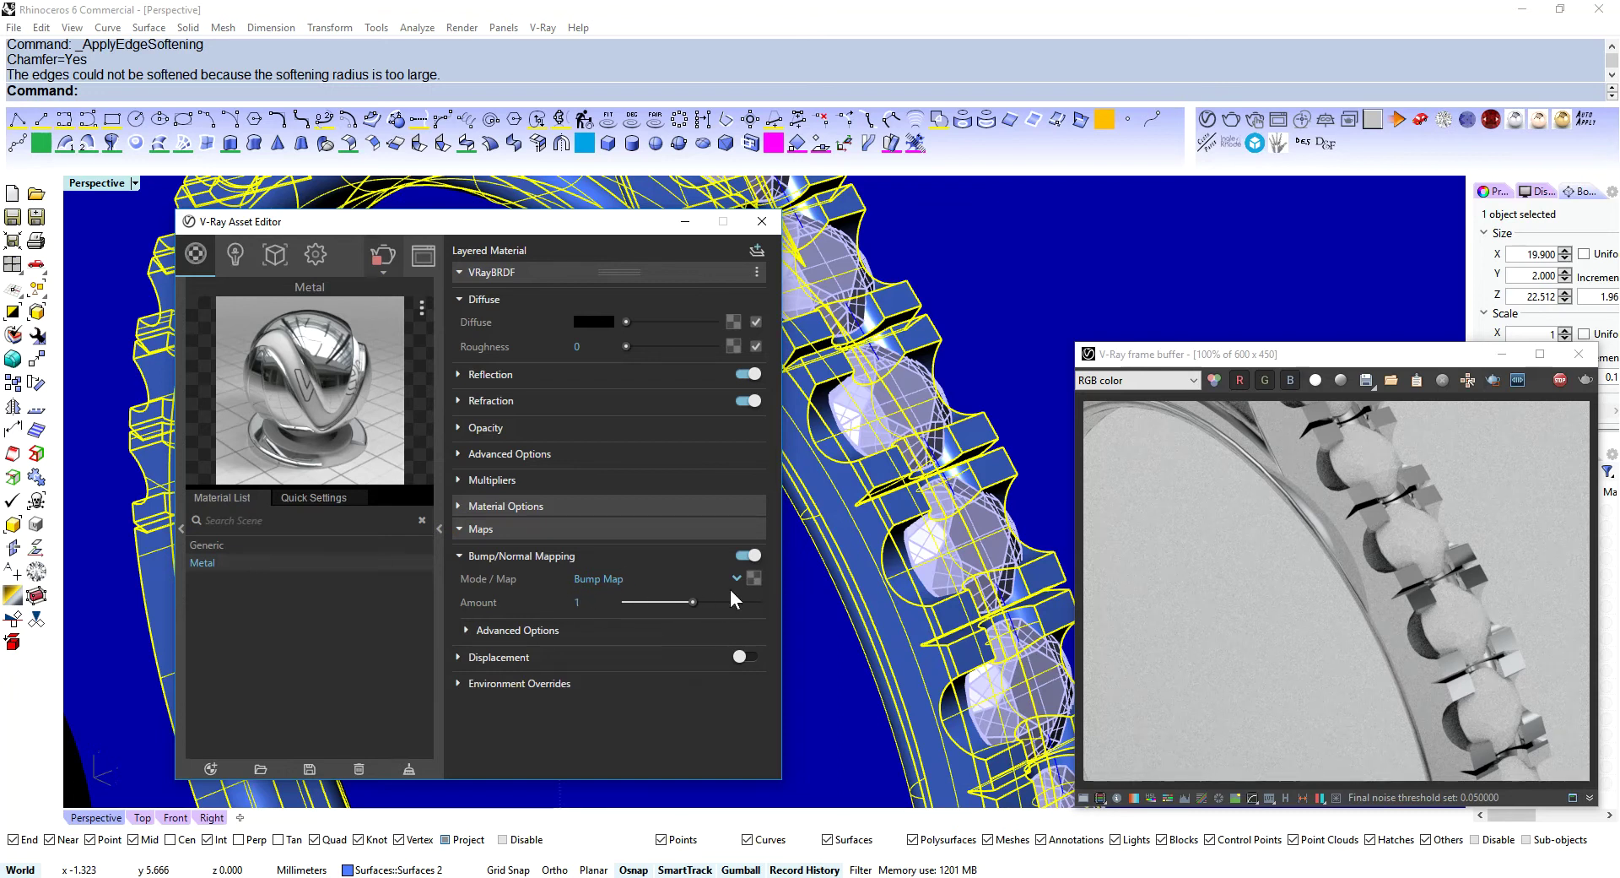
pyautogui.click(754, 578)
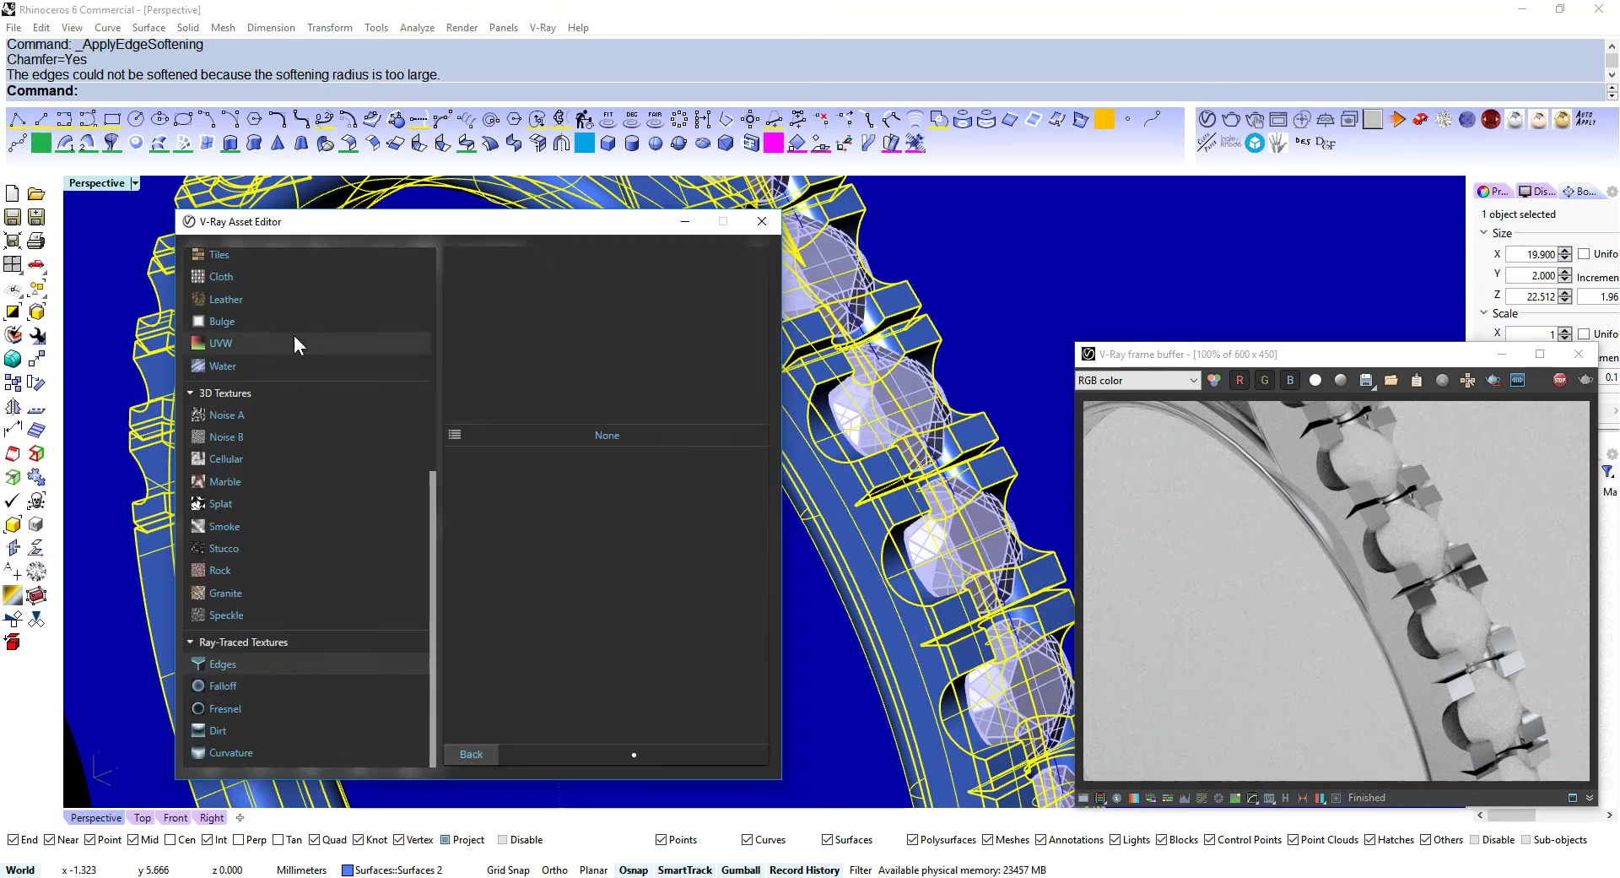
pyautogui.scroll(5, 295, 341)
pyautogui.scroll(-5, 287, 452)
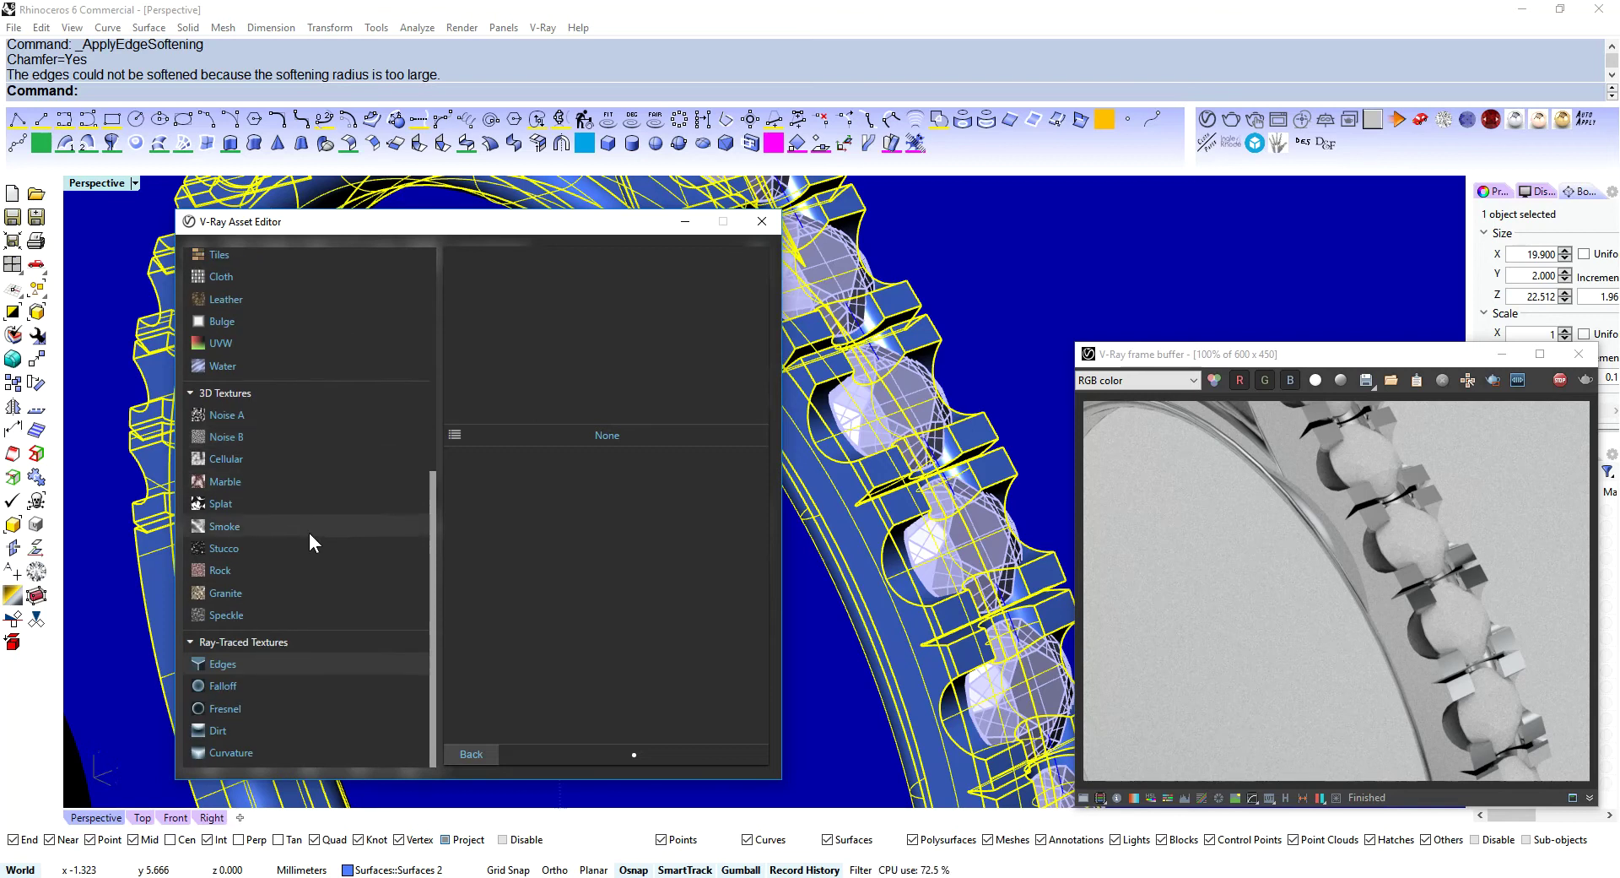
pyautogui.click(221, 664)
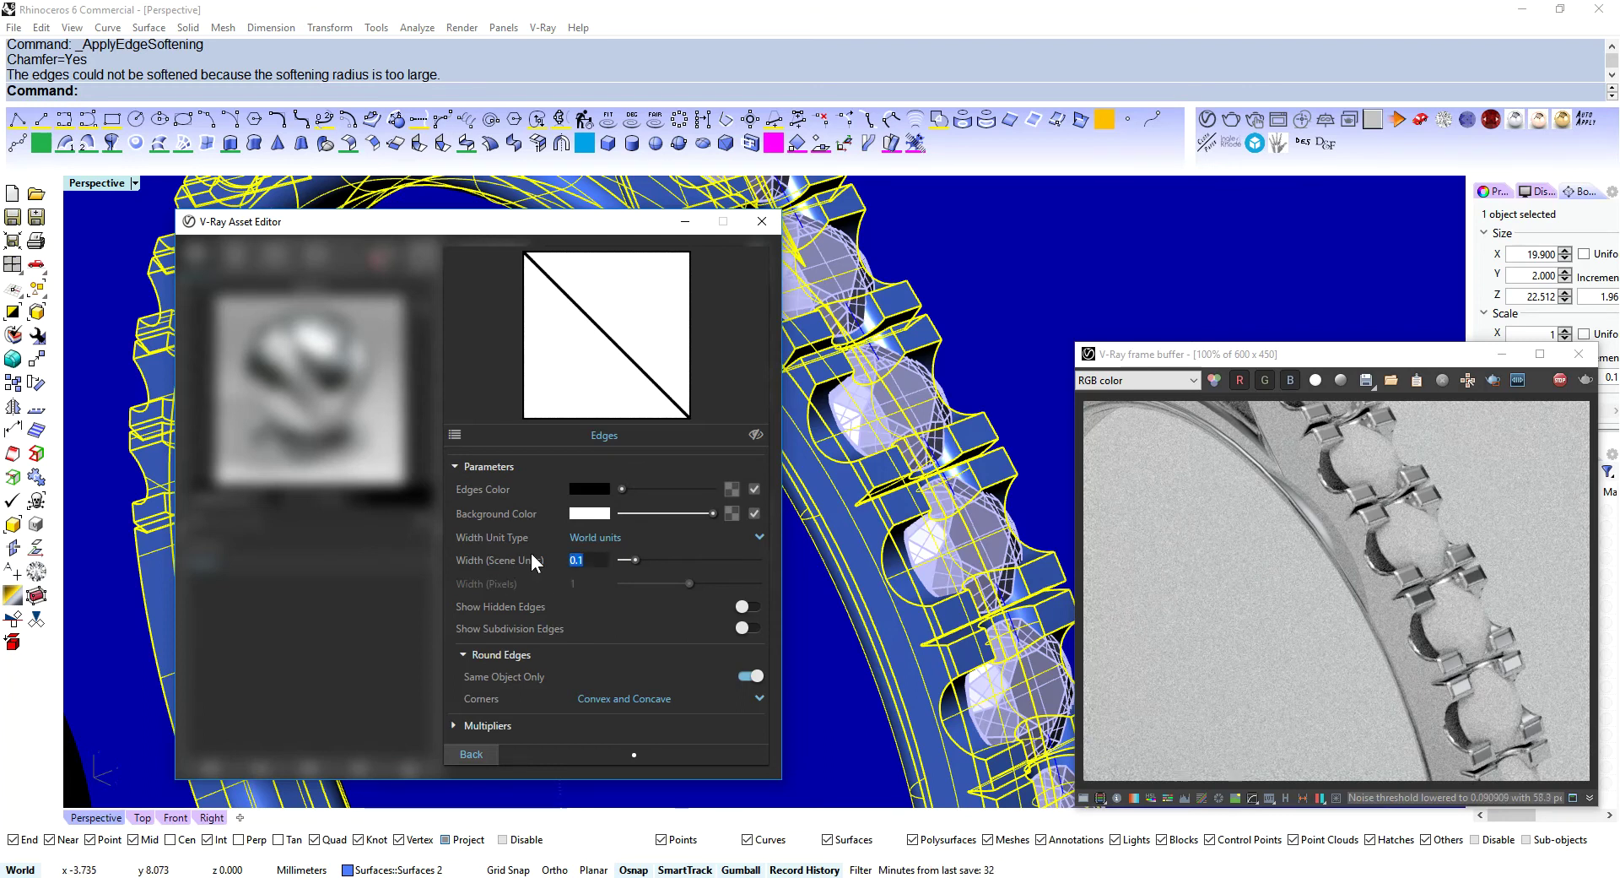
# - Try Edges texture widths of .2, .5, .2 and .1 on the bump map
pyautogui.write('.2')
pyautogui.press('Return')
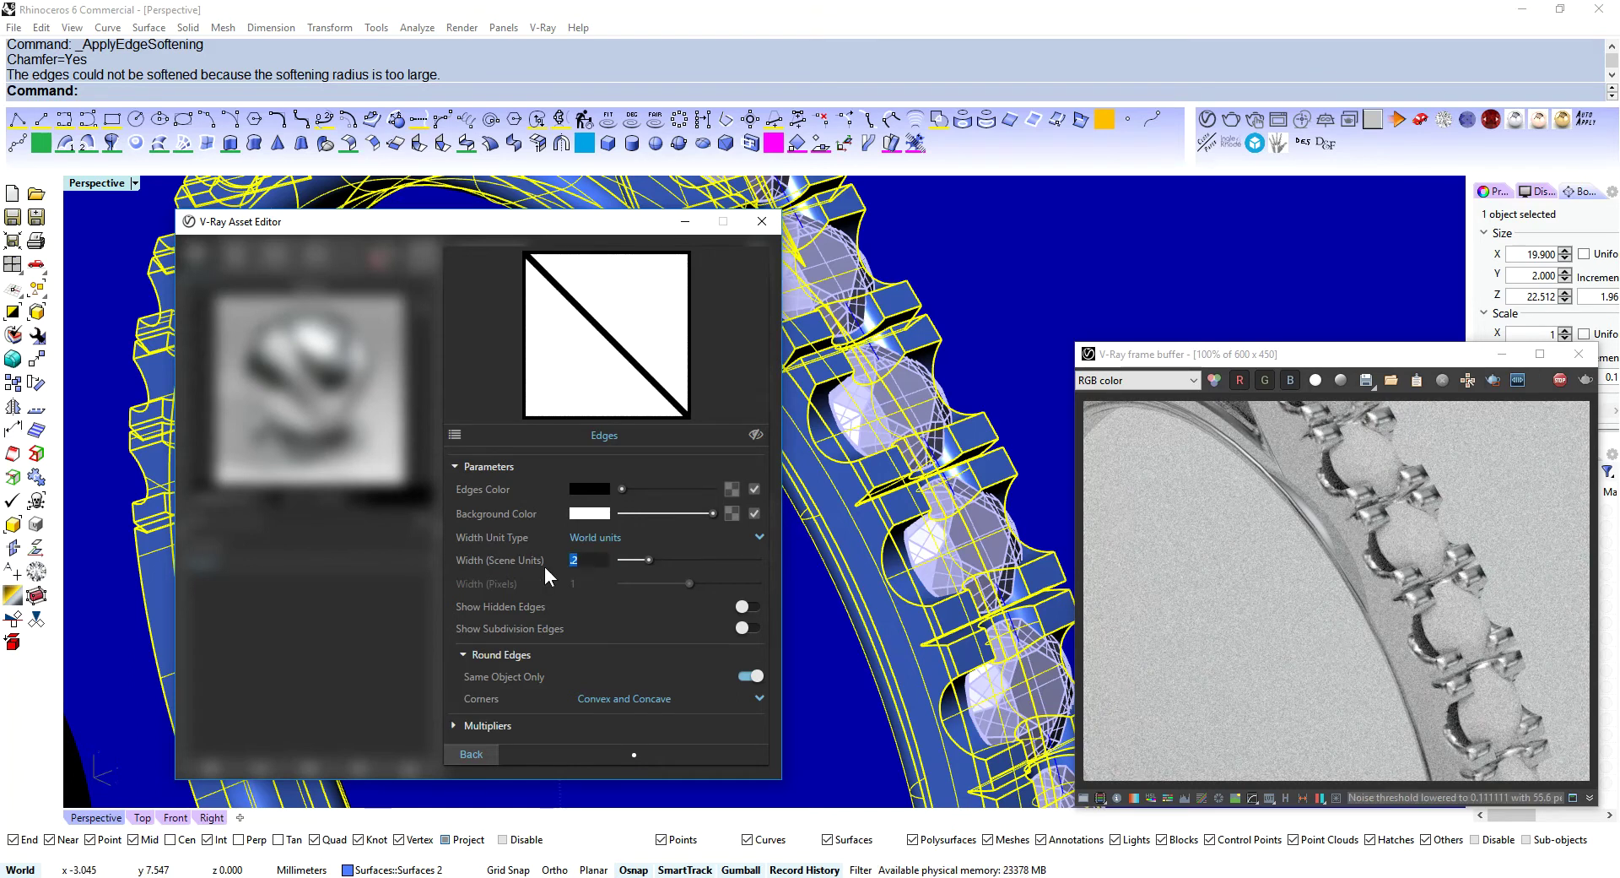
pyautogui.write('.5')
pyautogui.press('Return')
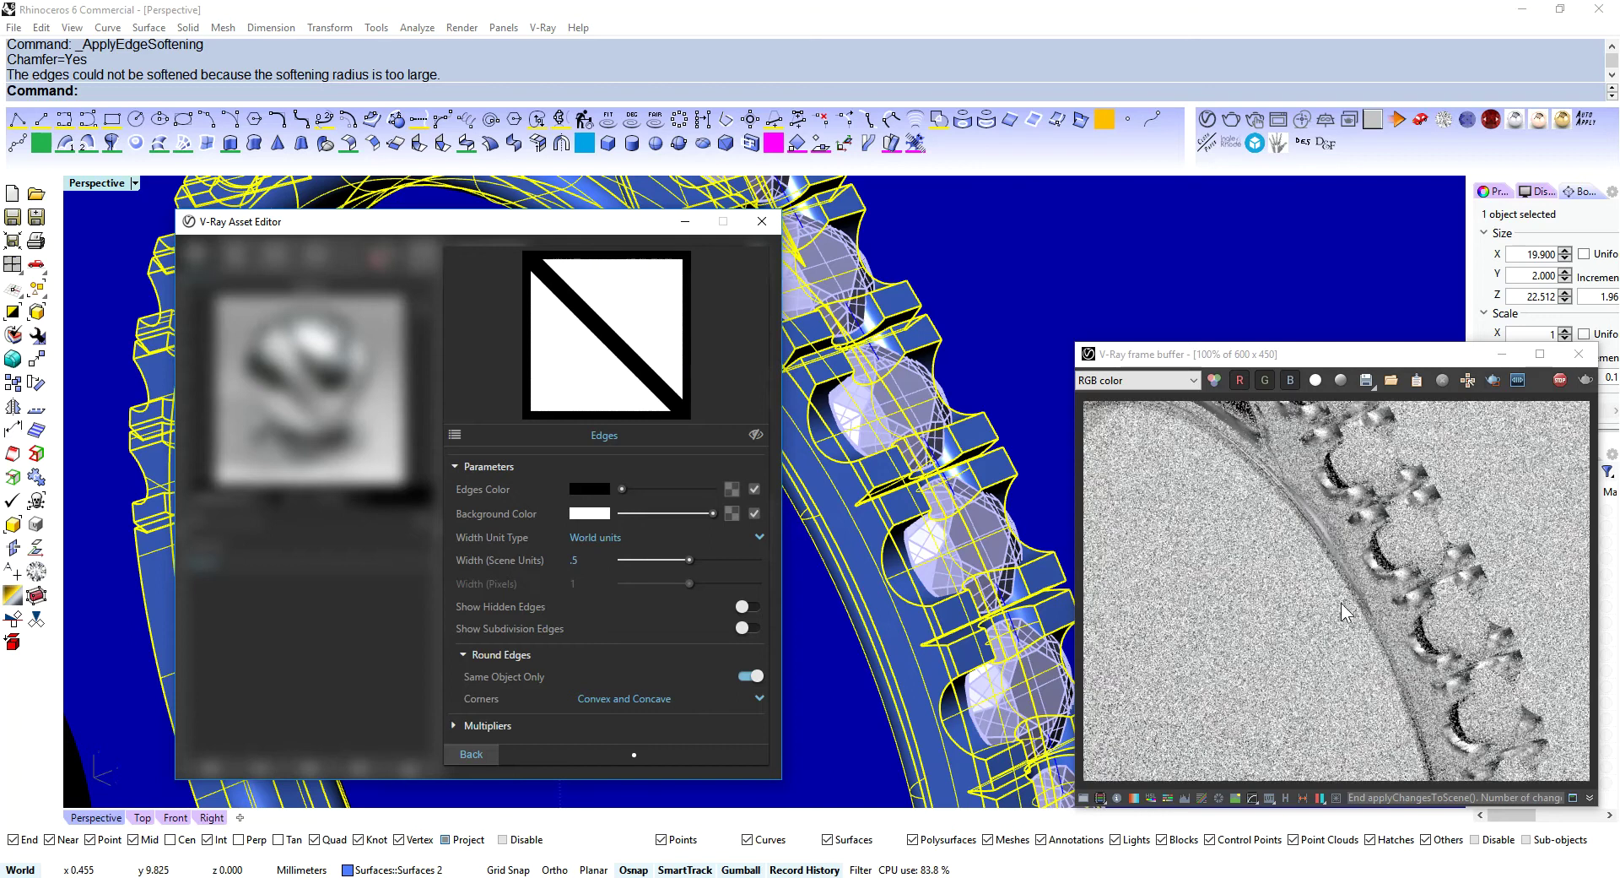
pyautogui.scroll(5, 915, 586)
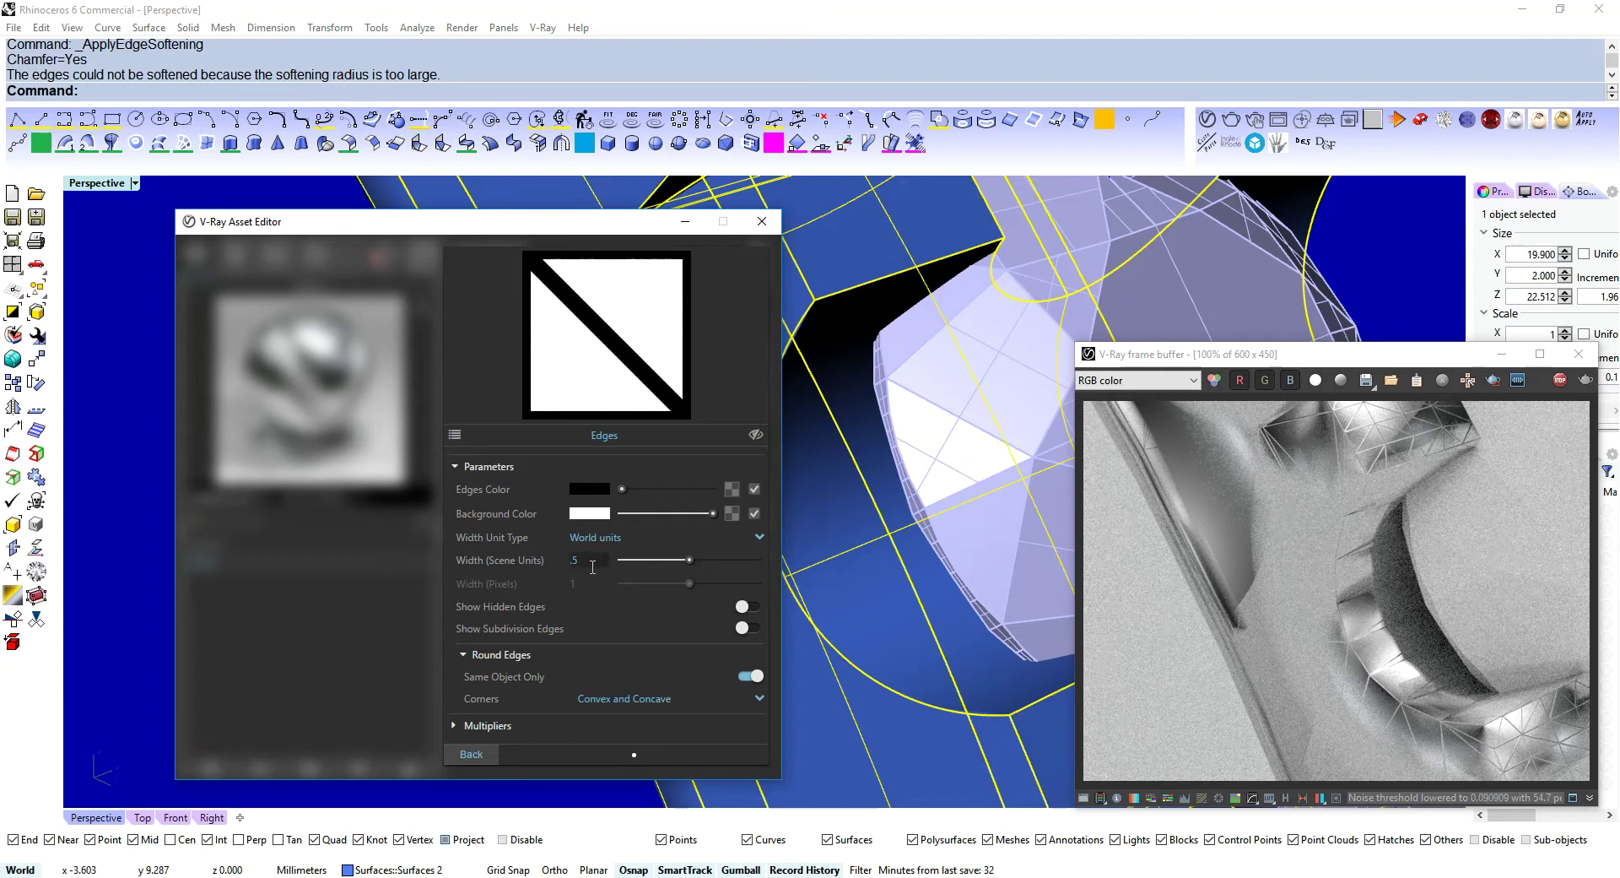
pyautogui.doubleClick(594, 561)
pyautogui.write('.2')
pyautogui.press('Return')
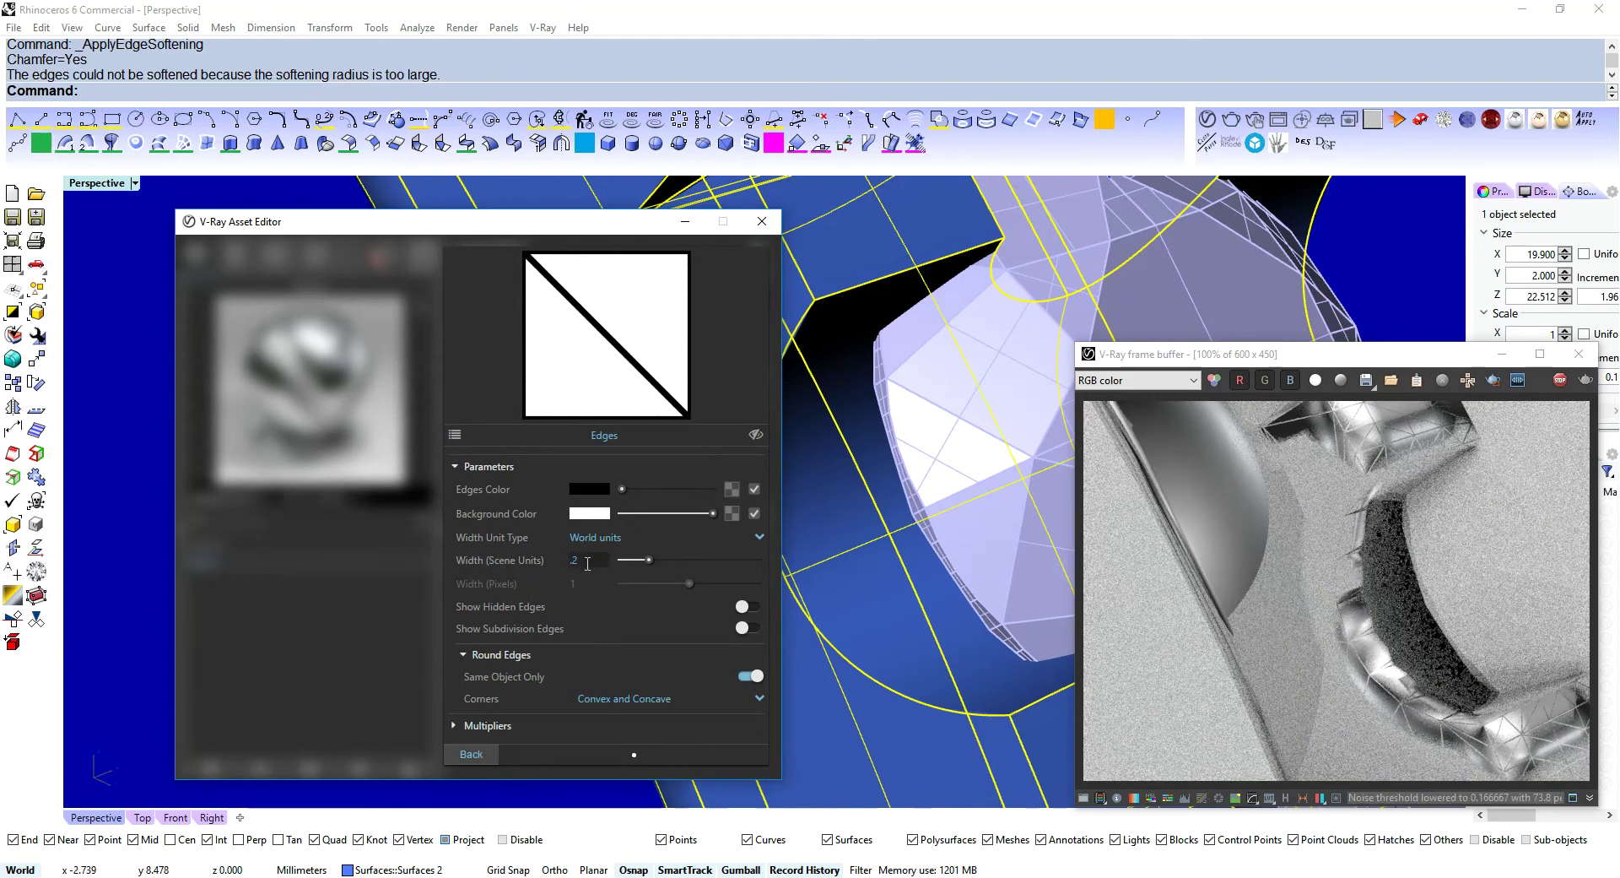
pyautogui.doubleClick(589, 563)
pyautogui.write('.1')
pyautogui.press('Return')
# - Settle the Edges texture width at .2 scene units
pyautogui.scroll(-5, 936, 565)
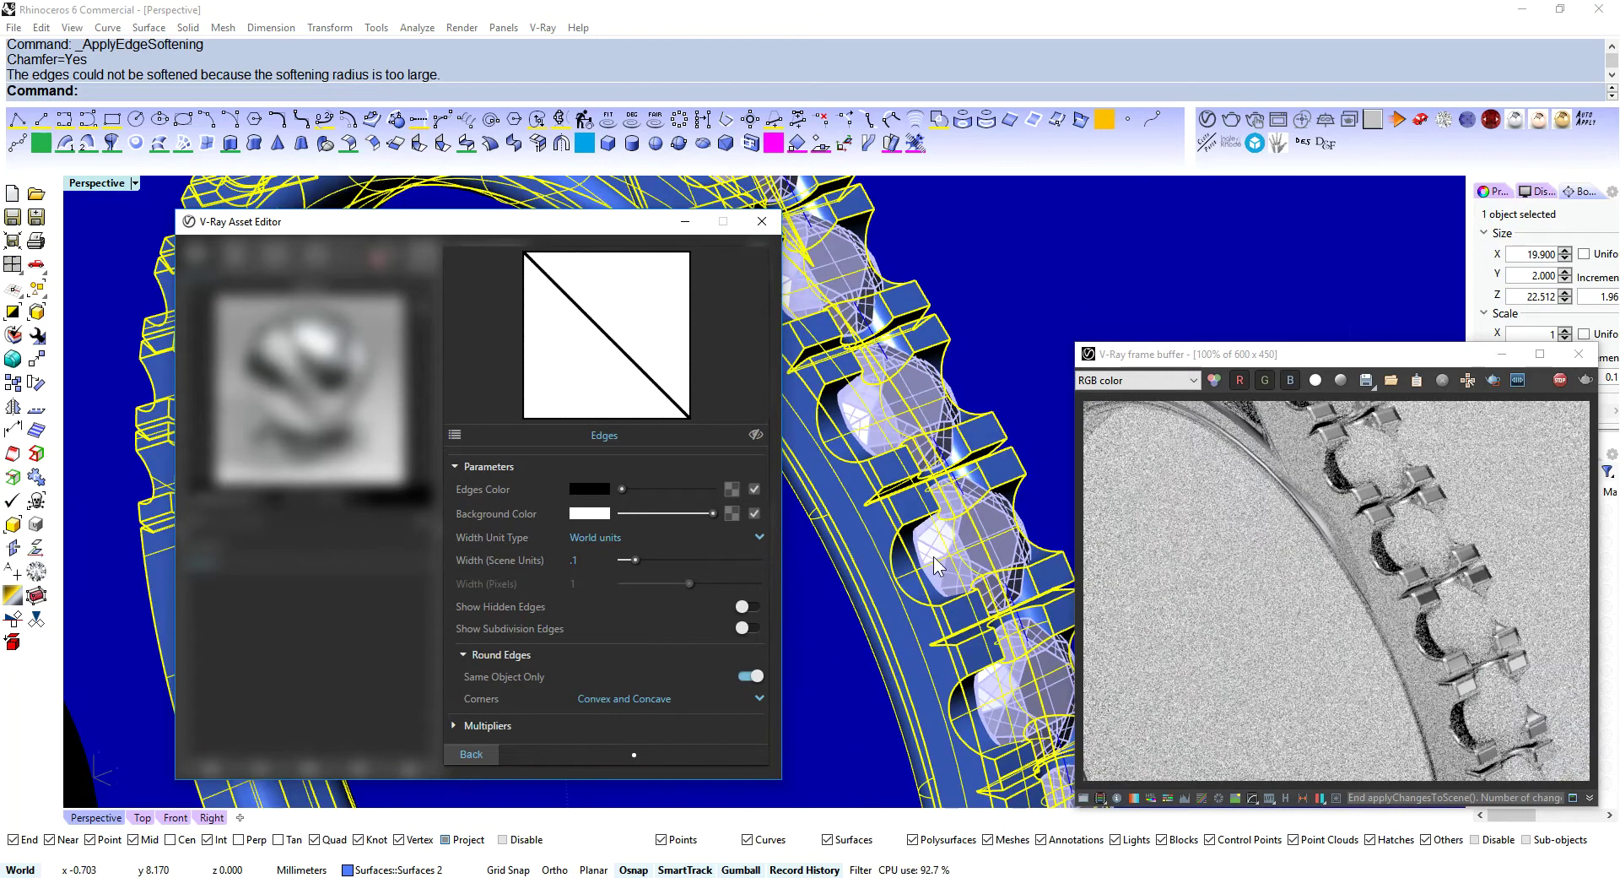
pyautogui.scroll(5, 934, 557)
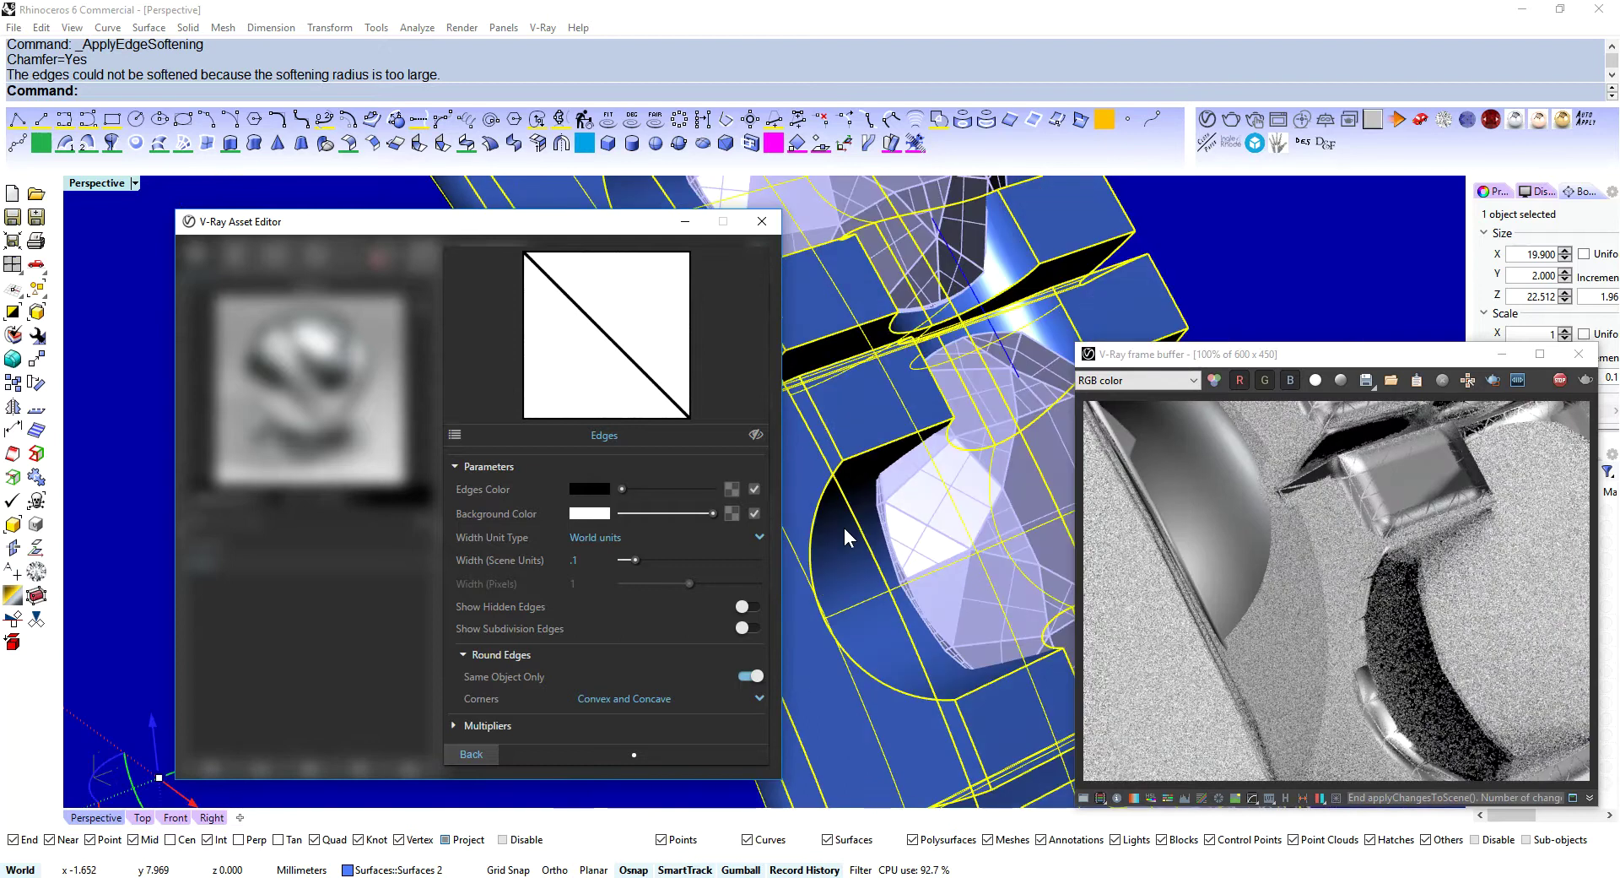
pyautogui.scroll(2, 844, 528)
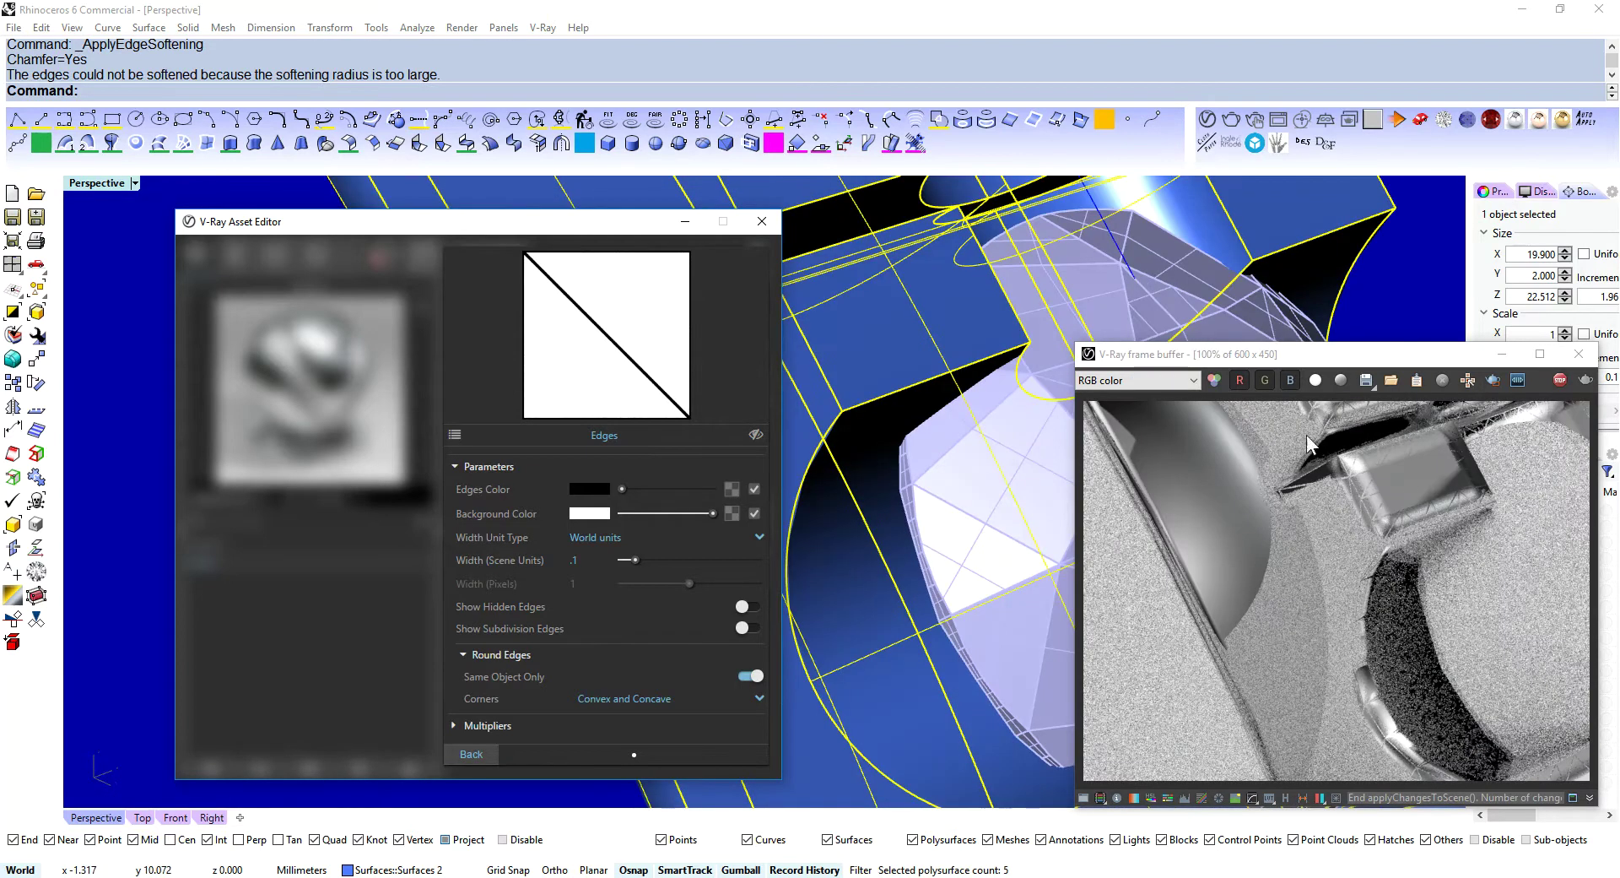
pyautogui.scroll(-3, 946, 505)
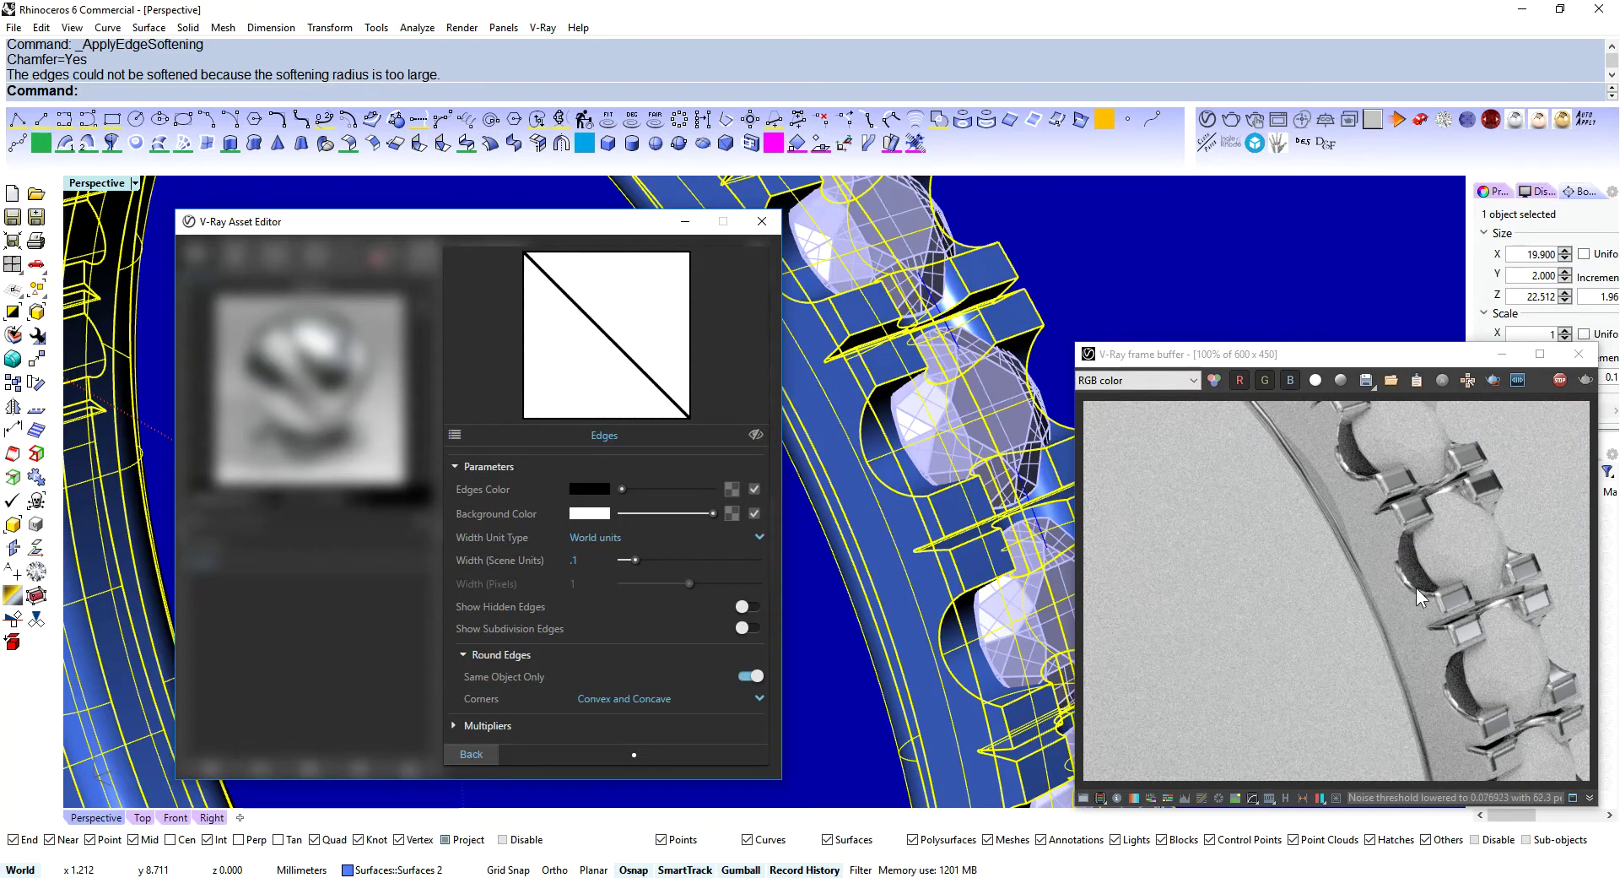
pyautogui.scroll(-3, 975, 547)
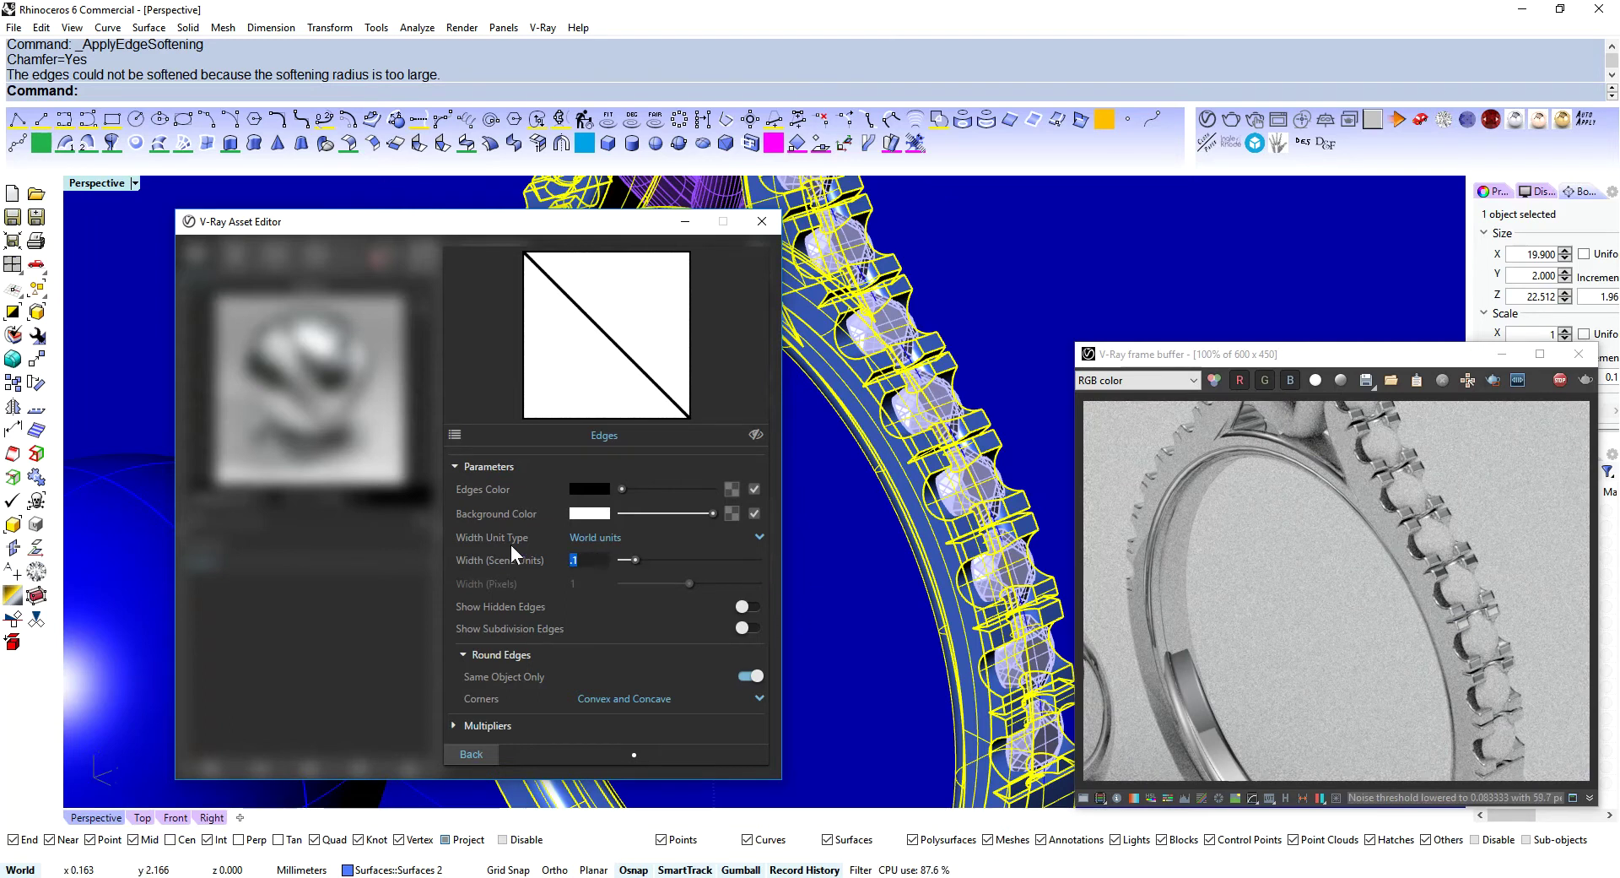
pyautogui.press('Return')
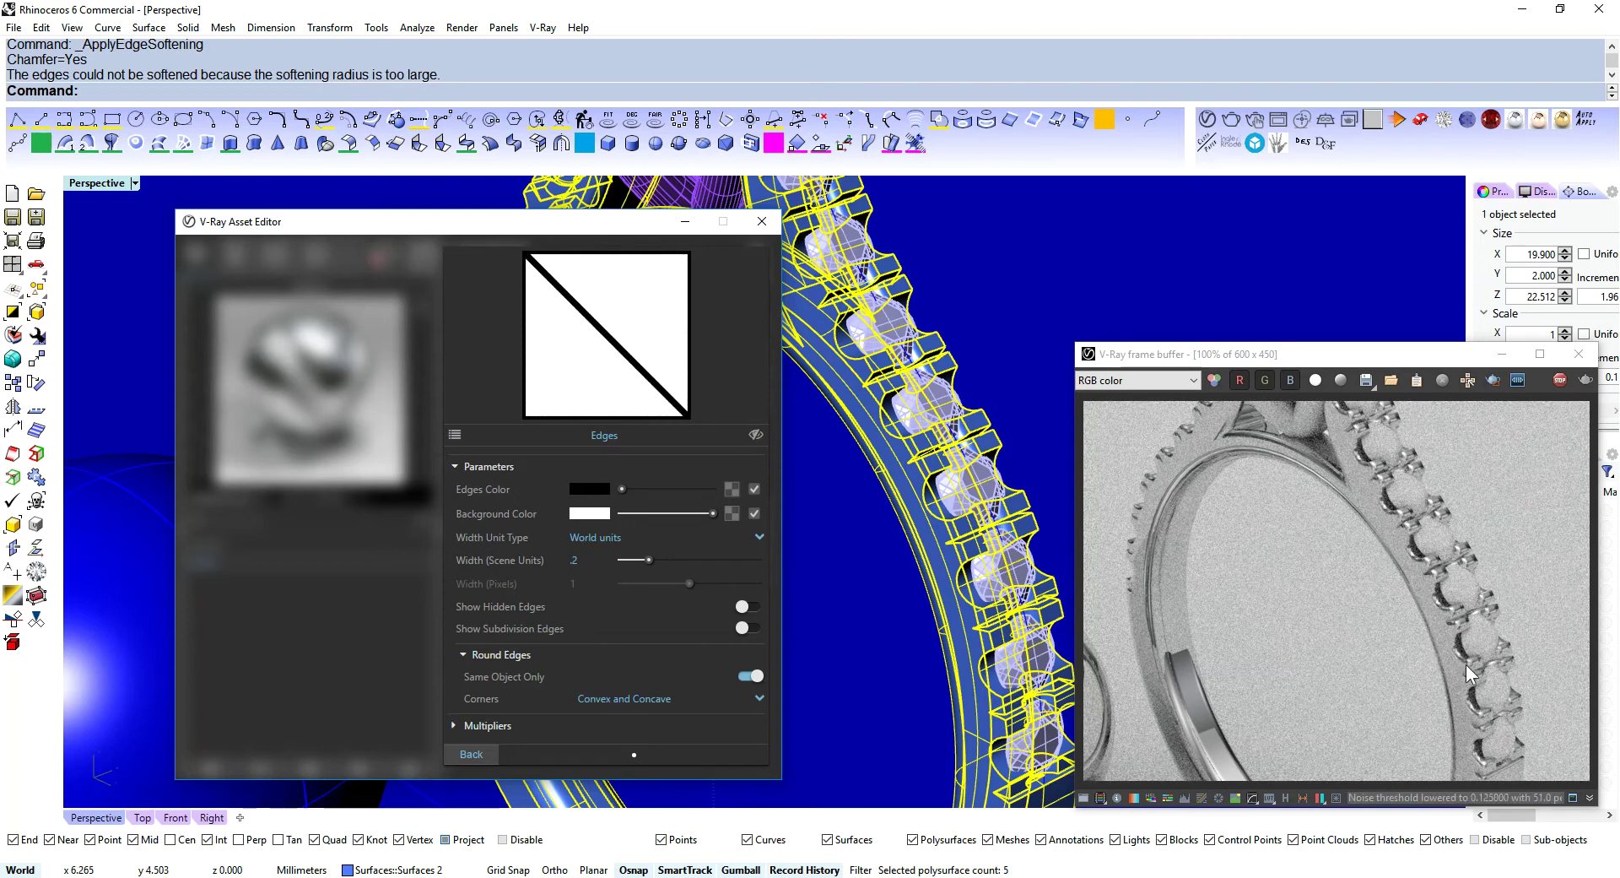
# - Check the softened edges in the render preview and orbit the ring to a new angle
pyautogui.click(1367, 565)
pyautogui.scroll(-5, 1362, 578)
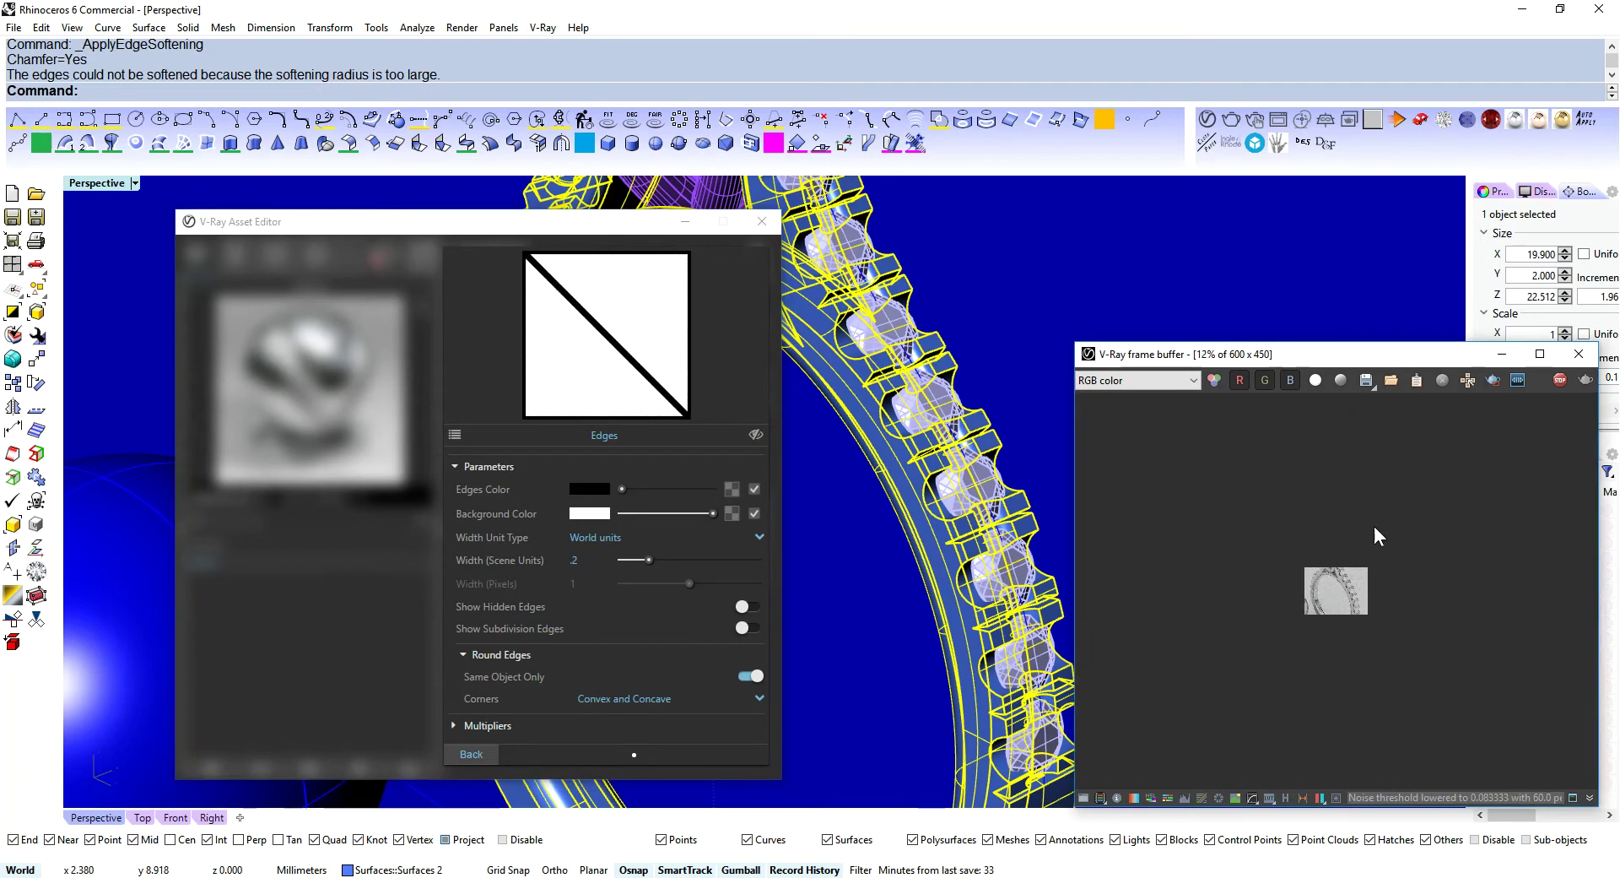
pyautogui.rightClick(1361, 578)
pyautogui.click(1340, 591)
pyautogui.scroll(8, 1340, 590)
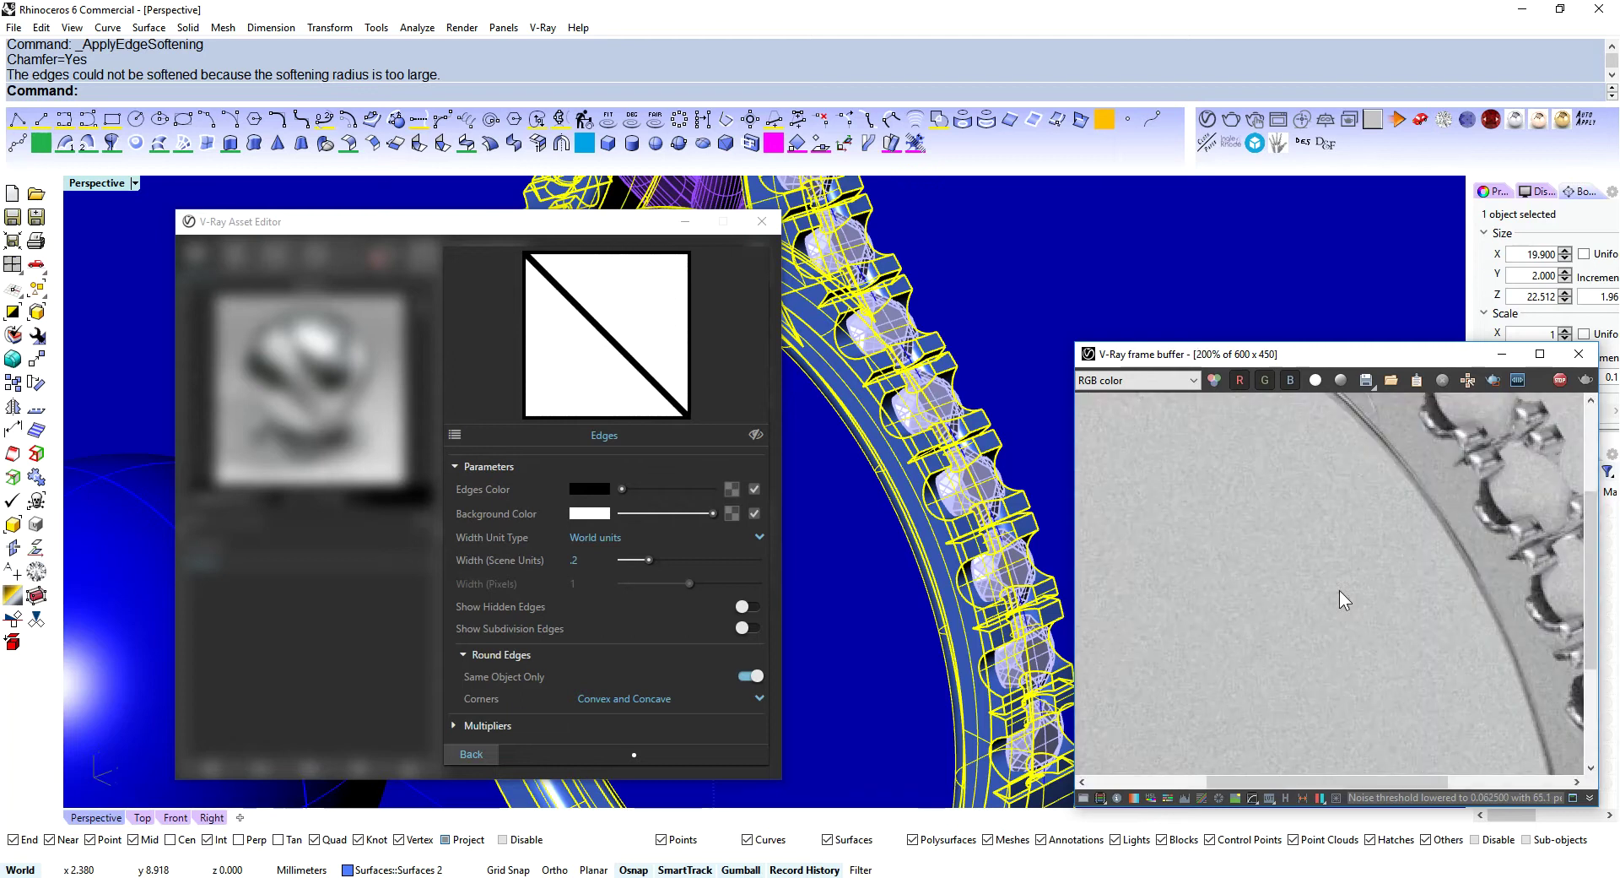
pyautogui.scroll(-2, 1340, 589)
pyautogui.moveTo(937, 380); pyautogui.dragTo(945, 456, button='right')
pyautogui.scroll(3, 844, 376)
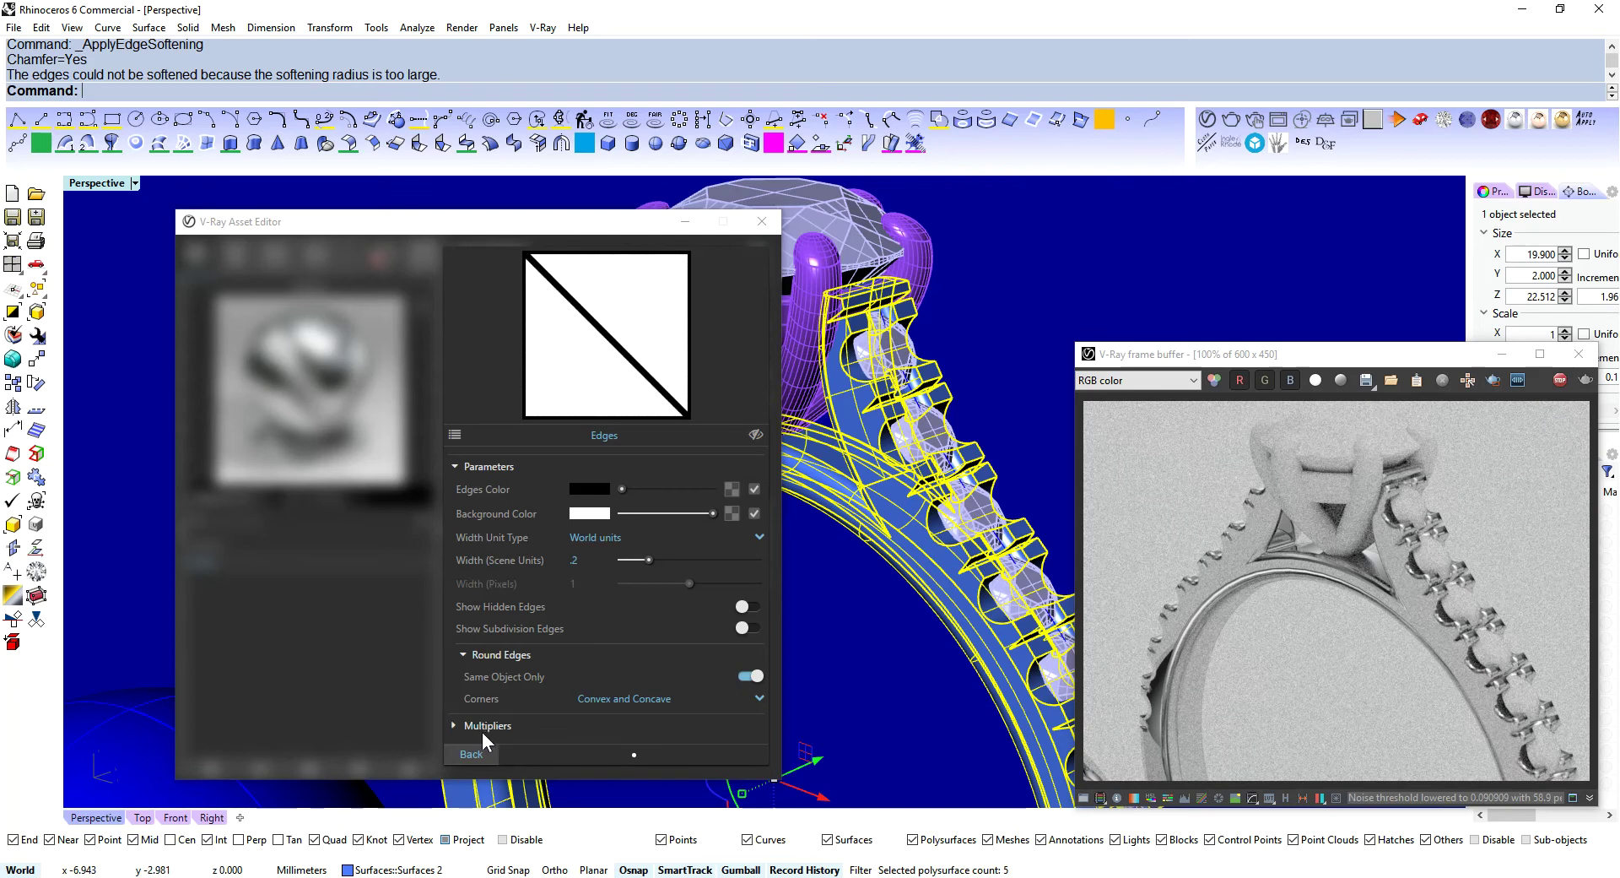
# - Turn off bump mapping on the Metal material and delete the band parts
pyautogui.click(466, 756)
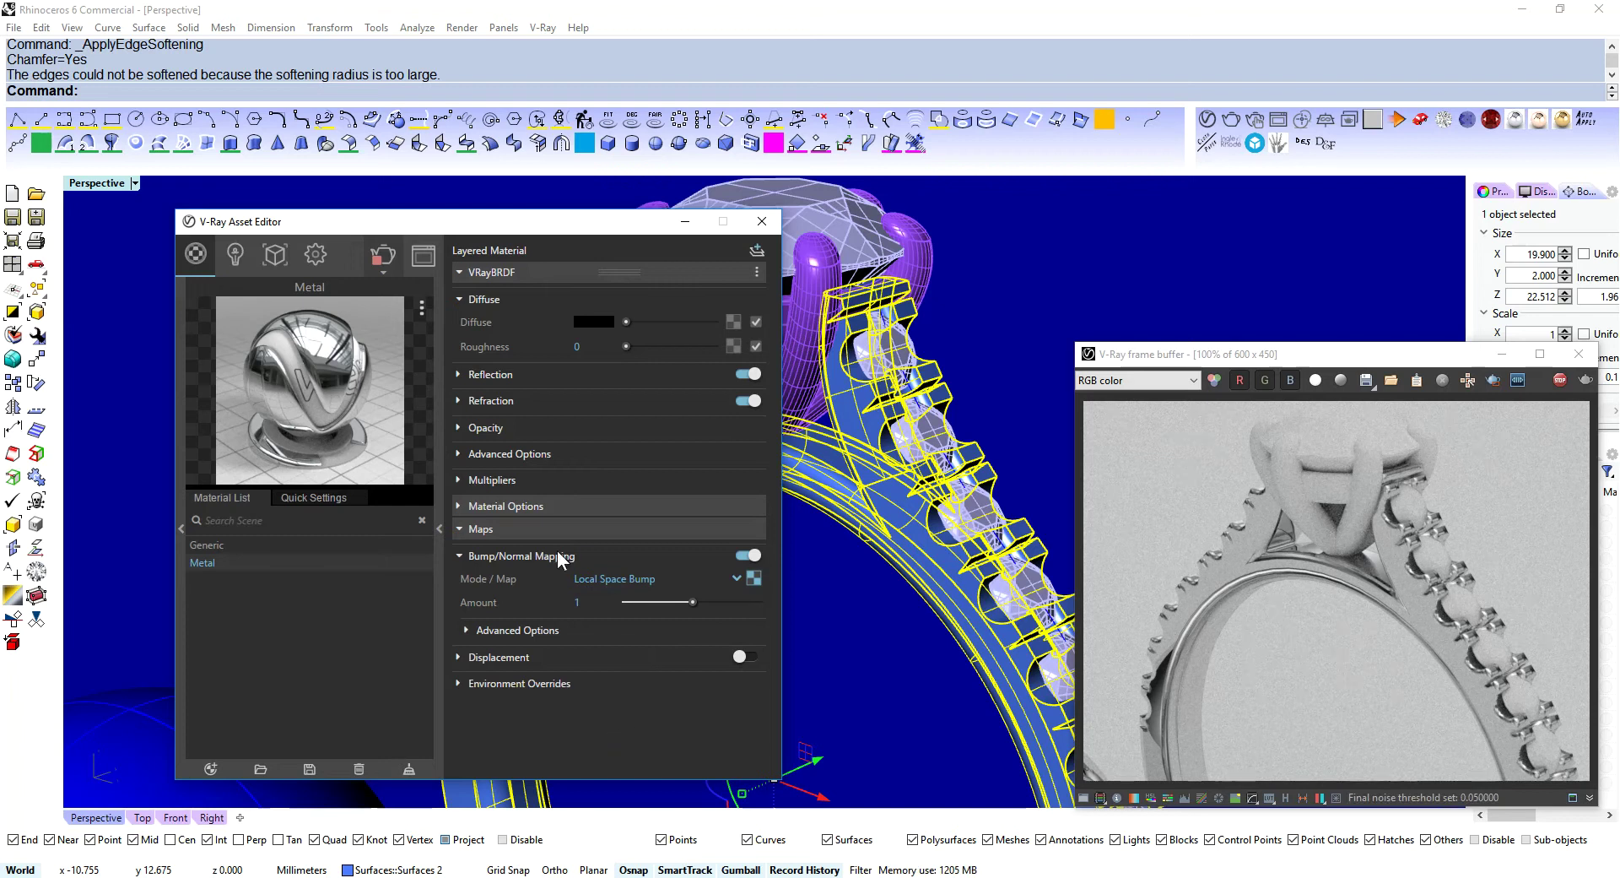
pyautogui.click(749, 555)
pyautogui.moveTo(844, 524); pyautogui.dragTo(903, 462, button='right')
pyautogui.keyDown('shift'); pyautogui.click(902, 455); pyautogui.keyUp('shift')
pyautogui.keyDown('shift'); pyautogui.click(902, 443); pyautogui.keyUp('shift')
pyautogui.press('Delete')
# - Delete the remaining gems and reveal the hidden solitaire ring with Show
pyautogui.click(1011, 520)
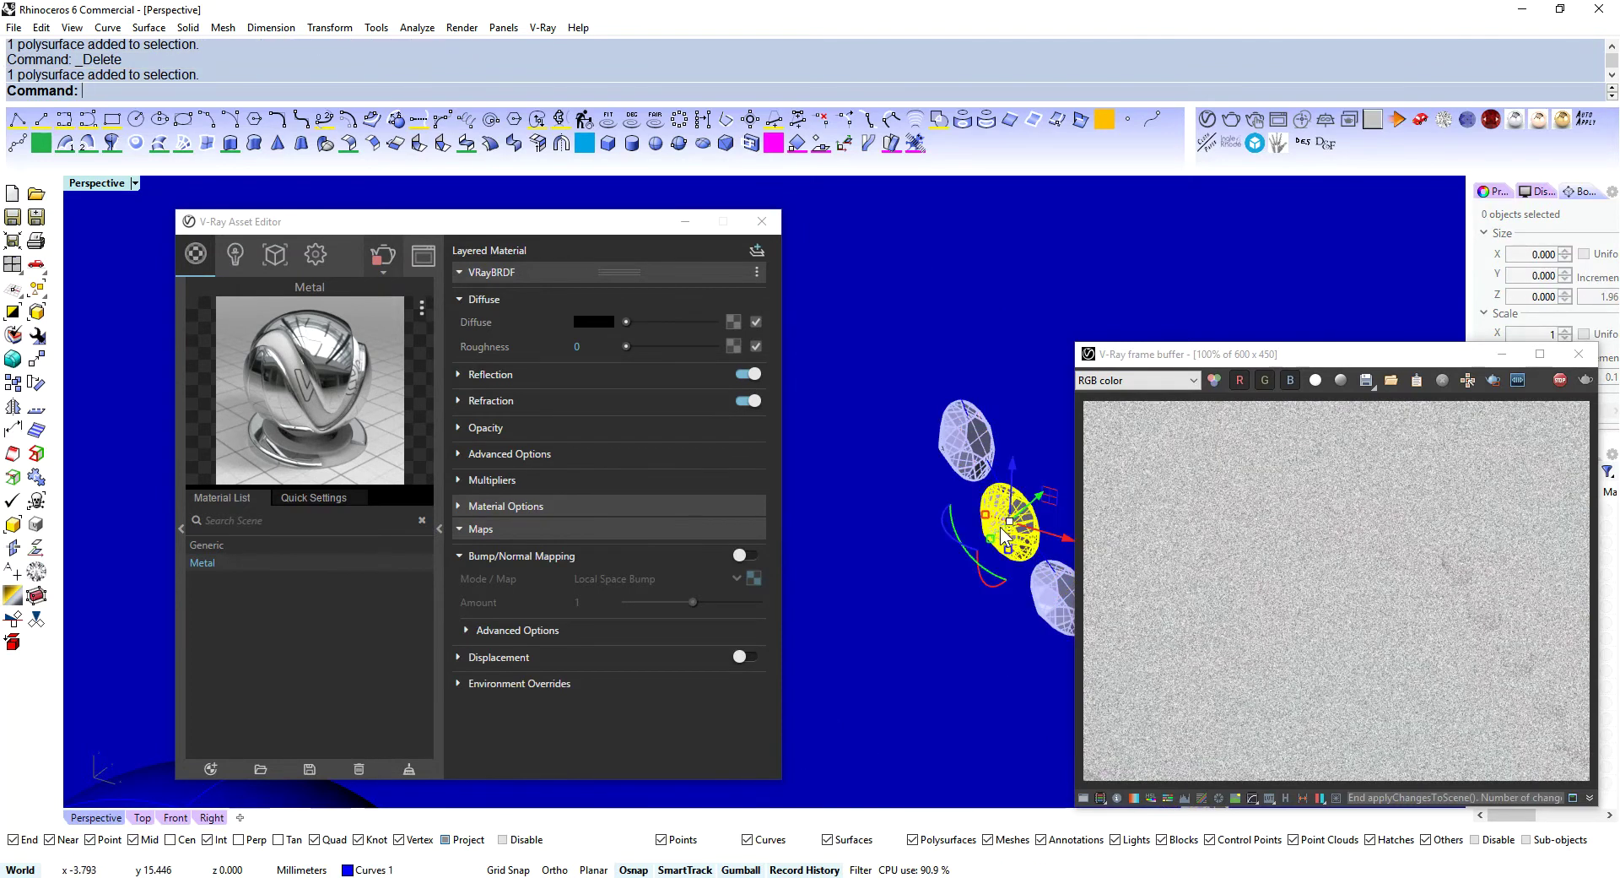
pyautogui.moveTo(996, 528); pyautogui.dragTo(972, 408, button='right')
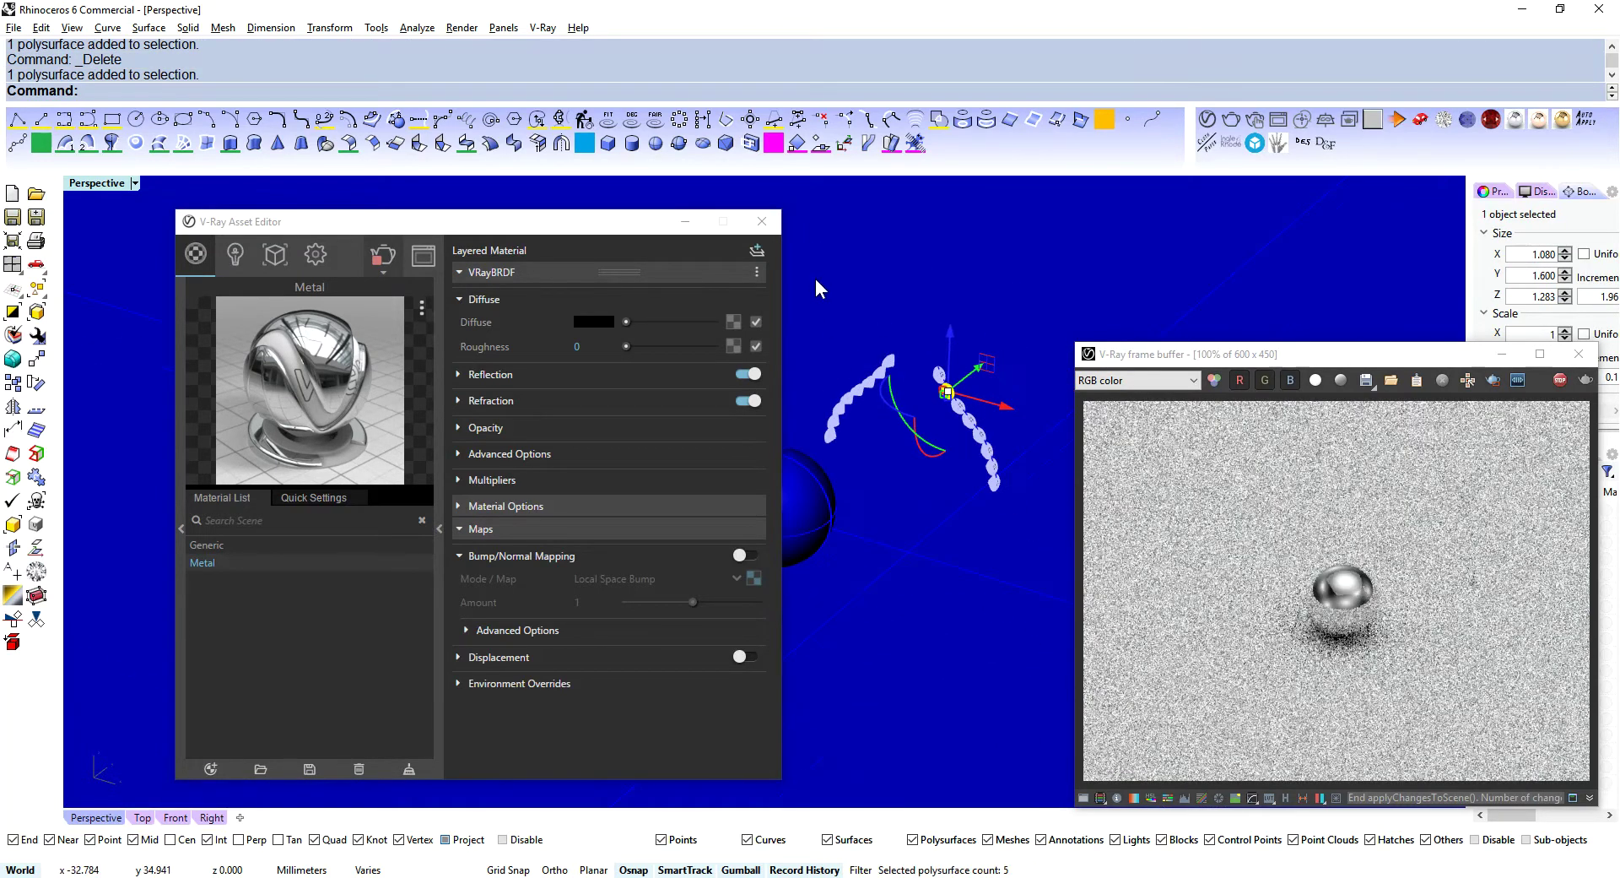
pyautogui.keyDown('shift'); pyautogui.moveTo(825, 304); pyautogui.dragTo(1070, 578); pyautogui.keyUp('shift')
pyautogui.press('Delete')
pyautogui.hotkey('ctrl', 'alt', 'h')
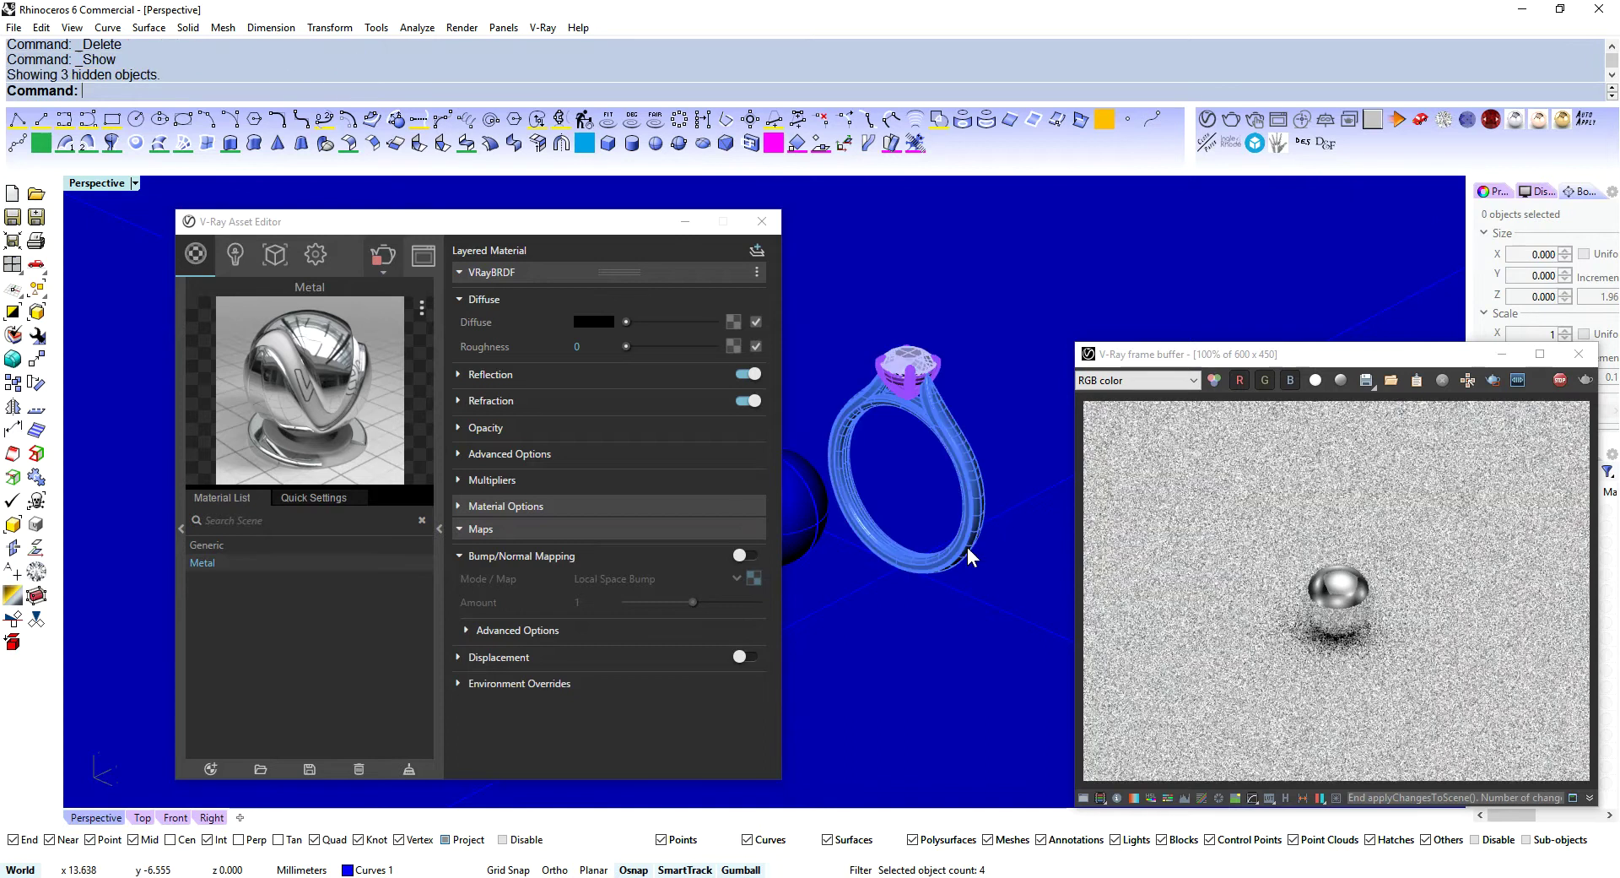
pyautogui.scroll(8, 949, 414)
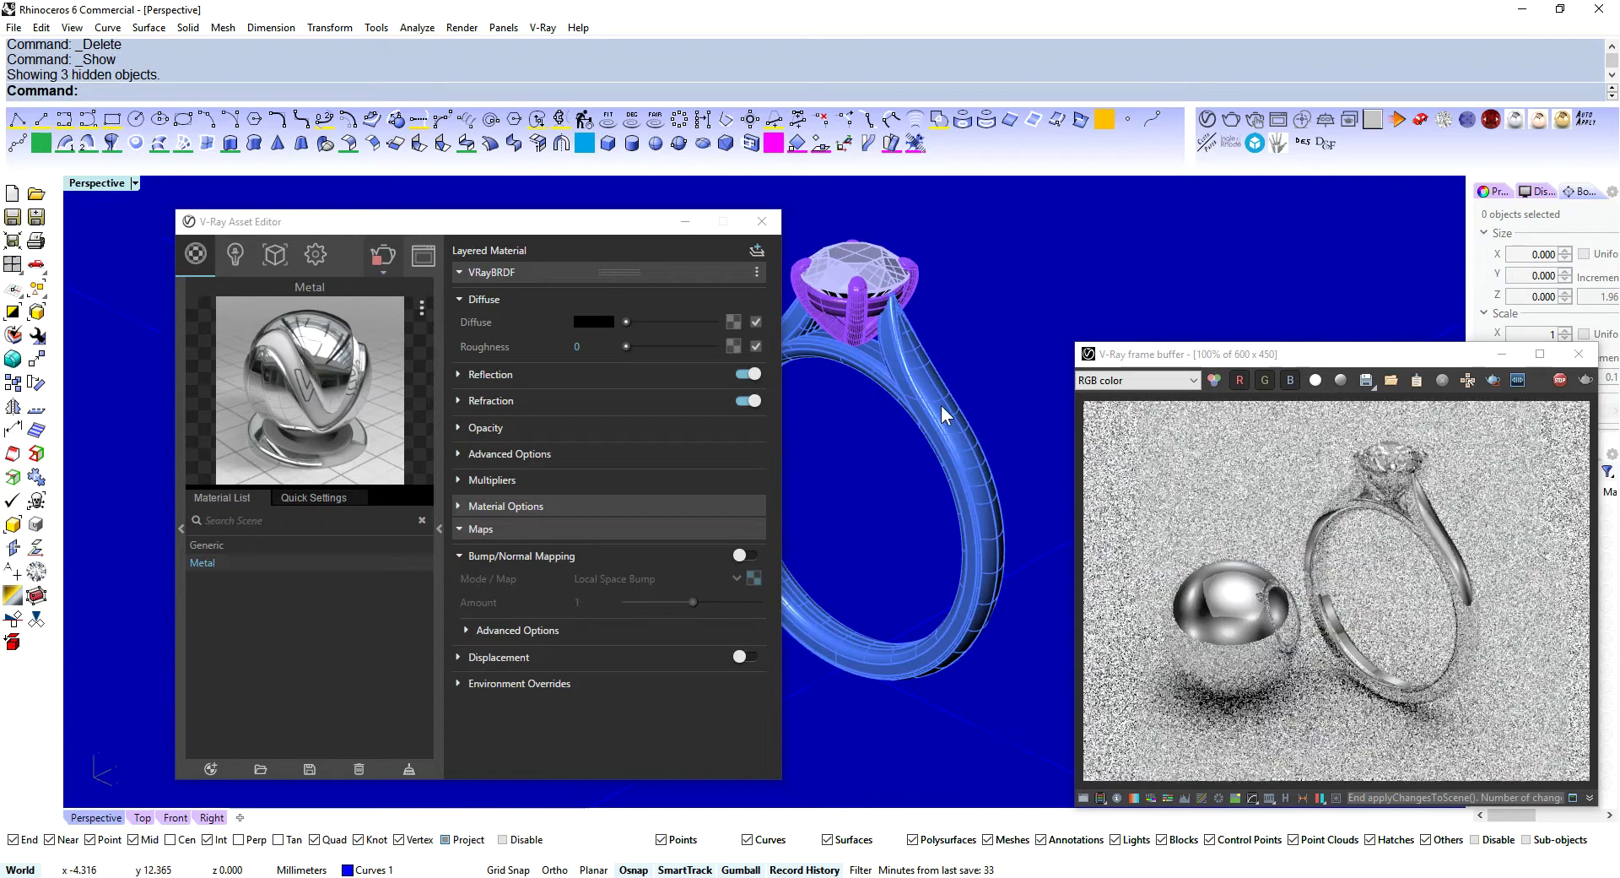
pyautogui.moveTo(949, 414); pyautogui.dragTo(928, 532, button='right')
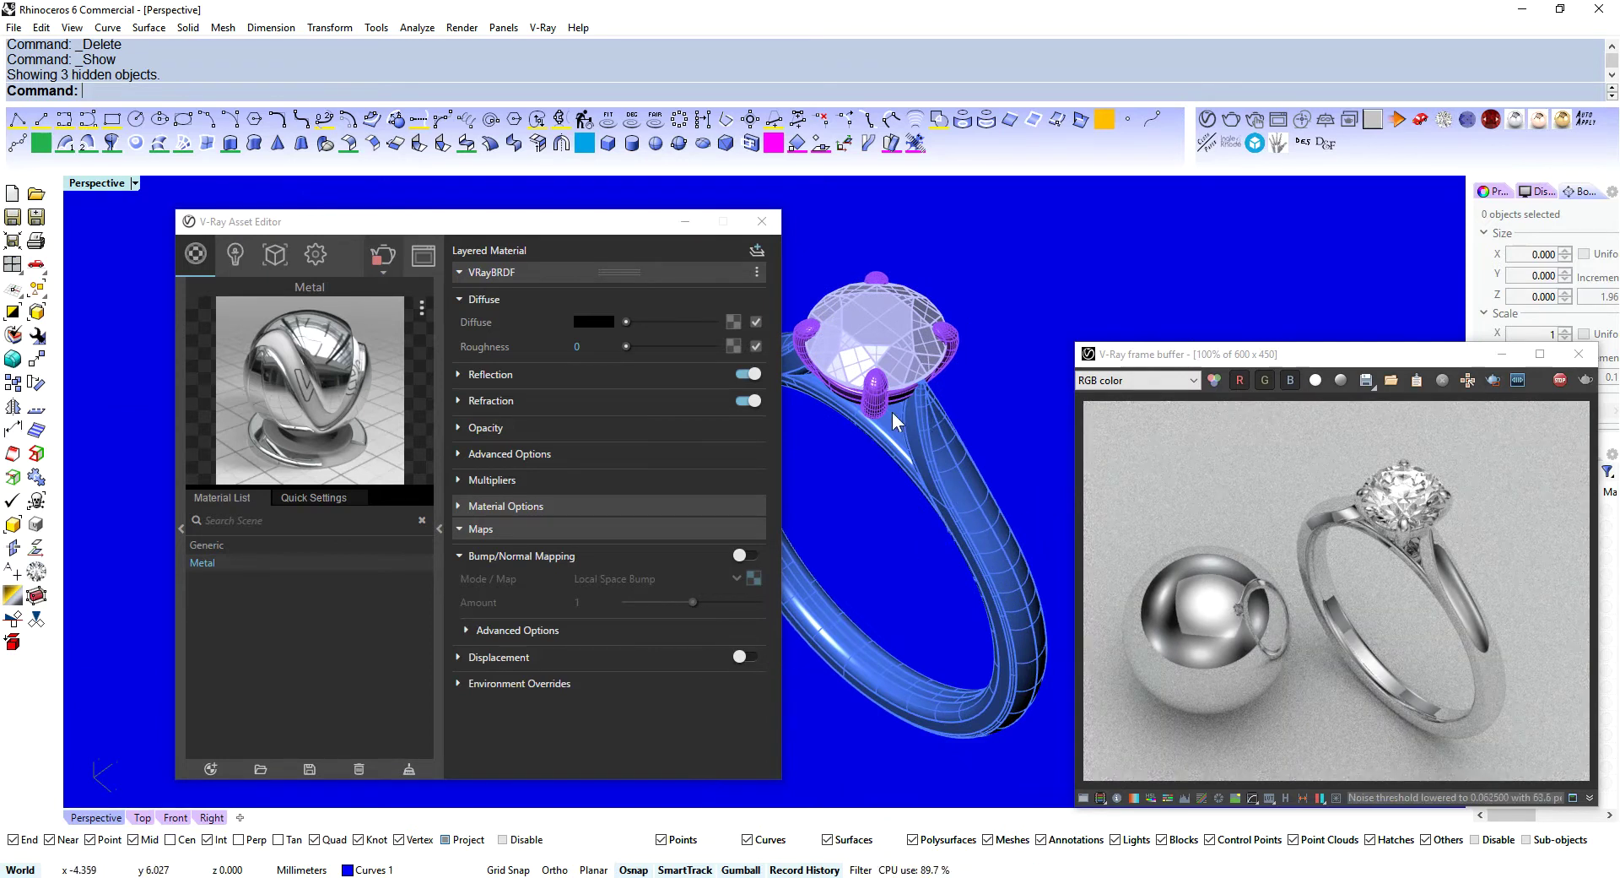
pyautogui.moveTo(1019, 572); pyautogui.dragTo(1055, 574, button='right')
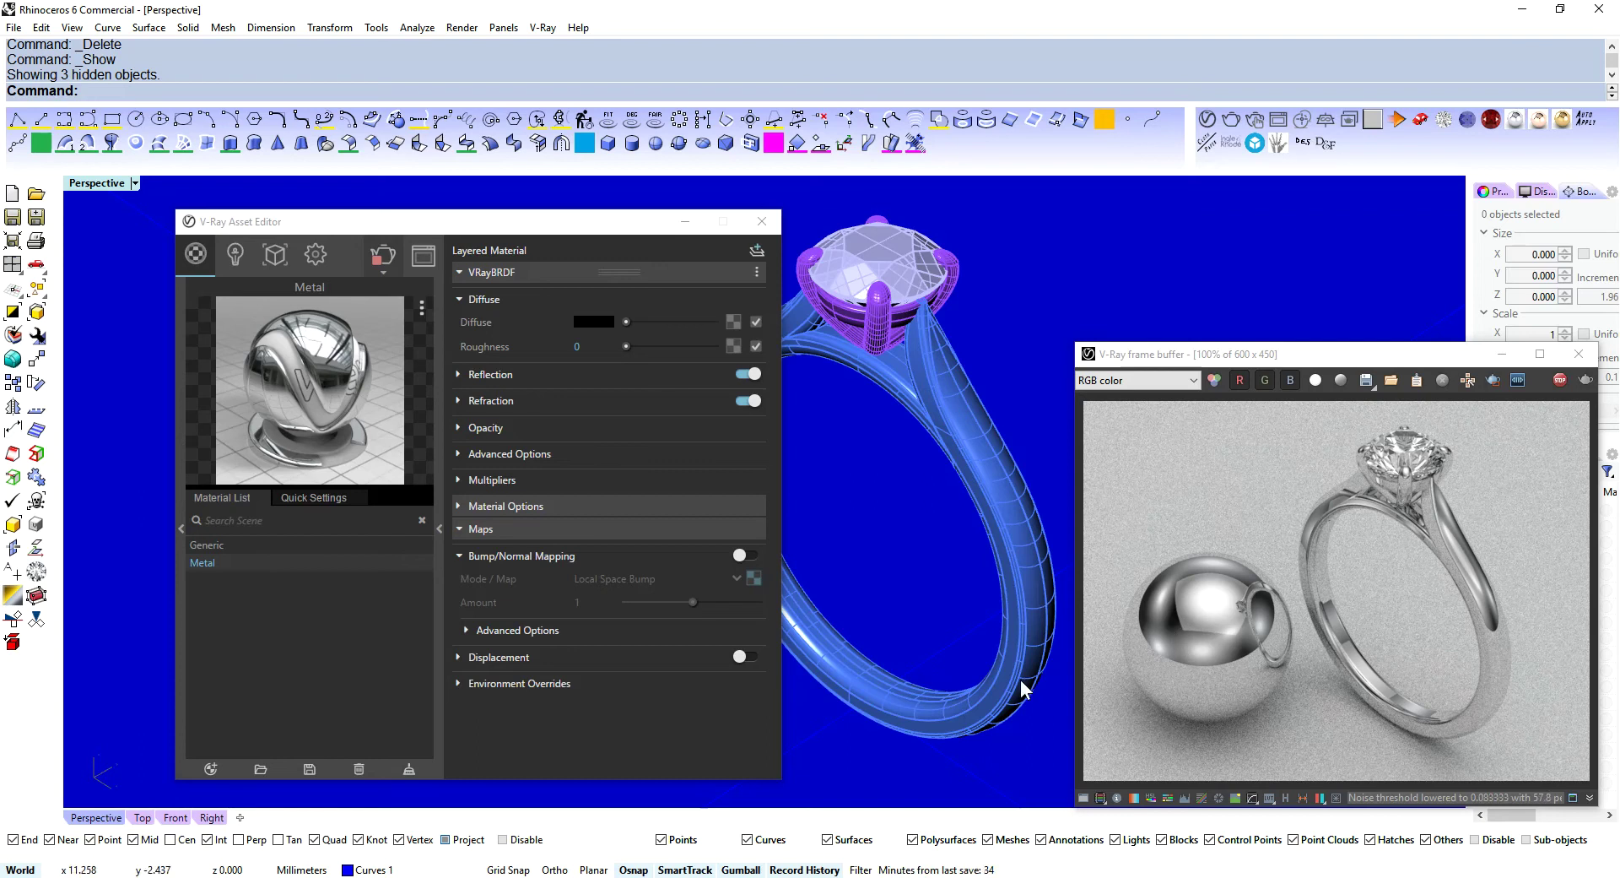
# - Delete the ground surface, then undo the deletion to keep it
pyautogui.scroll(-3, 1047, 599)
pyautogui.moveTo(1006, 564); pyautogui.dragTo(1018, 391, button='right')
pyautogui.click(1020, 393)
pyautogui.press('Delete')
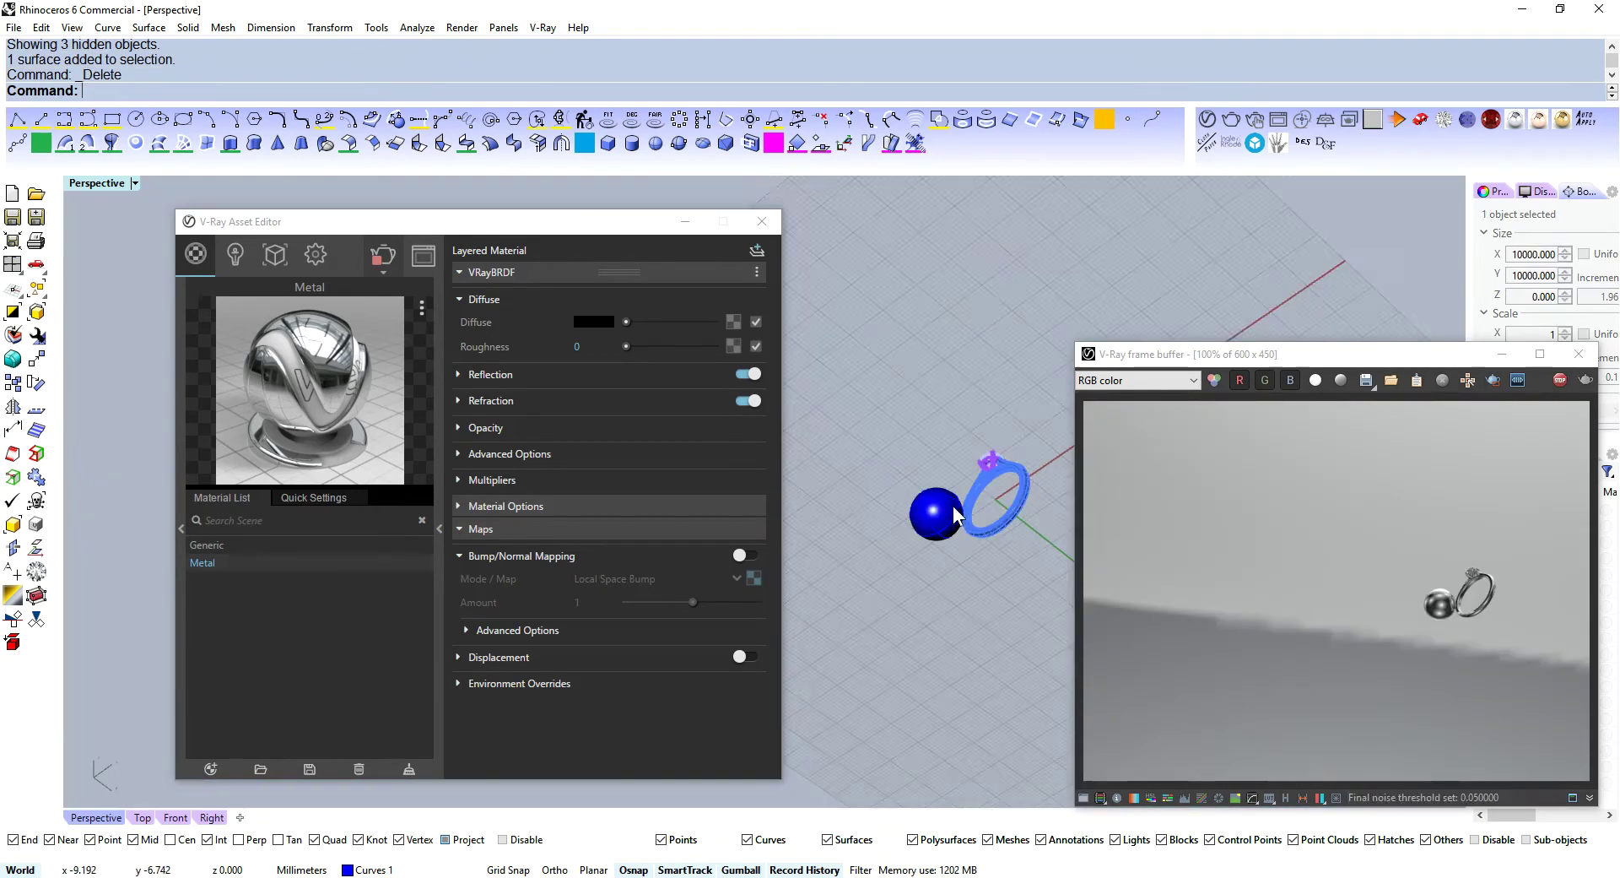
pyautogui.scroll(5, 944, 666)
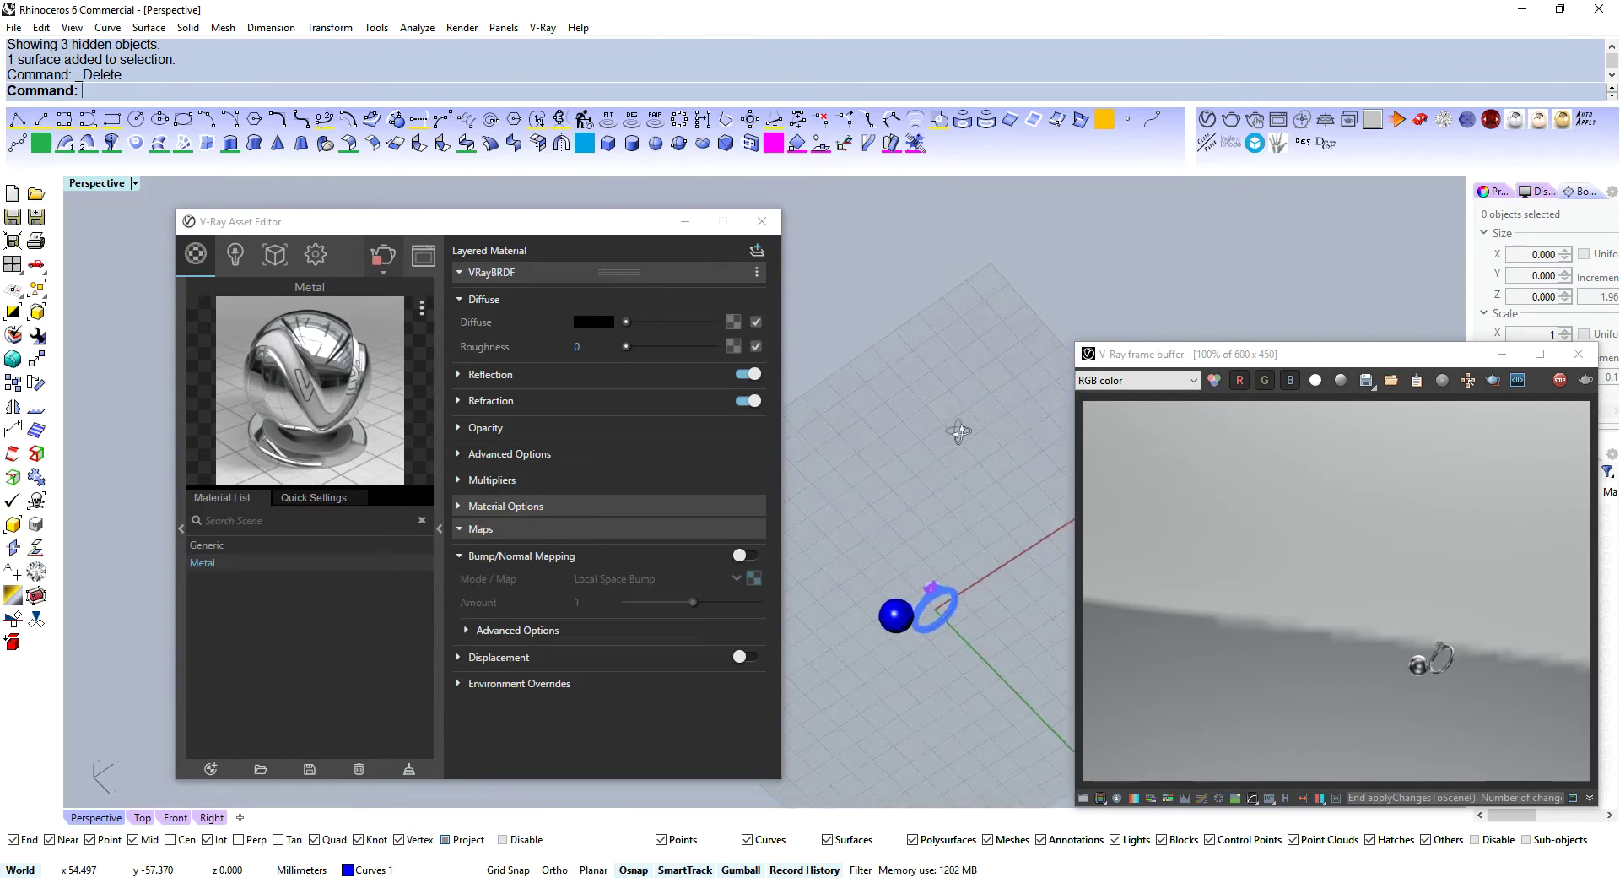
pyautogui.scroll(3, 946, 609)
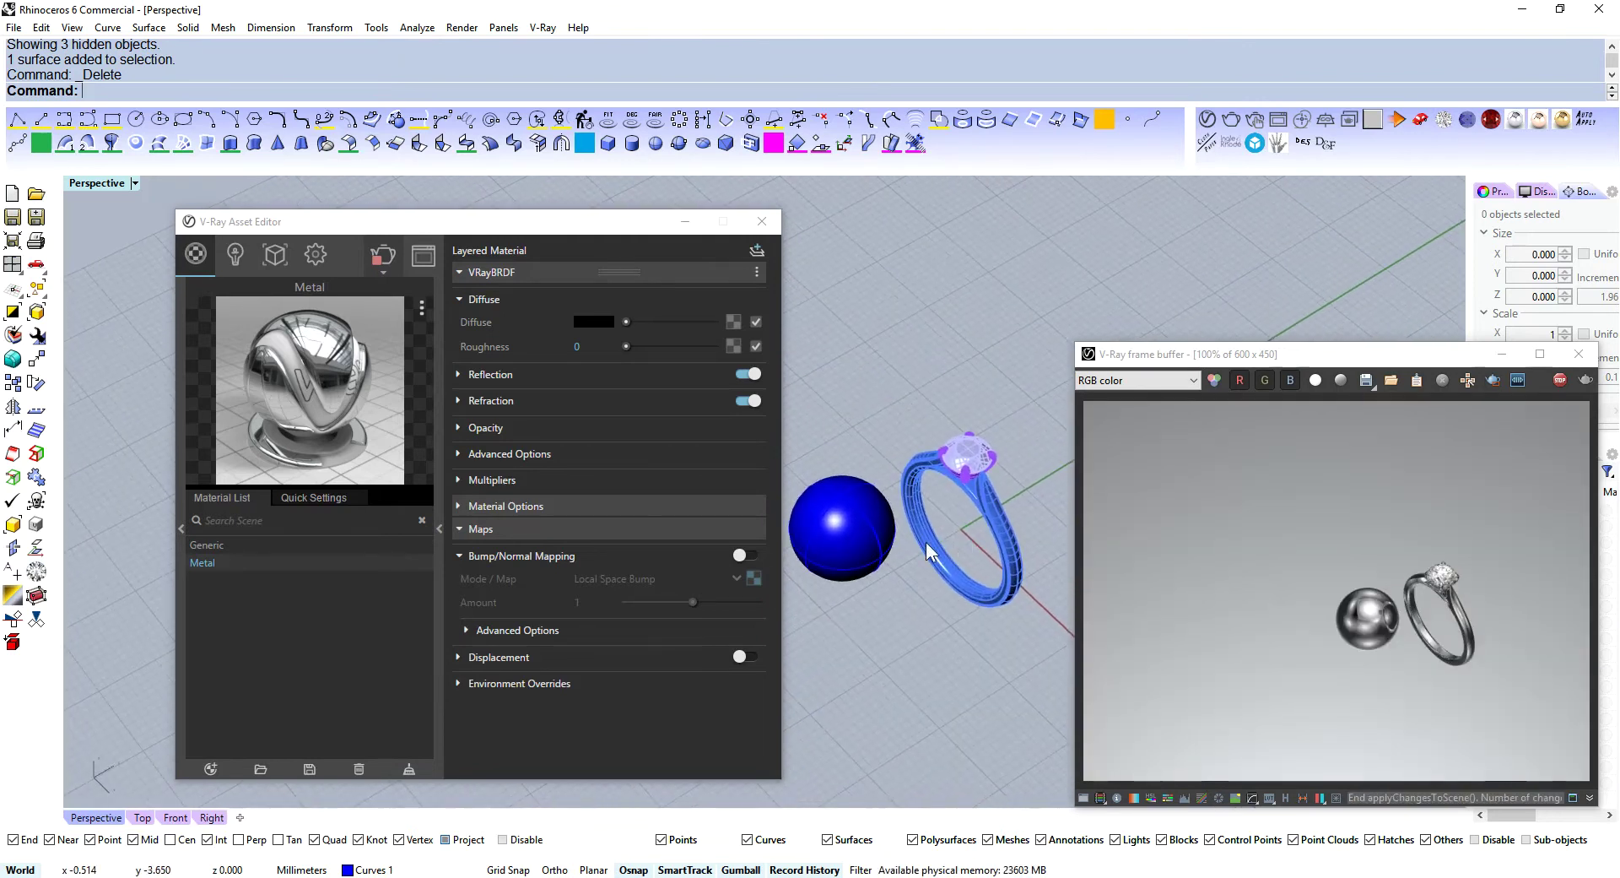
pyautogui.hotkey('ctrl', 'z')
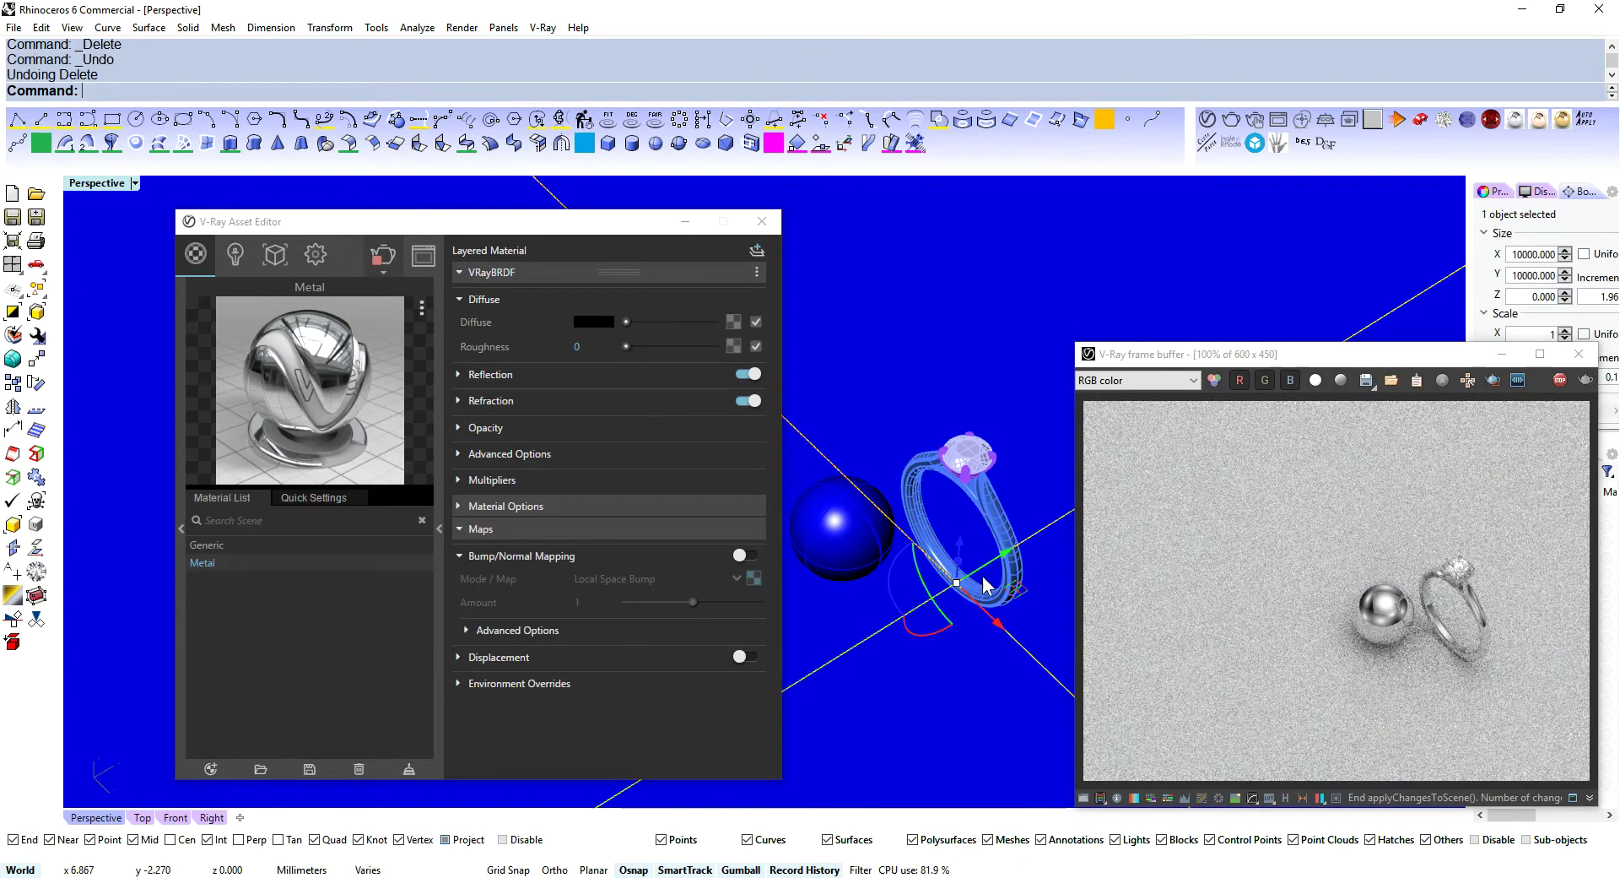
pyautogui.scroll(8, 836, 506)
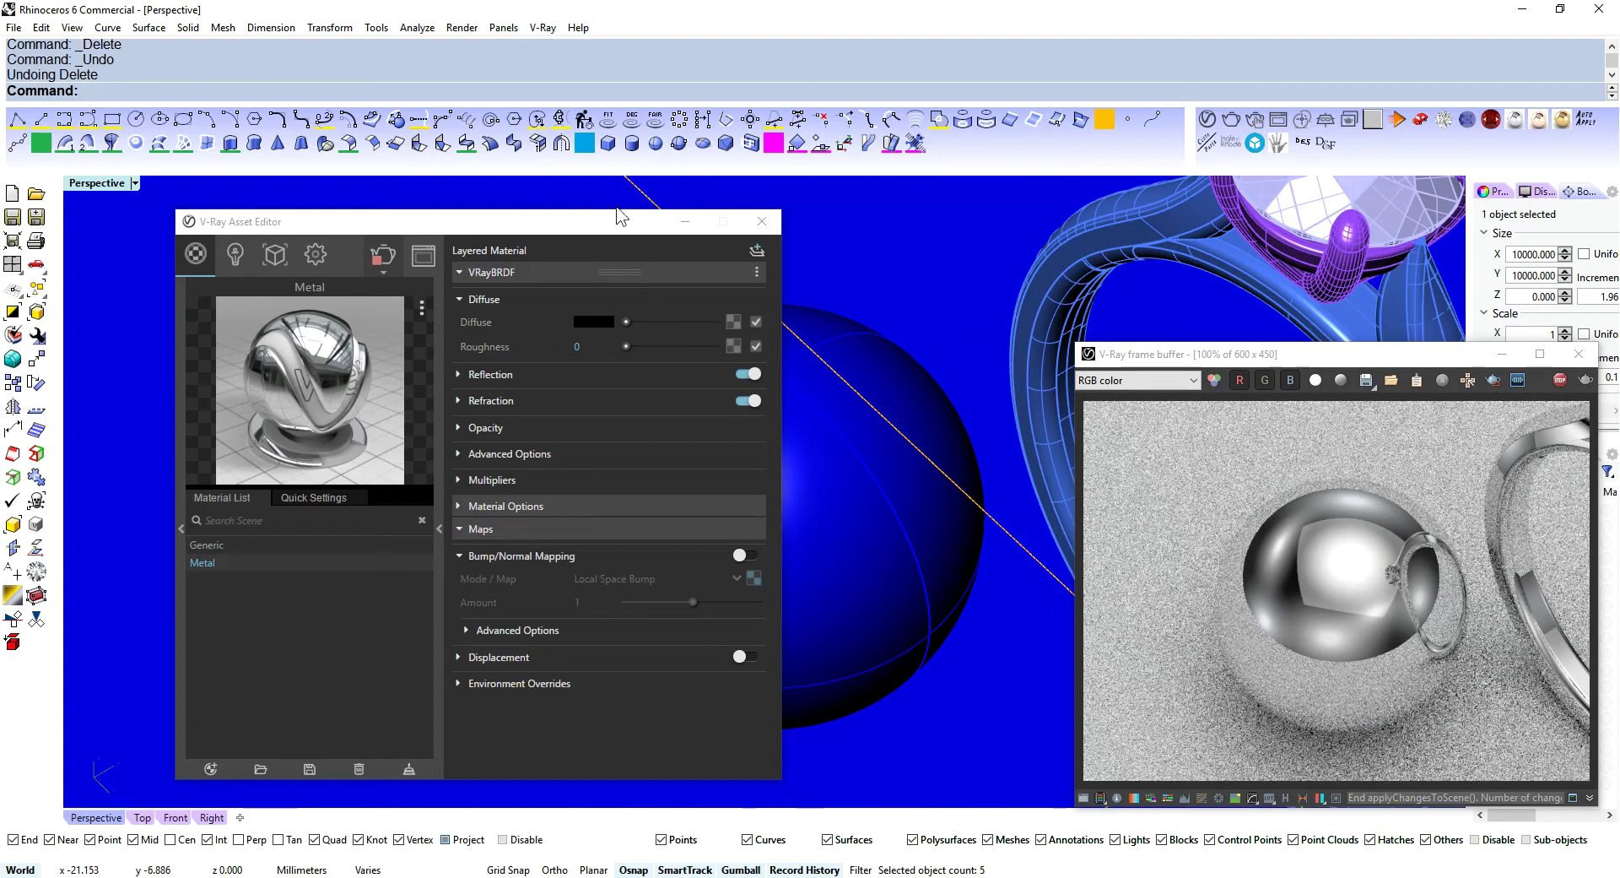
# - Collapse the Asset Editor to its compact list view and return to an earlier view
pyautogui.click(438, 529)
pyautogui.moveTo(828, 500); pyautogui.dragTo(916, 544, button='right')
pyautogui.press('Home')
pyautogui.press('Home')
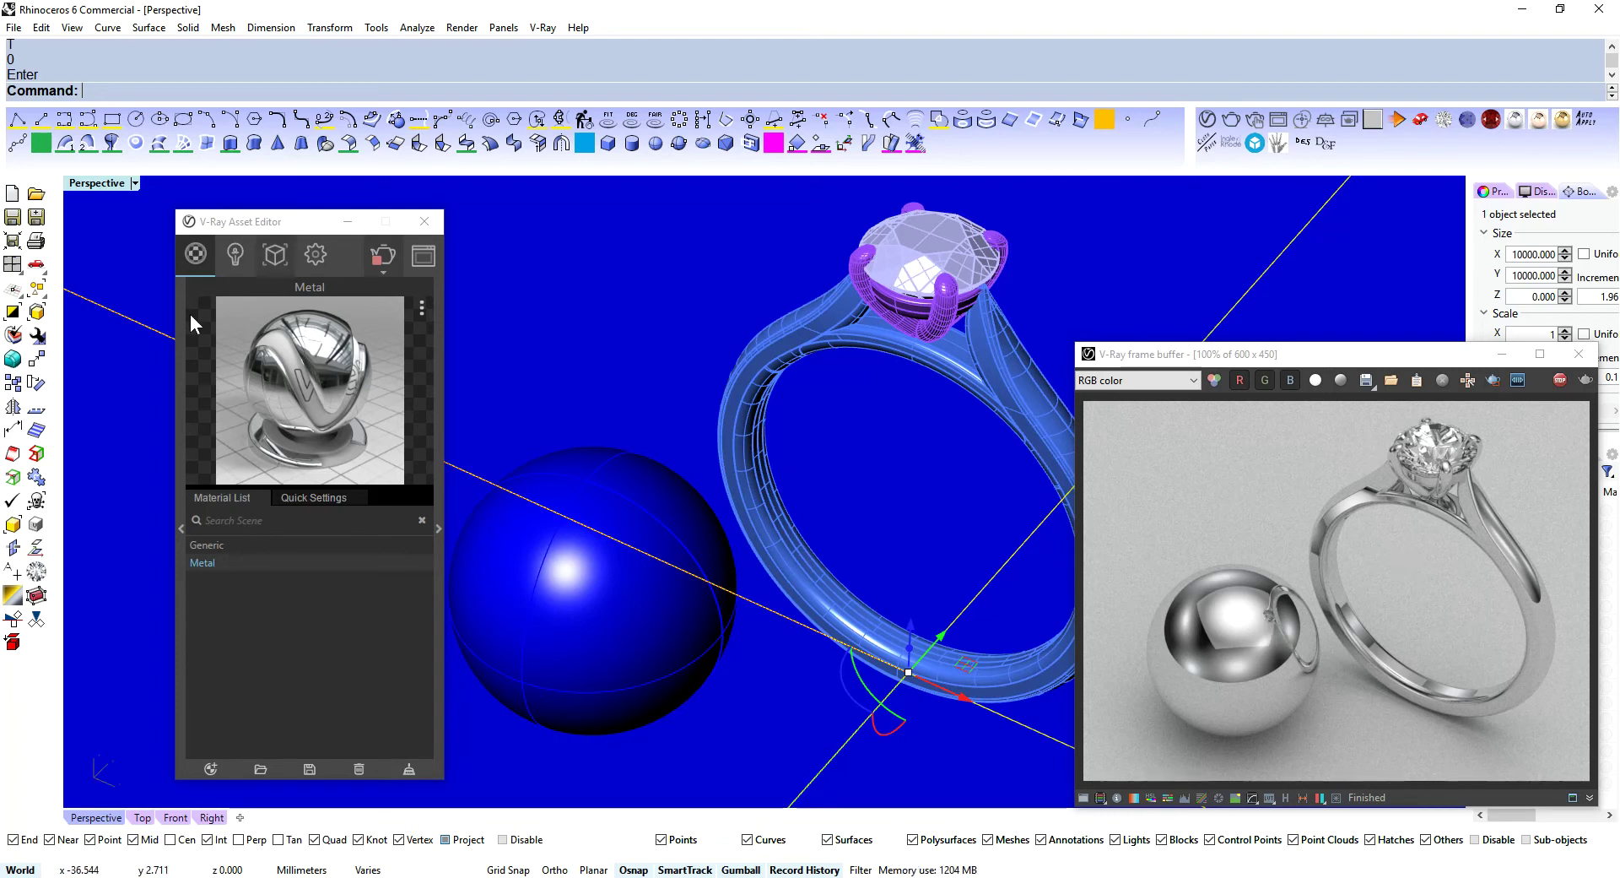
# - Load maps/BOX_6 (blured) as the Environment background texture bitmap
pyautogui.click(316, 254)
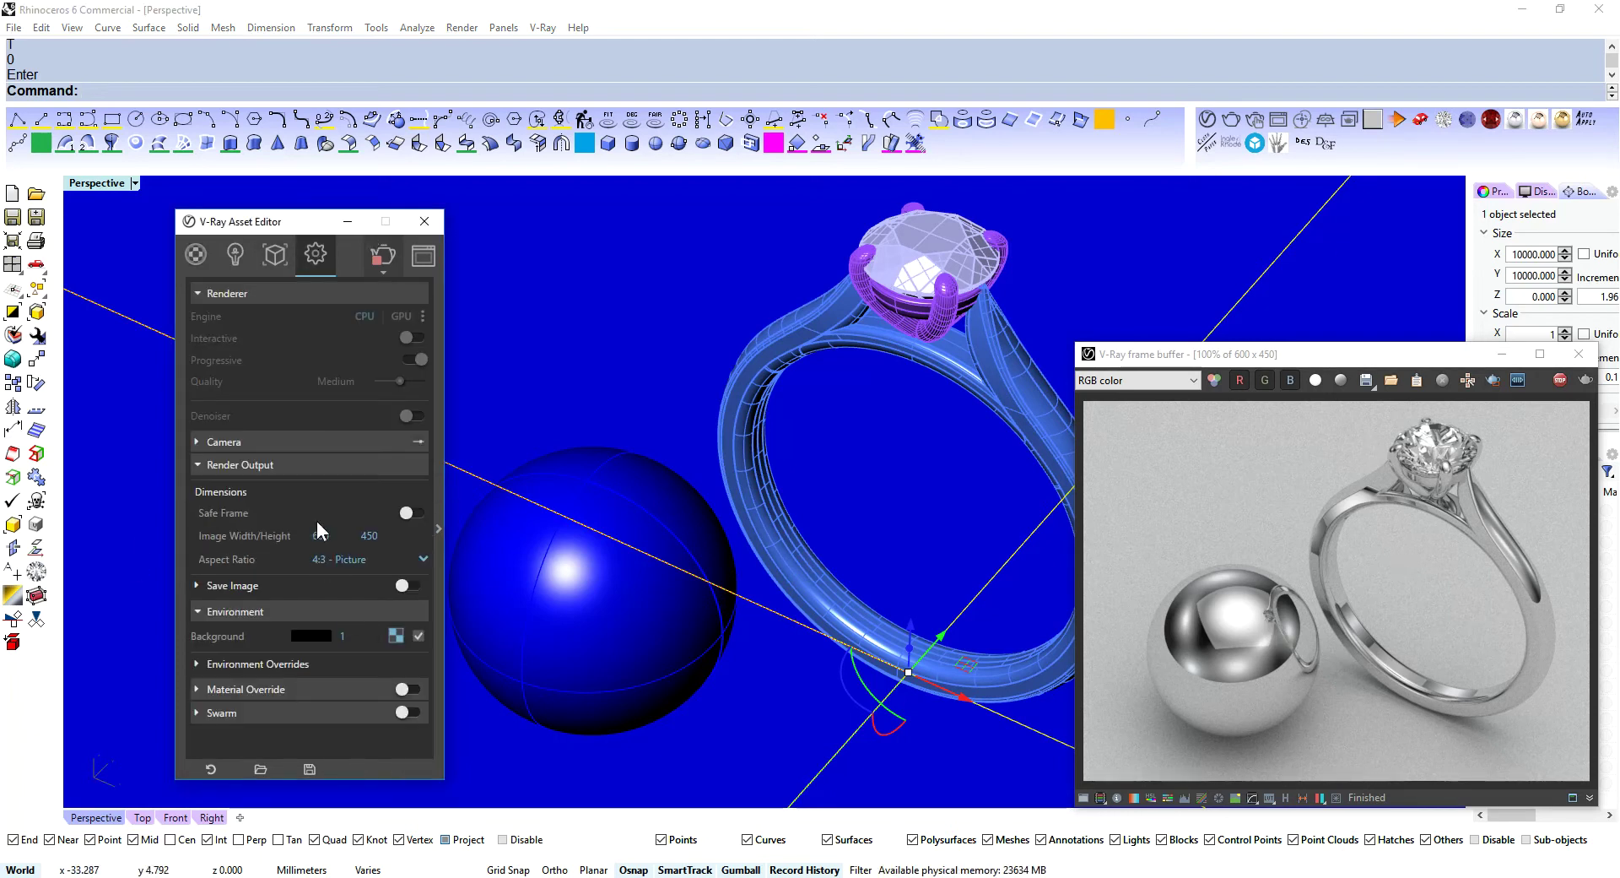
pyautogui.click(228, 468)
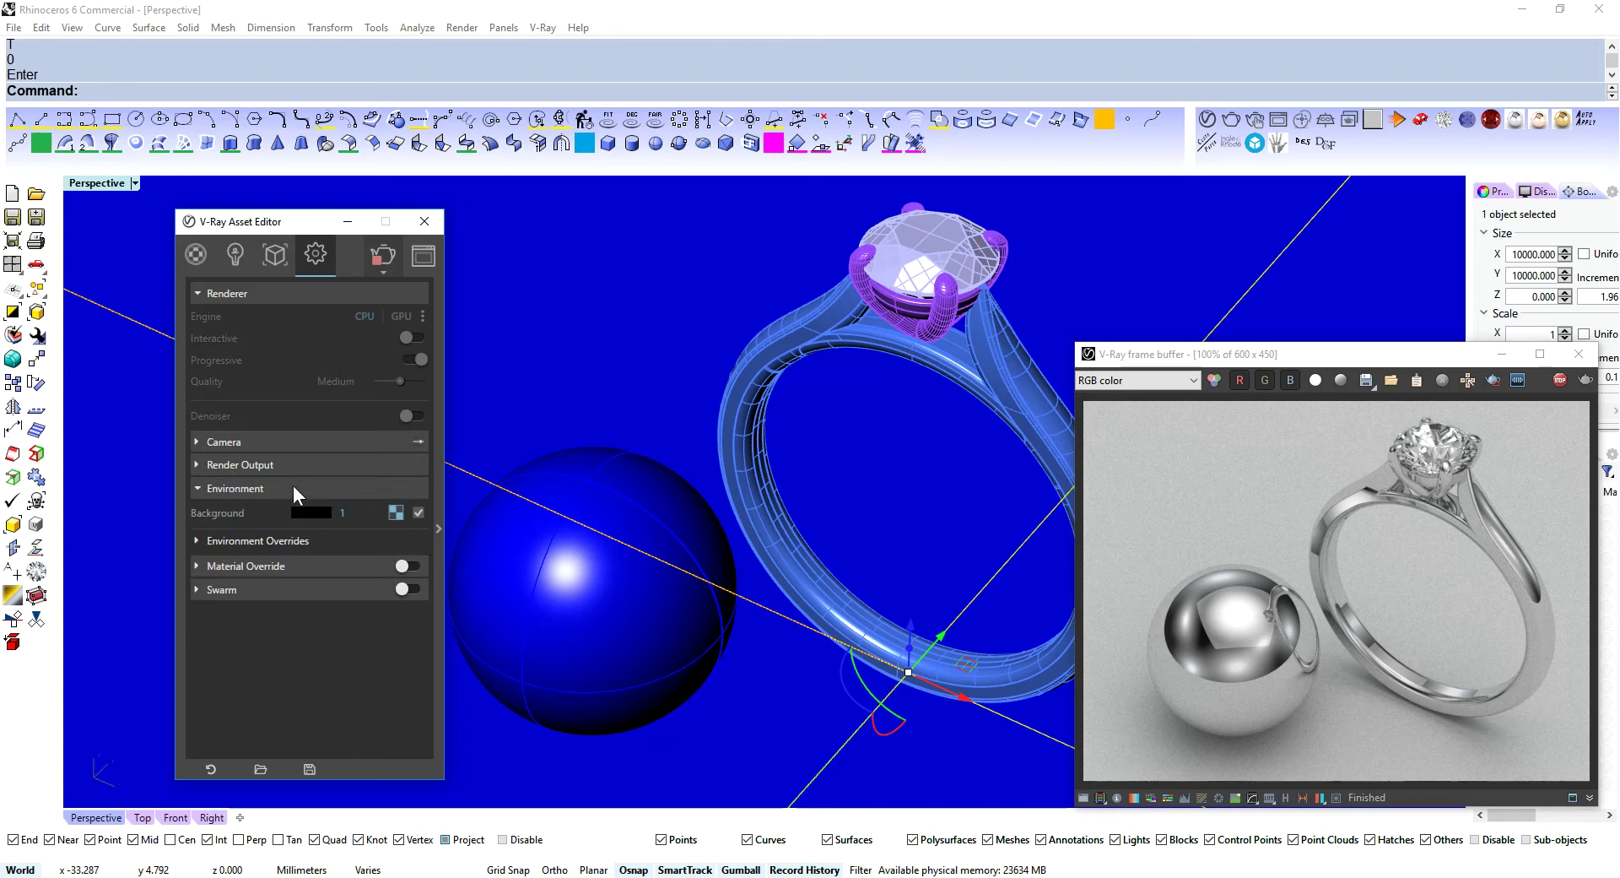
pyautogui.click(394, 513)
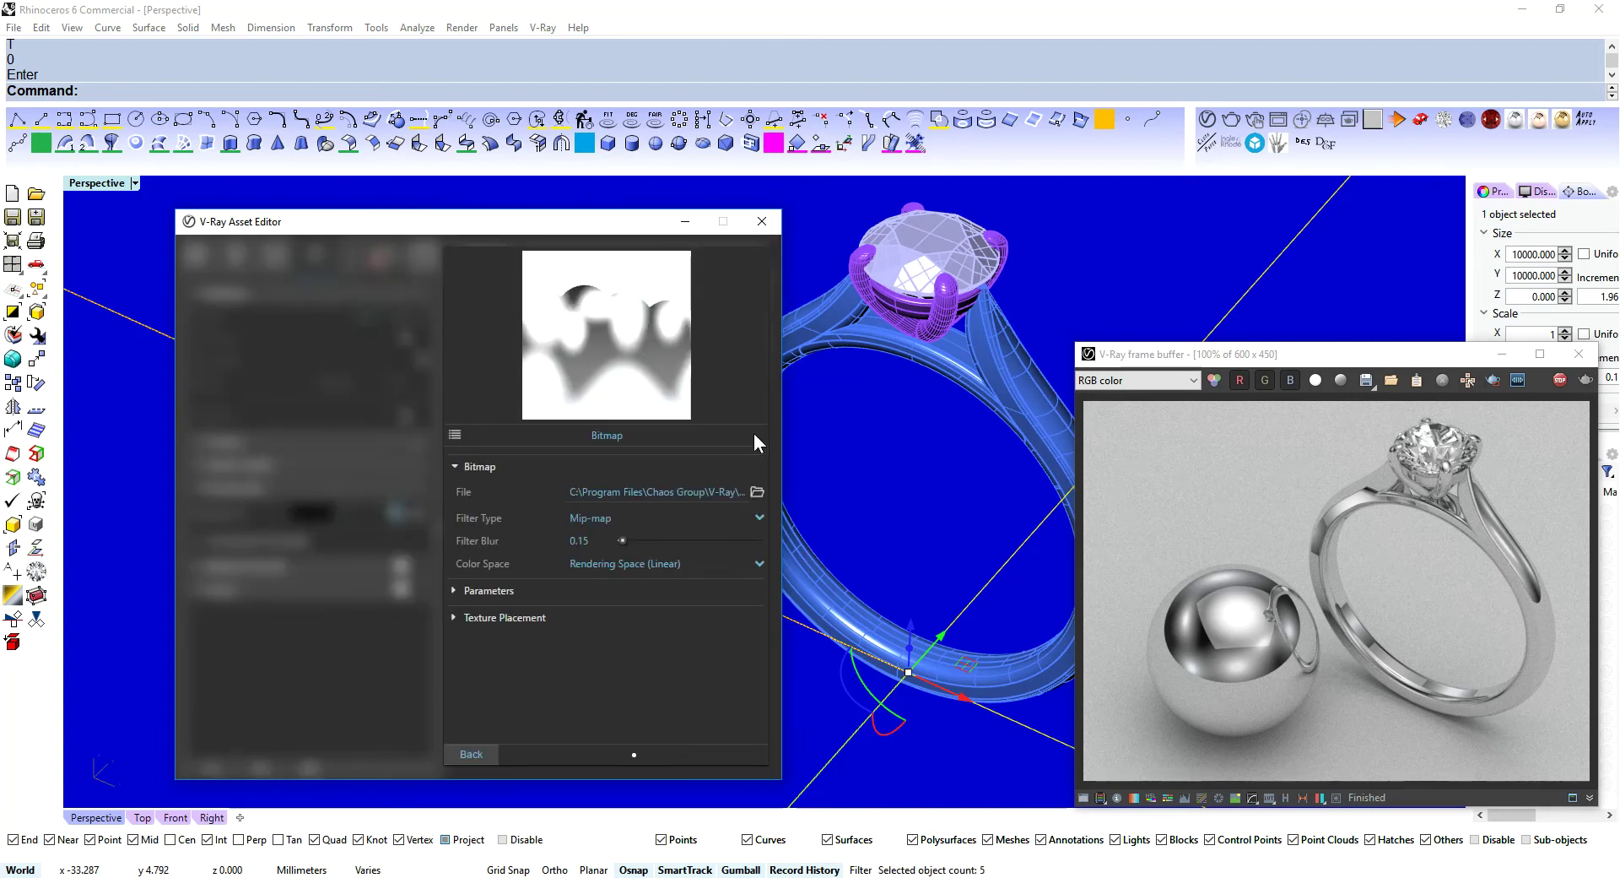
pyautogui.click(756, 492)
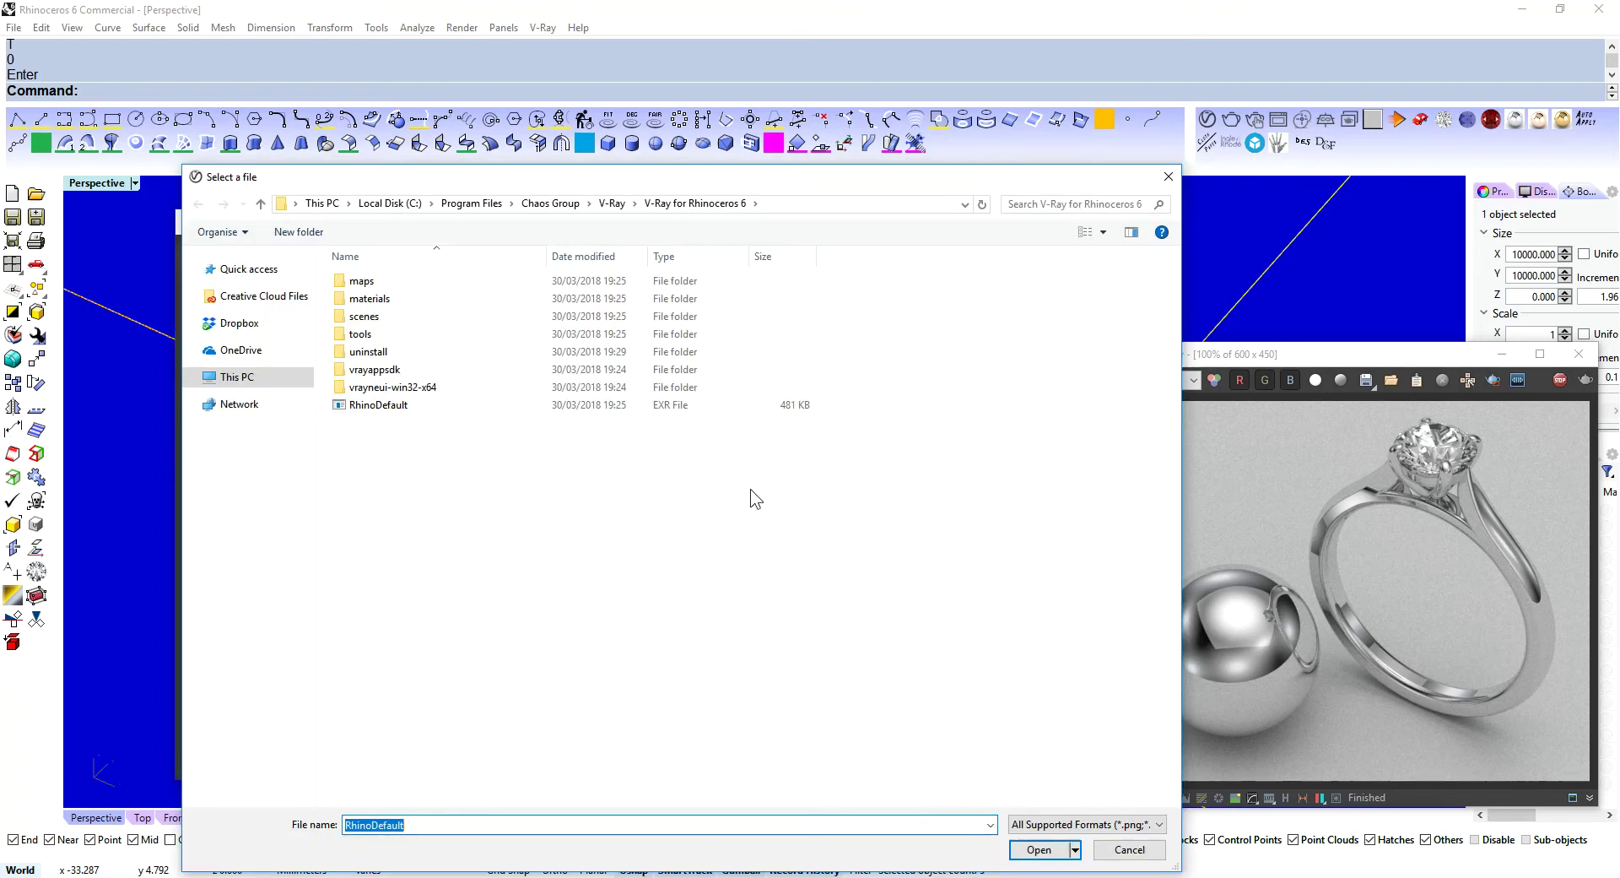
pyautogui.doubleClick(373, 281)
pyautogui.click(396, 336)
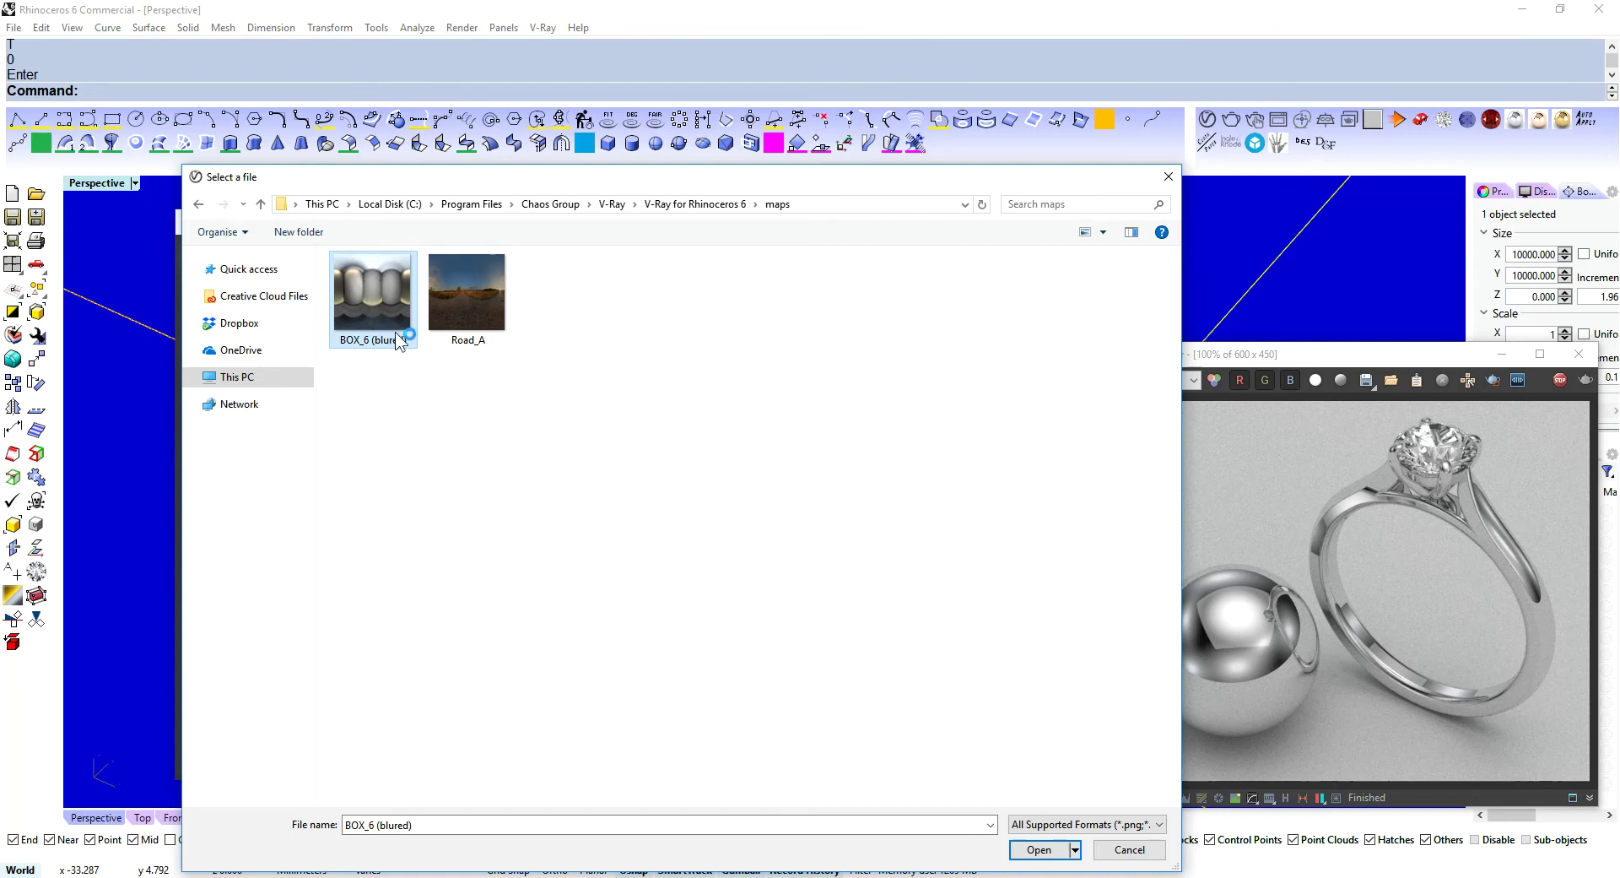
pyautogui.click(1038, 850)
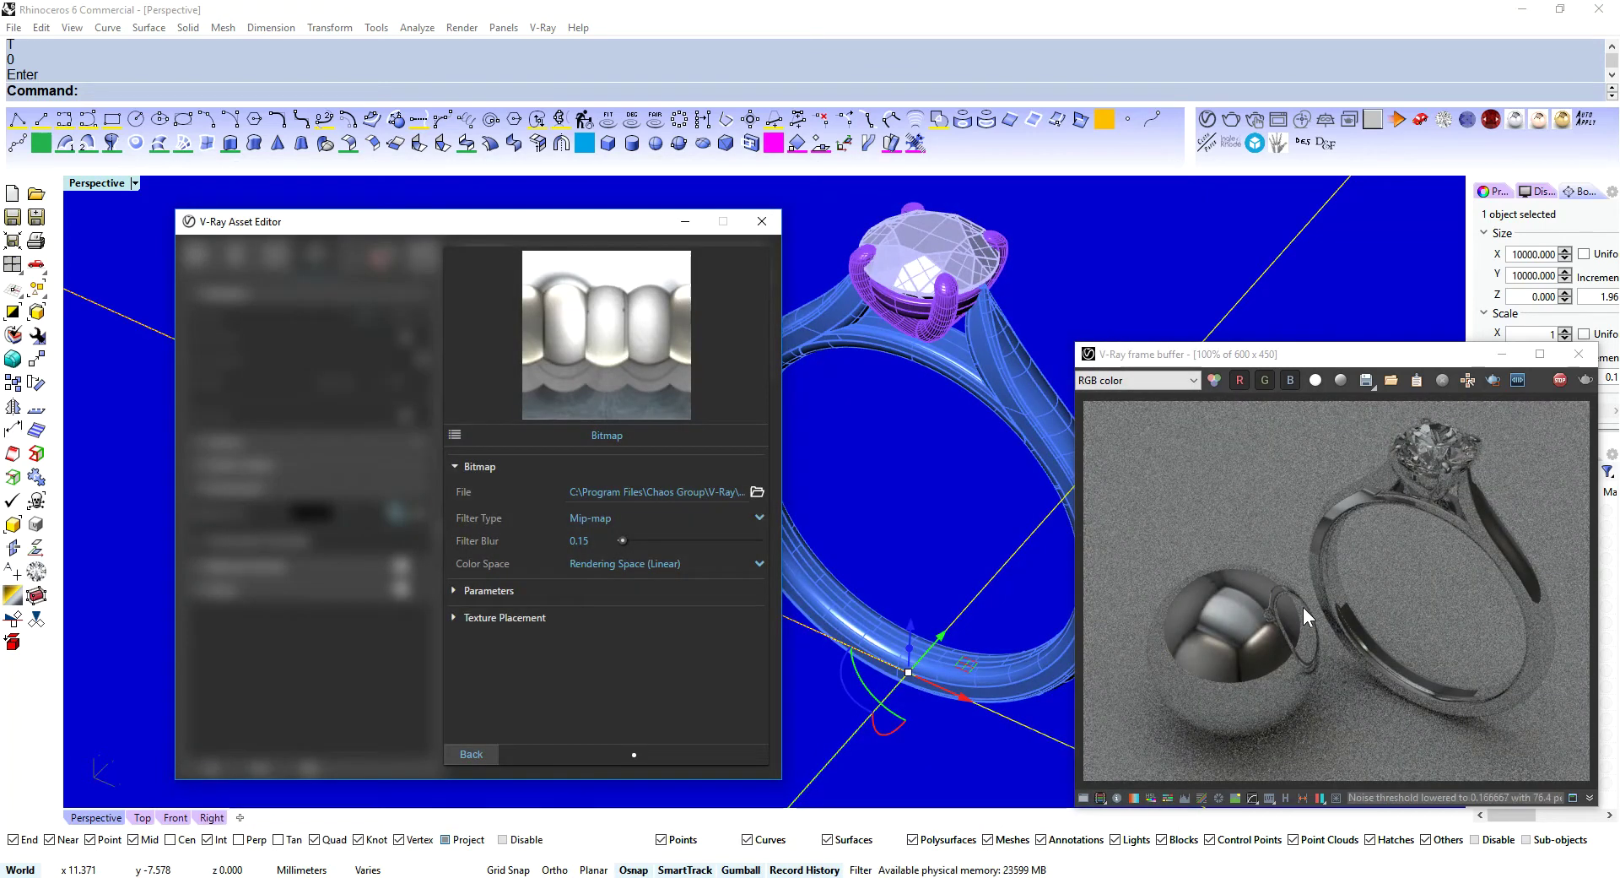
pyautogui.click(471, 754)
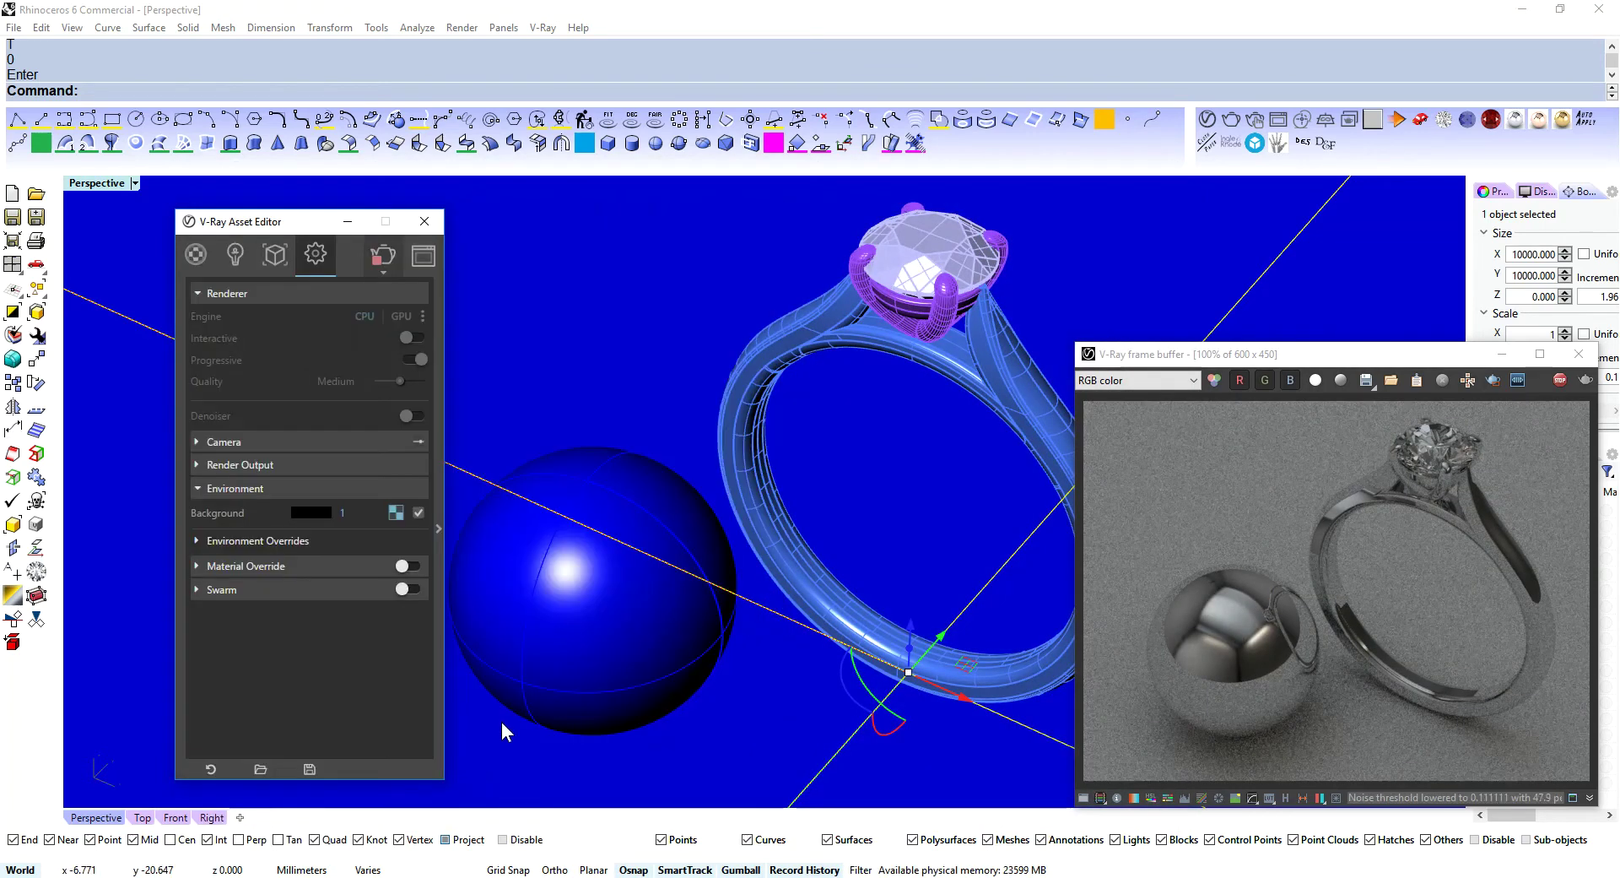
# - Set the background intensity, trying 2 and 5 before settling on 3
pyautogui.click(353, 513)
pyautogui.write('2')
pyautogui.press('Return')
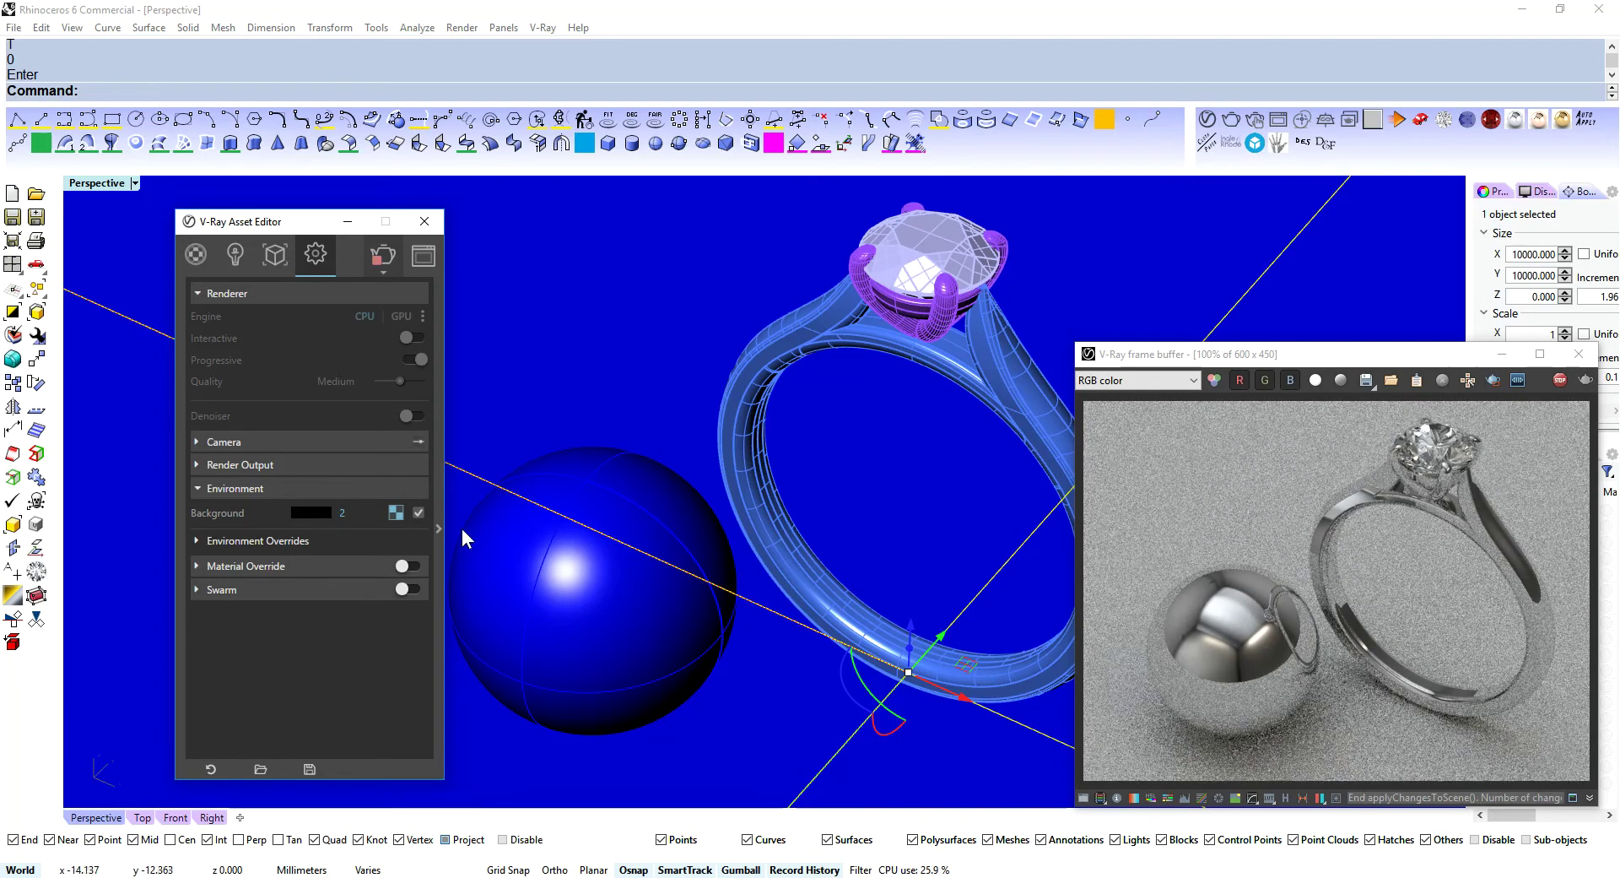
pyautogui.write('5')
pyautogui.press('Return')
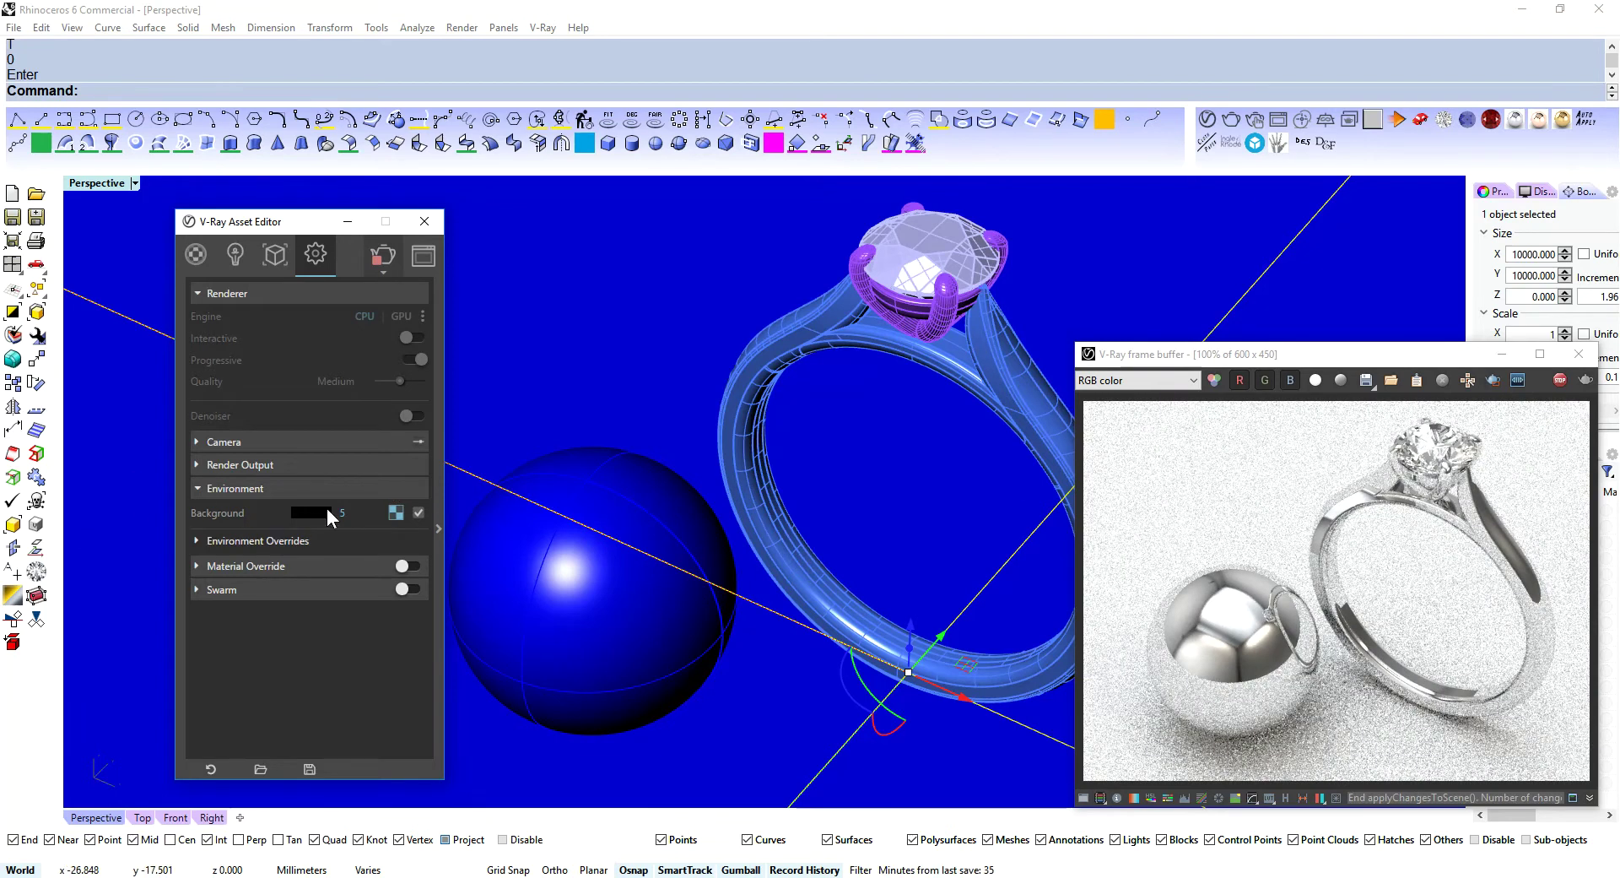
pyautogui.write('3')
pyautogui.press('Return')
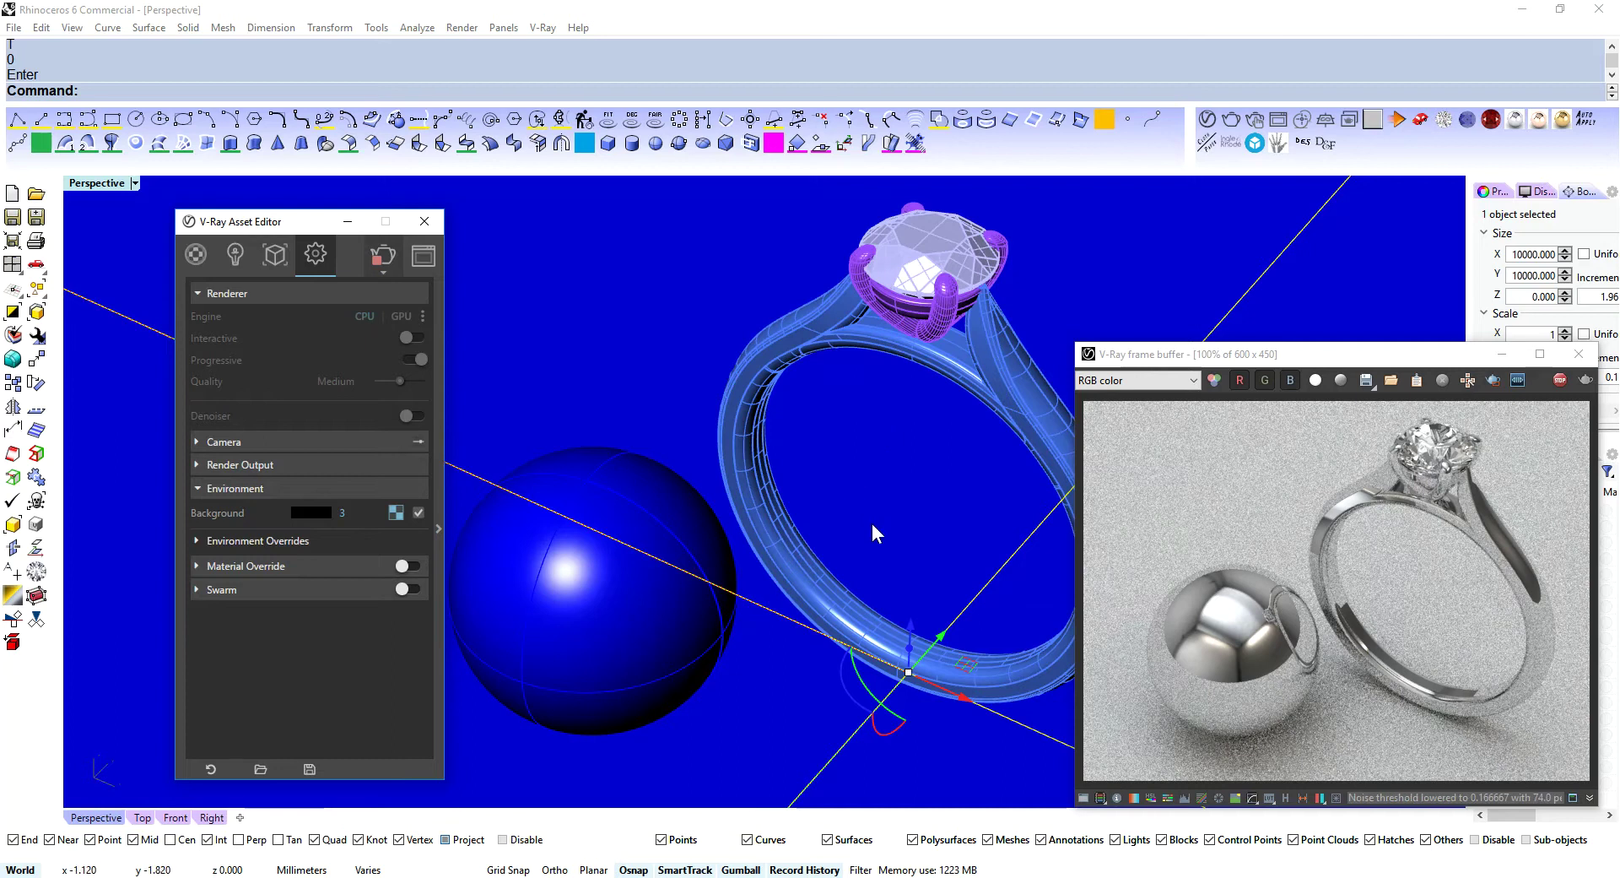
# - Replace the environment background bitmap with the Road_A HDRI
pyautogui.click(394, 512)
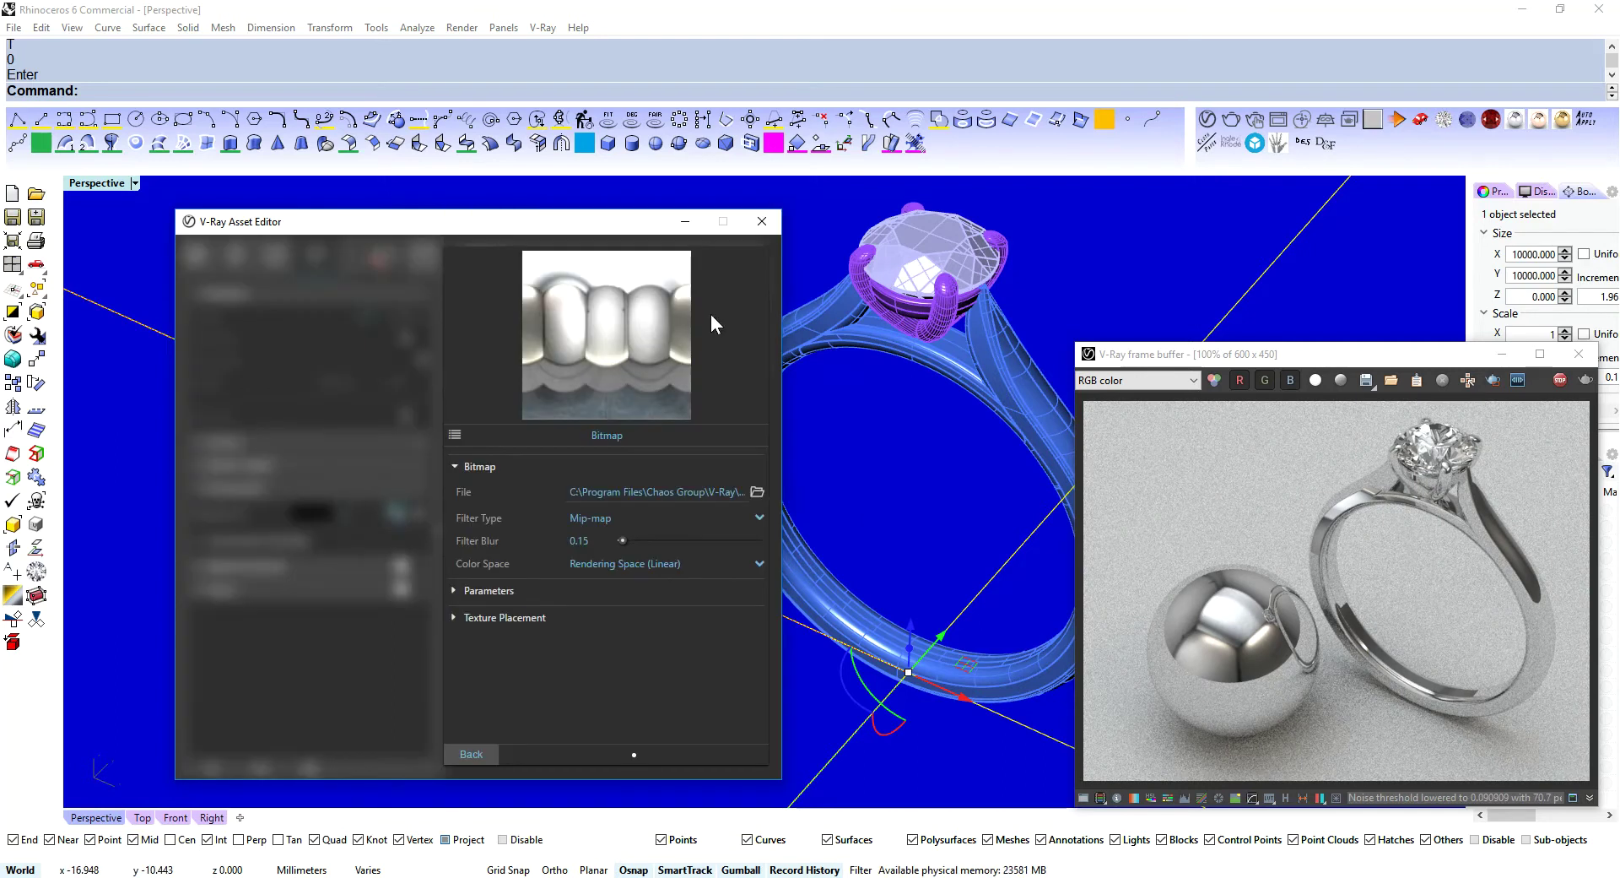
pyautogui.click(757, 492)
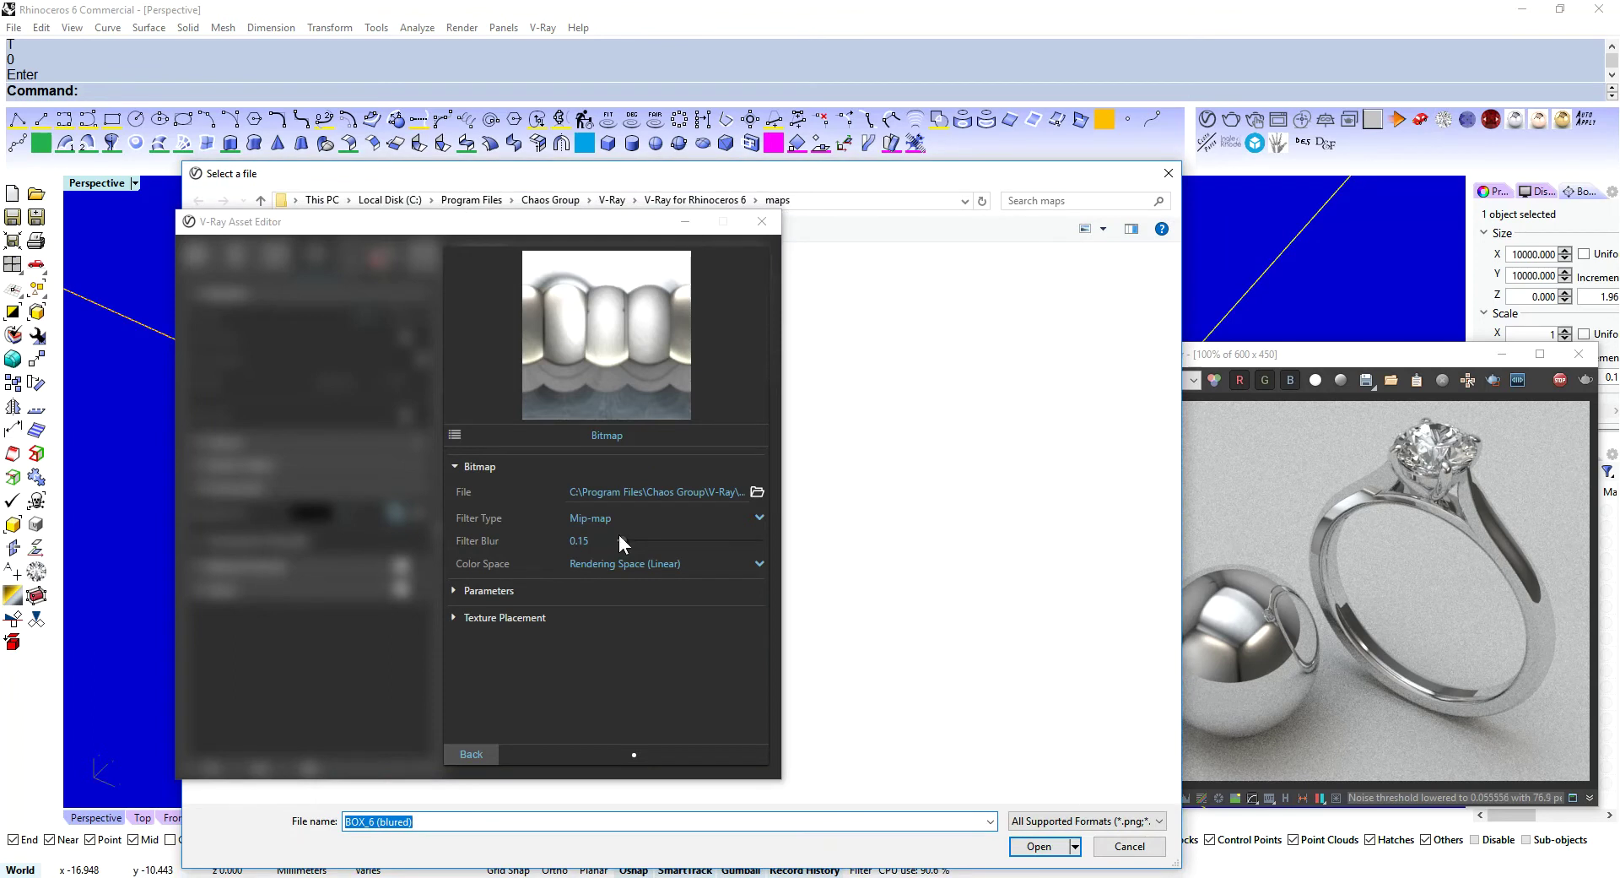
pyautogui.moveTo(665, 182); pyautogui.dragTo(1097, 182)
pyautogui.click(898, 291)
pyautogui.click(1476, 848)
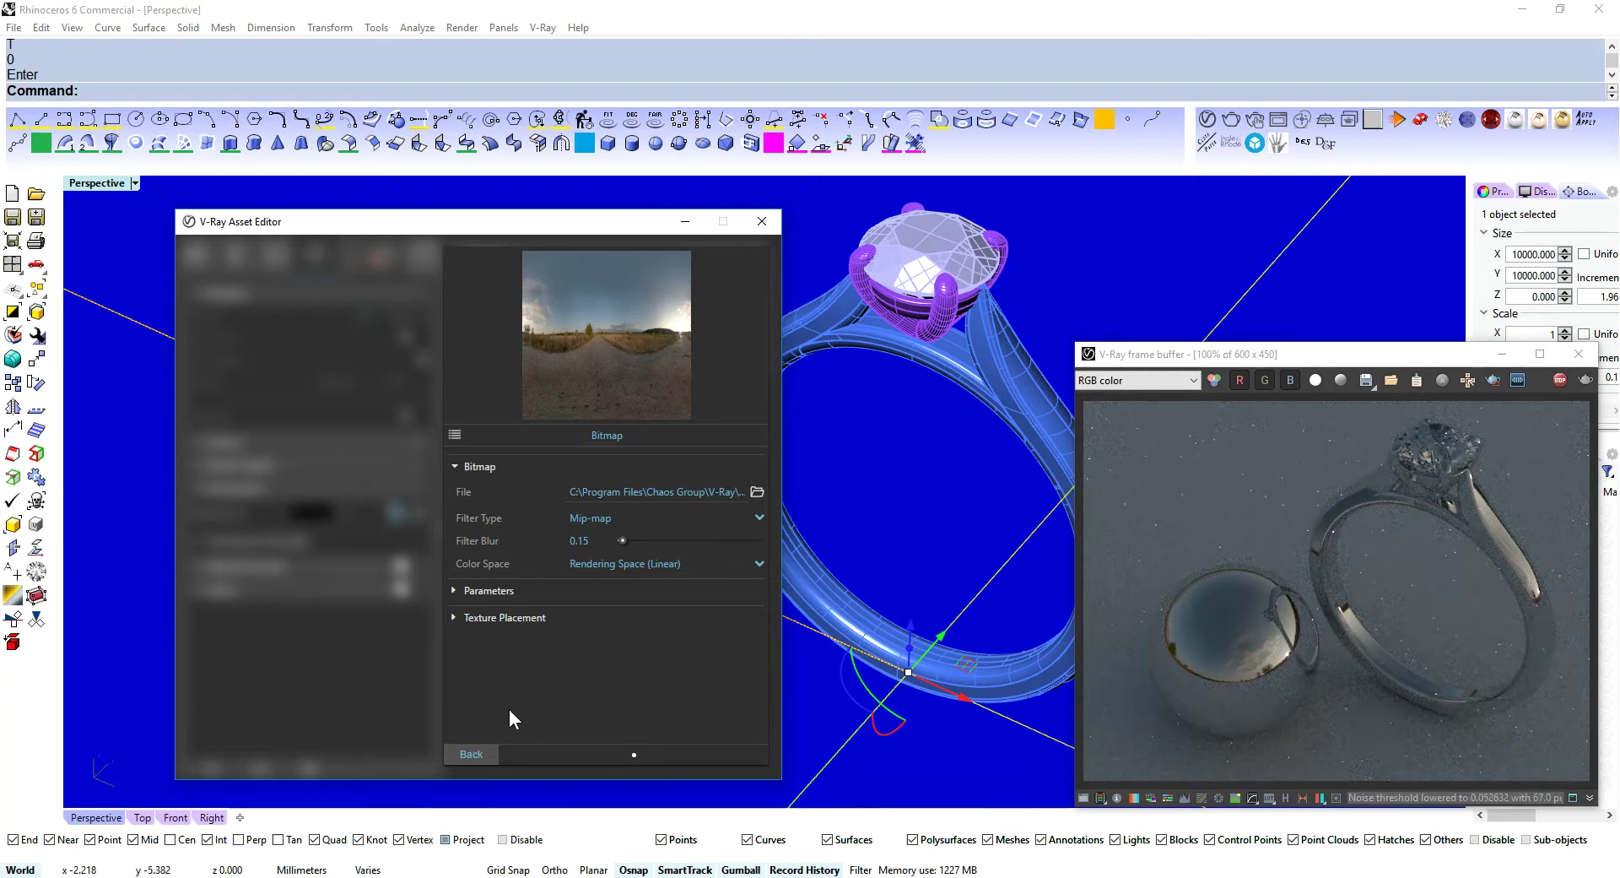
pyautogui.click(471, 754)
# - Raise the environment background intensity to 10
pyautogui.write('10')
pyautogui.press('Return')
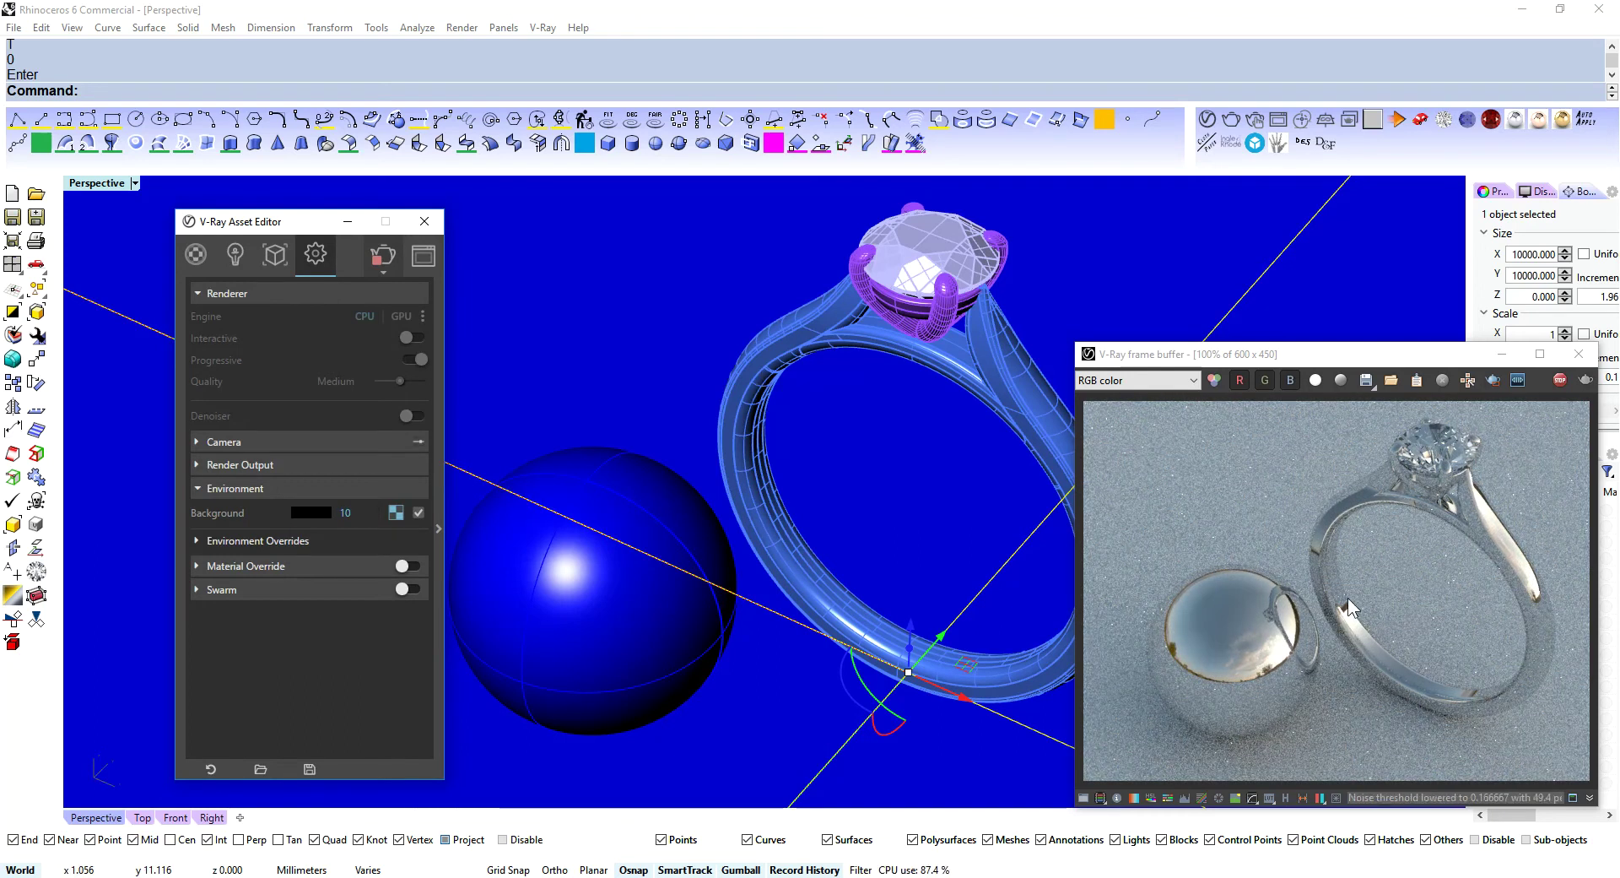
pyautogui.click(396, 512)
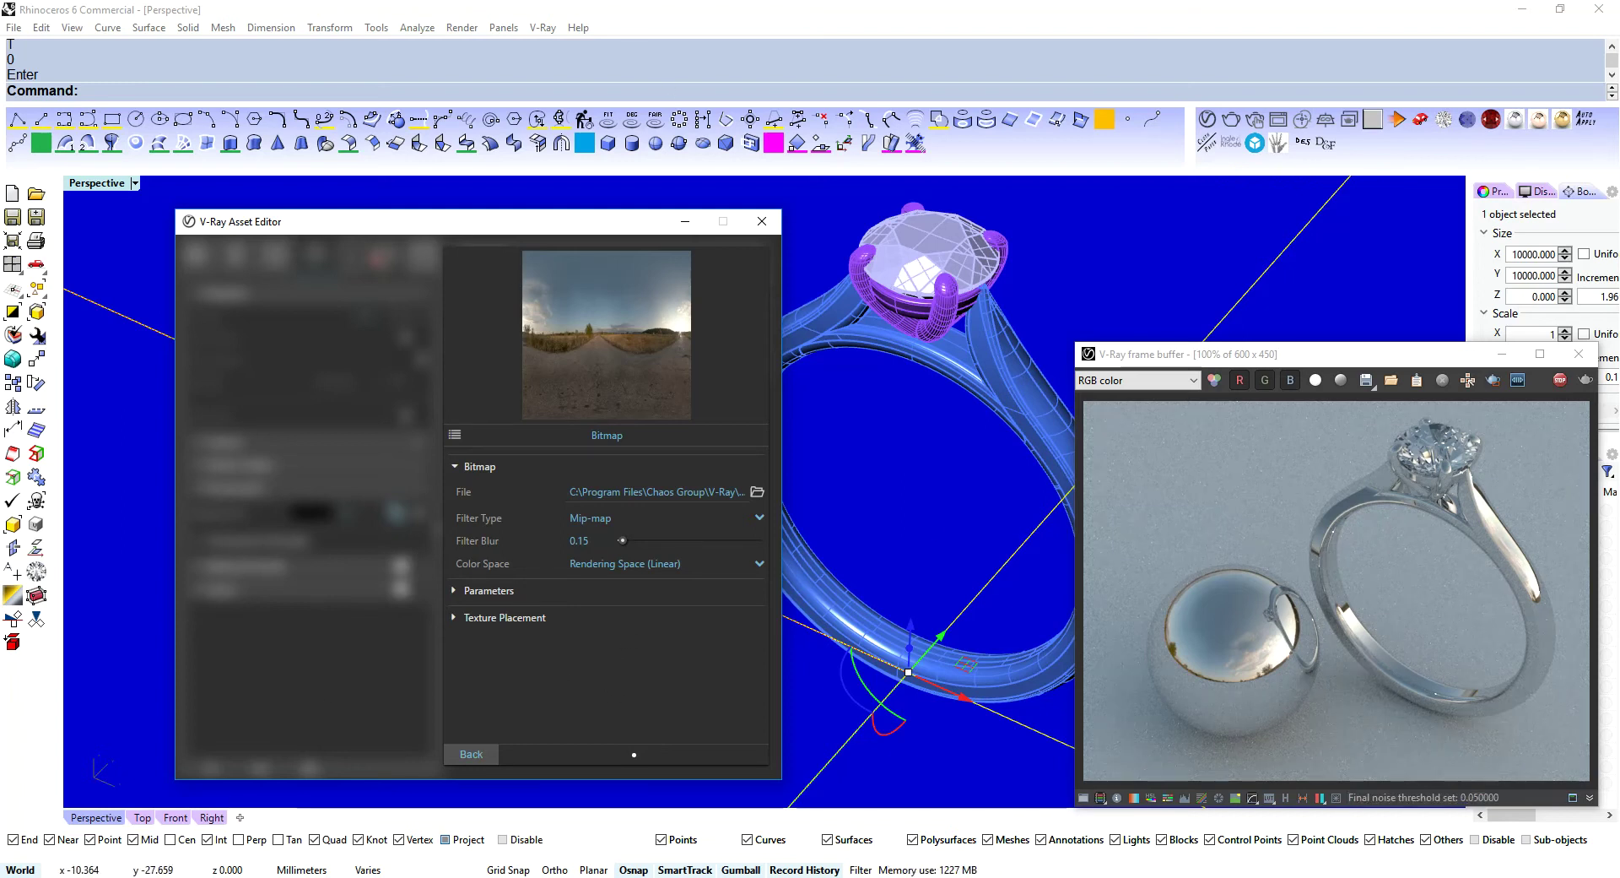
# - Bring up the HDRi Pack 1 page in the browser and scroll through its studio maps
pyautogui.click(105, 812)
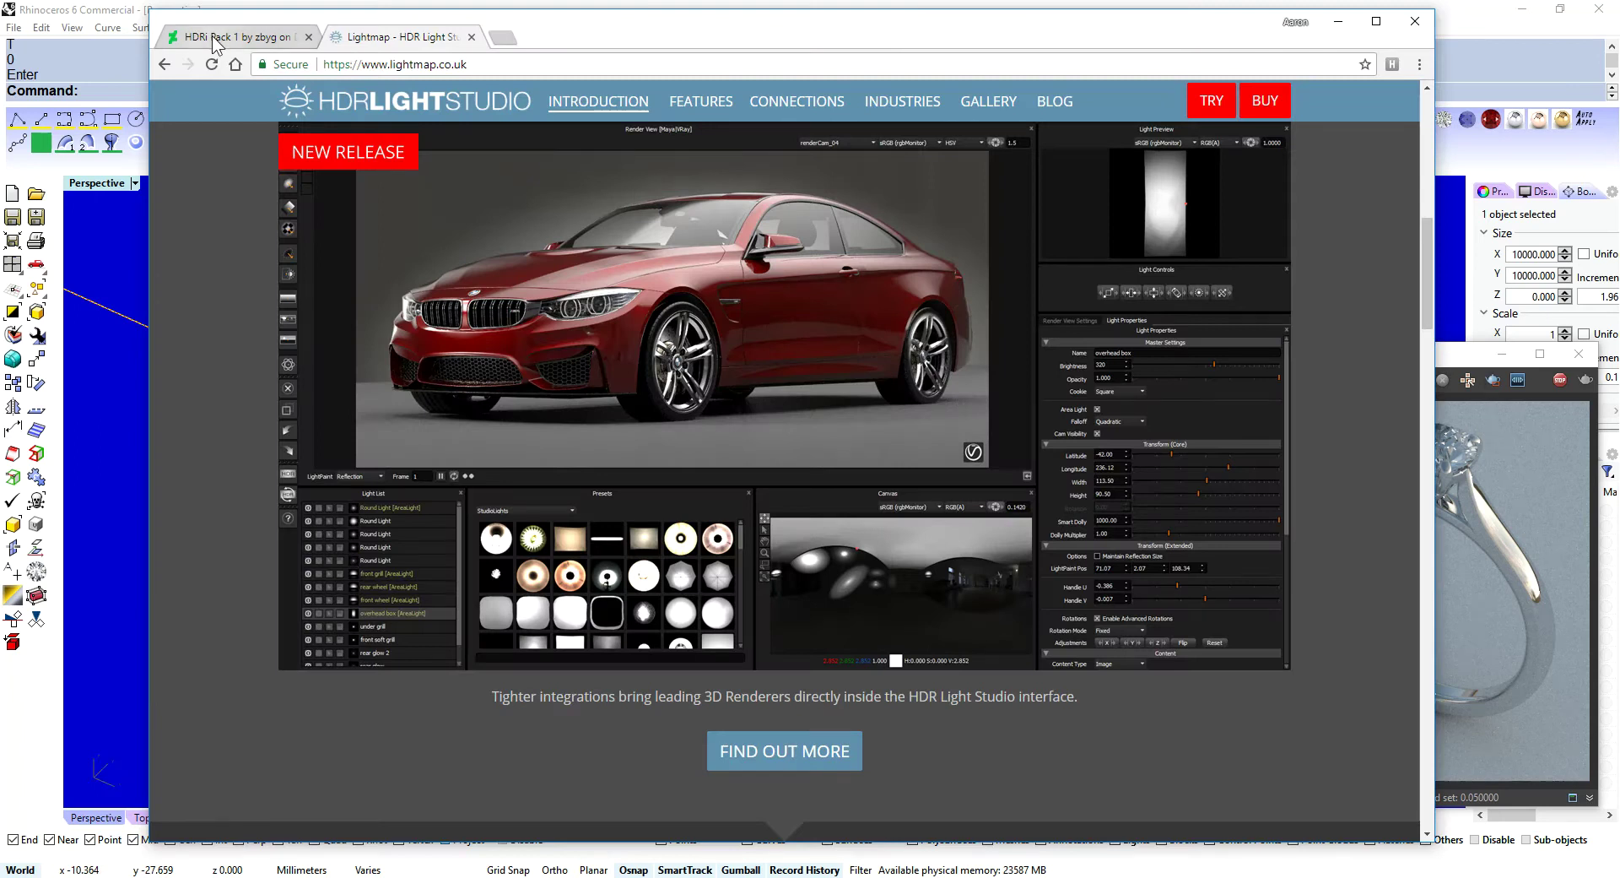
pyautogui.click(213, 39)
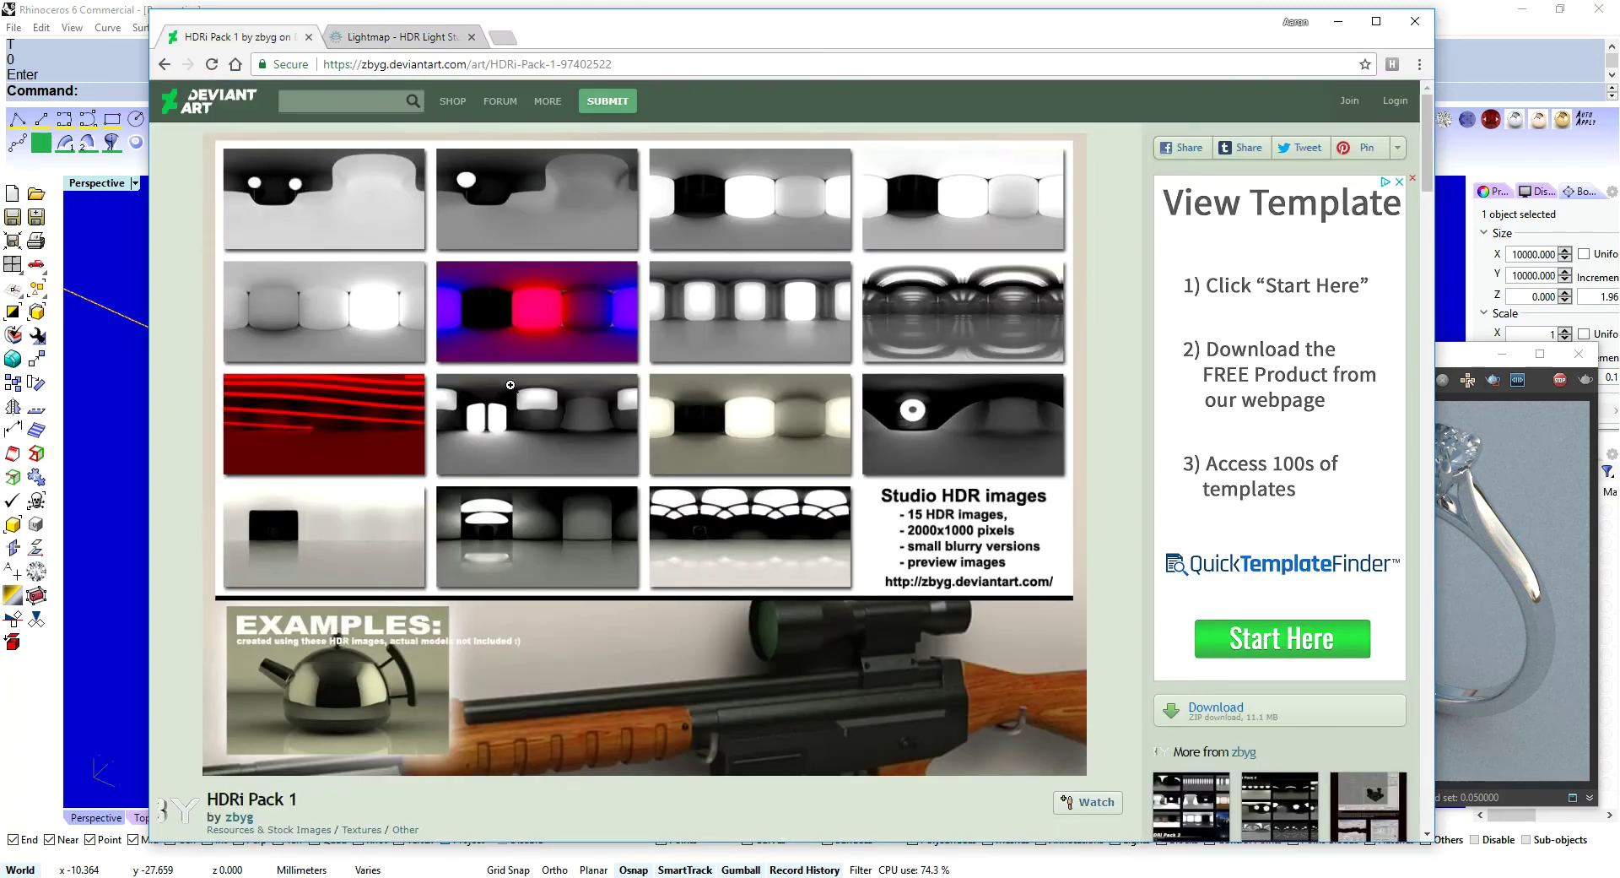
pyautogui.scroll(-1, 510, 387)
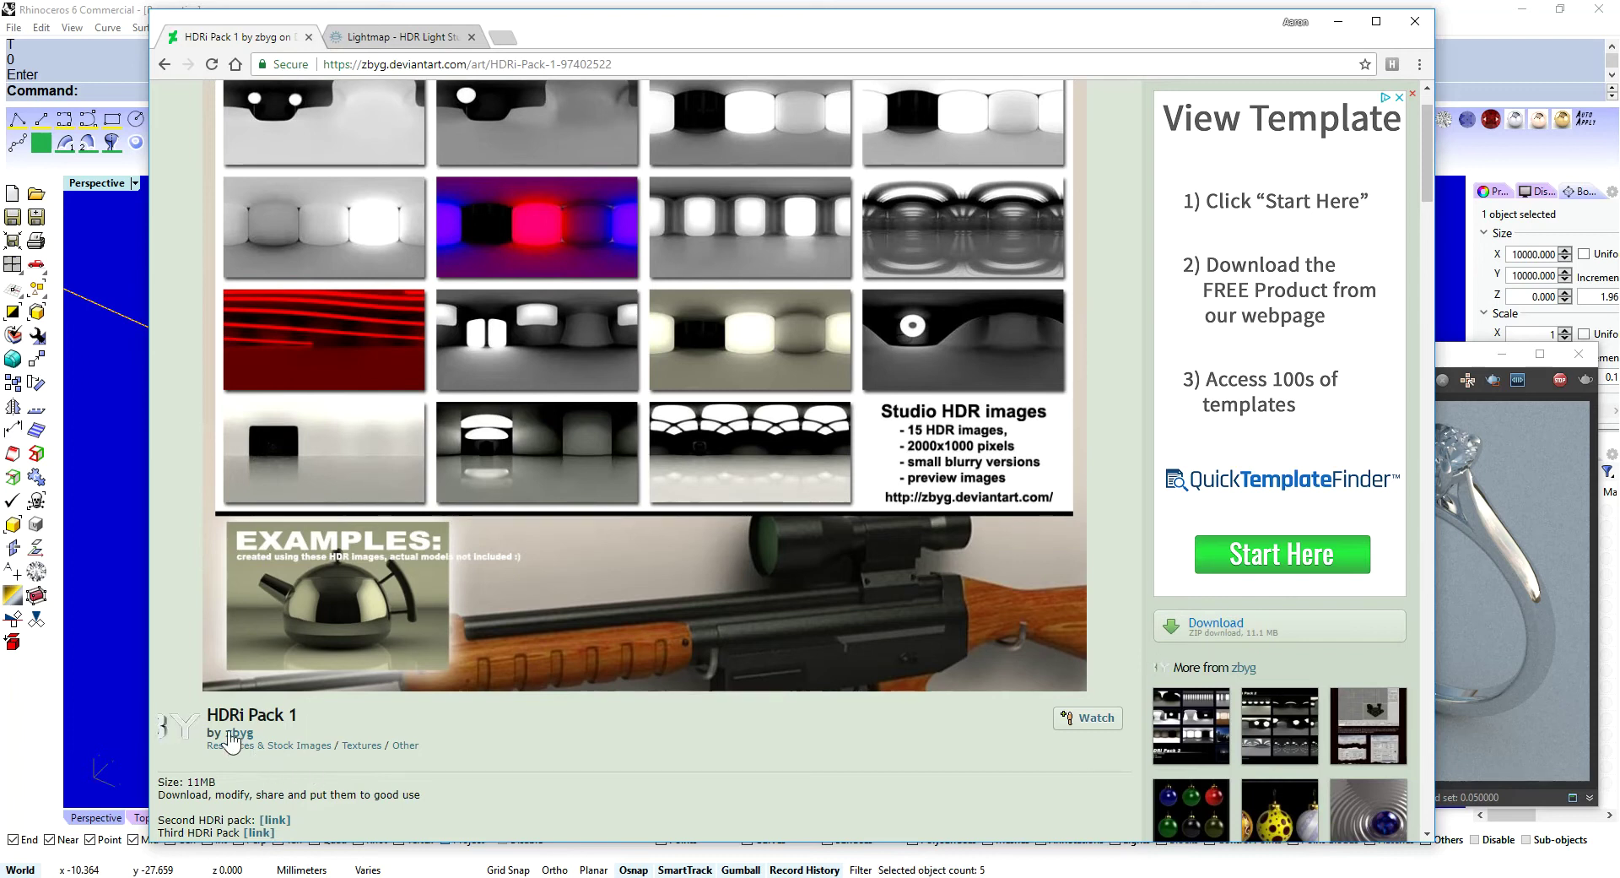
pyautogui.scroll(1, 499, 710)
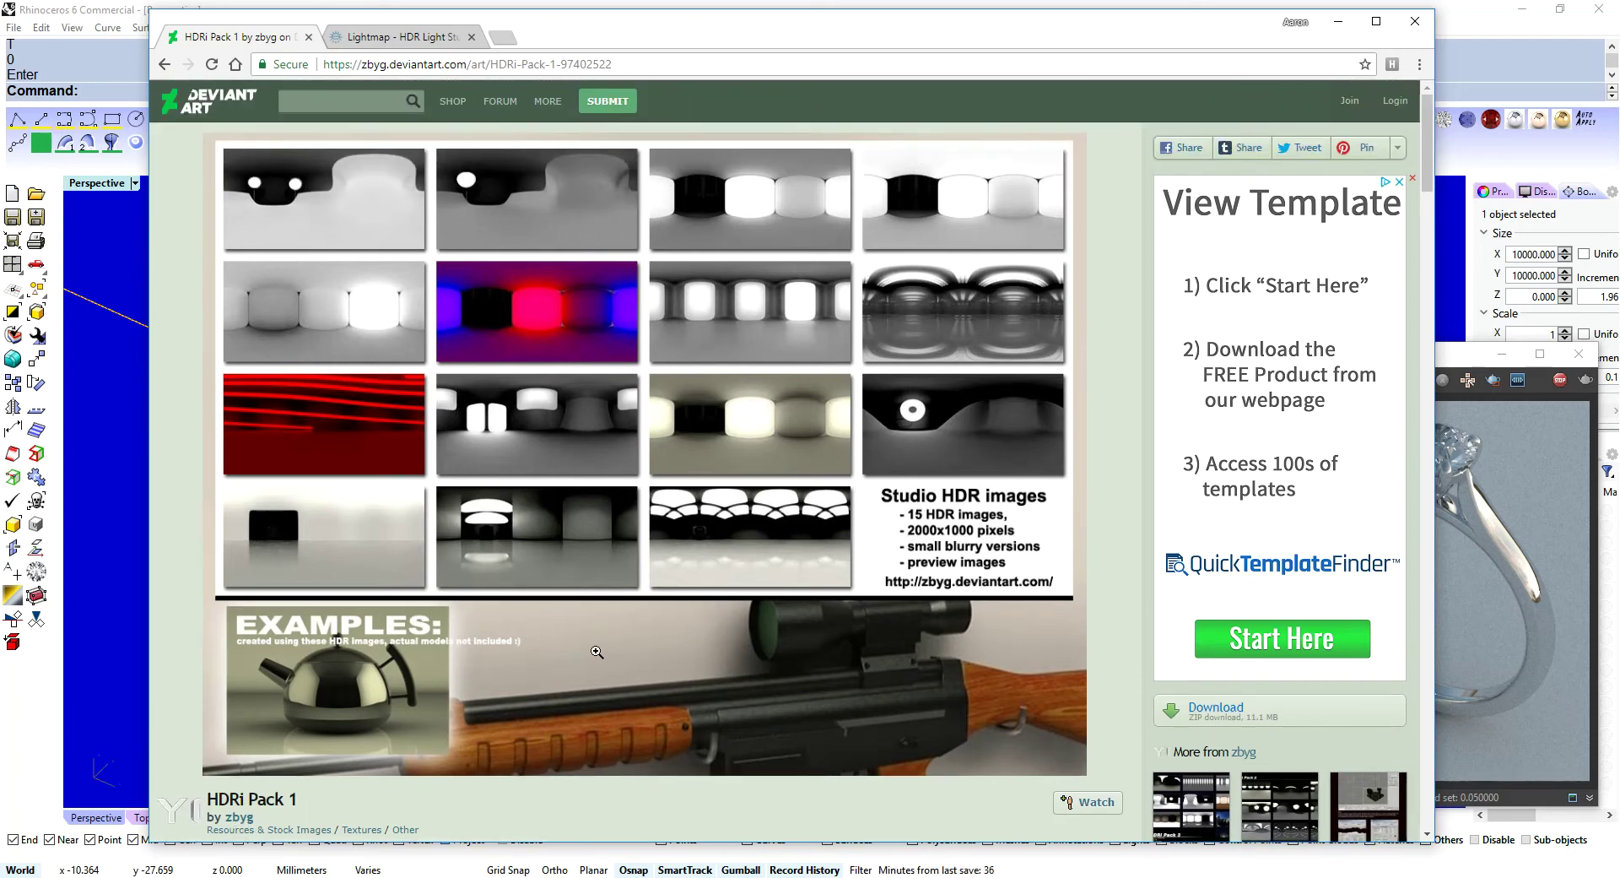
pyautogui.scroll(-2, 597, 652)
pyautogui.scroll(2, 544, 642)
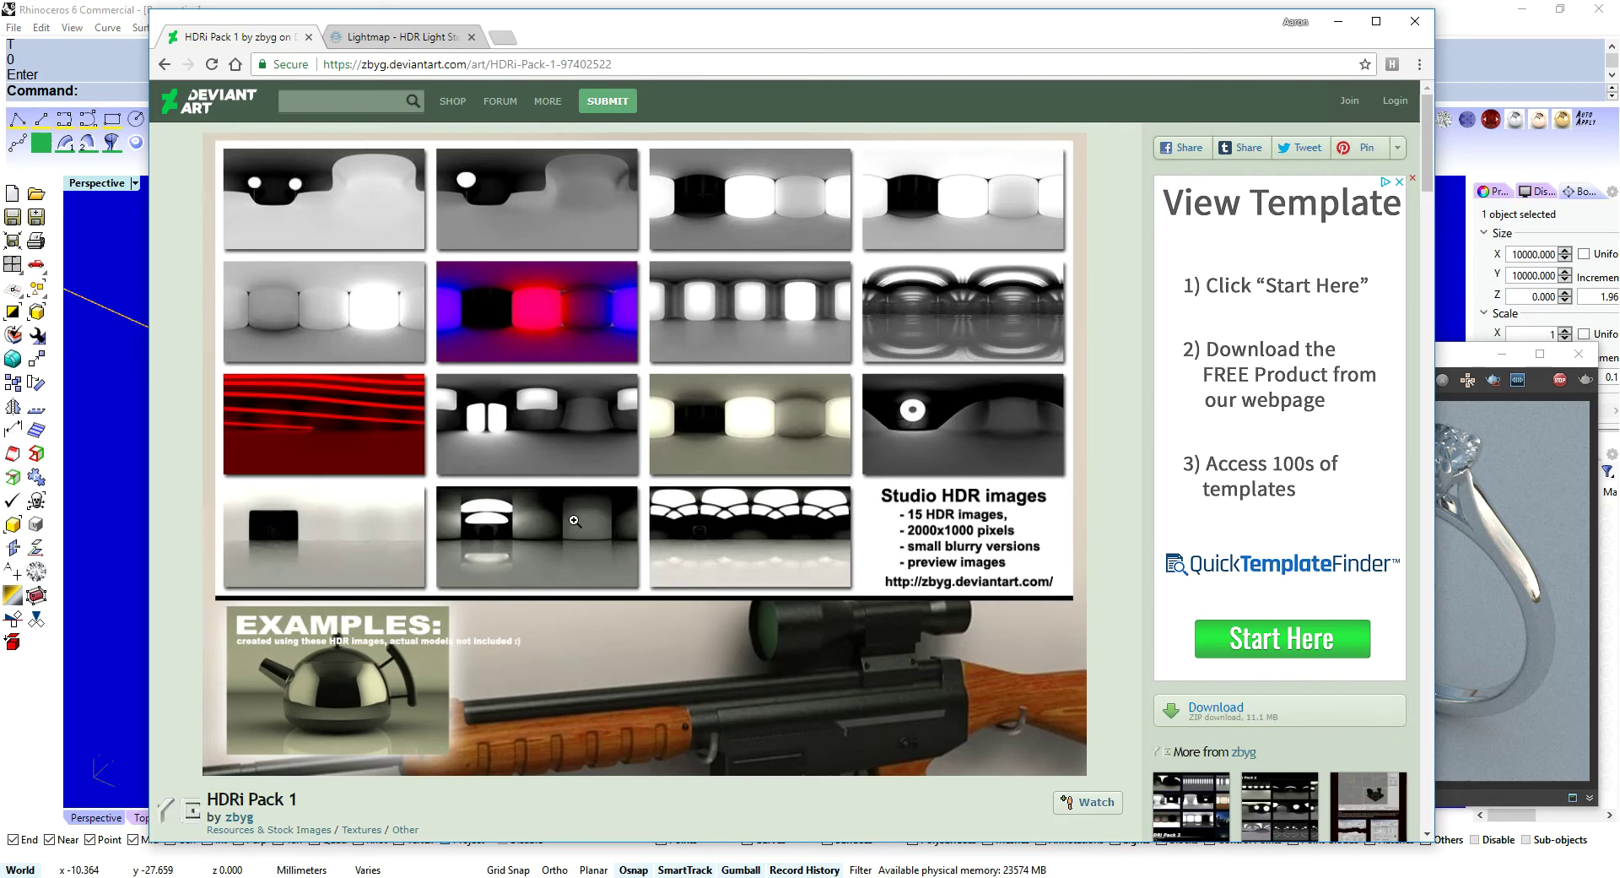
pyautogui.scroll(-2, 575, 521)
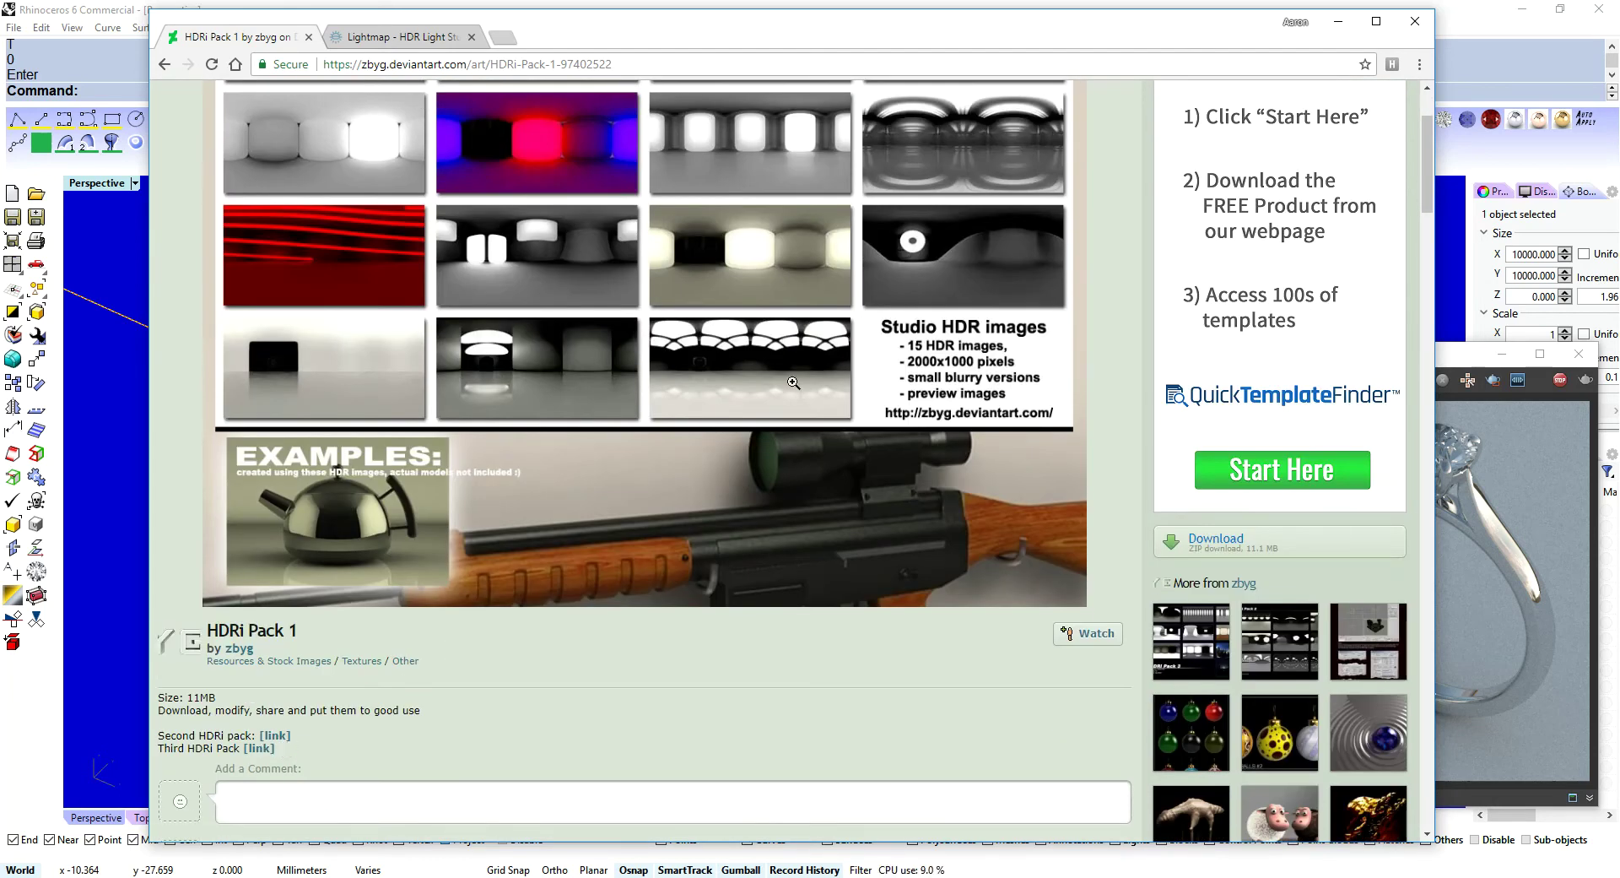
pyautogui.scroll(1, 349, 307)
pyautogui.scroll(1, 599, 222)
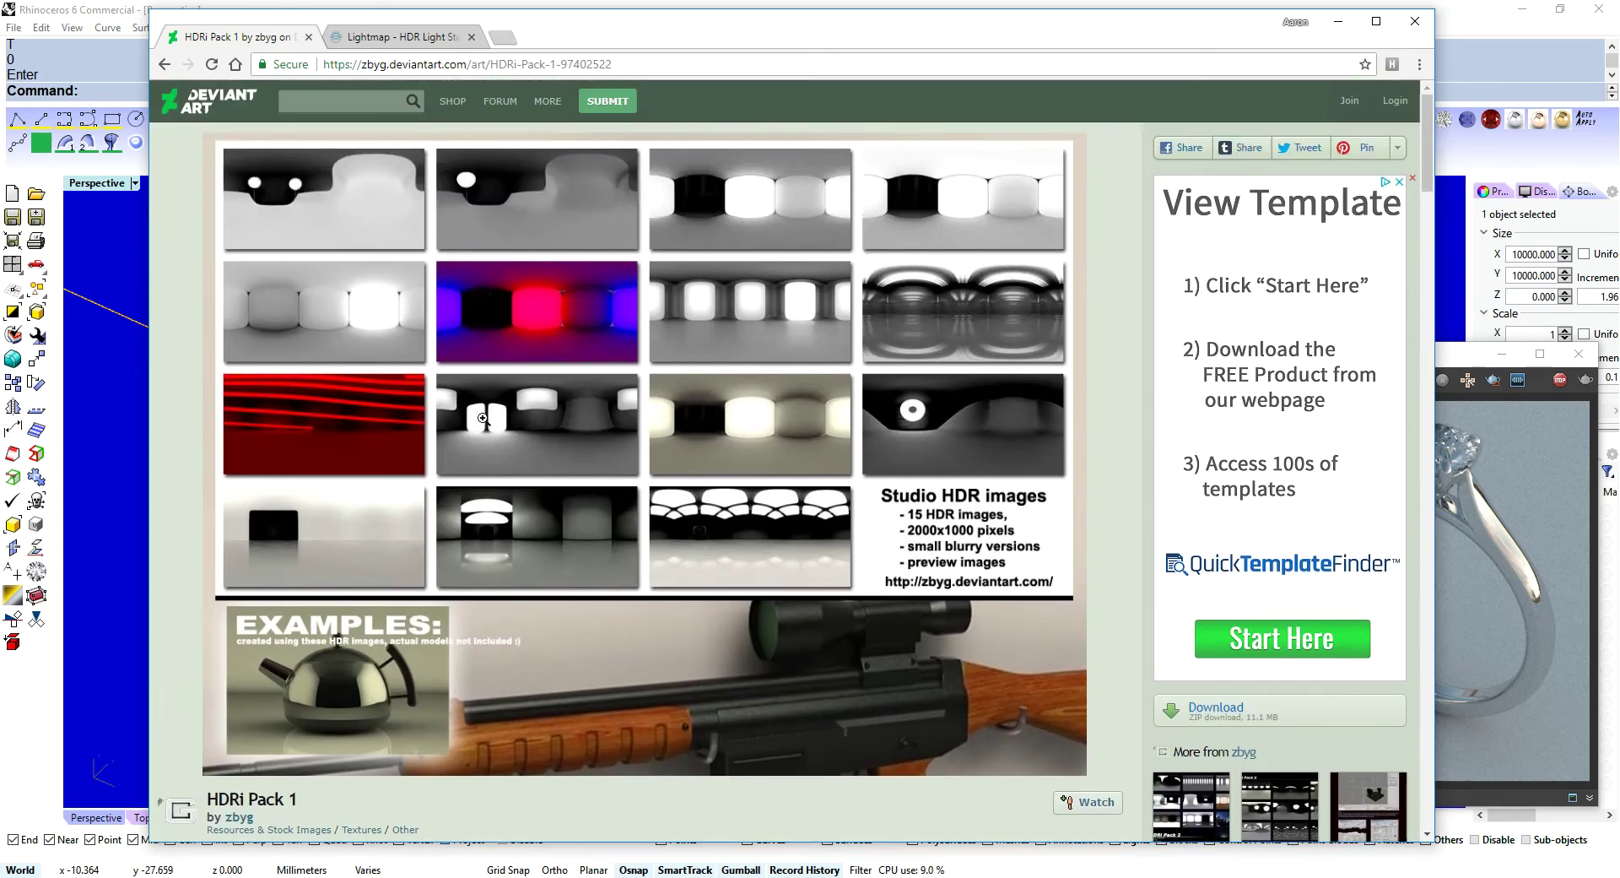
pyautogui.scroll(-1, 348, 763)
pyautogui.scroll(-1, 292, 812)
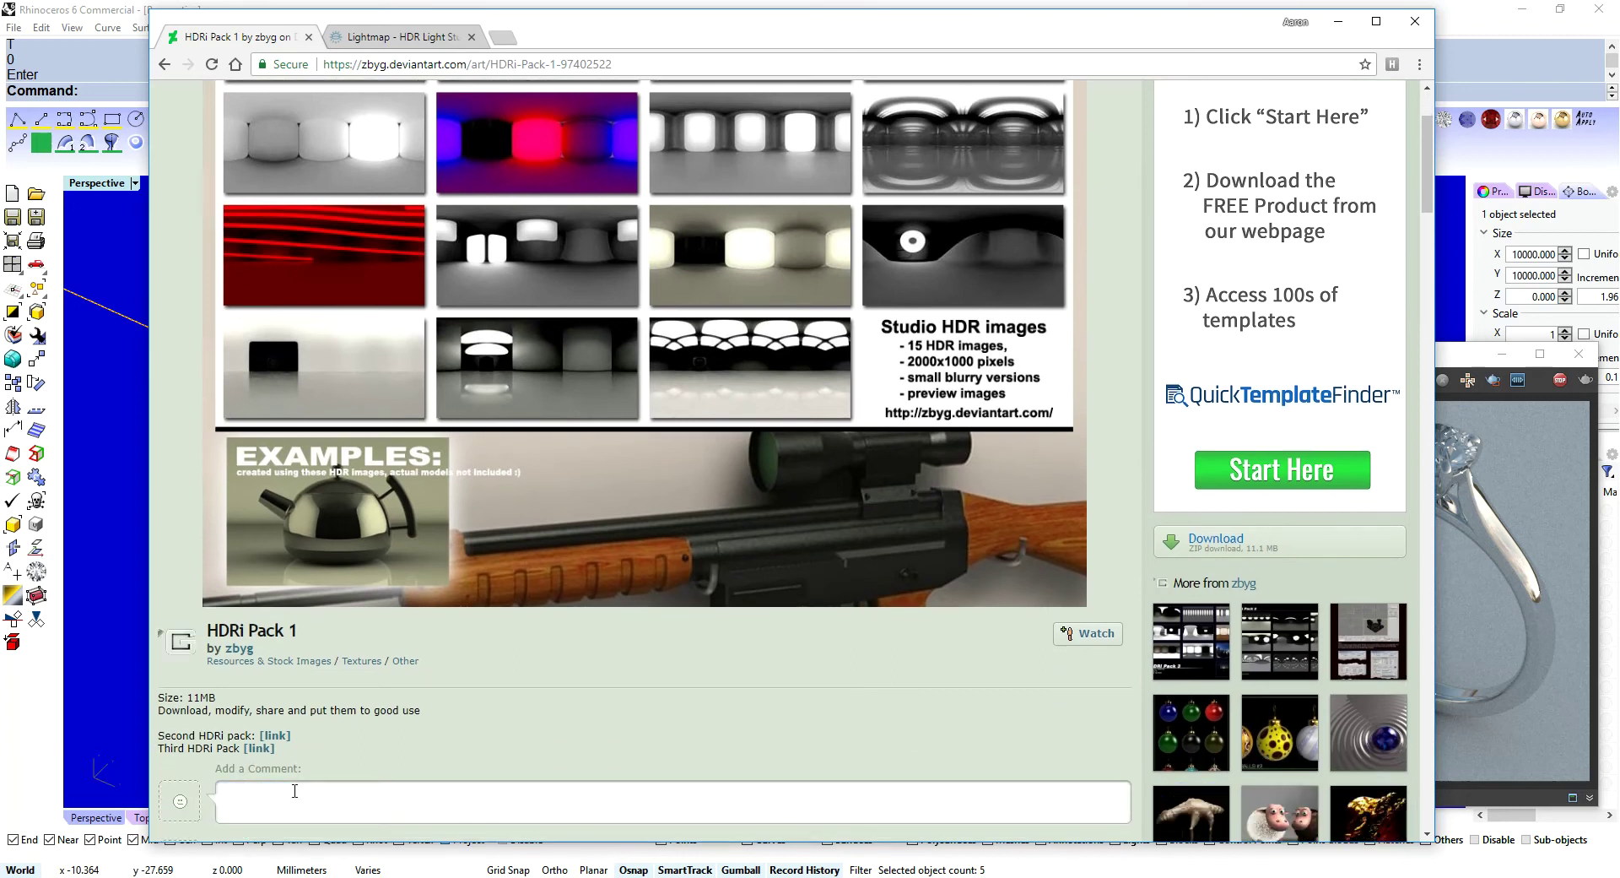
# - Move on to the HDRi Pack 2 page, then the HDRi Pack 3 page
pyautogui.click(277, 737)
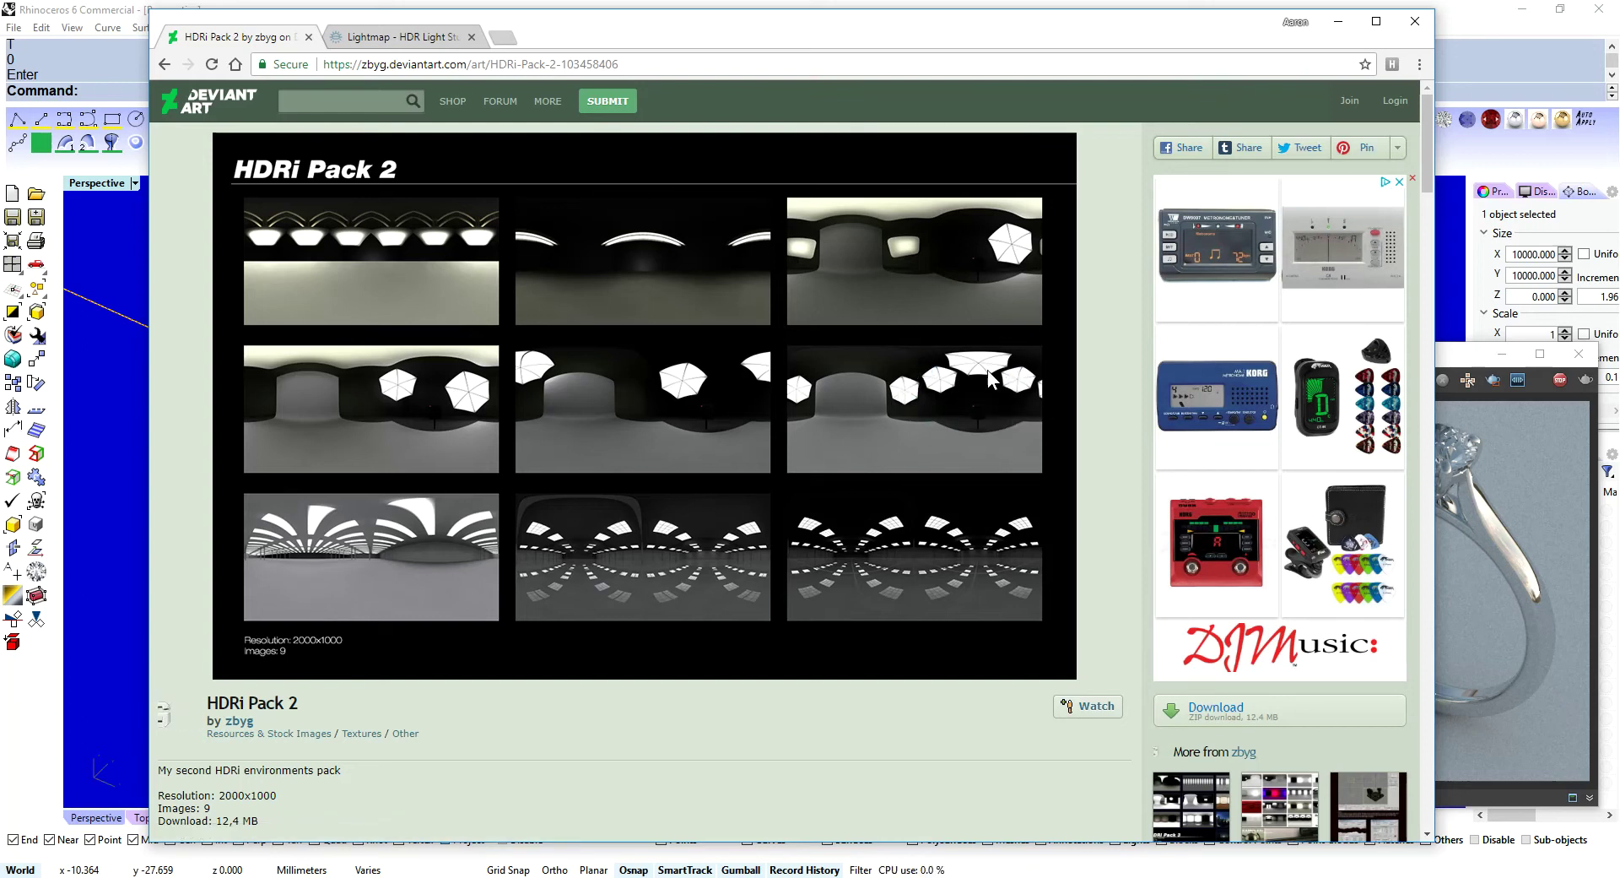
pyautogui.scroll(-3, 495, 633)
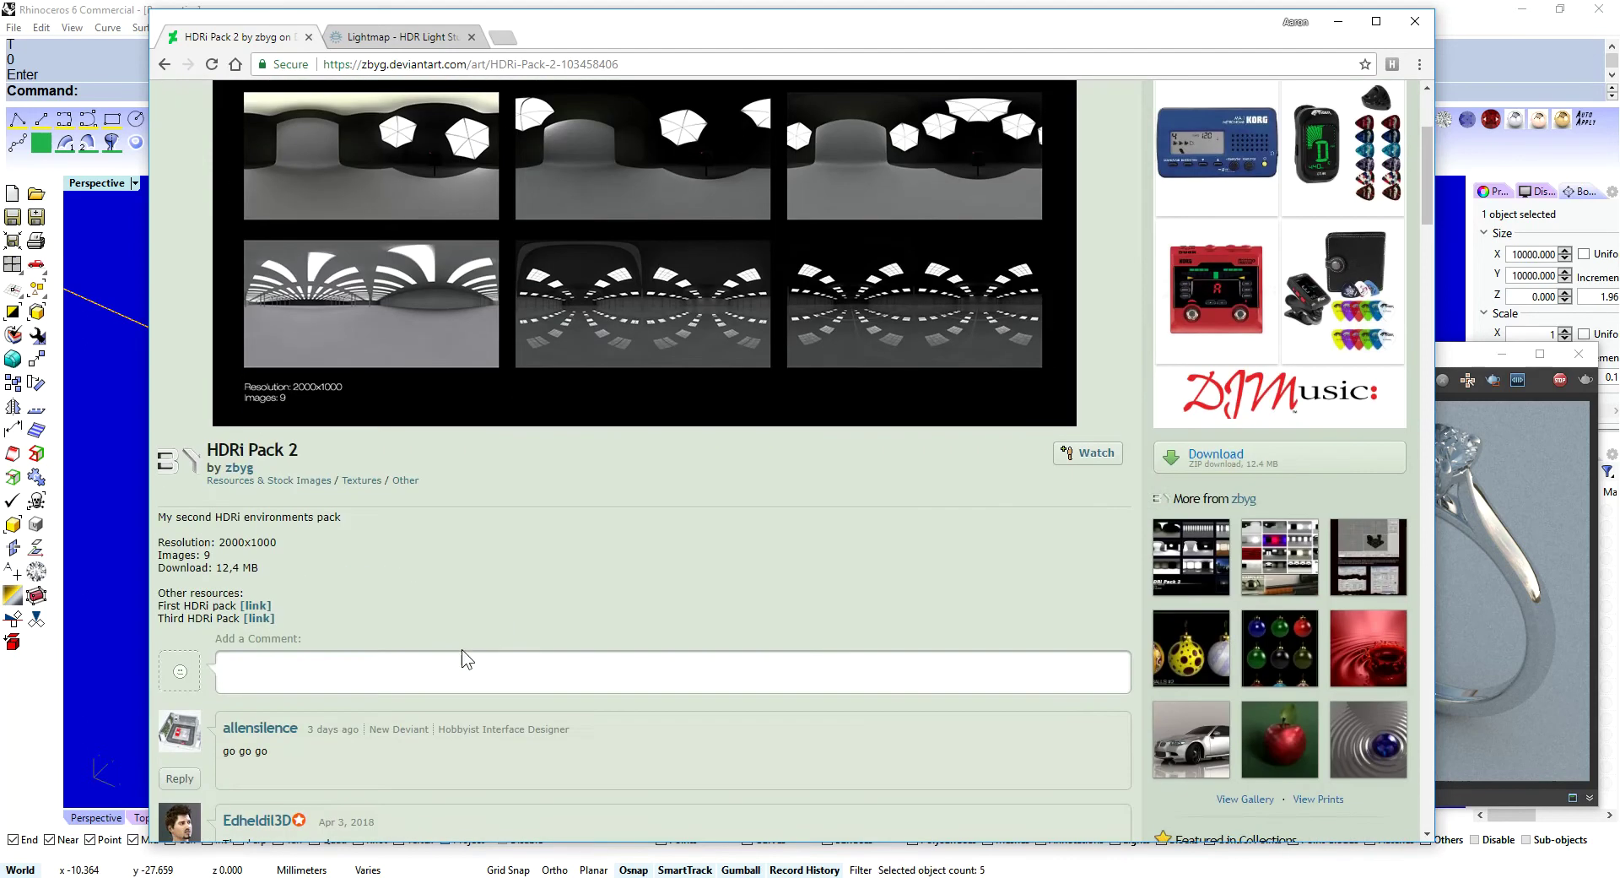
pyautogui.click(271, 620)
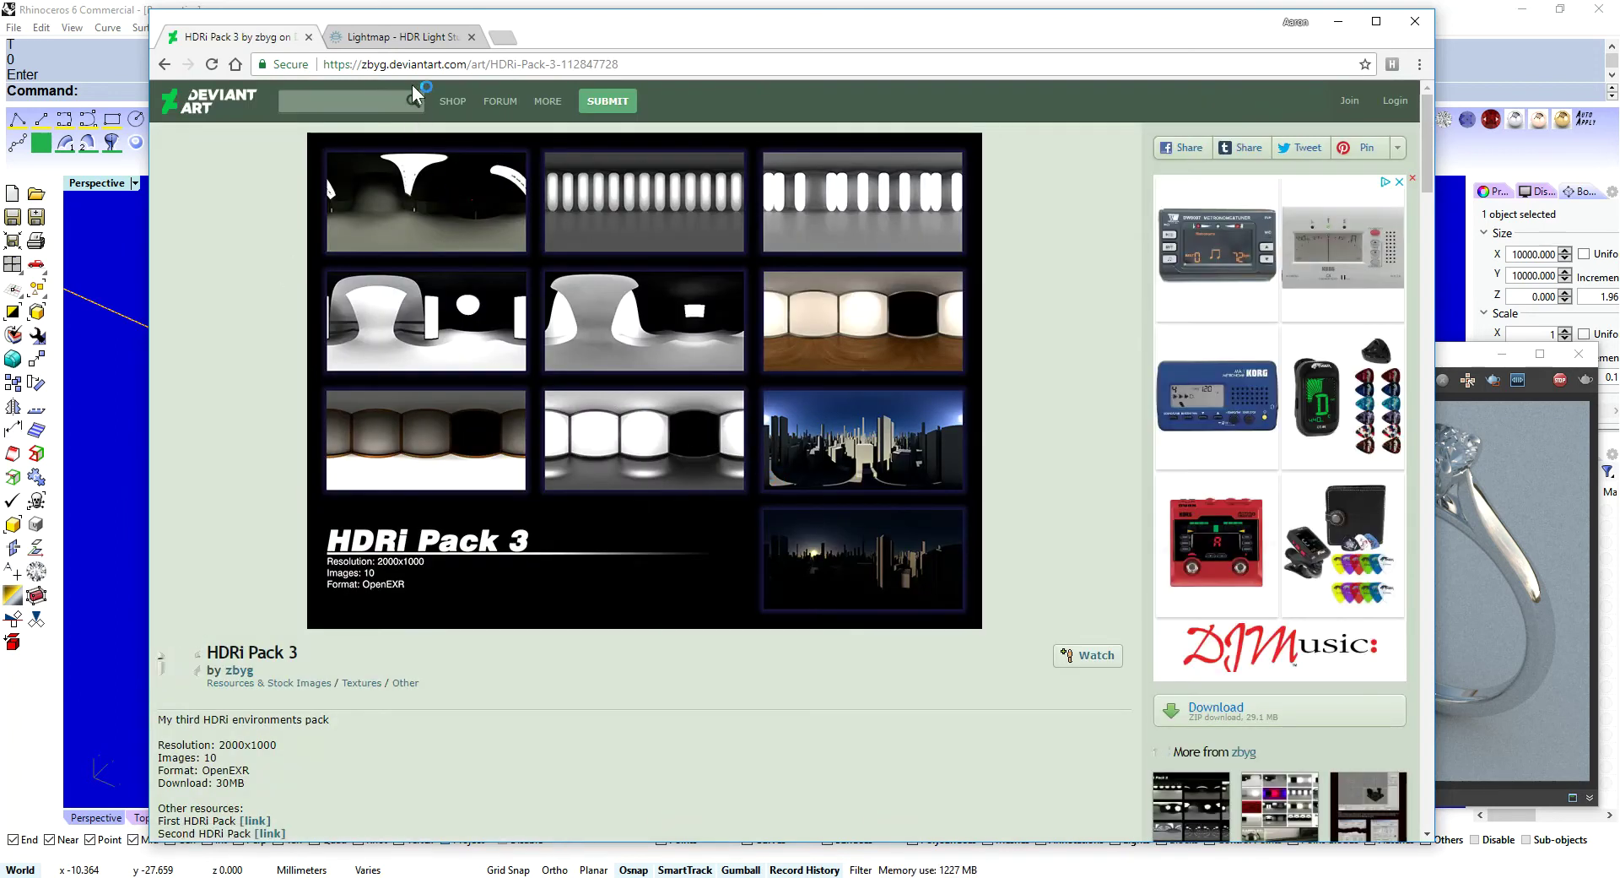
pyautogui.click(403, 40)
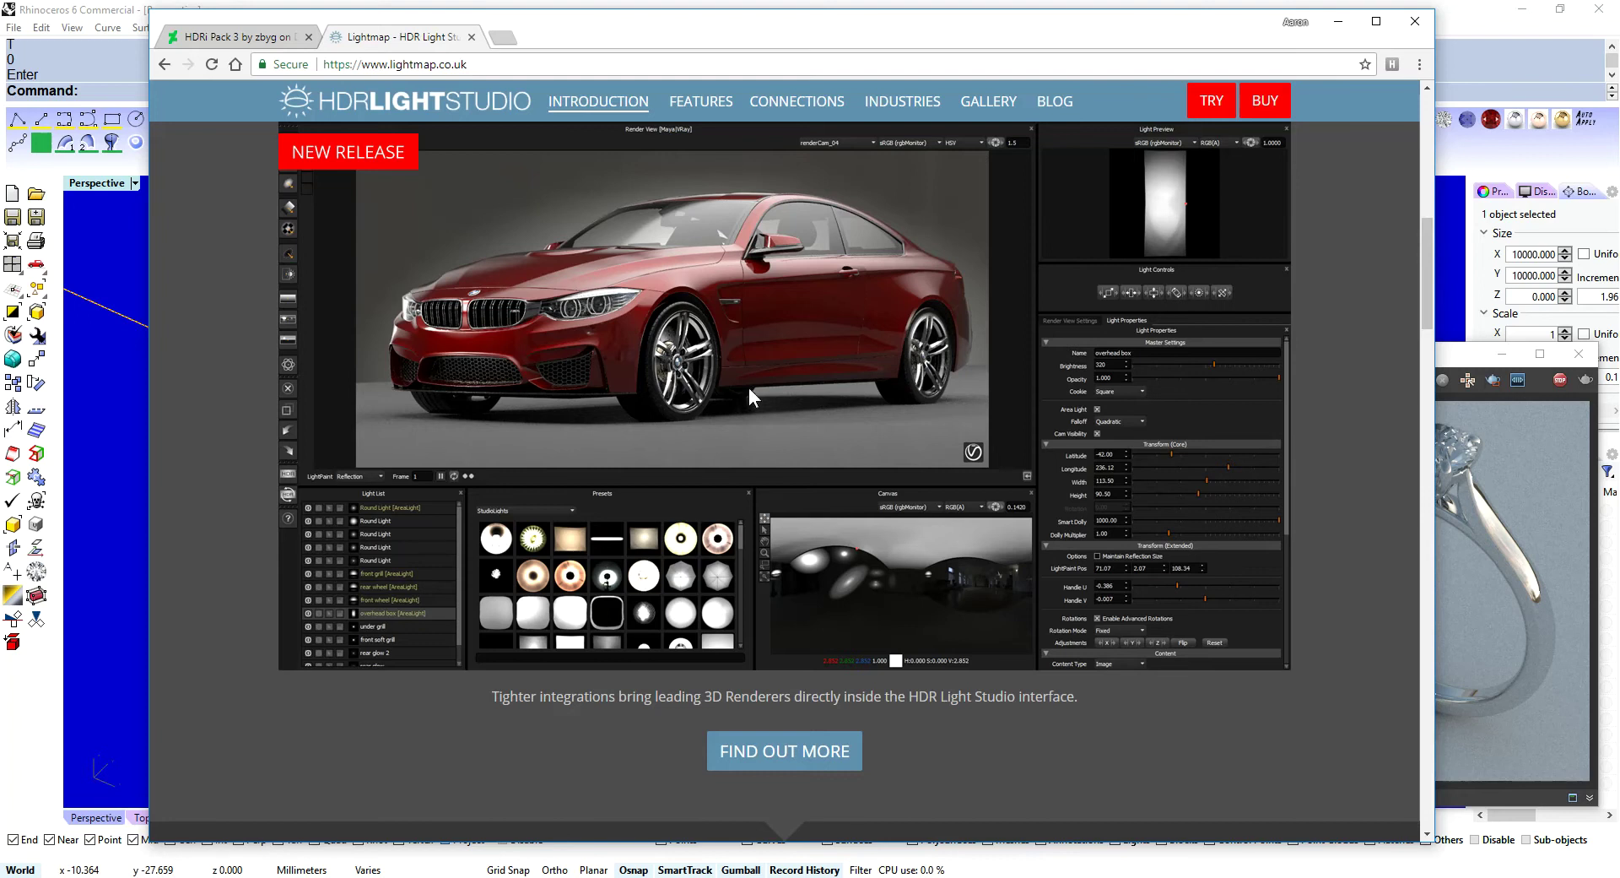
pyautogui.scroll(8, 782, 408)
pyautogui.scroll(2, 781, 408)
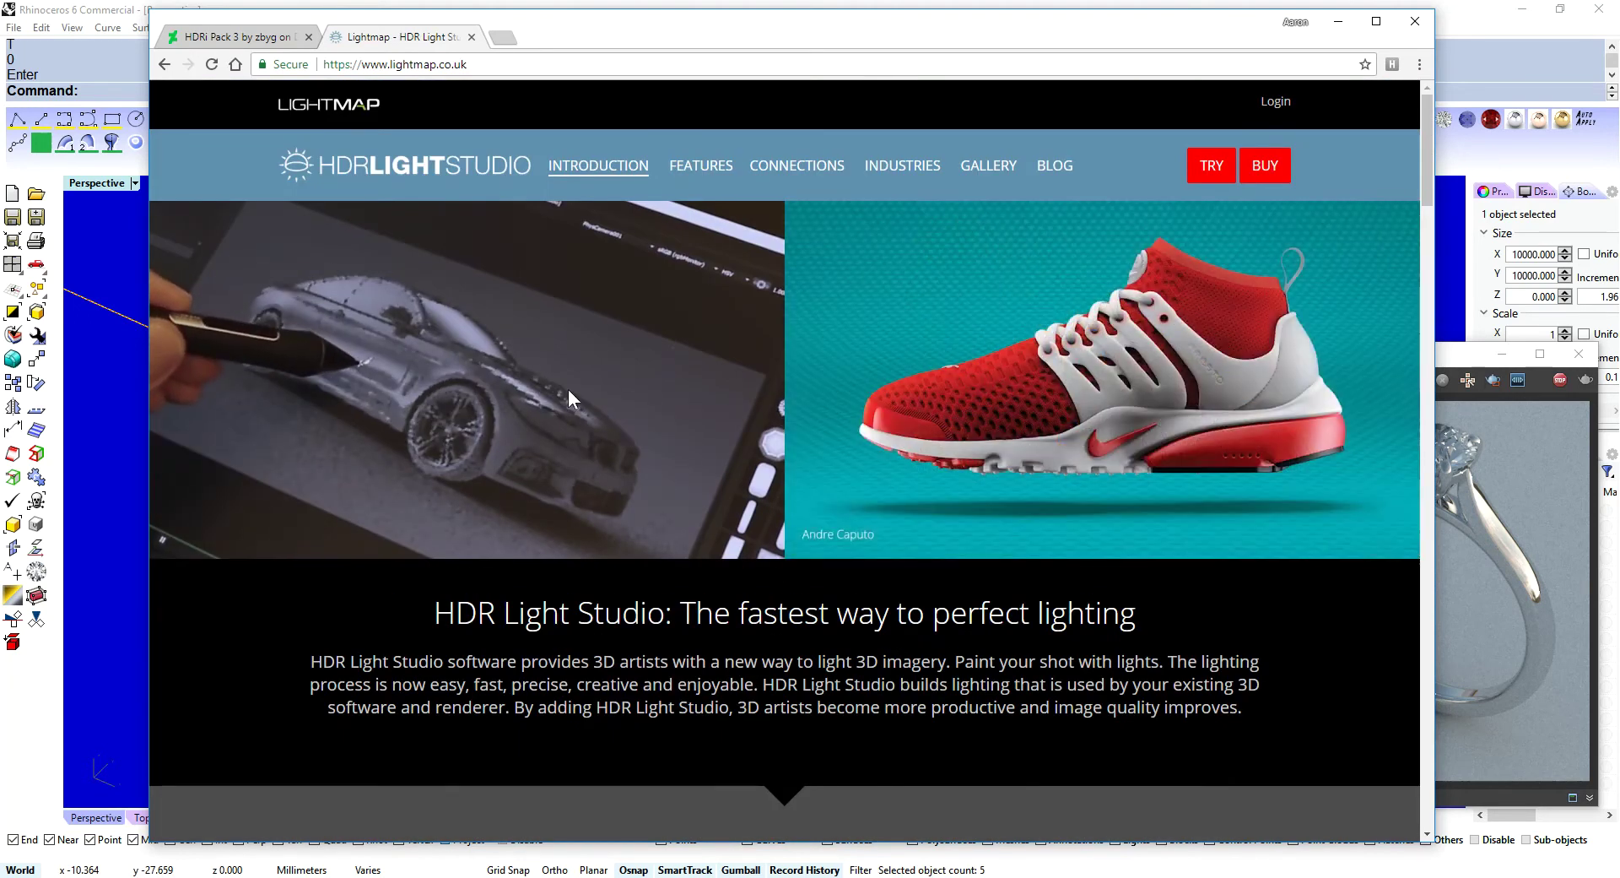
pyautogui.scroll(-3, 762, 393)
pyautogui.scroll(-6, 762, 394)
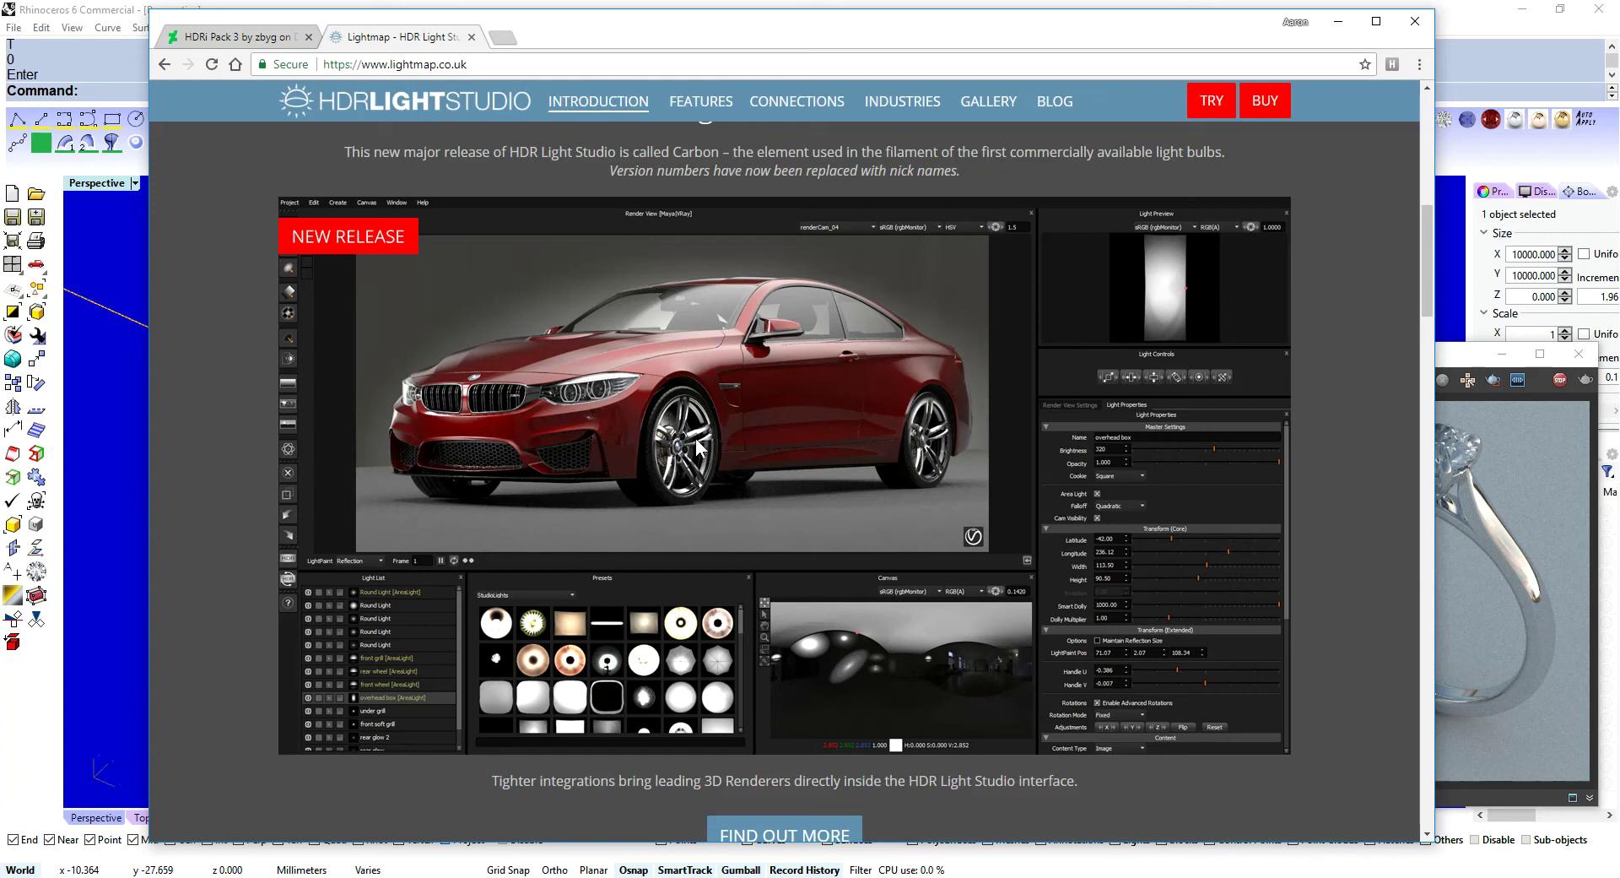
pyautogui.scroll(-2, 861, 483)
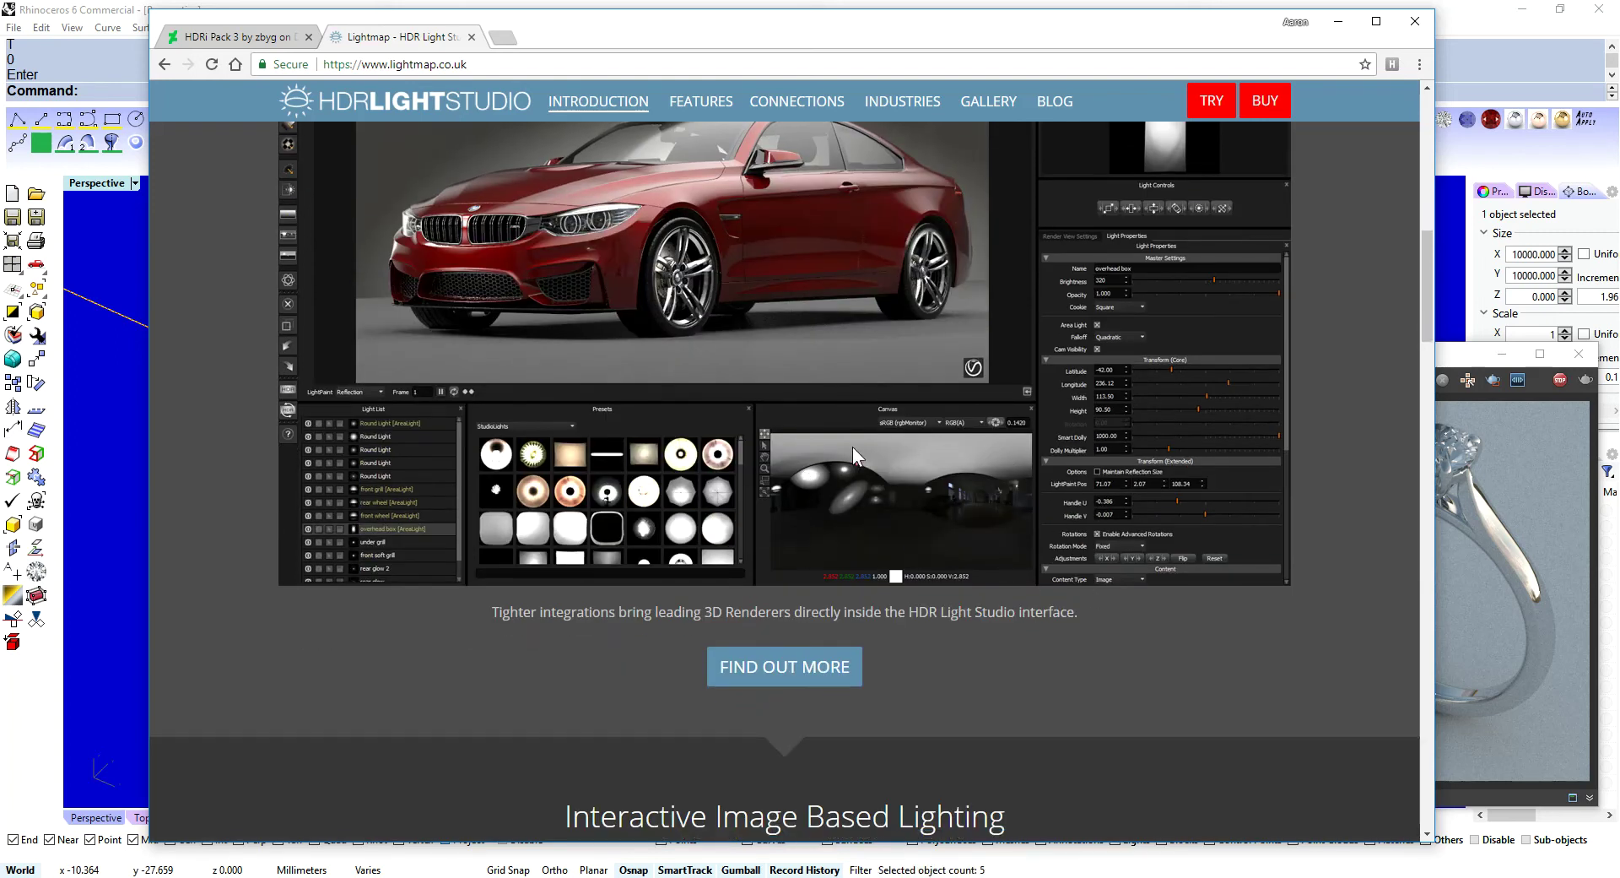
pyautogui.scroll(2, 871, 471)
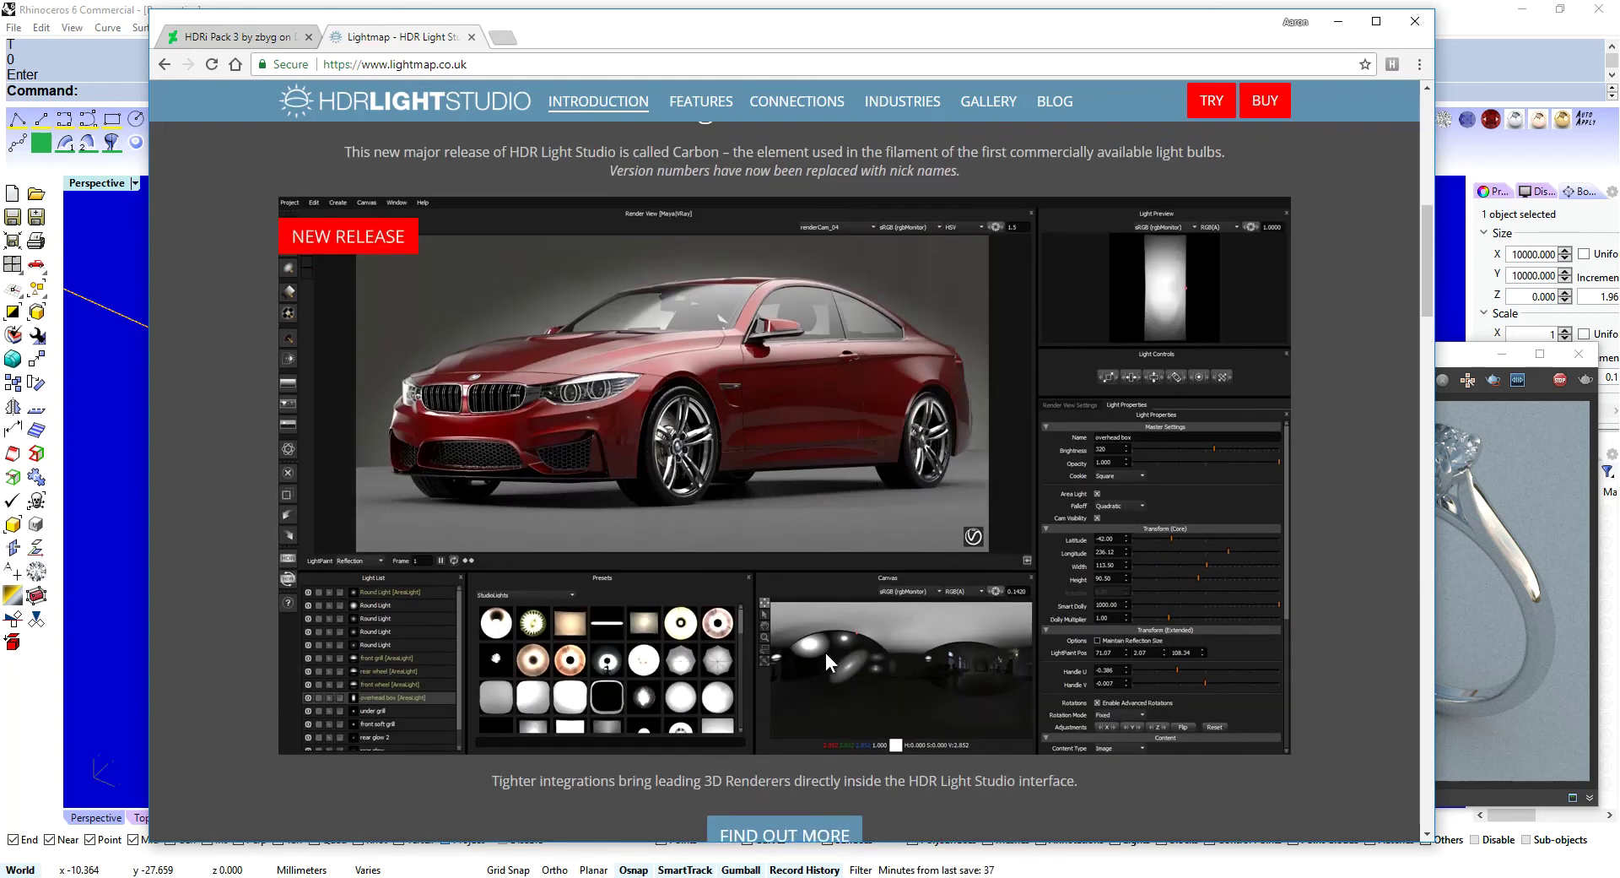
pyautogui.scroll(-1, 940, 643)
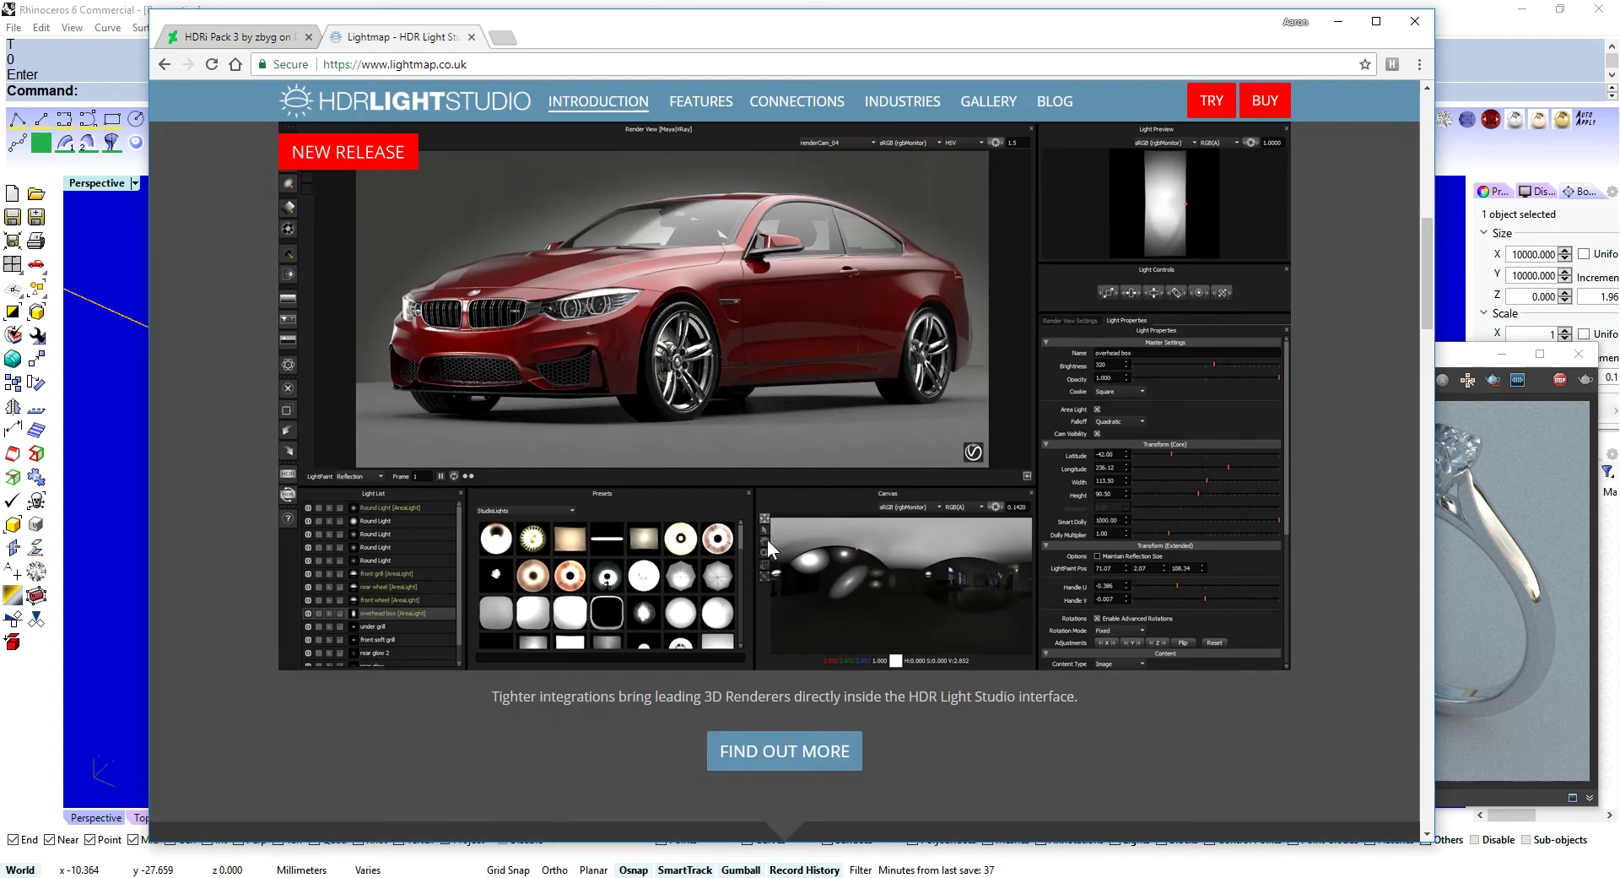
pyautogui.scroll(-7, 878, 413)
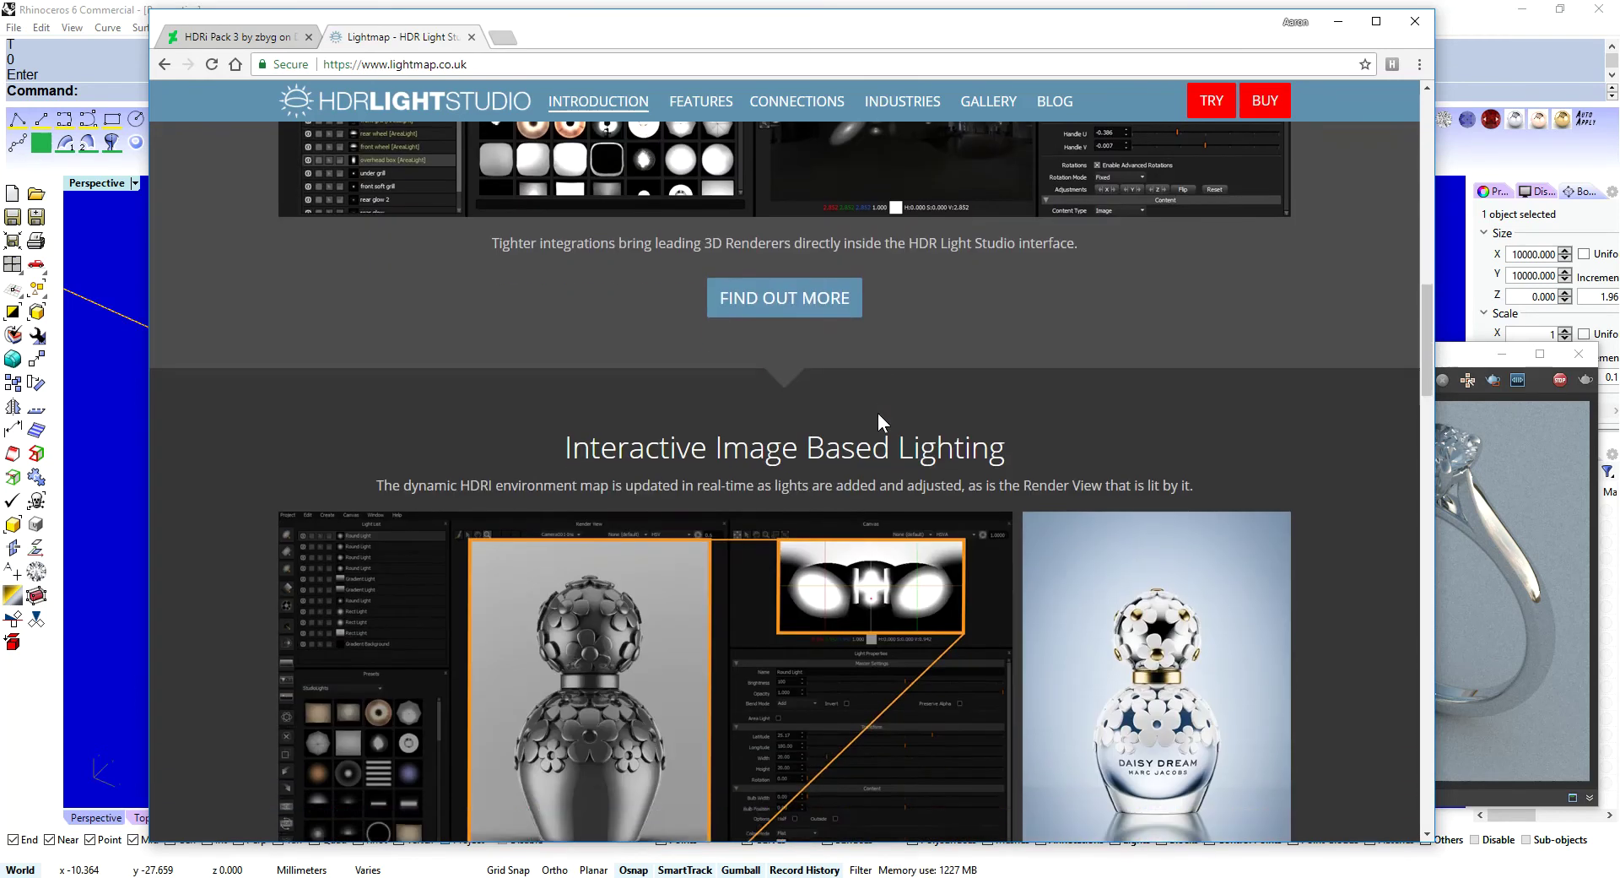
pyautogui.scroll(-1, 888, 370)
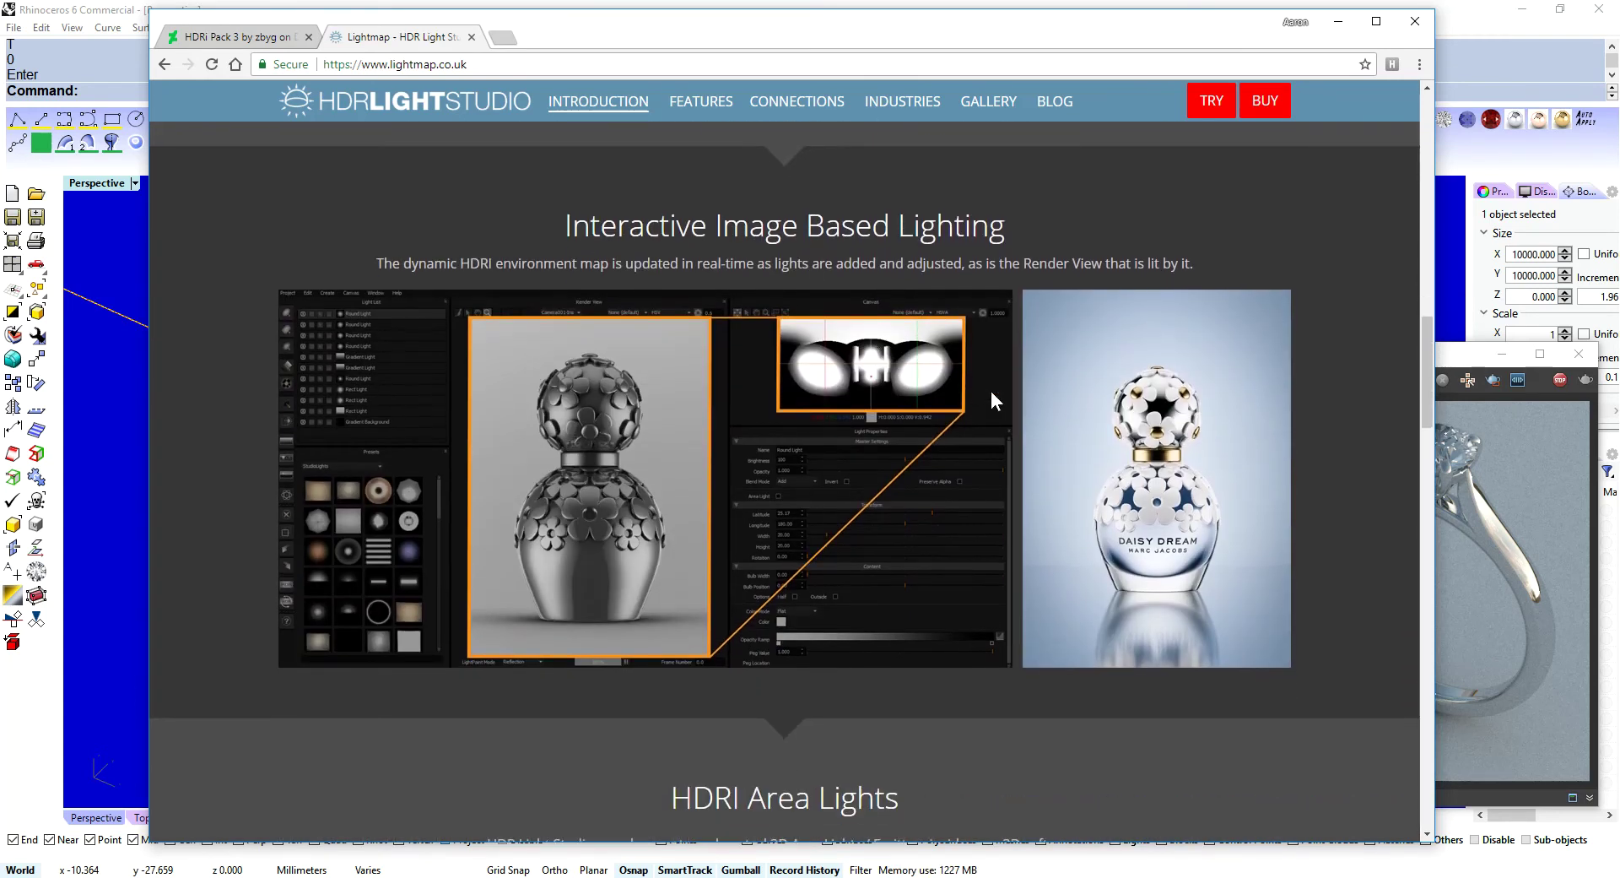
pyautogui.scroll(-7, 871, 342)
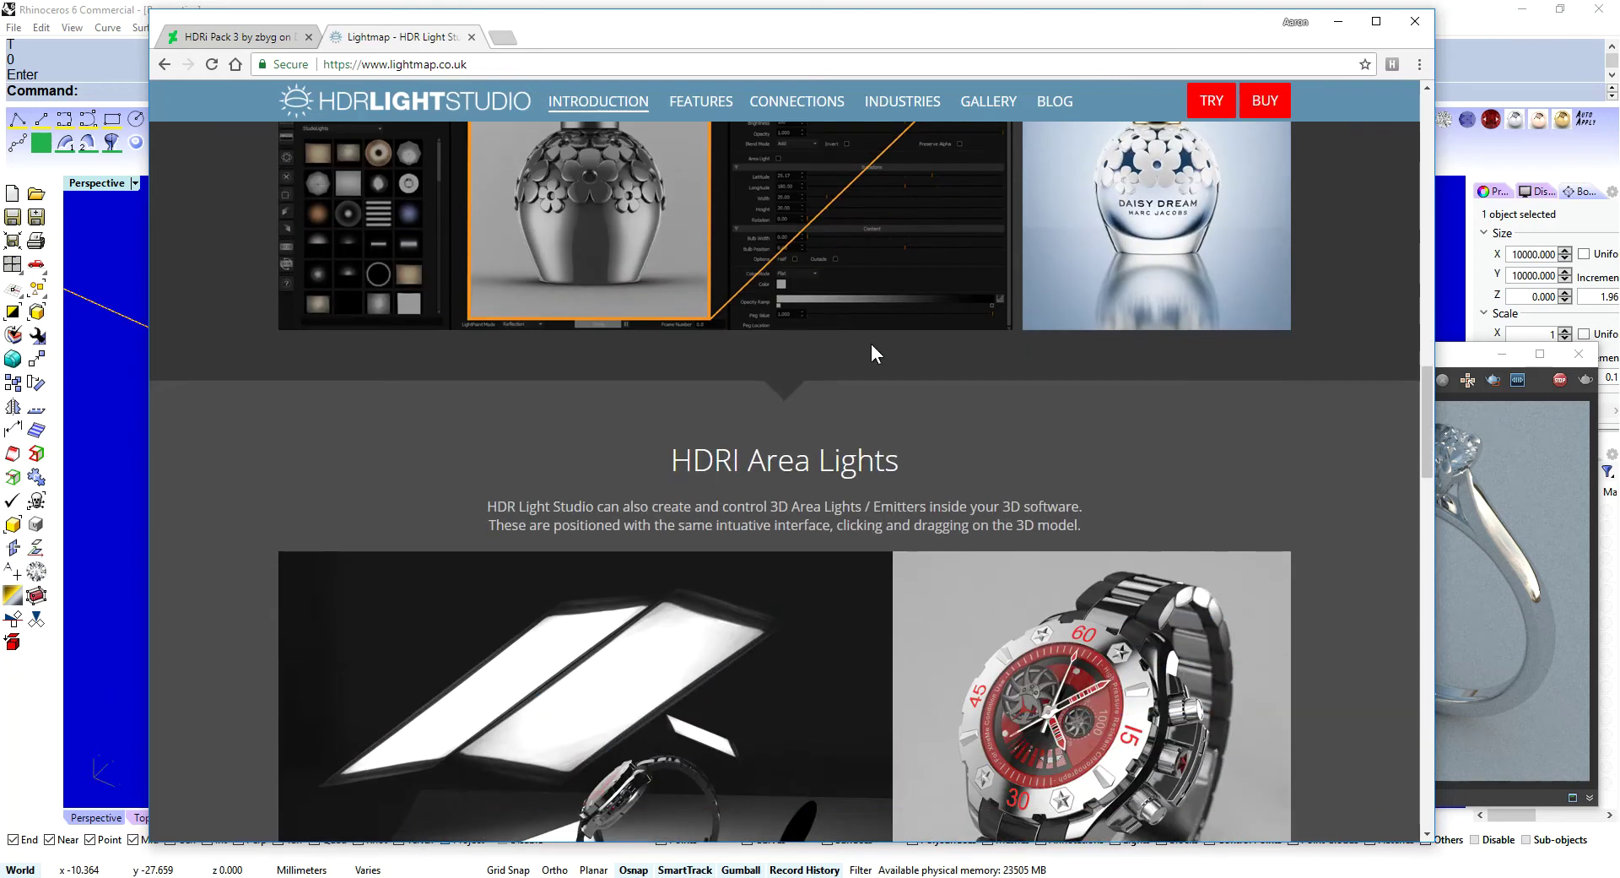
pyautogui.scroll(-7, 854, 382)
pyautogui.scroll(15, 839, 413)
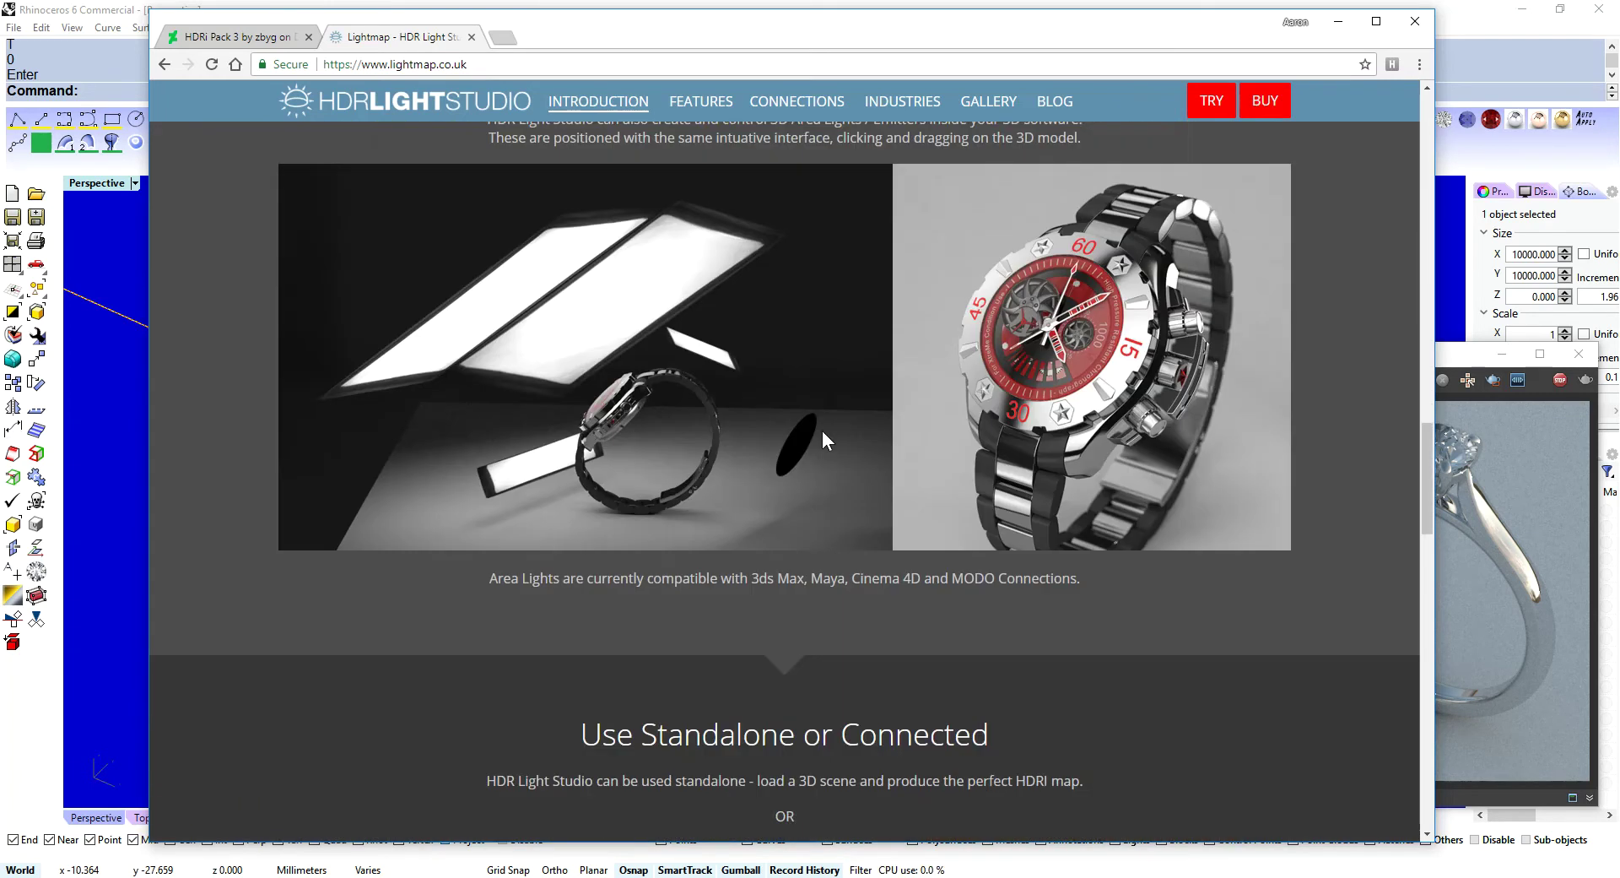
pyautogui.scroll(12, 819, 430)
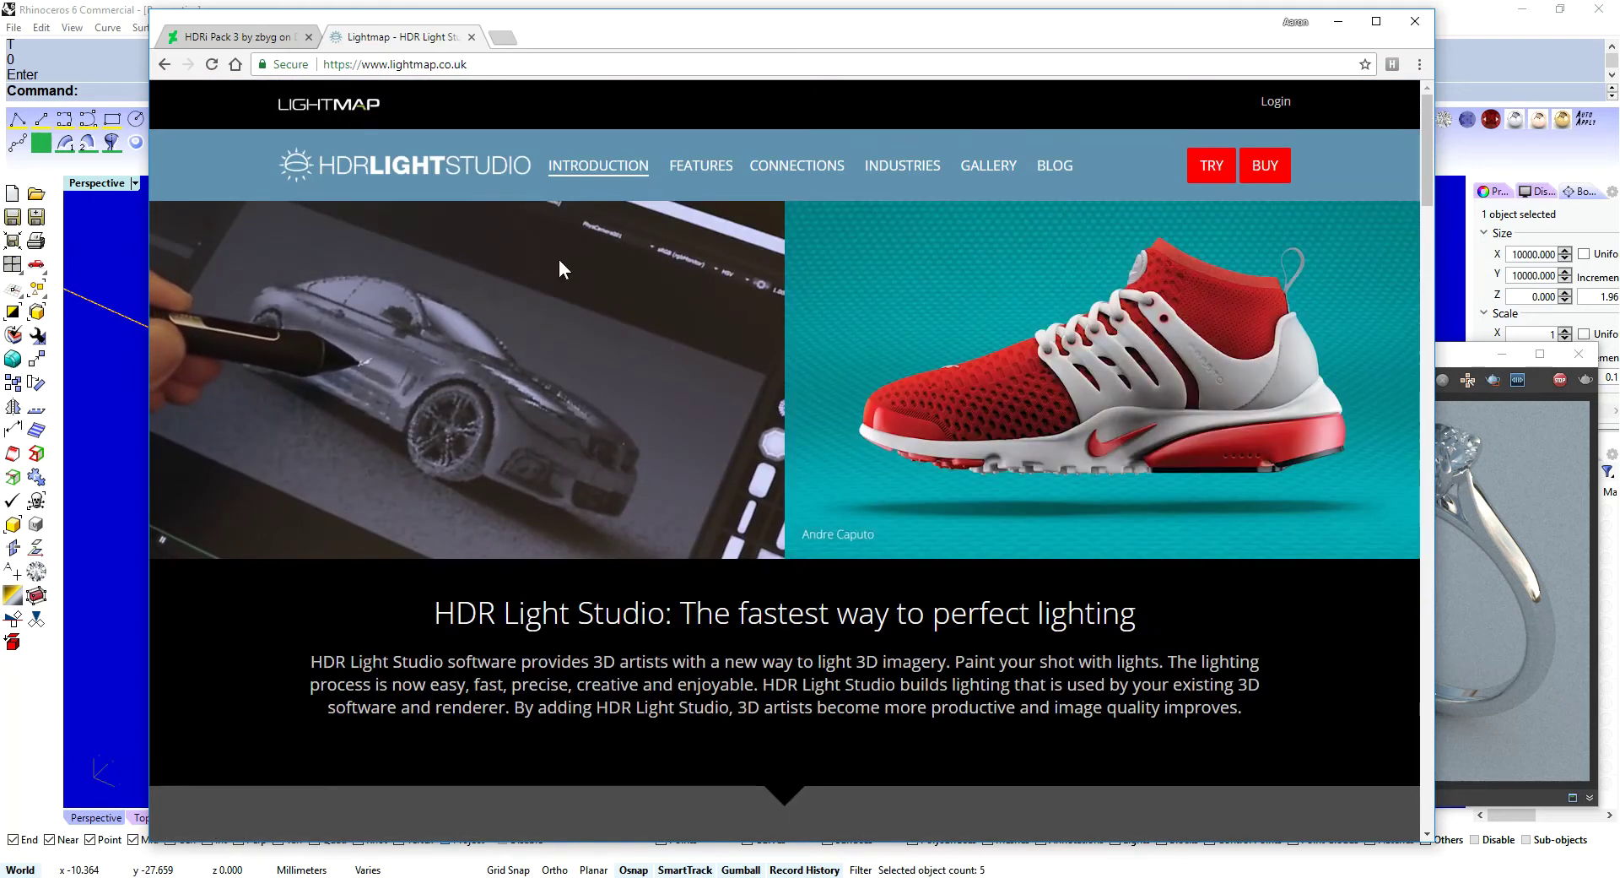
pyautogui.click(232, 37)
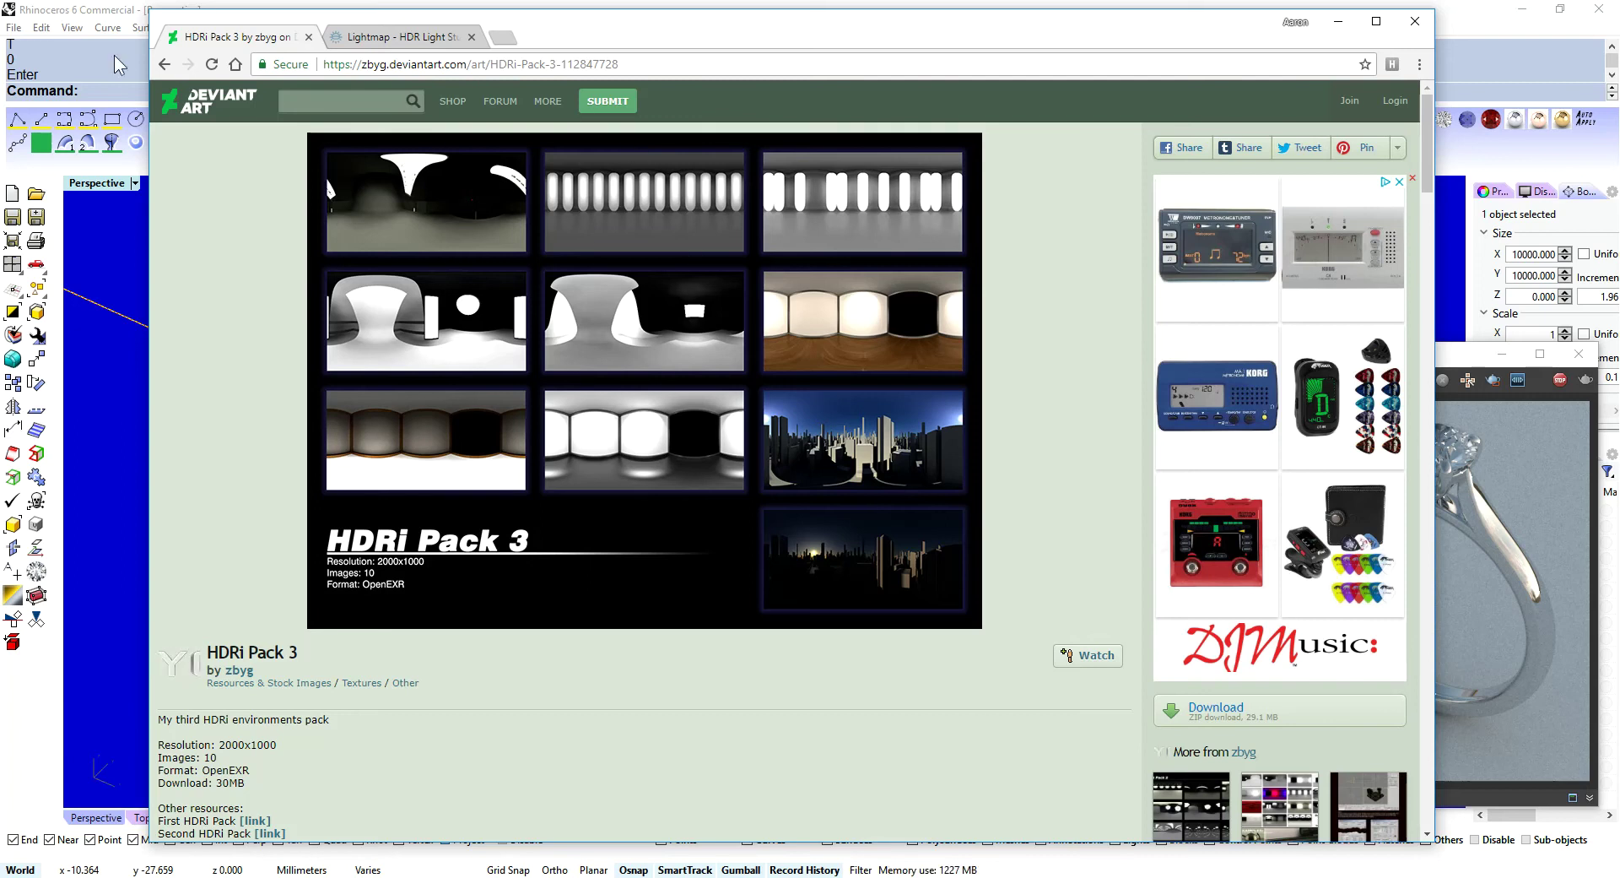
# - Browse to Dropbox > Software > V-Ray > Assets > HDRi Maps in the bitmap file browser
pyautogui.click(1338, 21)
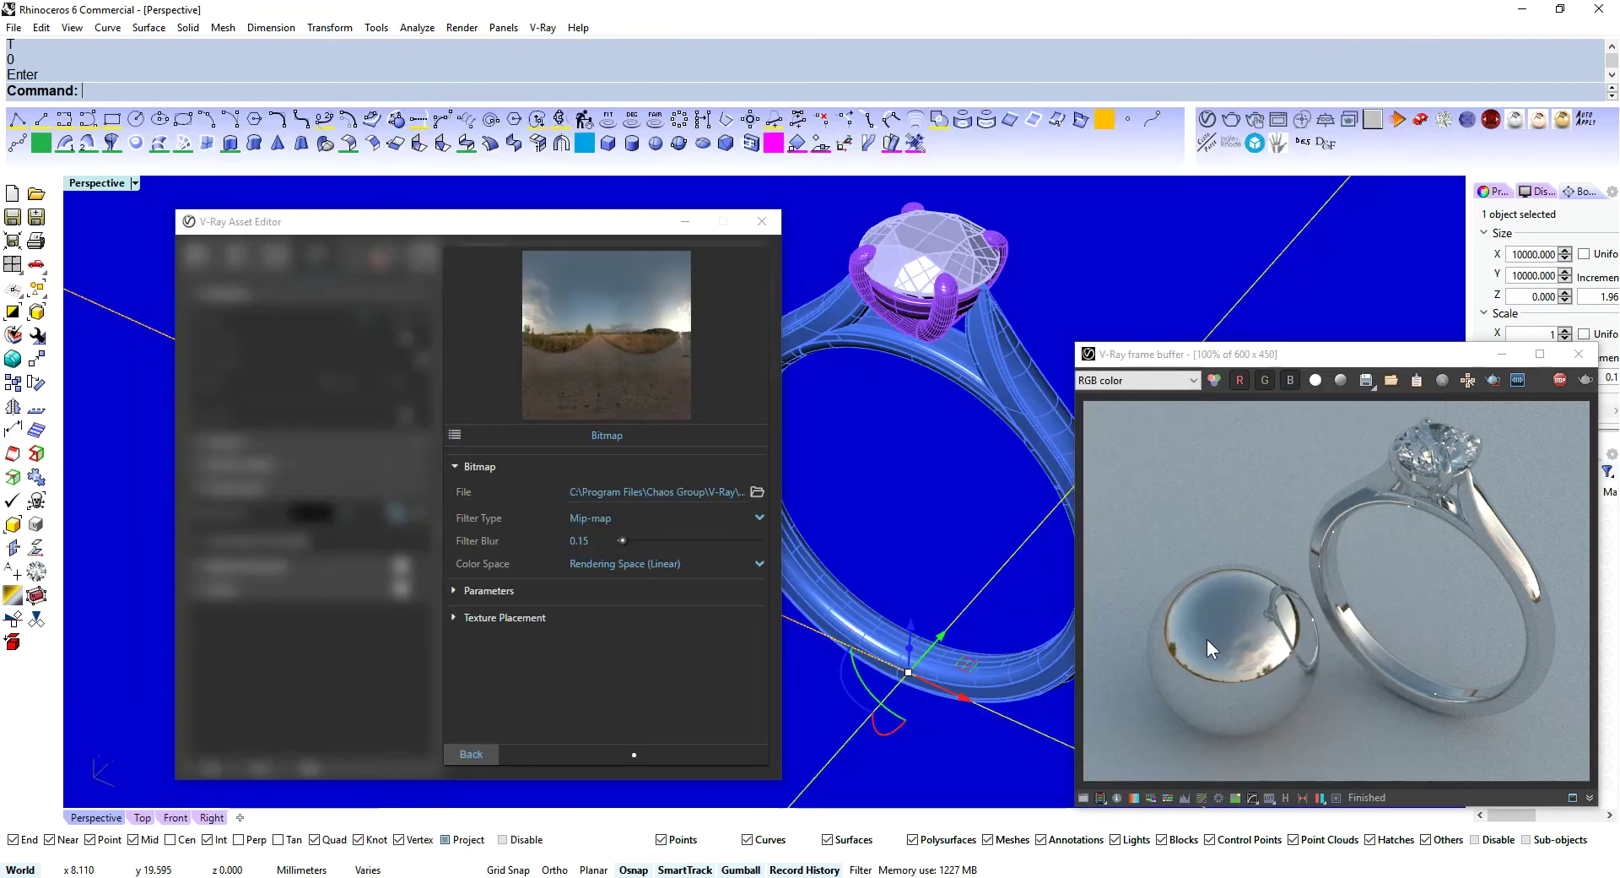
pyautogui.click(758, 492)
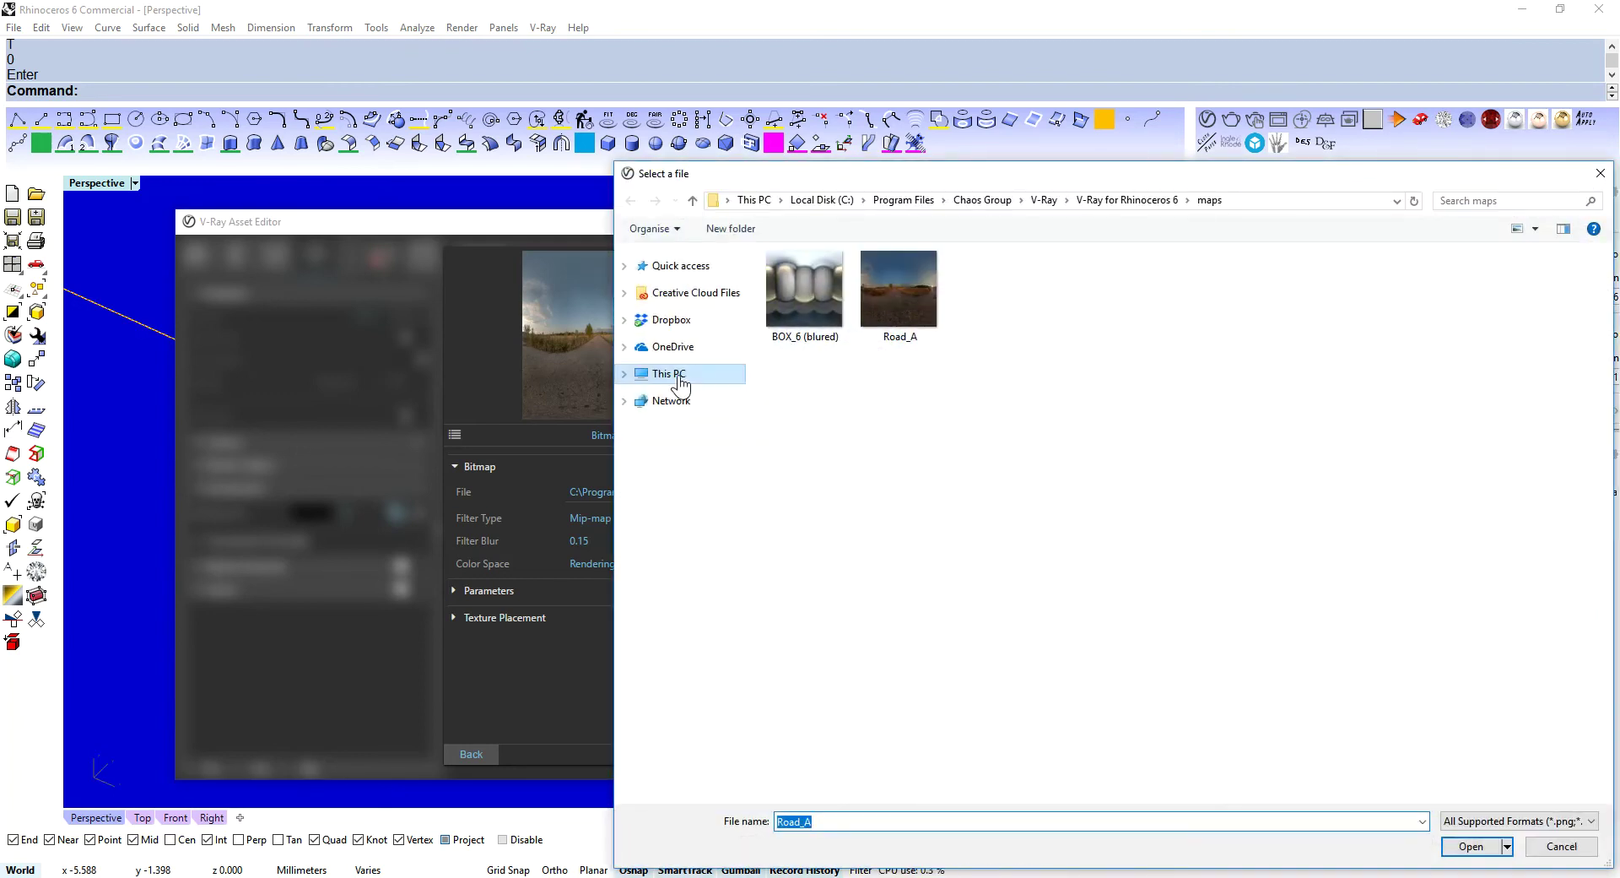
pyautogui.click(673, 324)
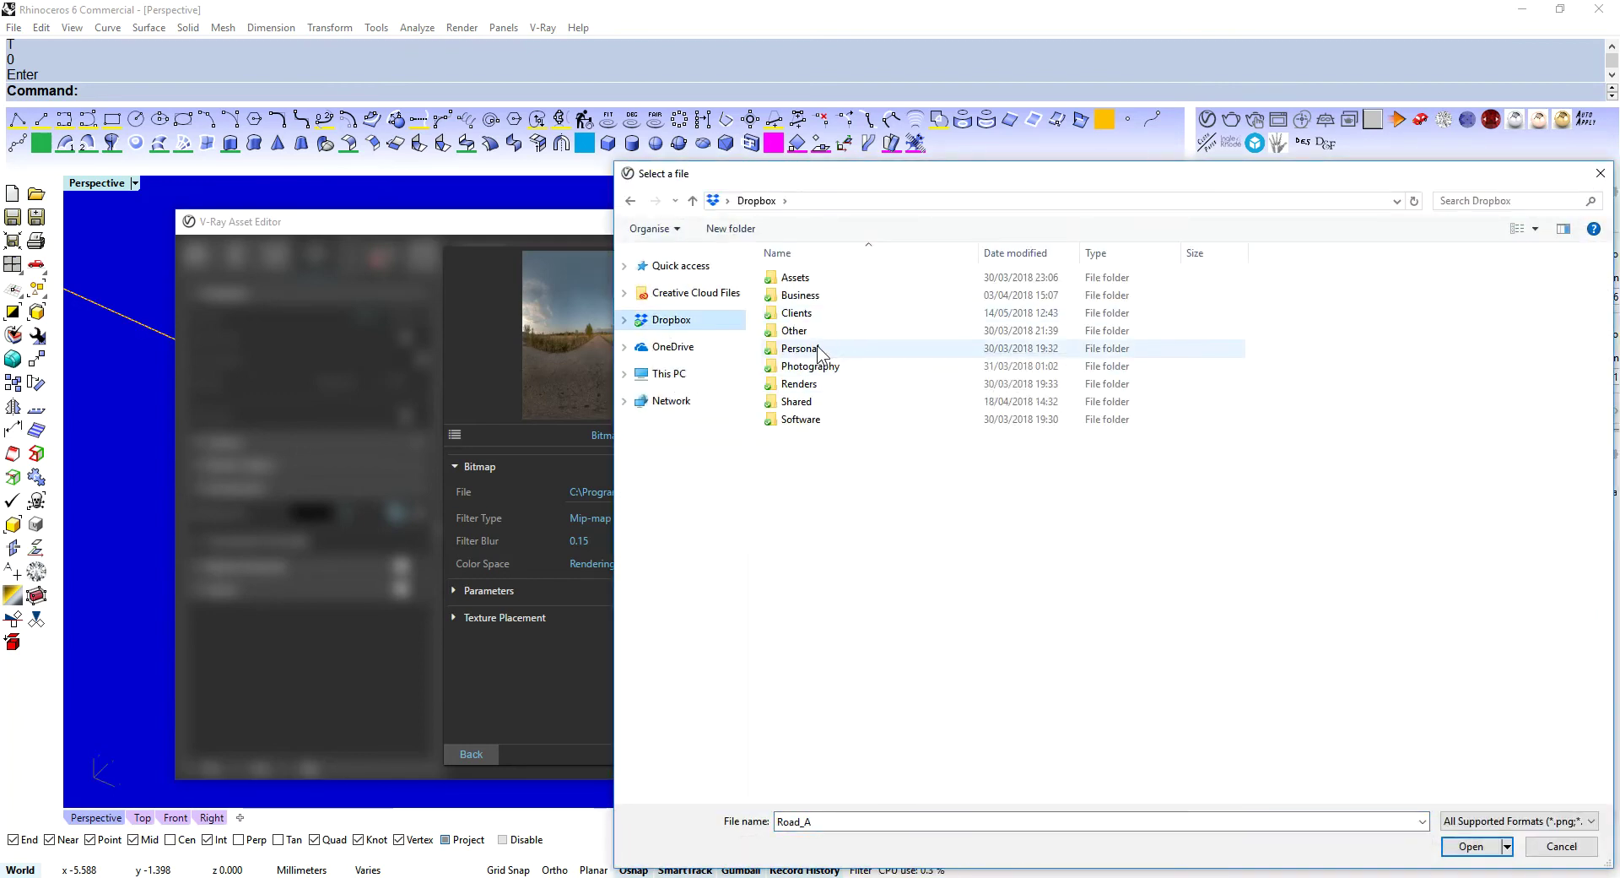
pyautogui.doubleClick(809, 419)
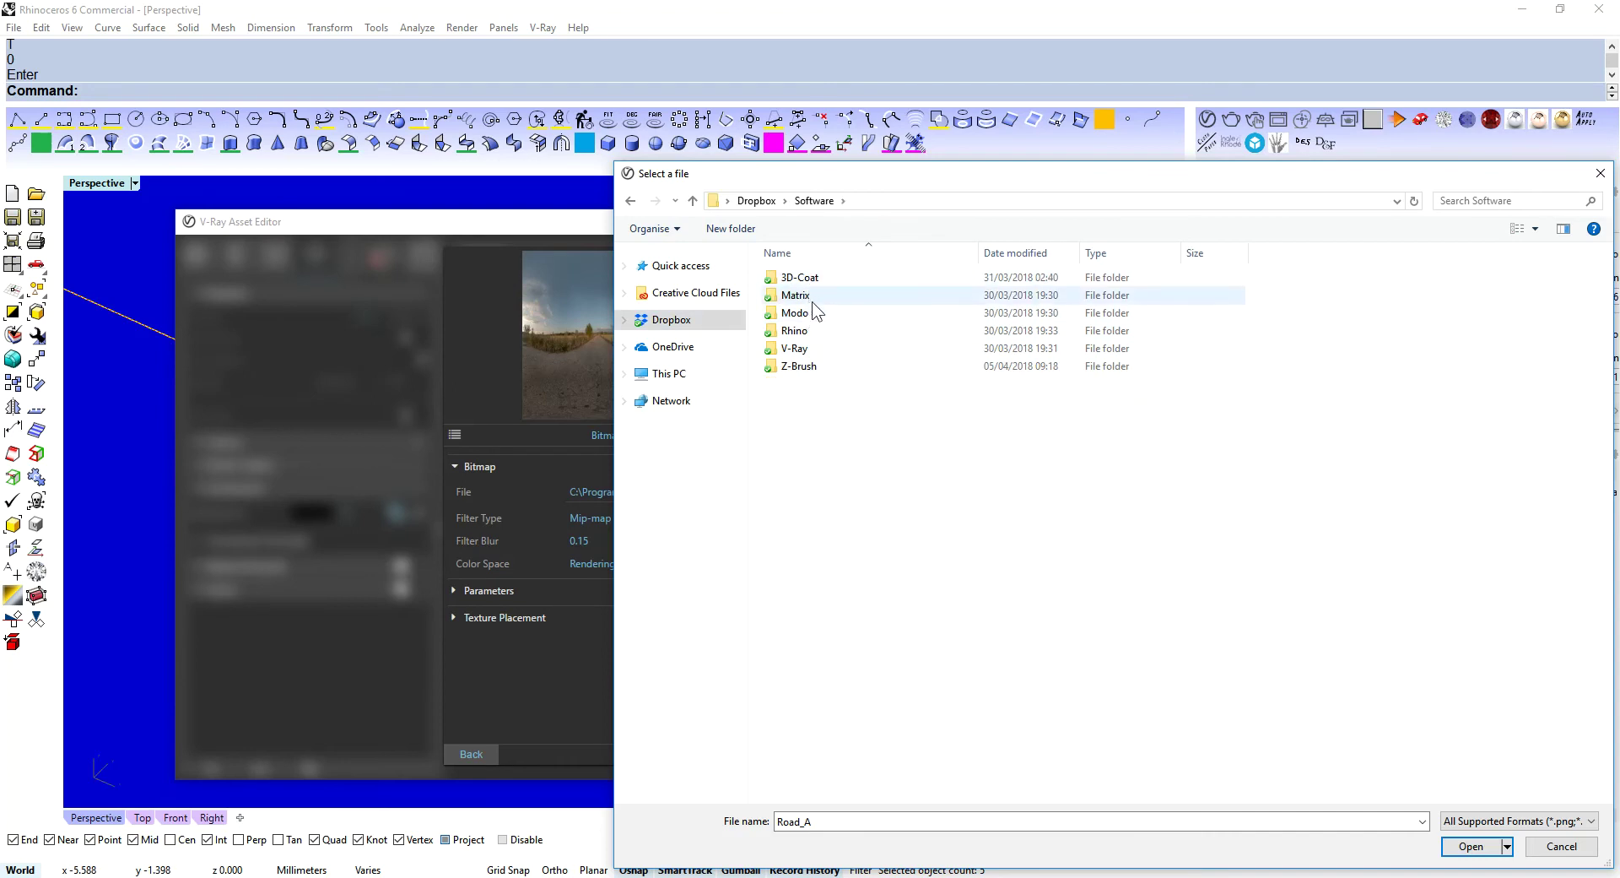
pyautogui.doubleClick(812, 347)
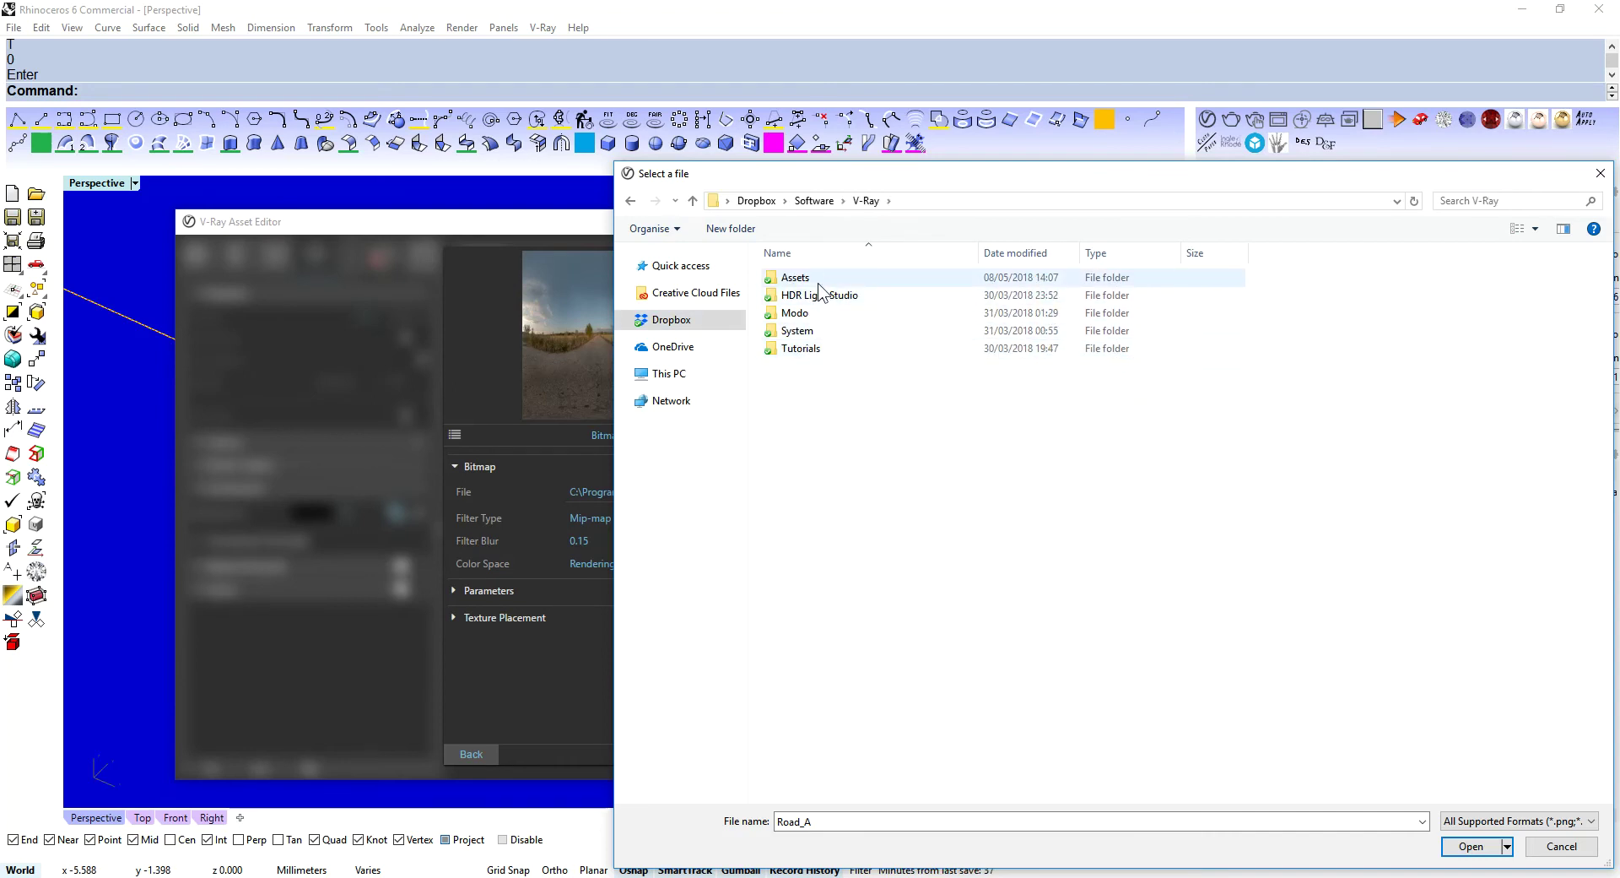
pyautogui.doubleClick(820, 281)
pyautogui.doubleClick(812, 313)
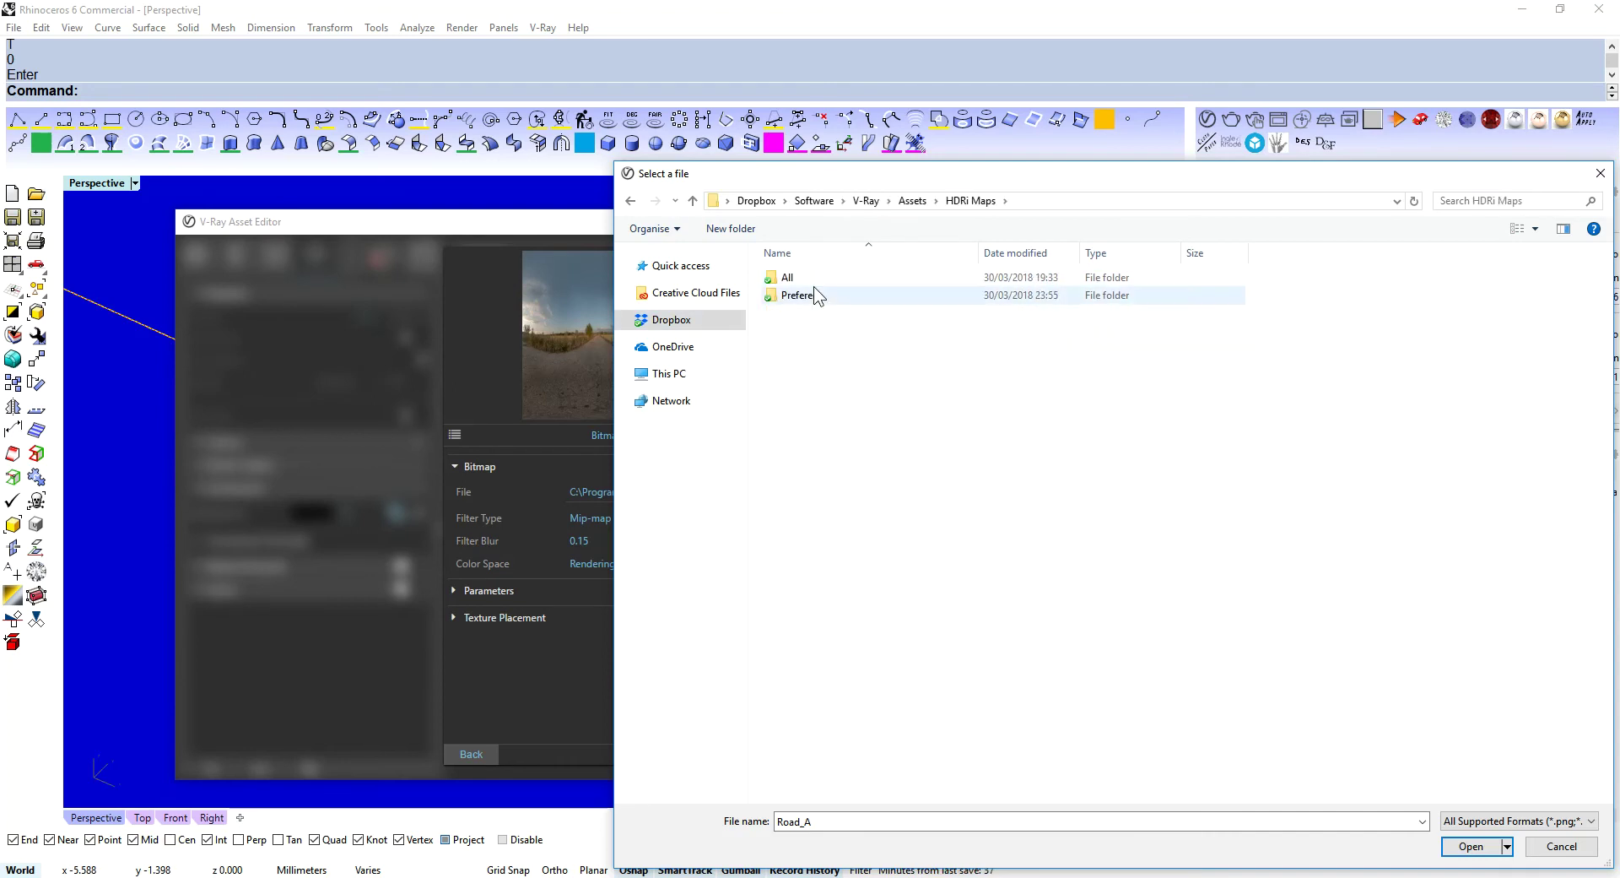
pyautogui.doubleClick(811, 293)
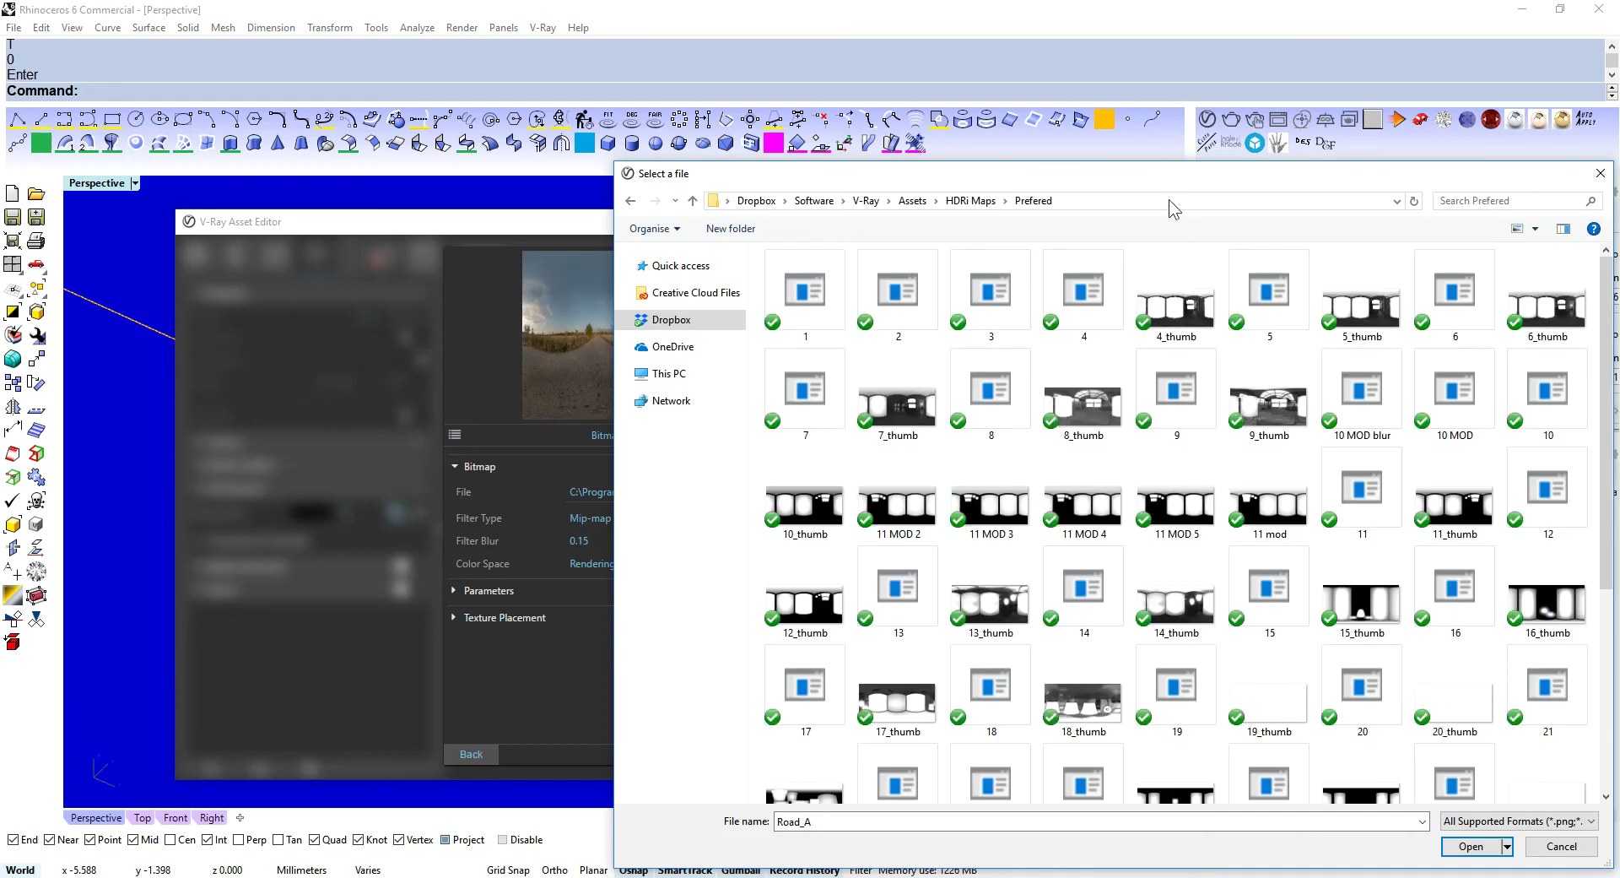
# - Pick the studio032 HDRI from the All > Zbyg folder
pyautogui.click(980, 204)
pyautogui.doubleClick(798, 277)
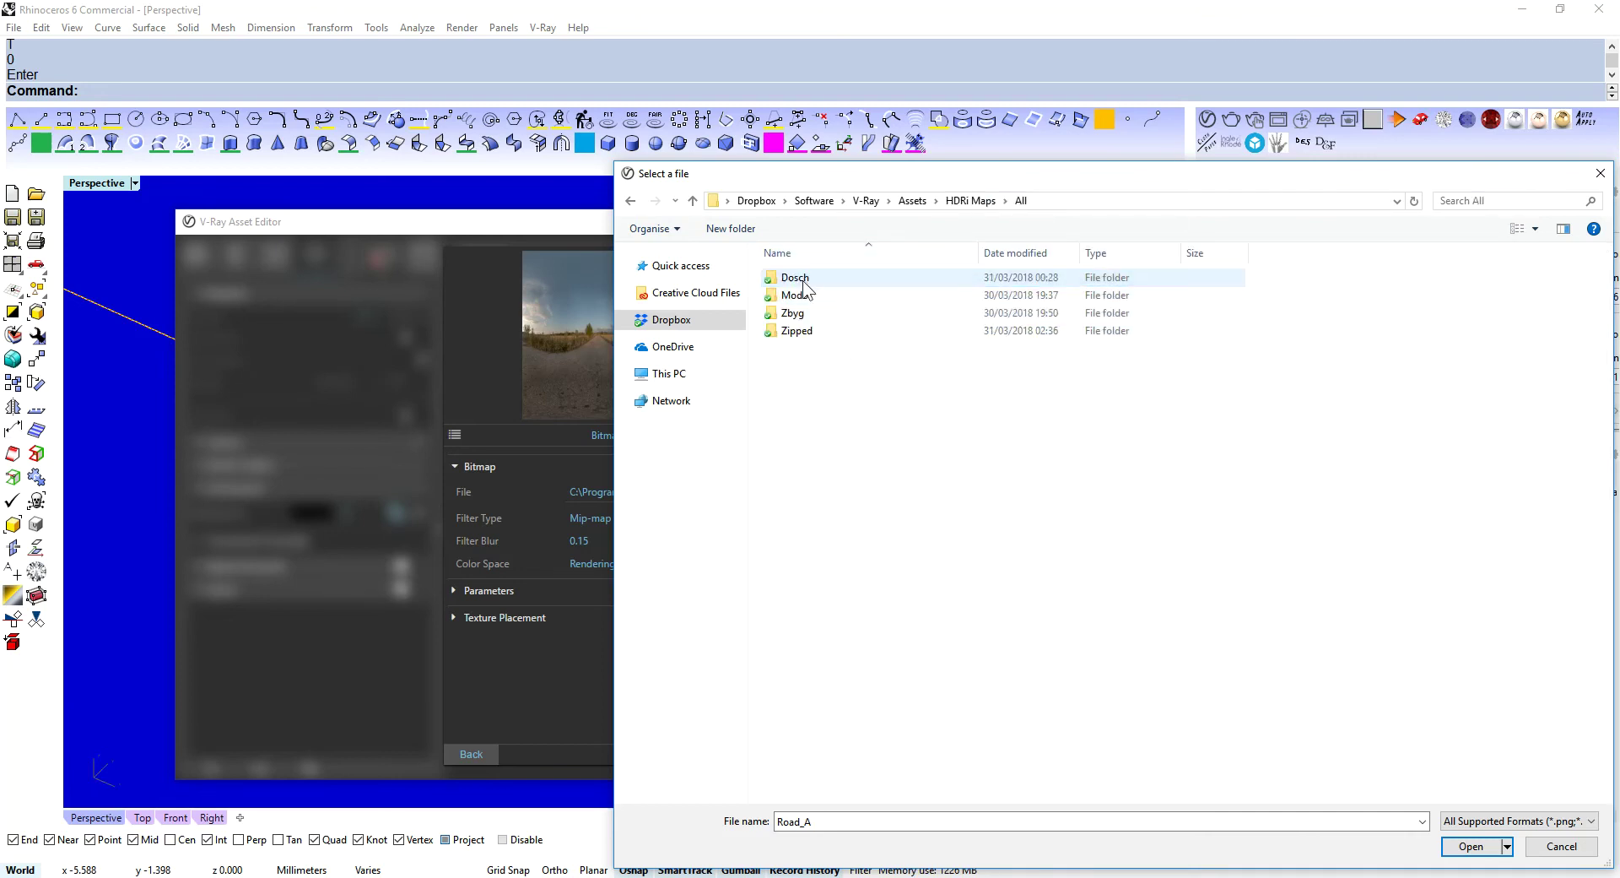
pyautogui.doubleClick(794, 312)
pyautogui.scroll(-5, 976, 516)
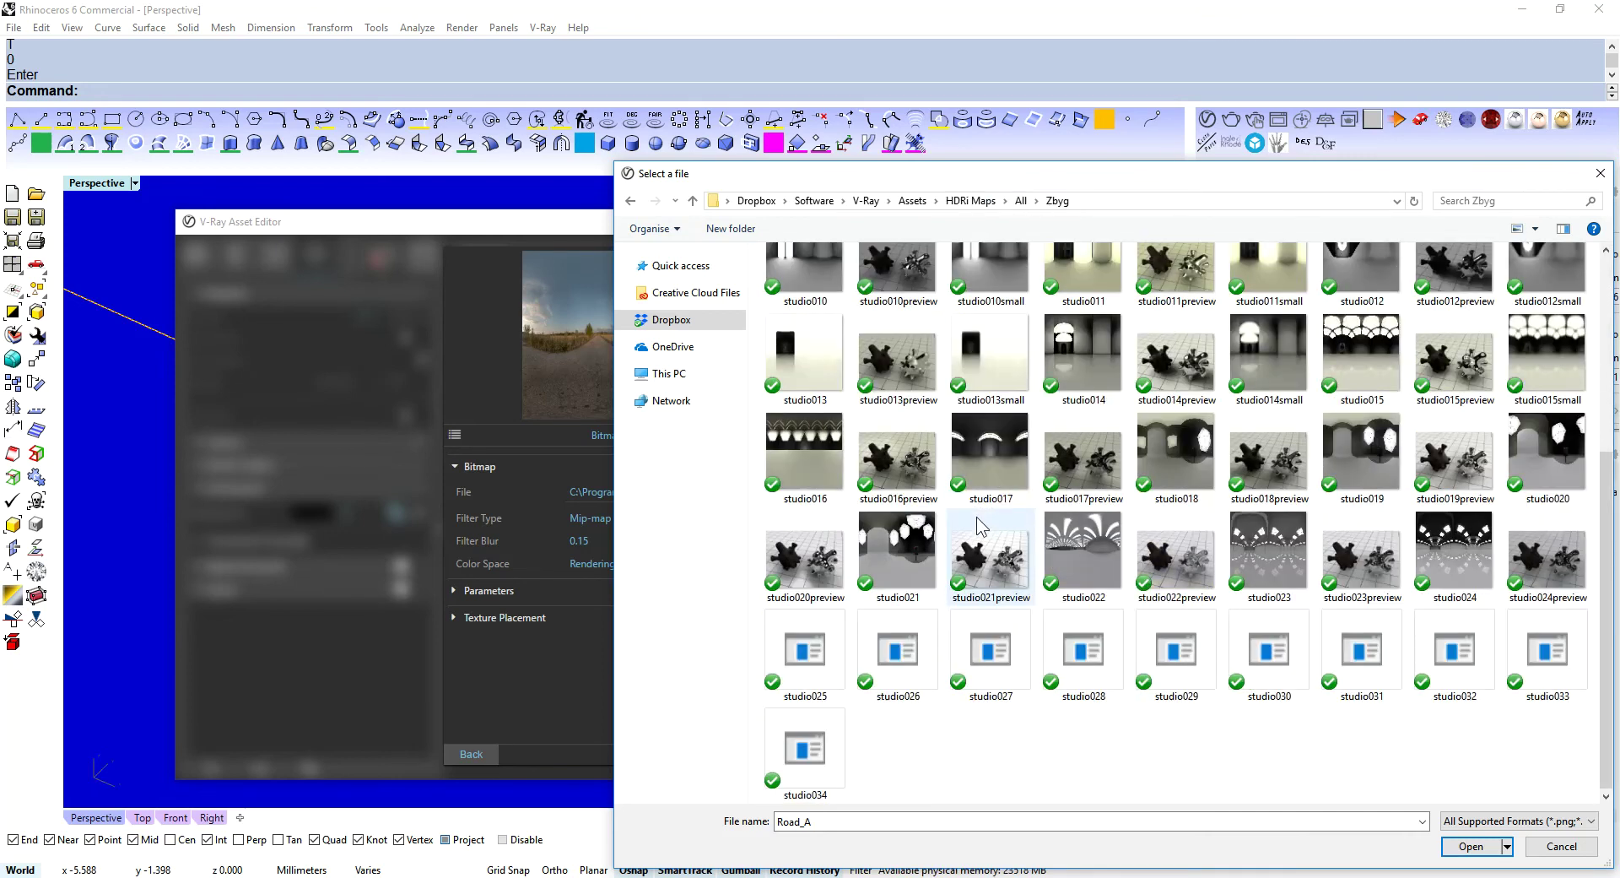
pyautogui.click(1464, 680)
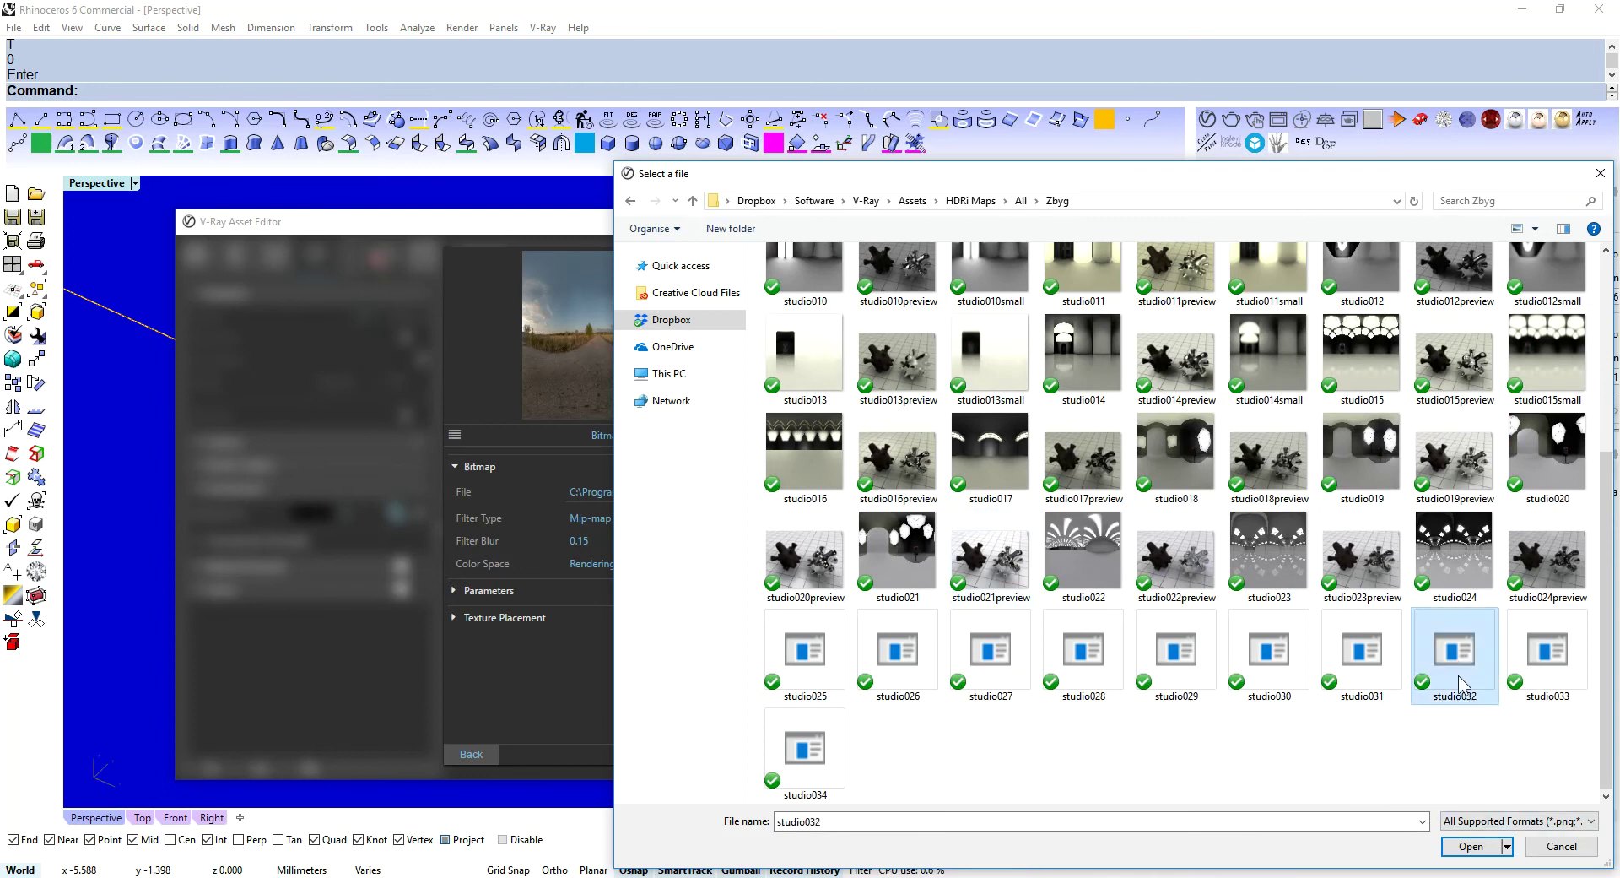
# - Load studio032 as the environment map and set the background intensity to 5
pyautogui.click(1473, 846)
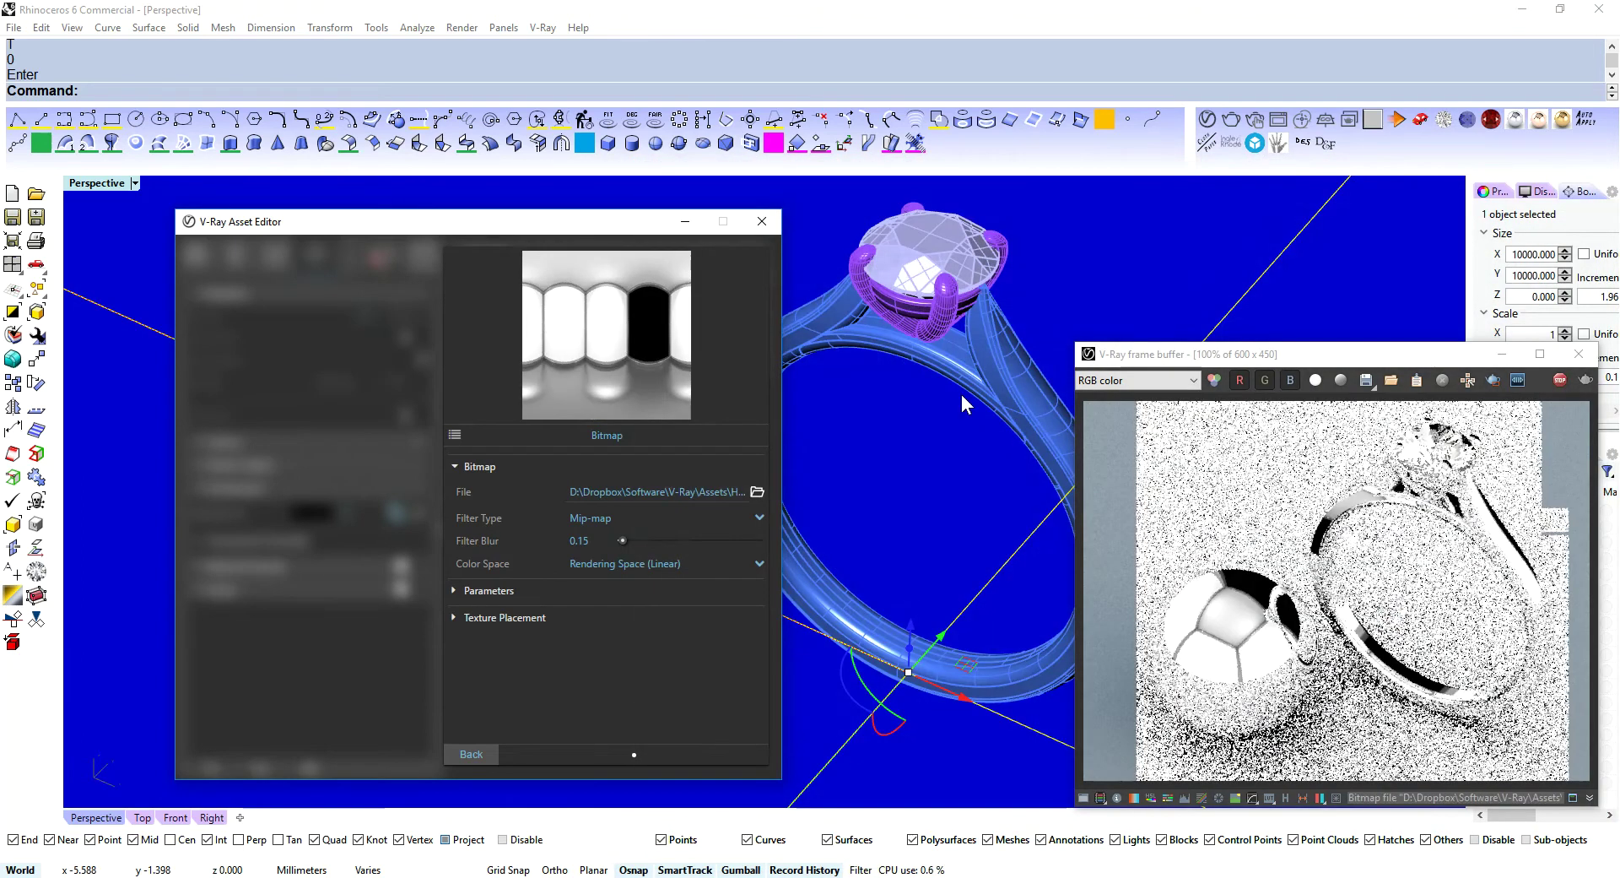
pyautogui.click(483, 750)
pyautogui.moveTo(345, 512); pyautogui.dragTo(255, 503)
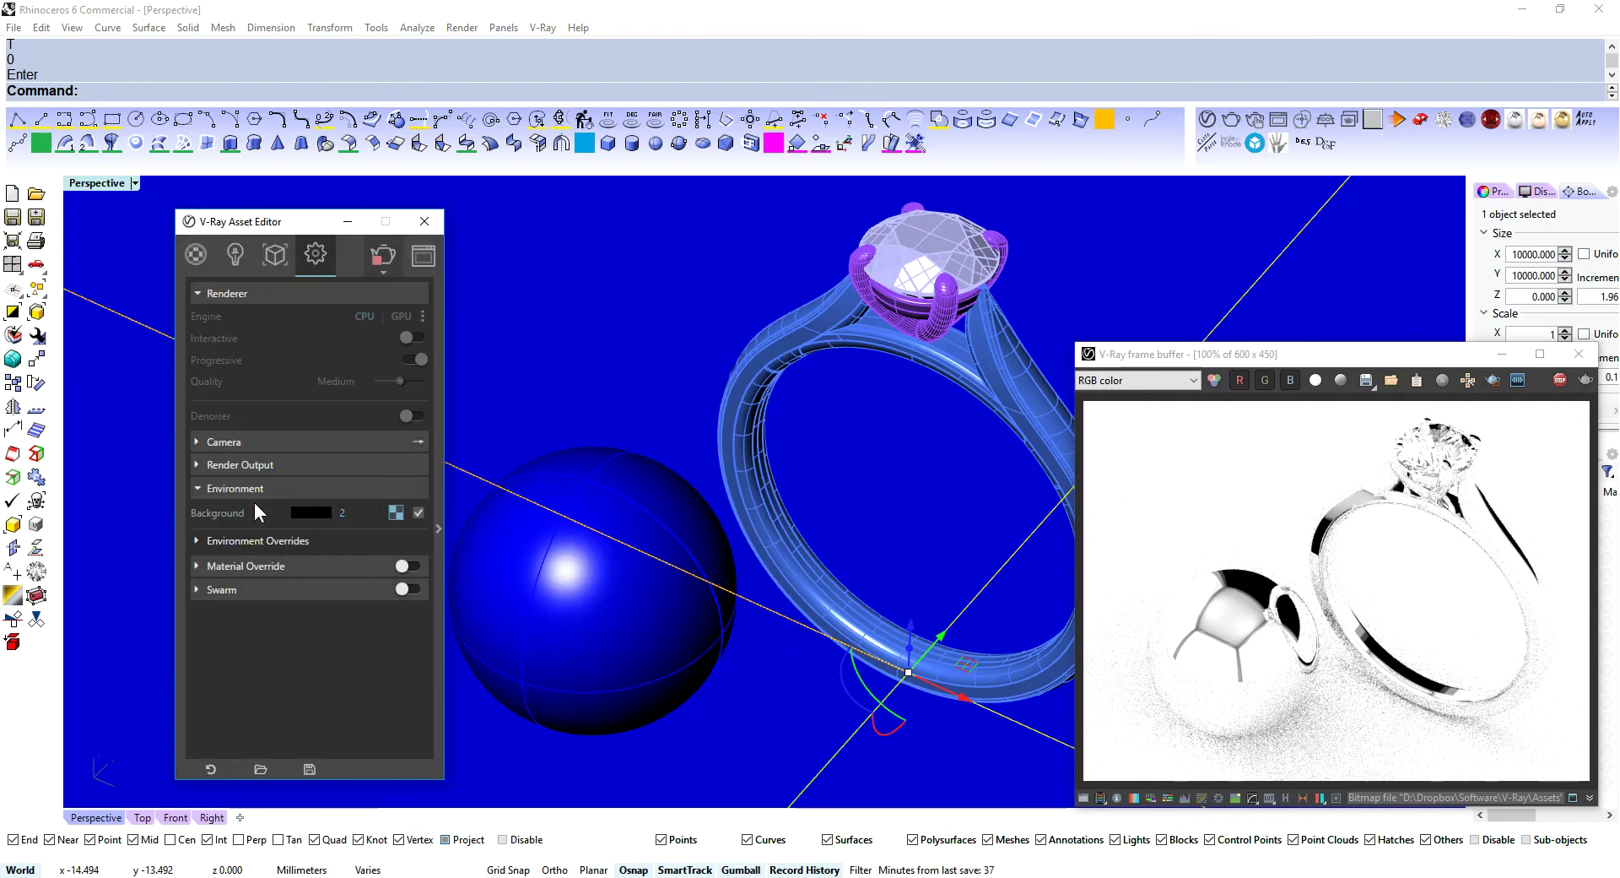
pyautogui.click(343, 512)
pyautogui.write('5')
pyautogui.press('Return')
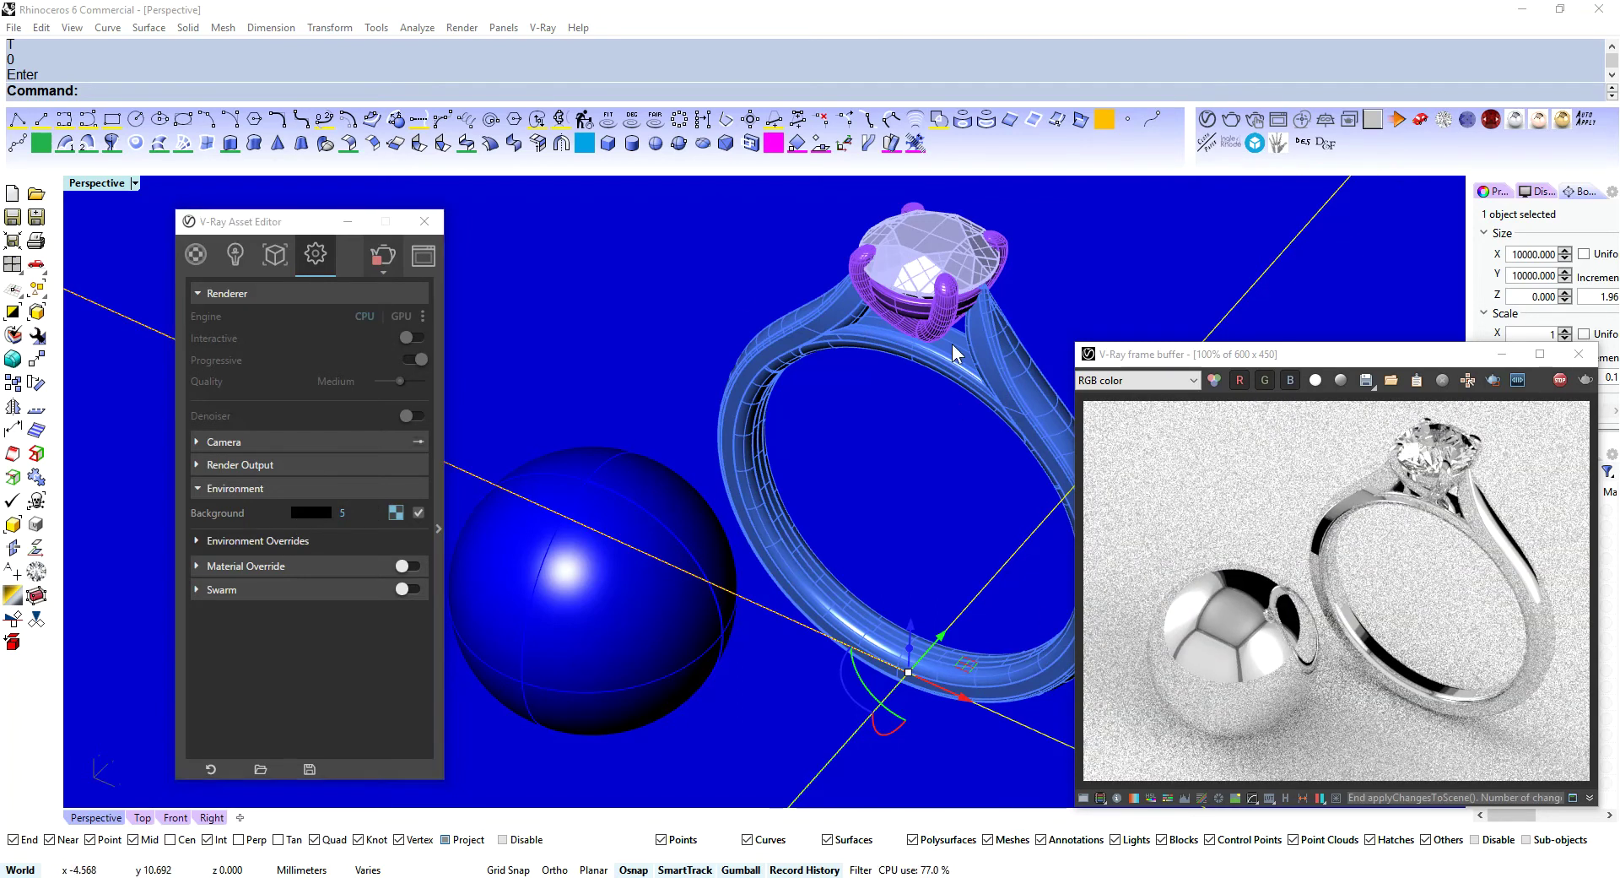
# - Open the background HDRI's bitmap settings and expand its Texture Placement section
pyautogui.moveTo(952, 343); pyautogui.dragTo(921, 419, button='right')
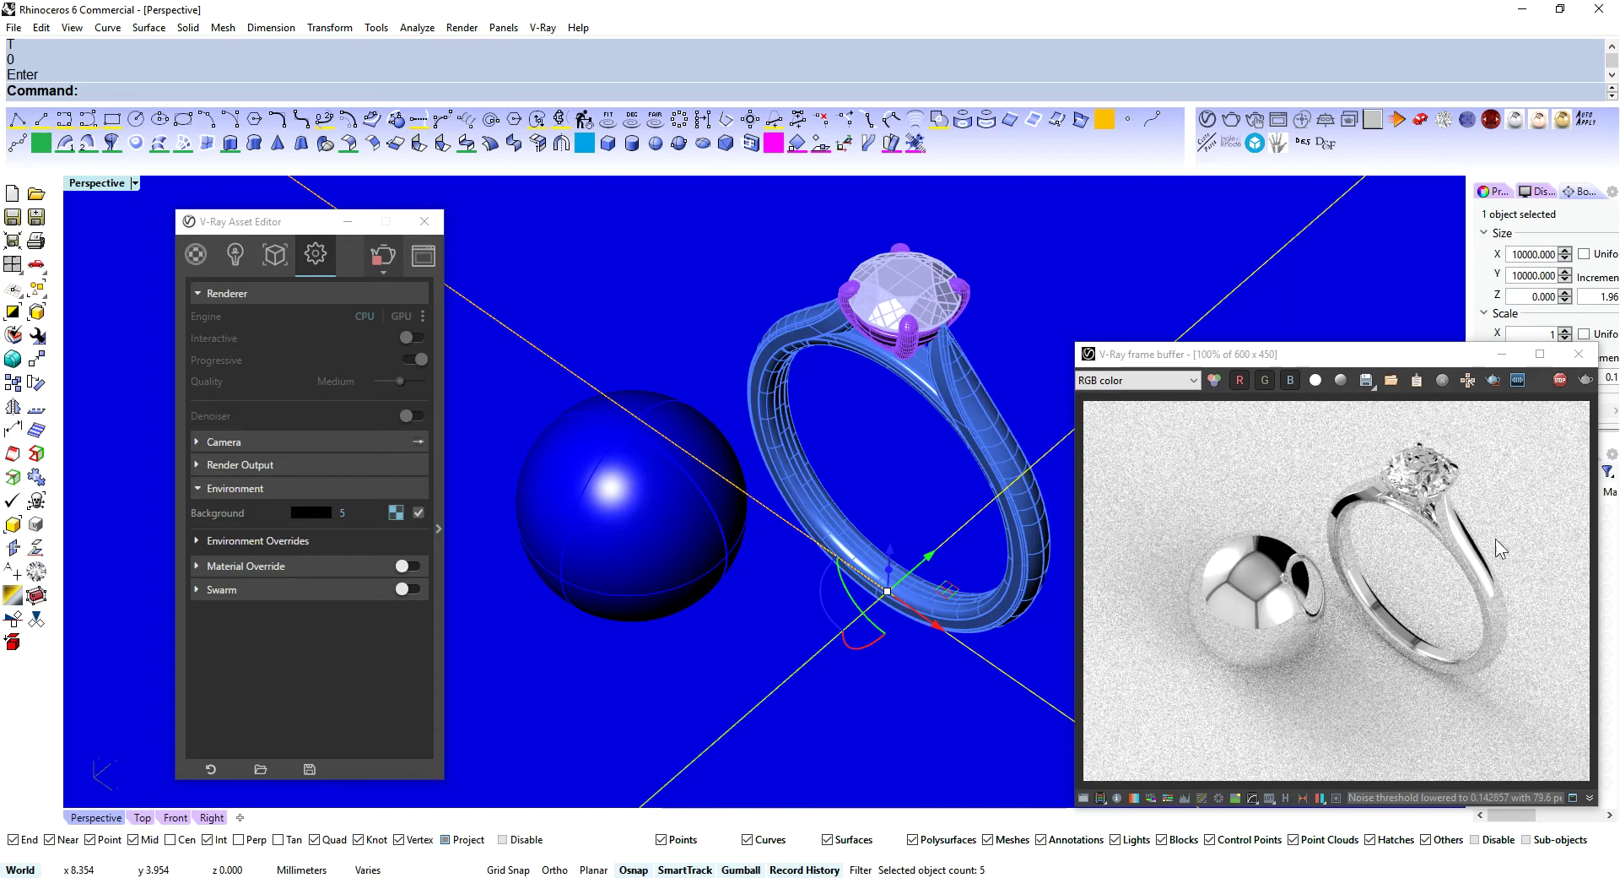
pyautogui.moveTo(944, 429); pyautogui.dragTo(975, 488, button='right')
pyautogui.scroll(5, 952, 481)
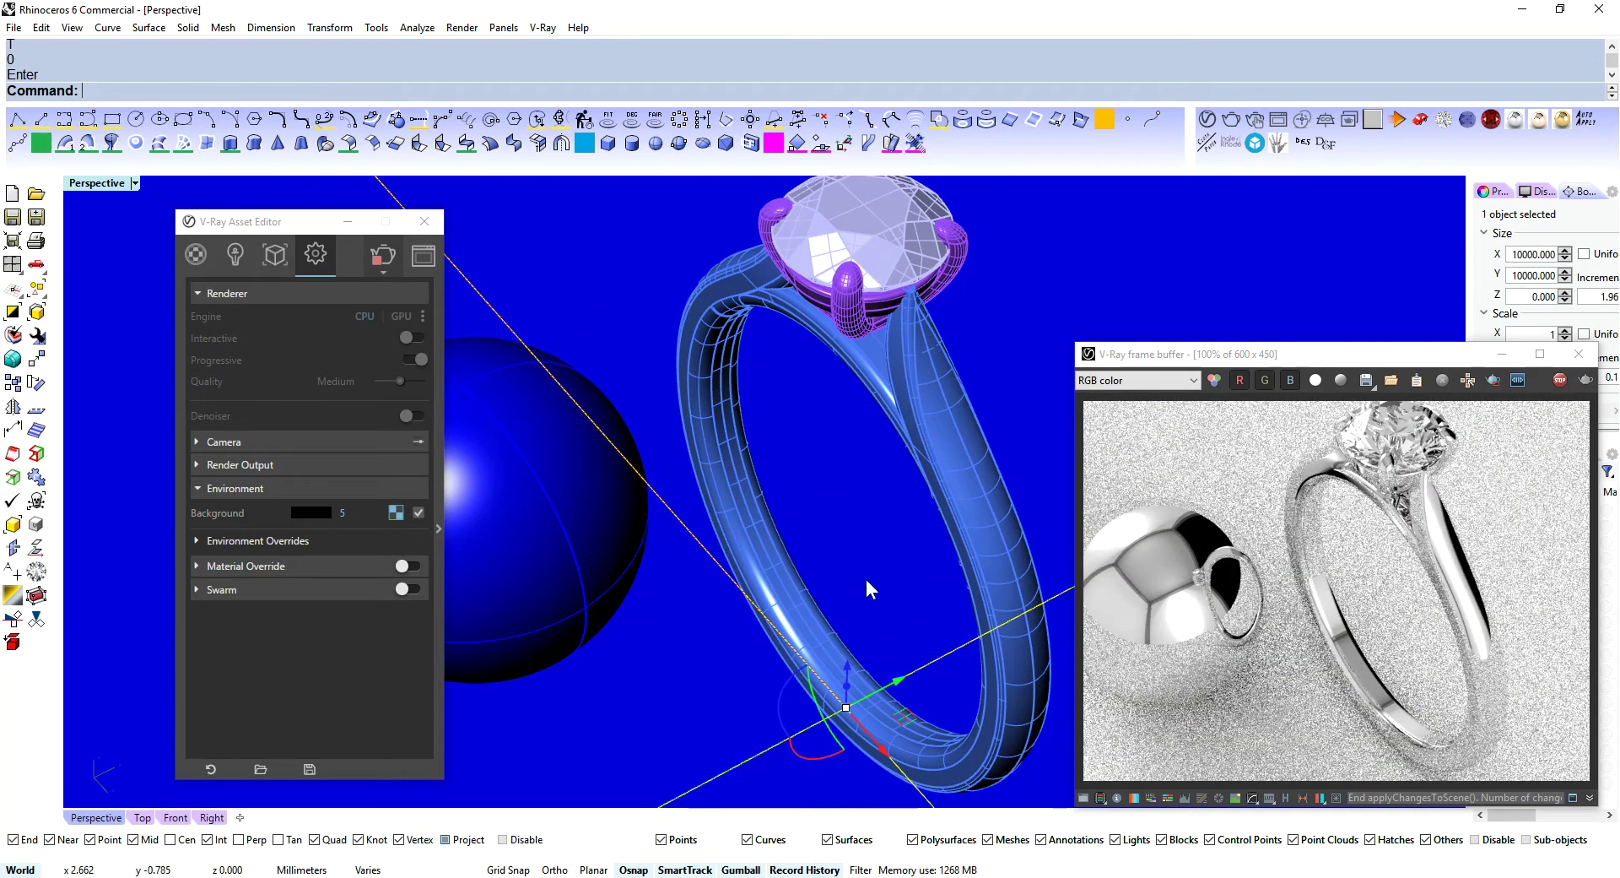
pyautogui.moveTo(868, 586); pyautogui.dragTo(822, 572, button='right')
pyautogui.scroll(3, 964, 515)
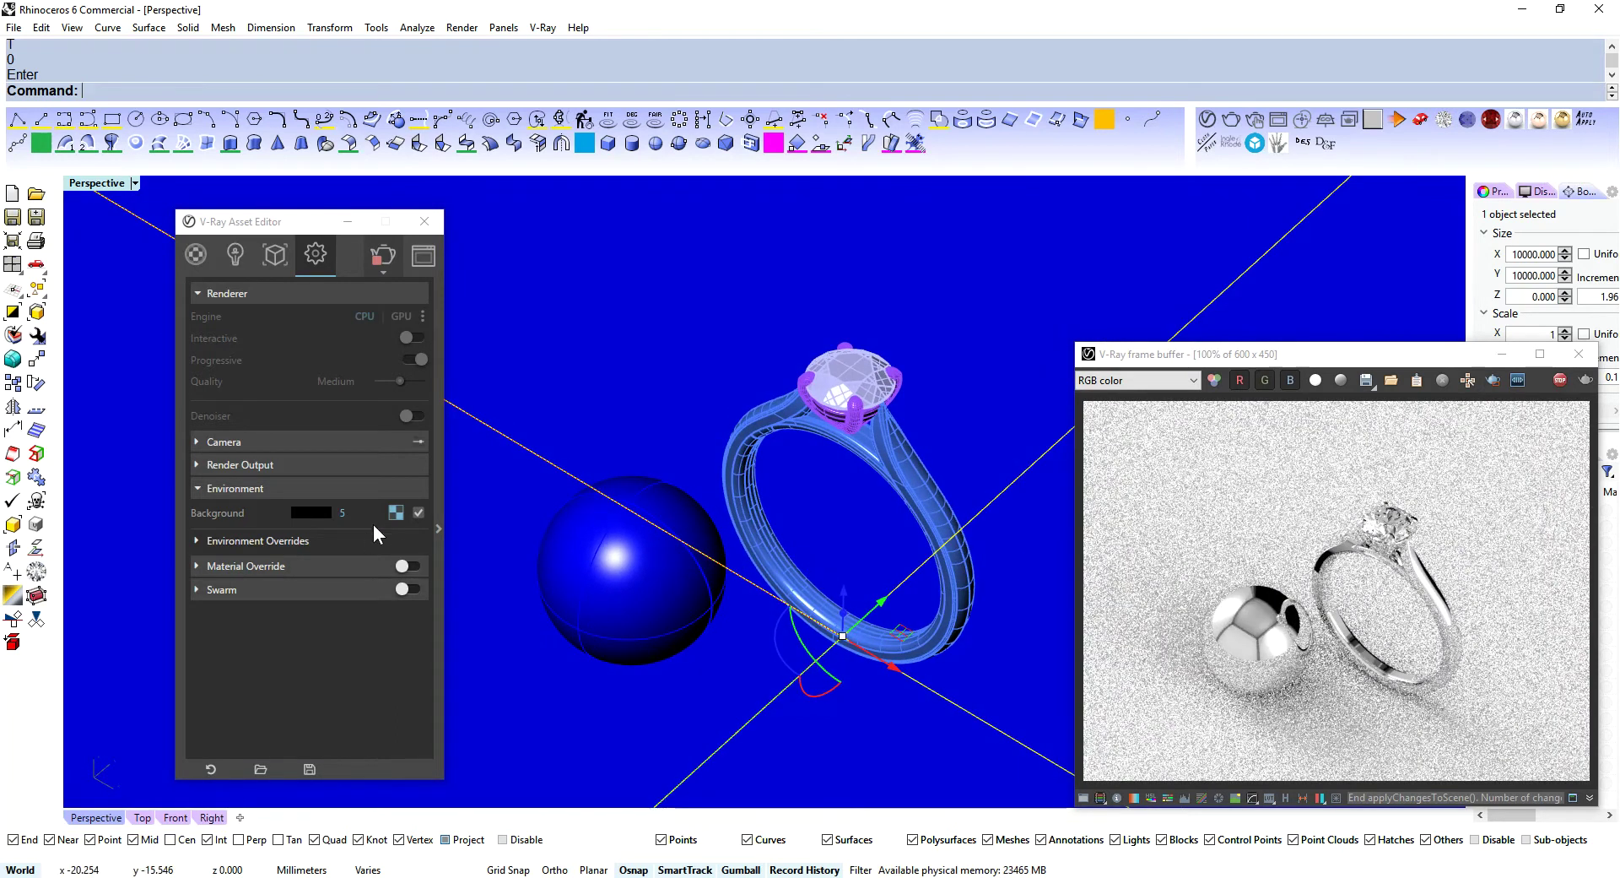
pyautogui.click(395, 512)
pyautogui.click(498, 617)
pyautogui.scroll(-5, 610, 591)
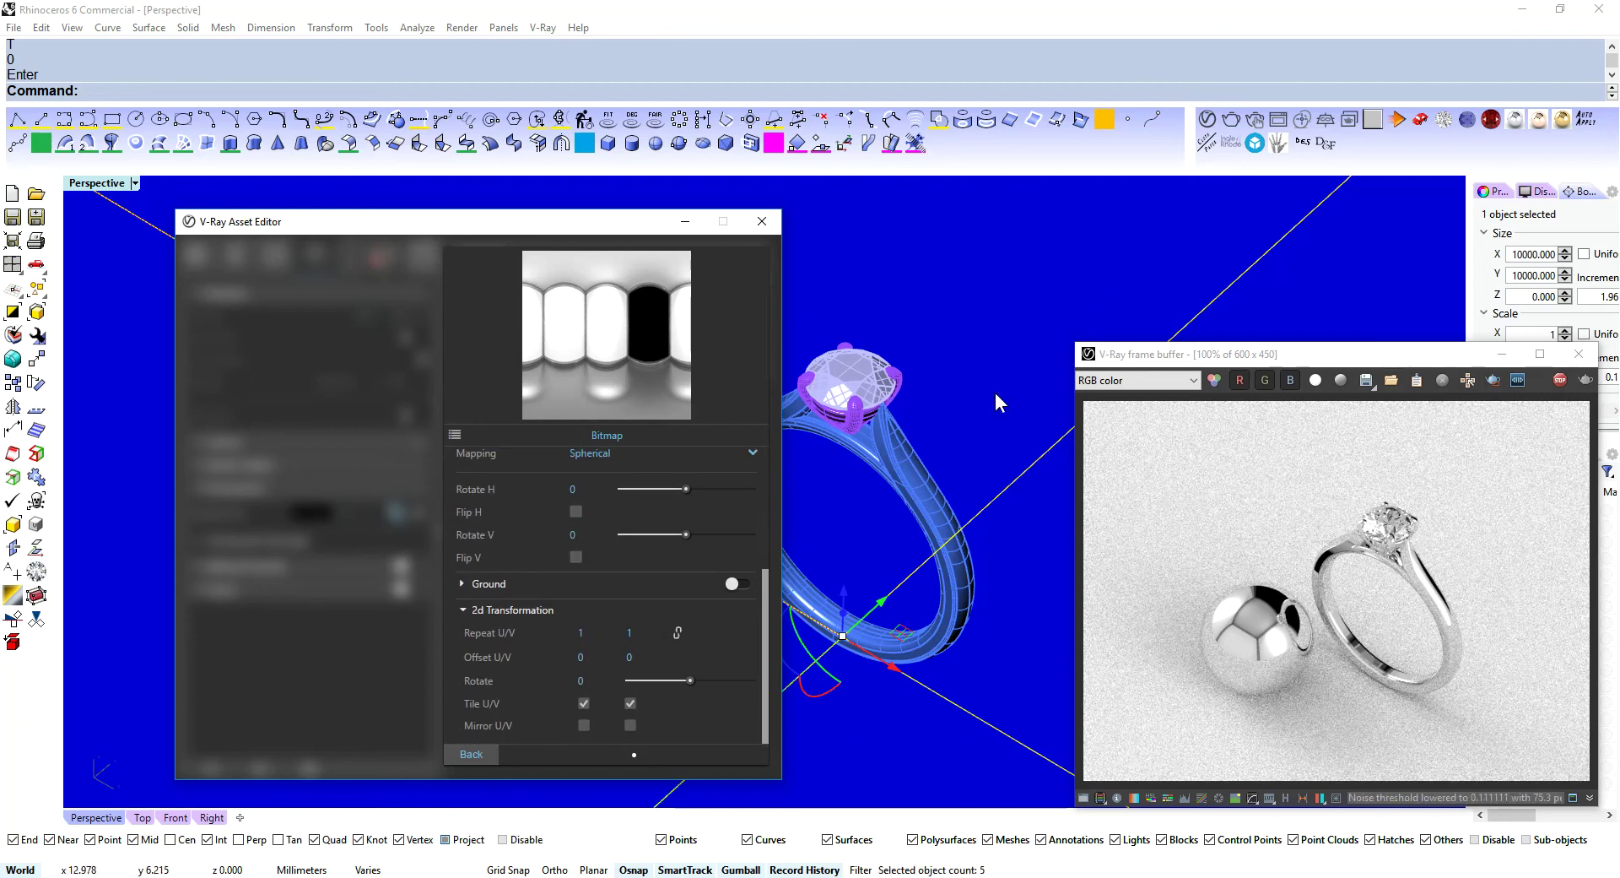
pyautogui.scroll(4, 910, 520)
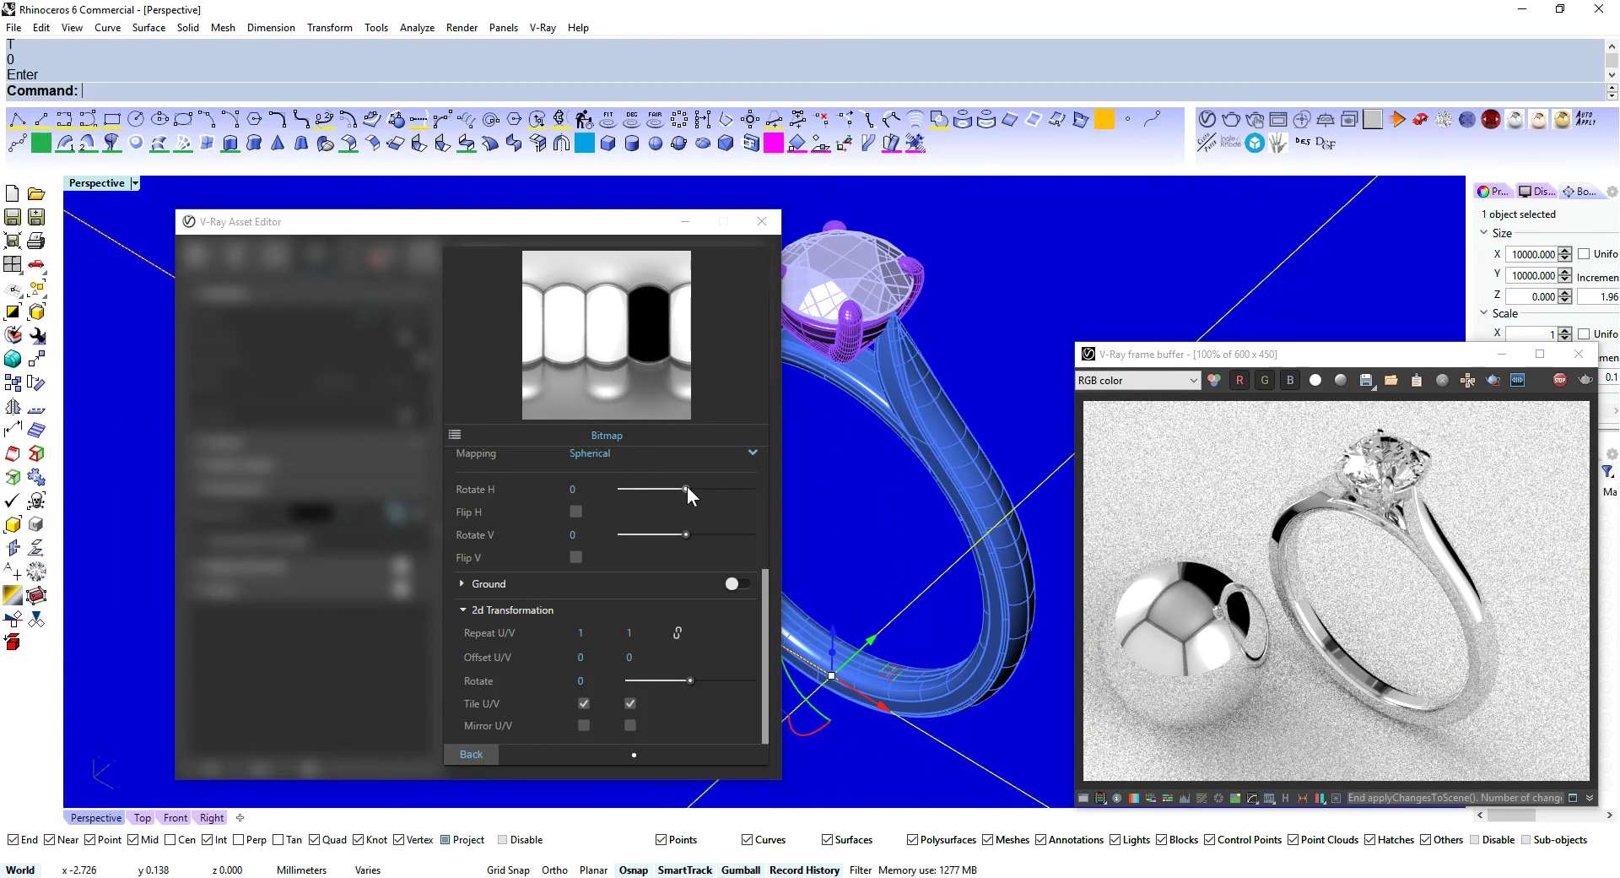
pyautogui.moveTo(686, 489); pyautogui.dragTo(649, 489)
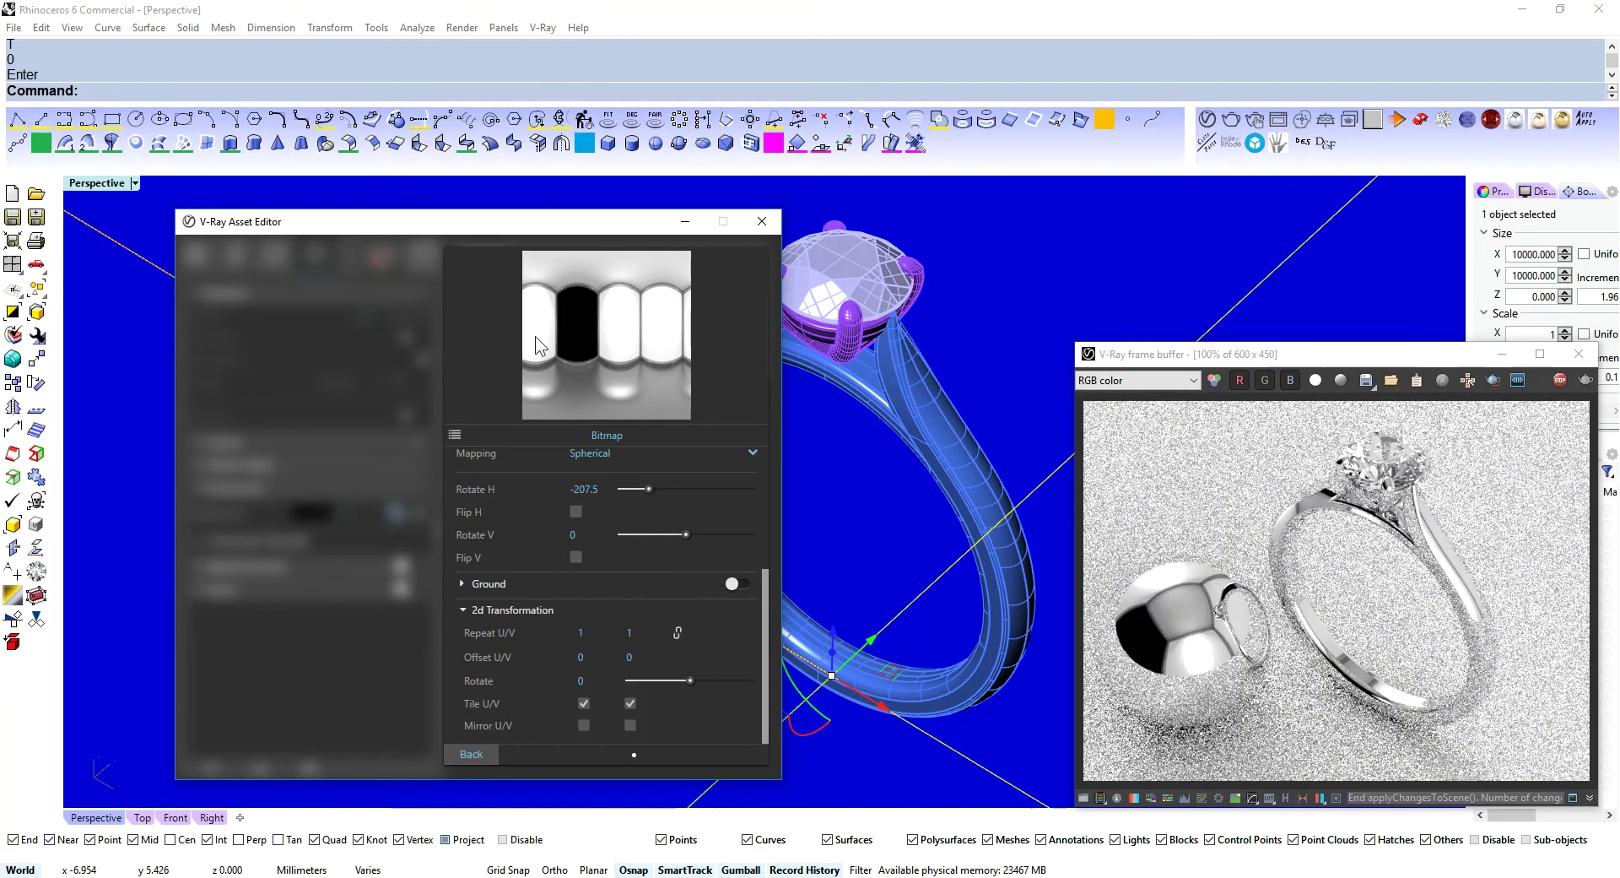
pyautogui.moveTo(646, 490); pyautogui.dragTo(701, 490)
pyautogui.moveTo(1065, 508); pyautogui.dragTo(731, 505, button='right')
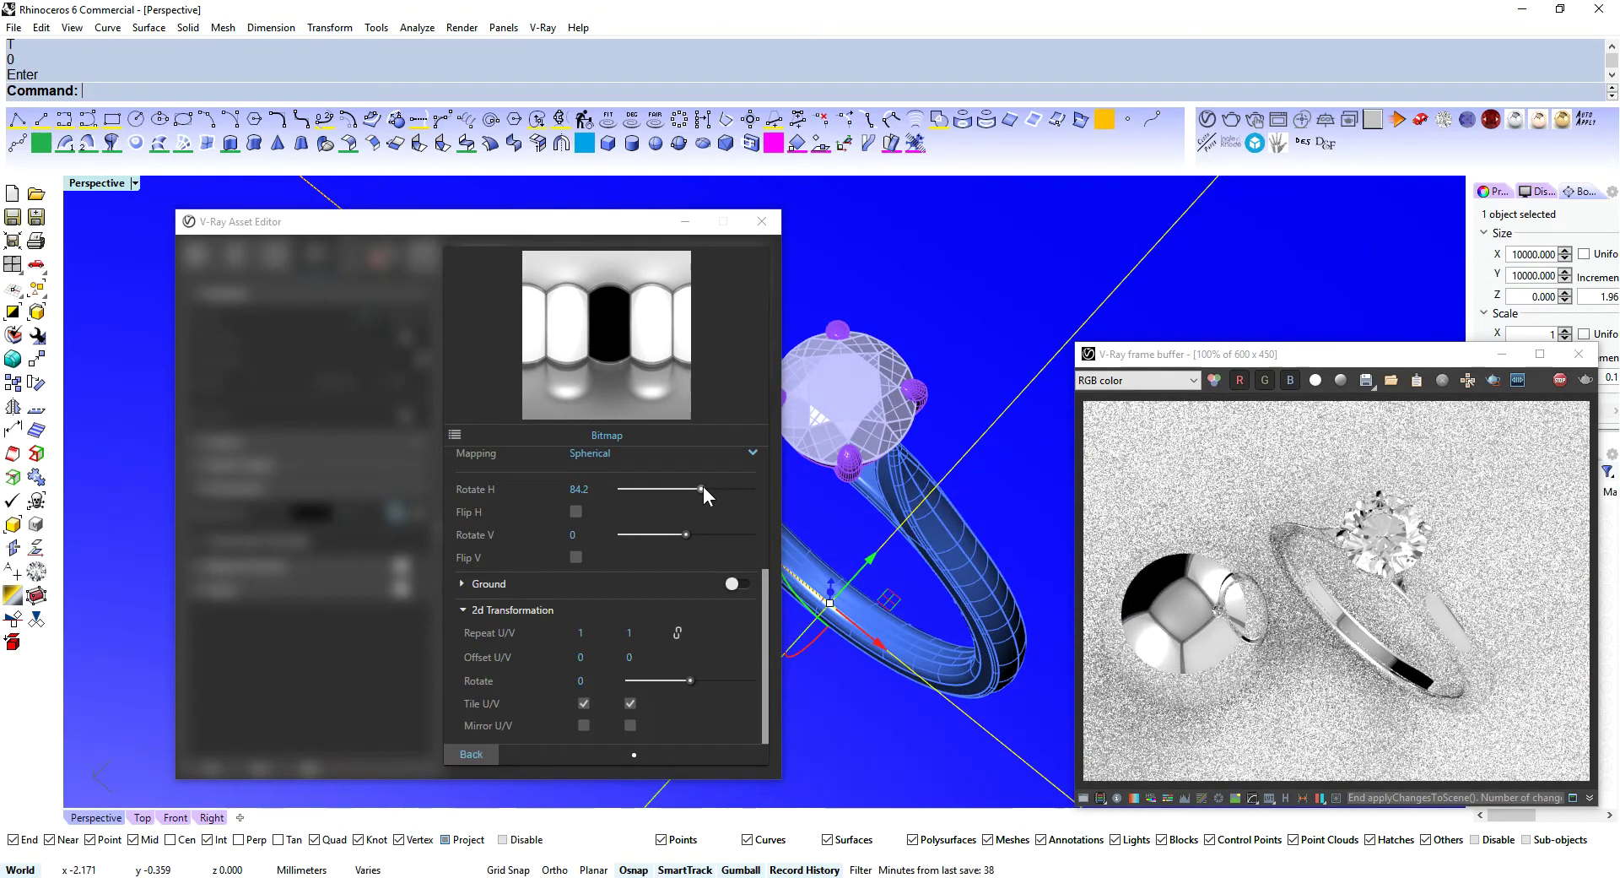
pyautogui.moveTo(703, 488); pyautogui.dragTo(640, 495)
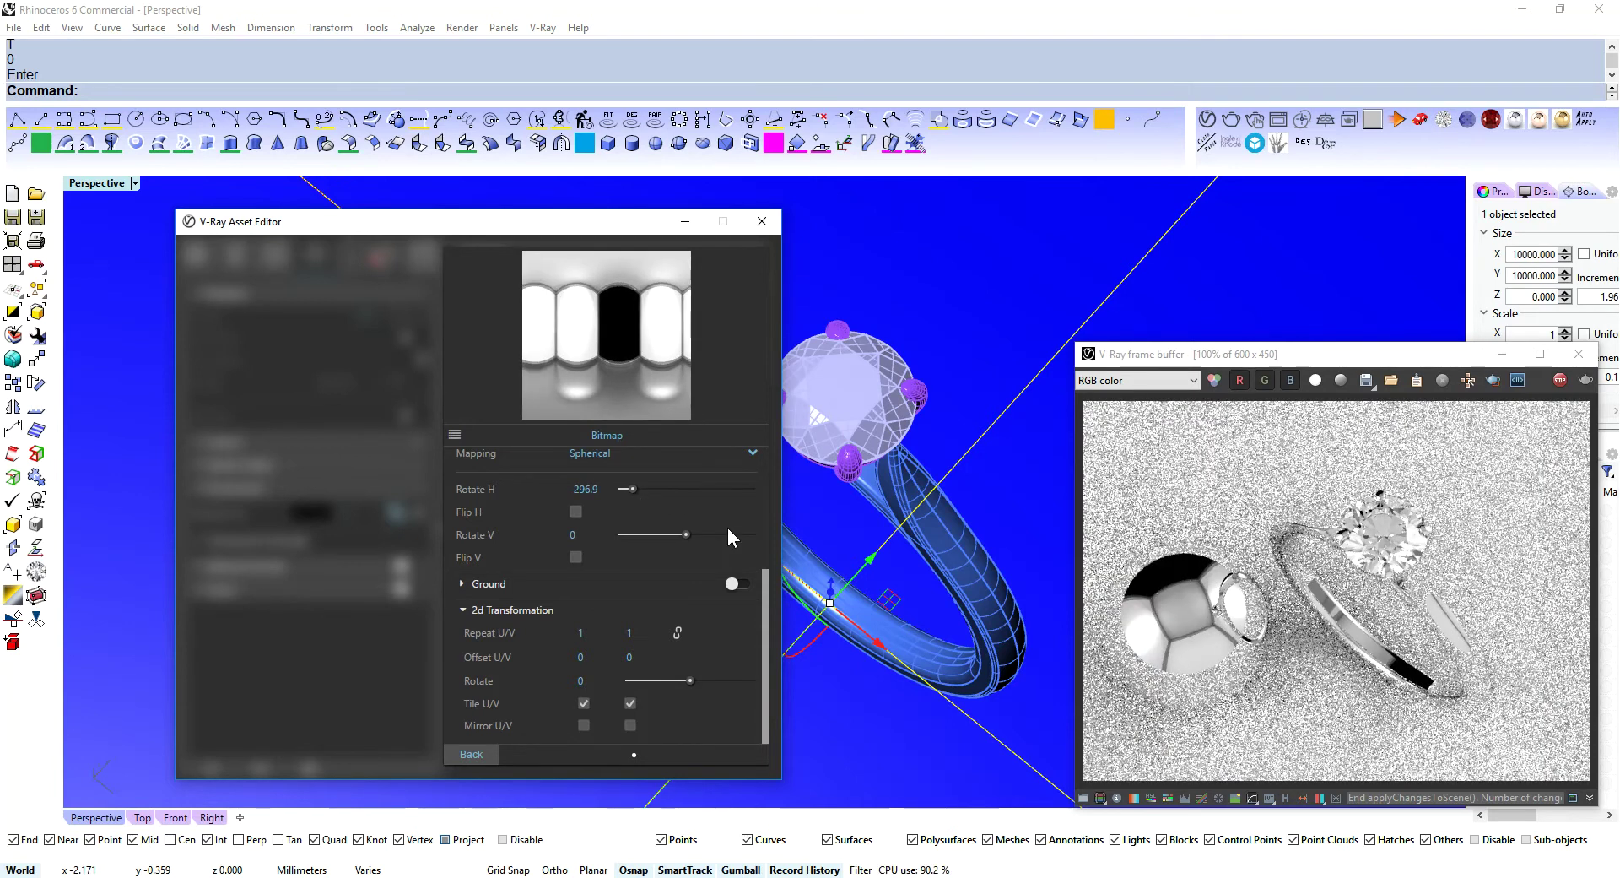
pyautogui.moveTo(854, 574); pyautogui.dragTo(955, 504, button='right')
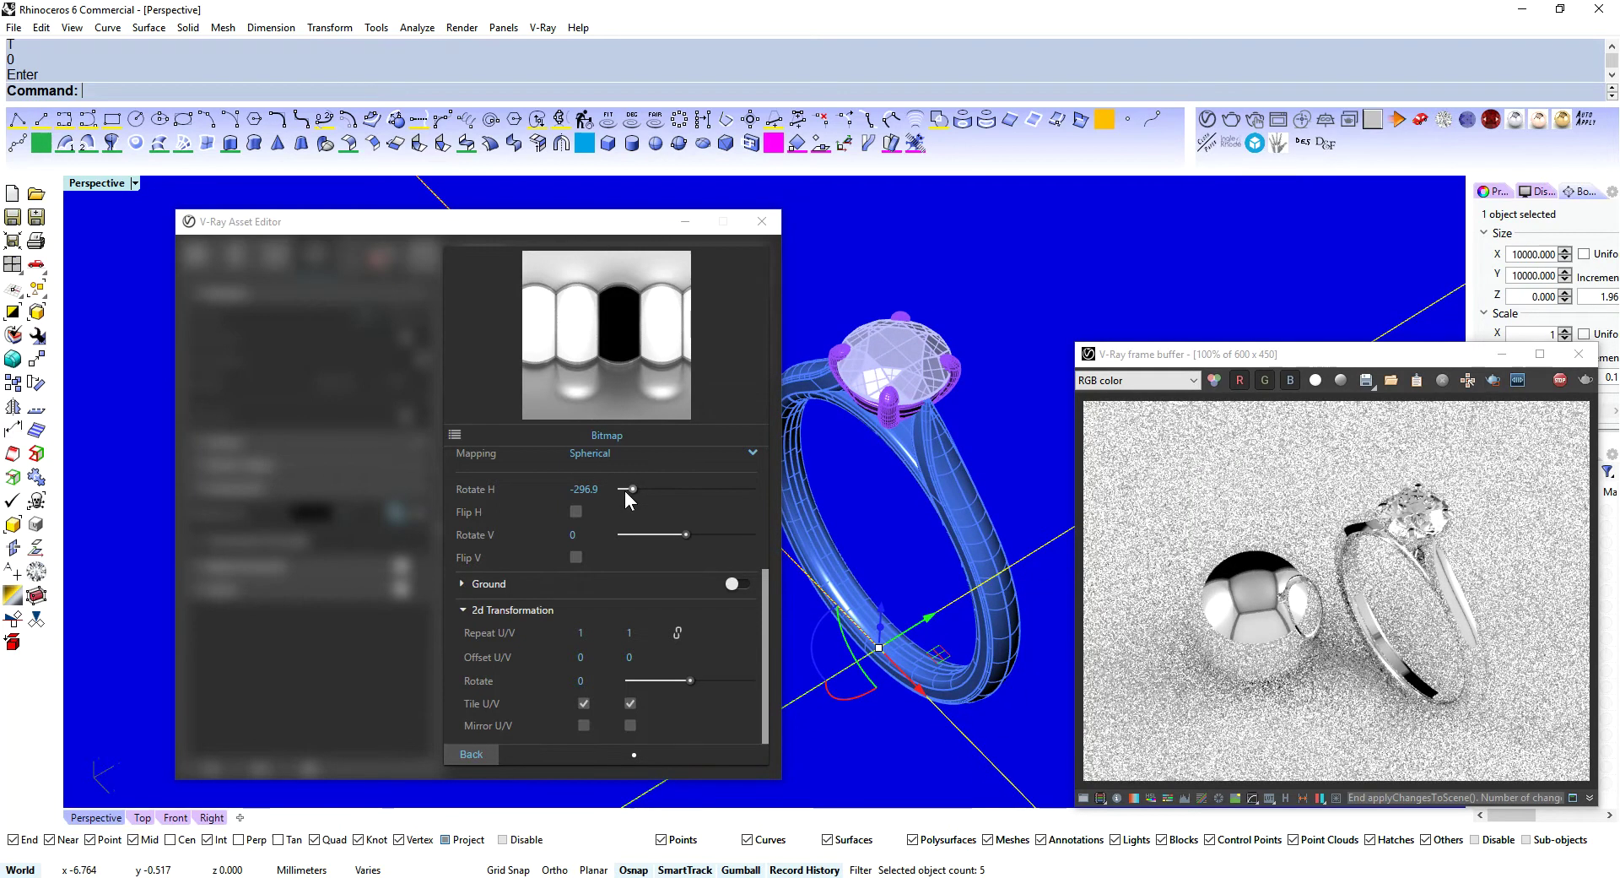
pyautogui.click(463, 478)
pyautogui.write('0')
pyautogui.press('Return')
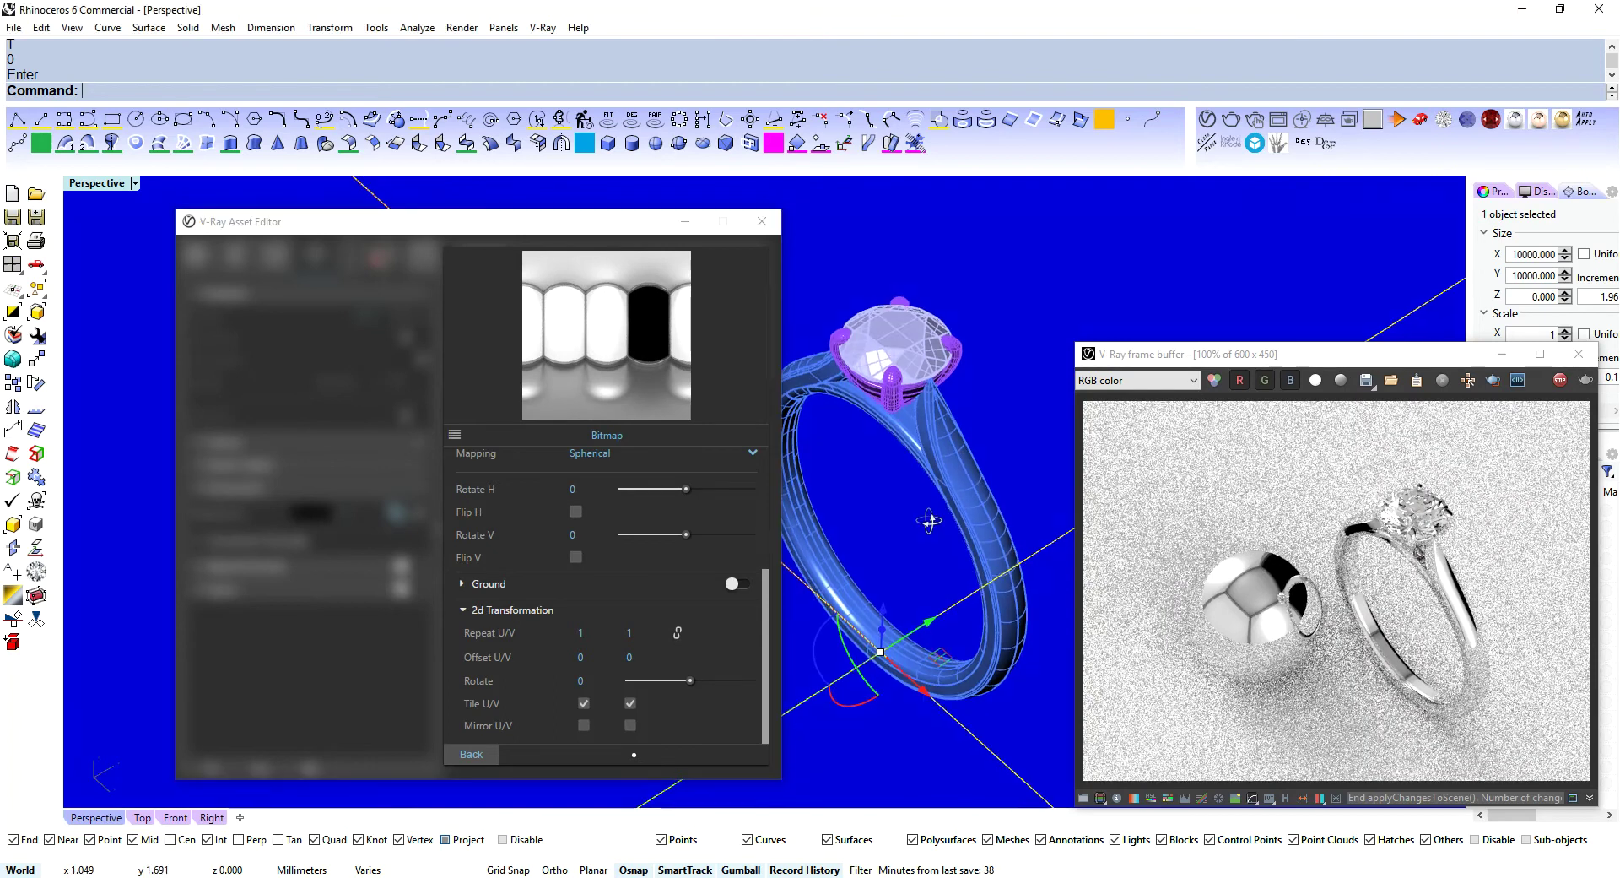
# - Shift the Asset Editor to the left screen edge and select the chrome sphere
pyautogui.moveTo(924, 530); pyautogui.dragTo(893, 459, button='right')
pyautogui.moveTo(625, 223); pyautogui.dragTo(454, 233)
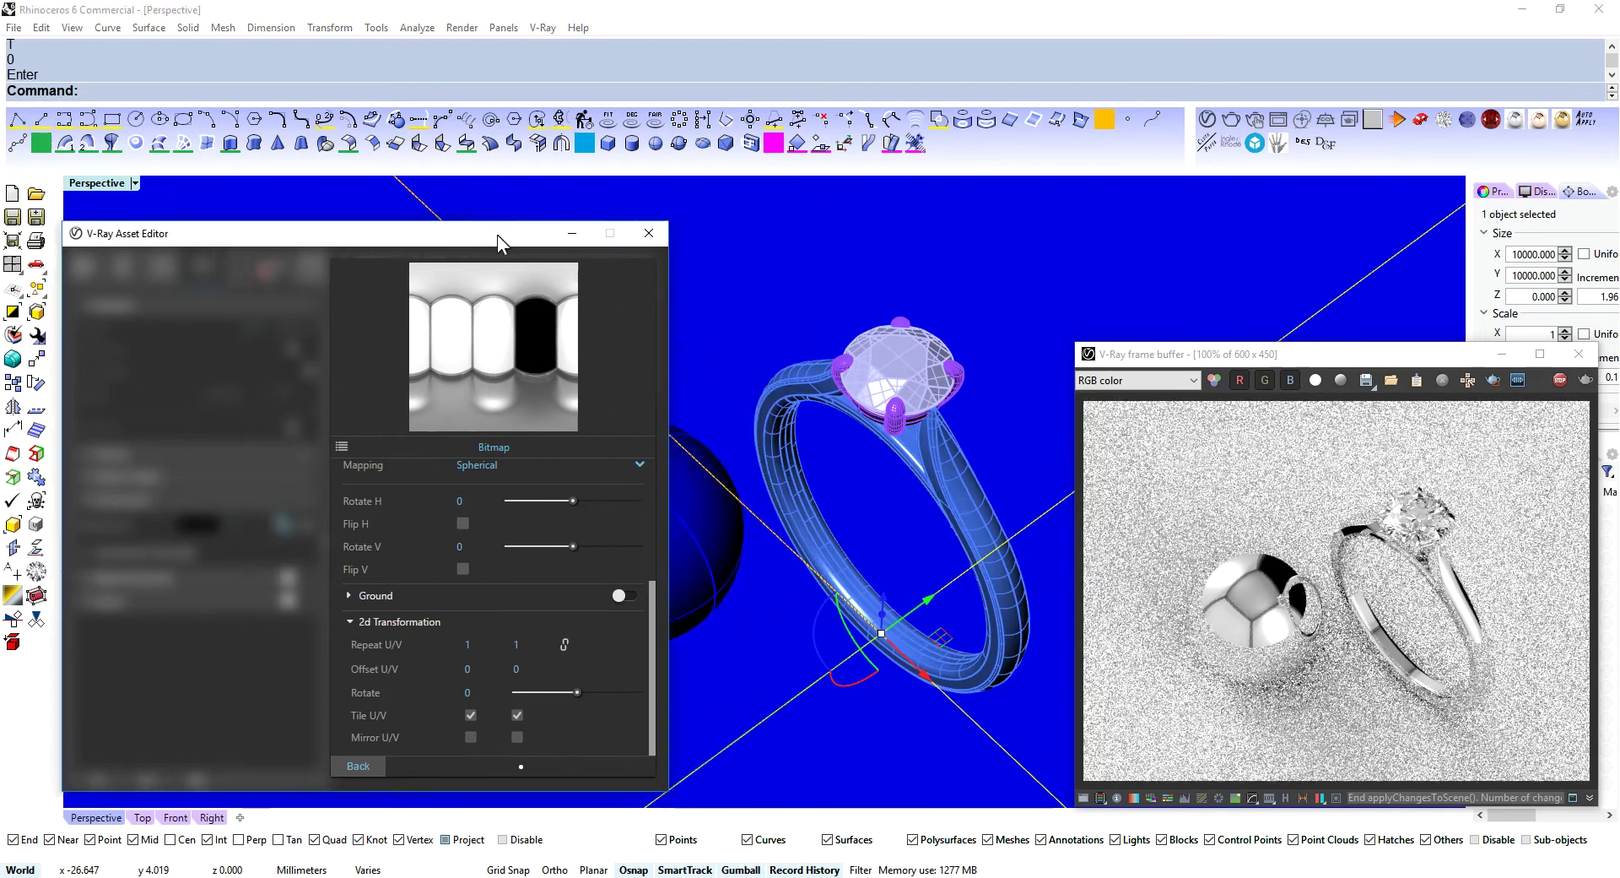
pyautogui.moveTo(709, 444); pyautogui.dragTo(728, 478, button='right')
pyautogui.click(690, 540)
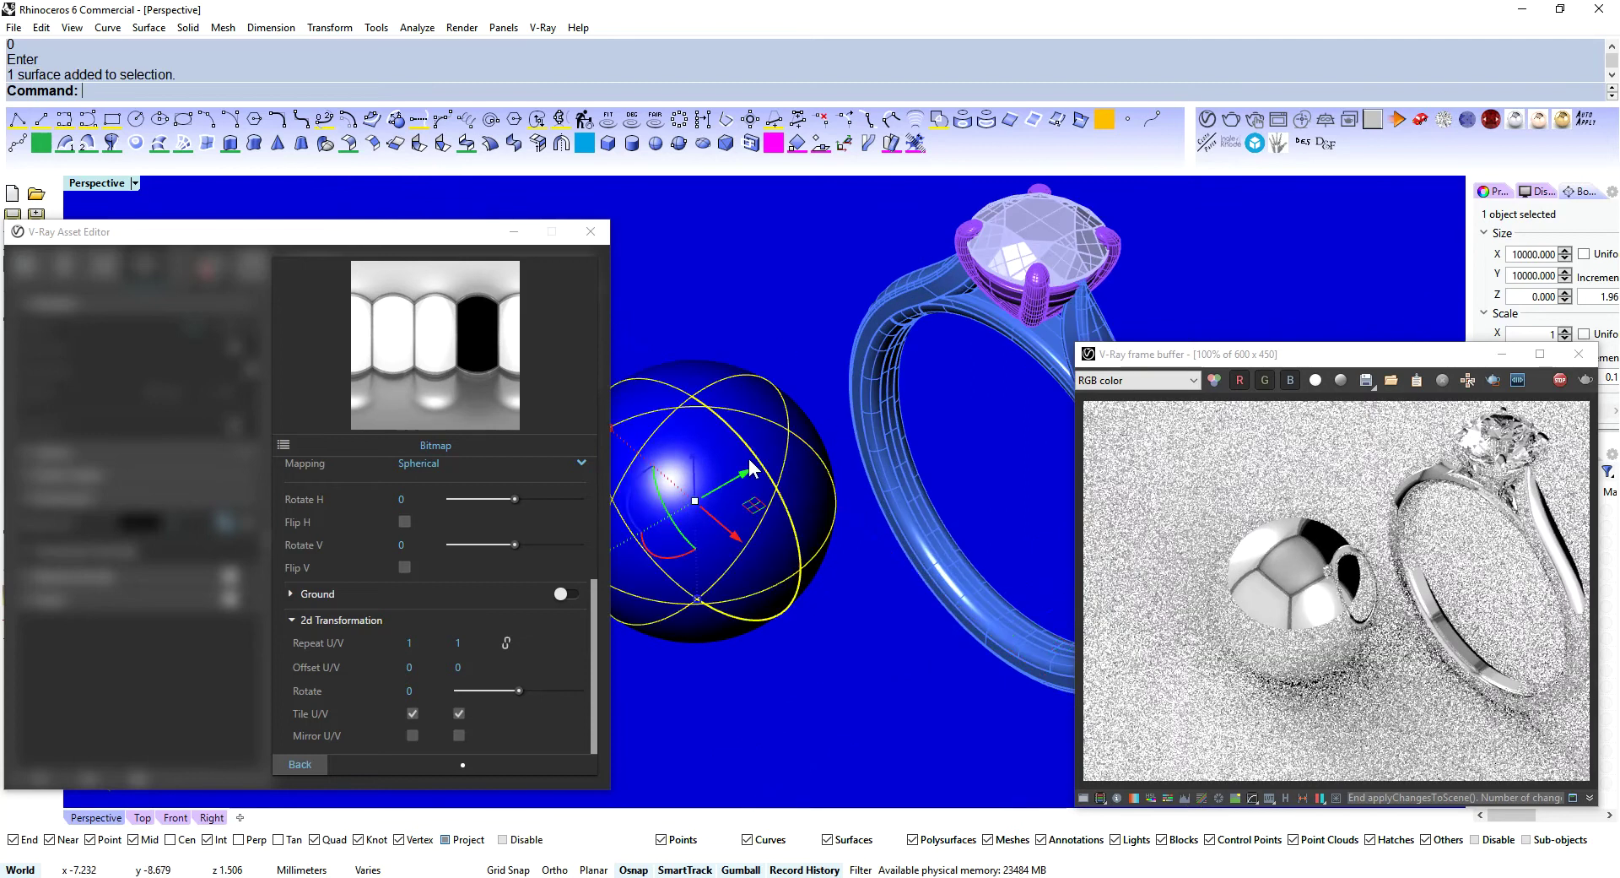
pyautogui.keyDown('shift'); pyautogui.moveTo(880, 496); pyautogui.dragTo(949, 447, button='right'); pyautogui.keyUp('shift')
pyautogui.scroll(-5, 865, 540)
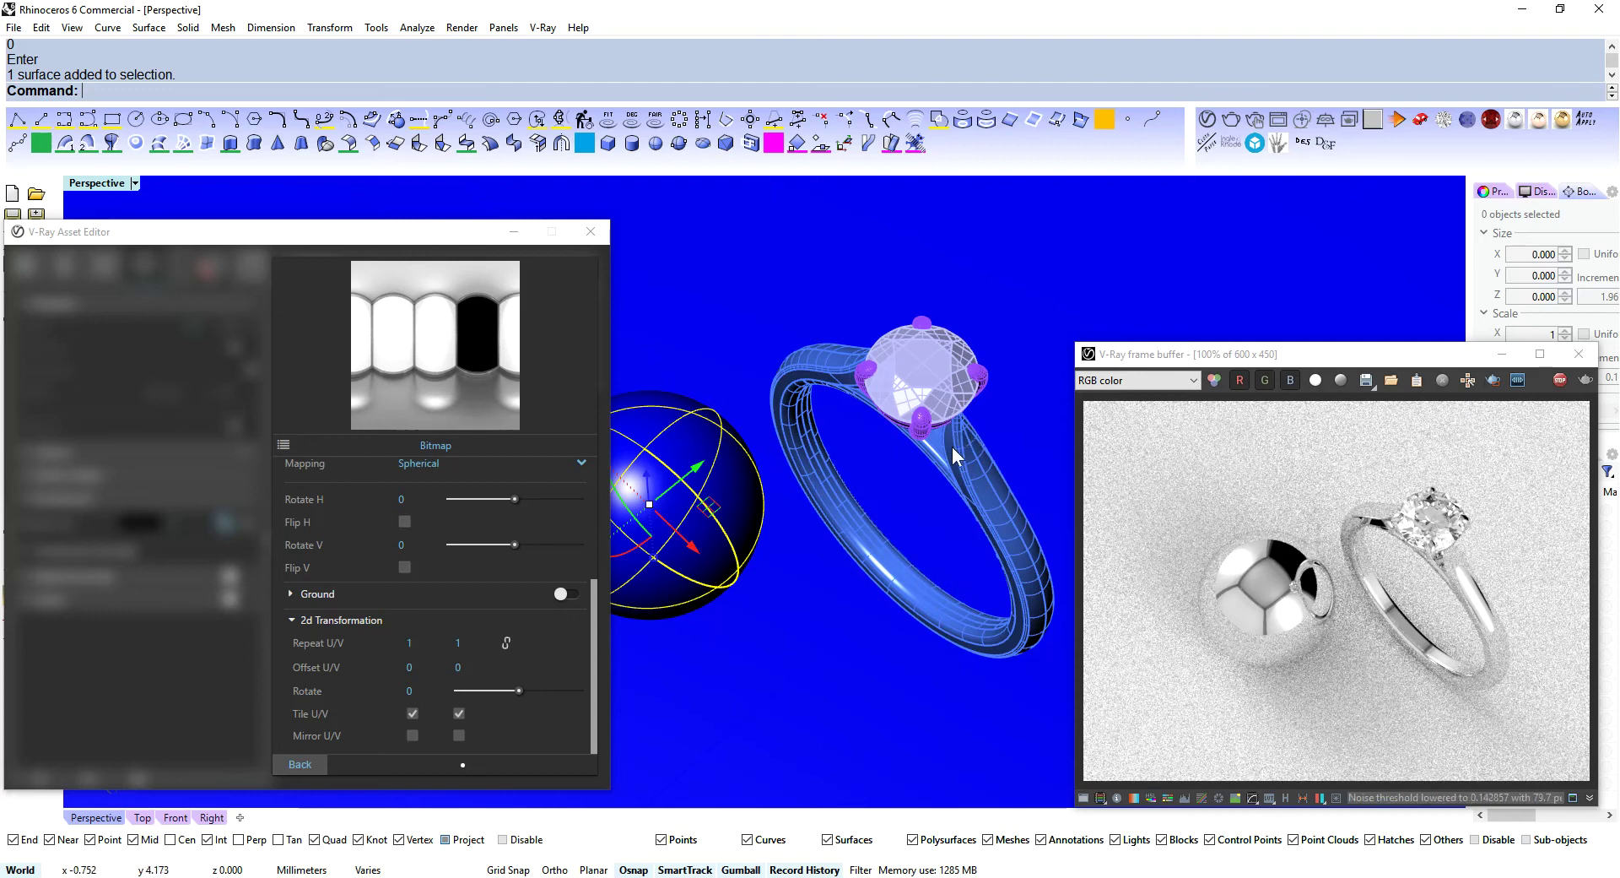
pyautogui.scroll(4, 951, 449)
# - Select the ground plane, orbiting to a side view closer to the ring
pyautogui.moveTo(938, 348); pyautogui.dragTo(888, 493, button='right')
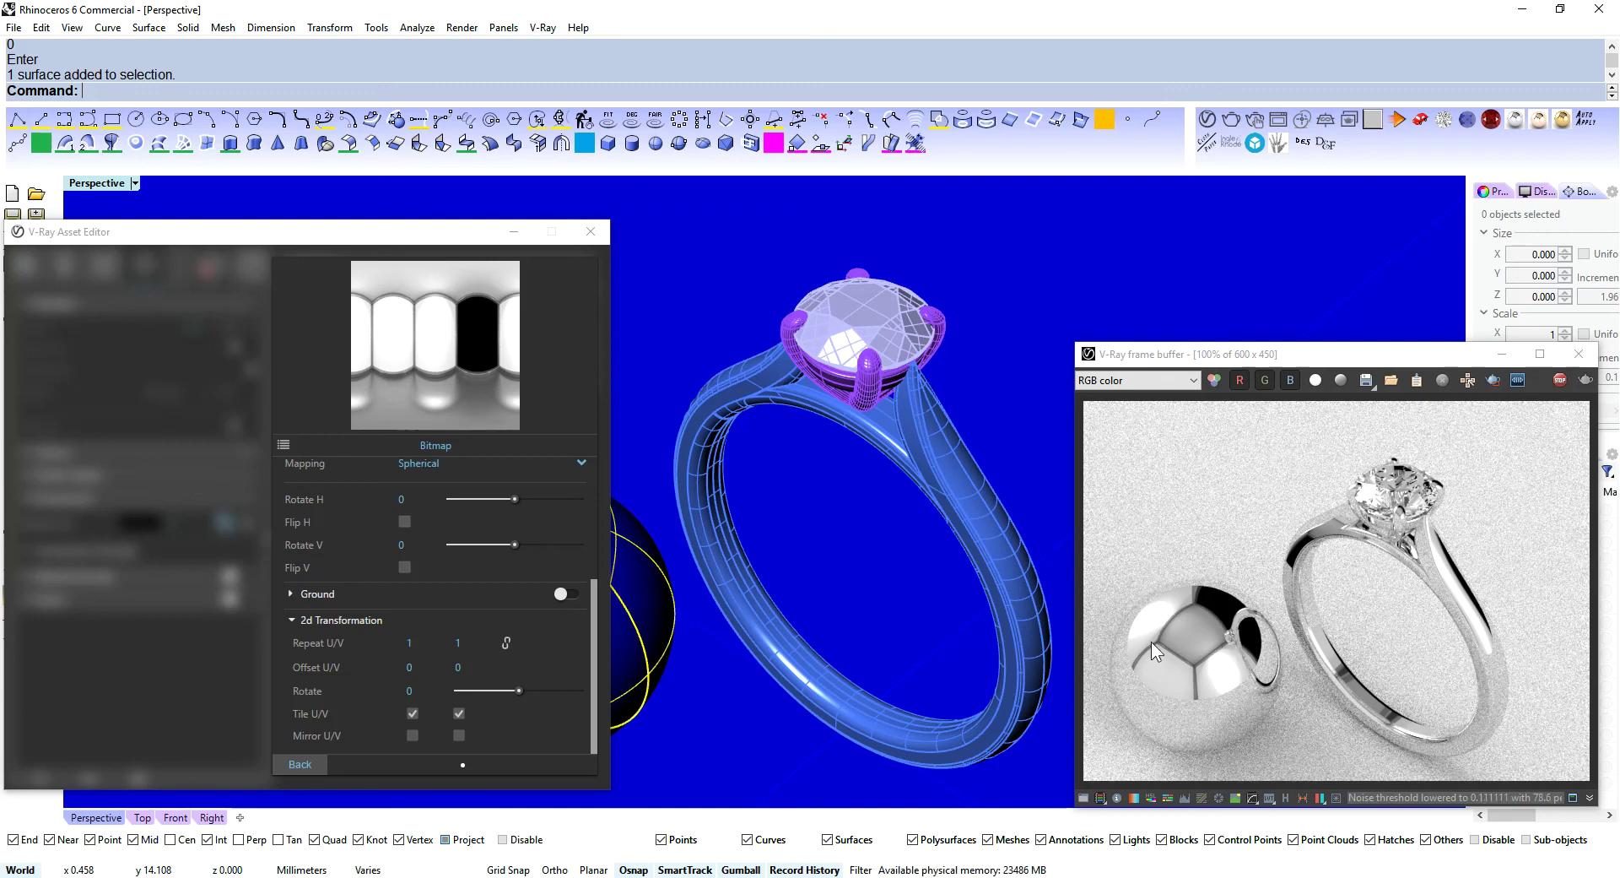
pyautogui.moveTo(1077, 621); pyautogui.dragTo(1055, 567, button='right')
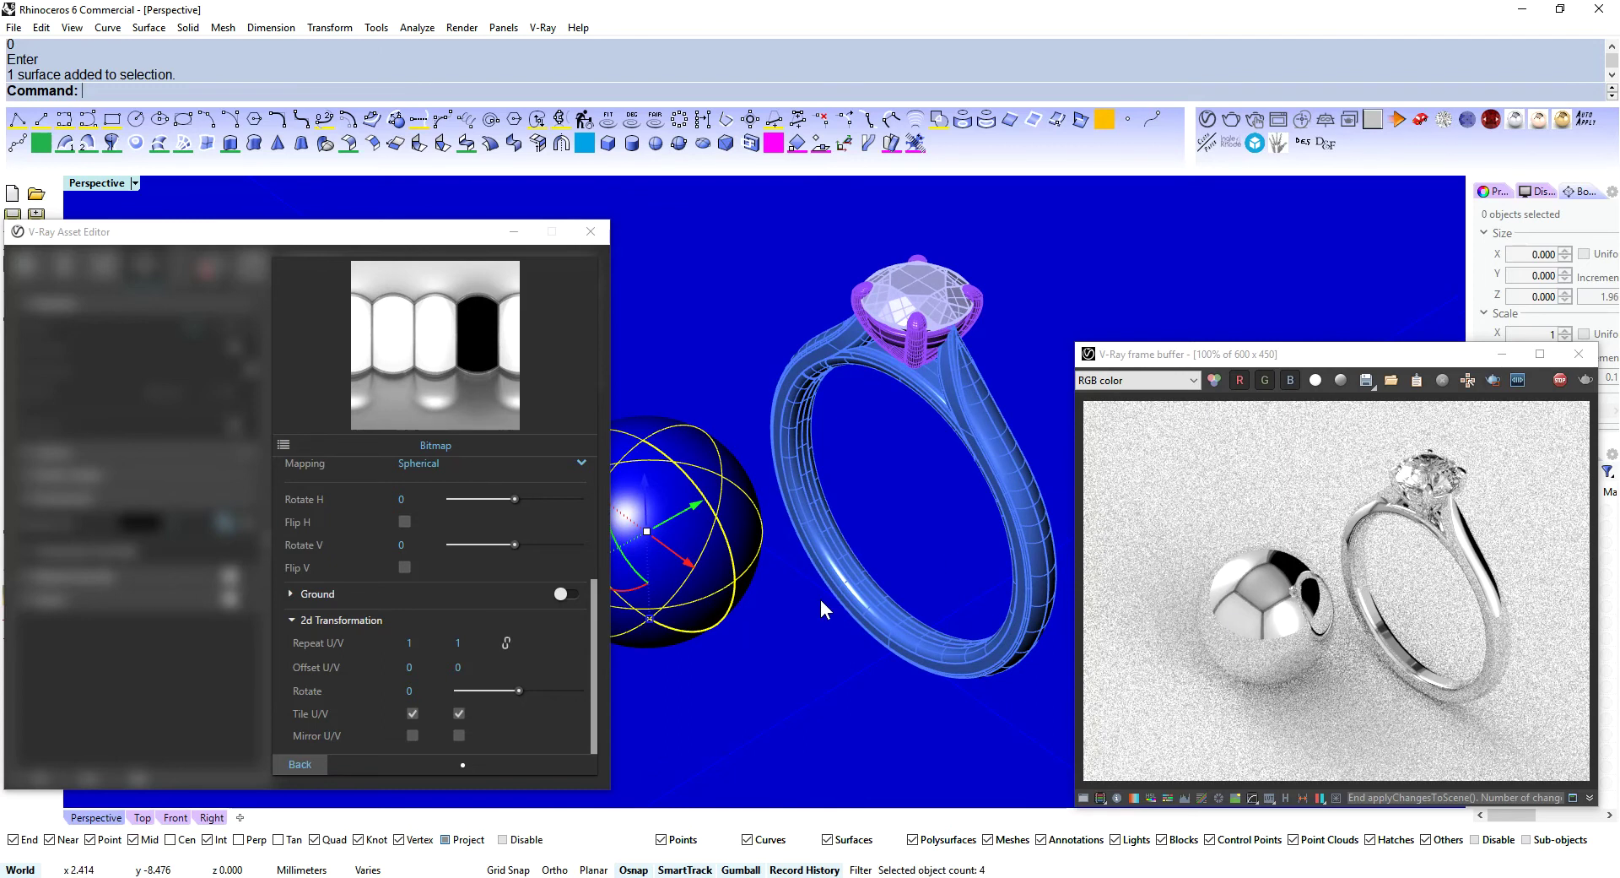
pyautogui.moveTo(821, 599); pyautogui.dragTo(852, 649, button='right')
pyautogui.click(853, 650)
pyautogui.moveTo(862, 434); pyautogui.dragTo(858, 493, button='right')
# - Go back from the Bitmap panel to the Settings tab and orbit to check the refreshed render
pyautogui.click(304, 764)
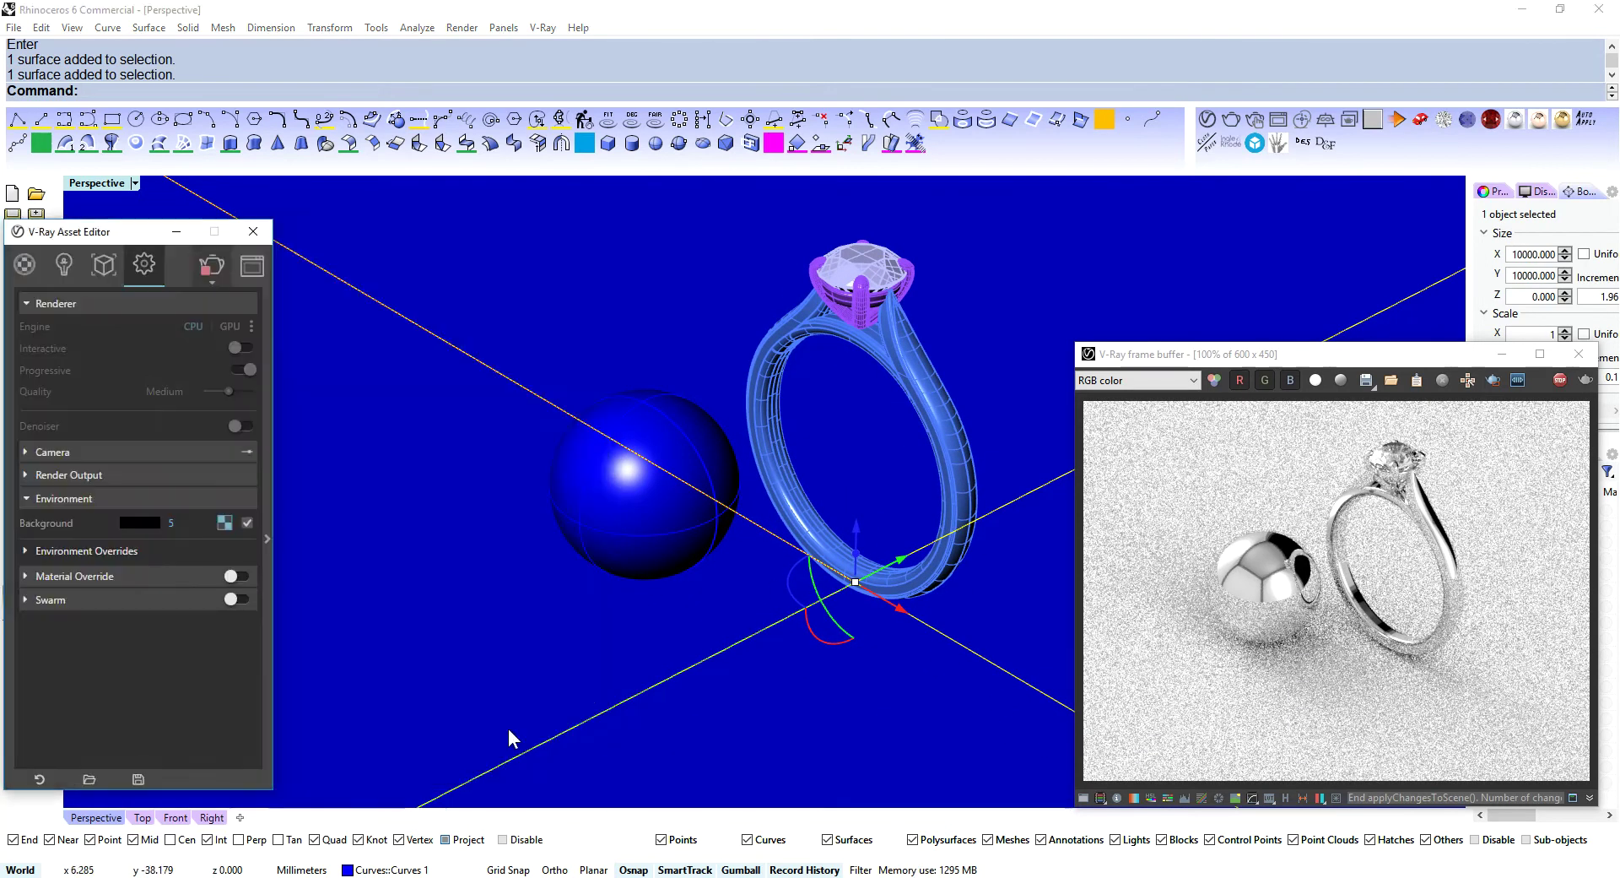
pyautogui.moveTo(886, 541); pyautogui.dragTo(878, 590, button='right')
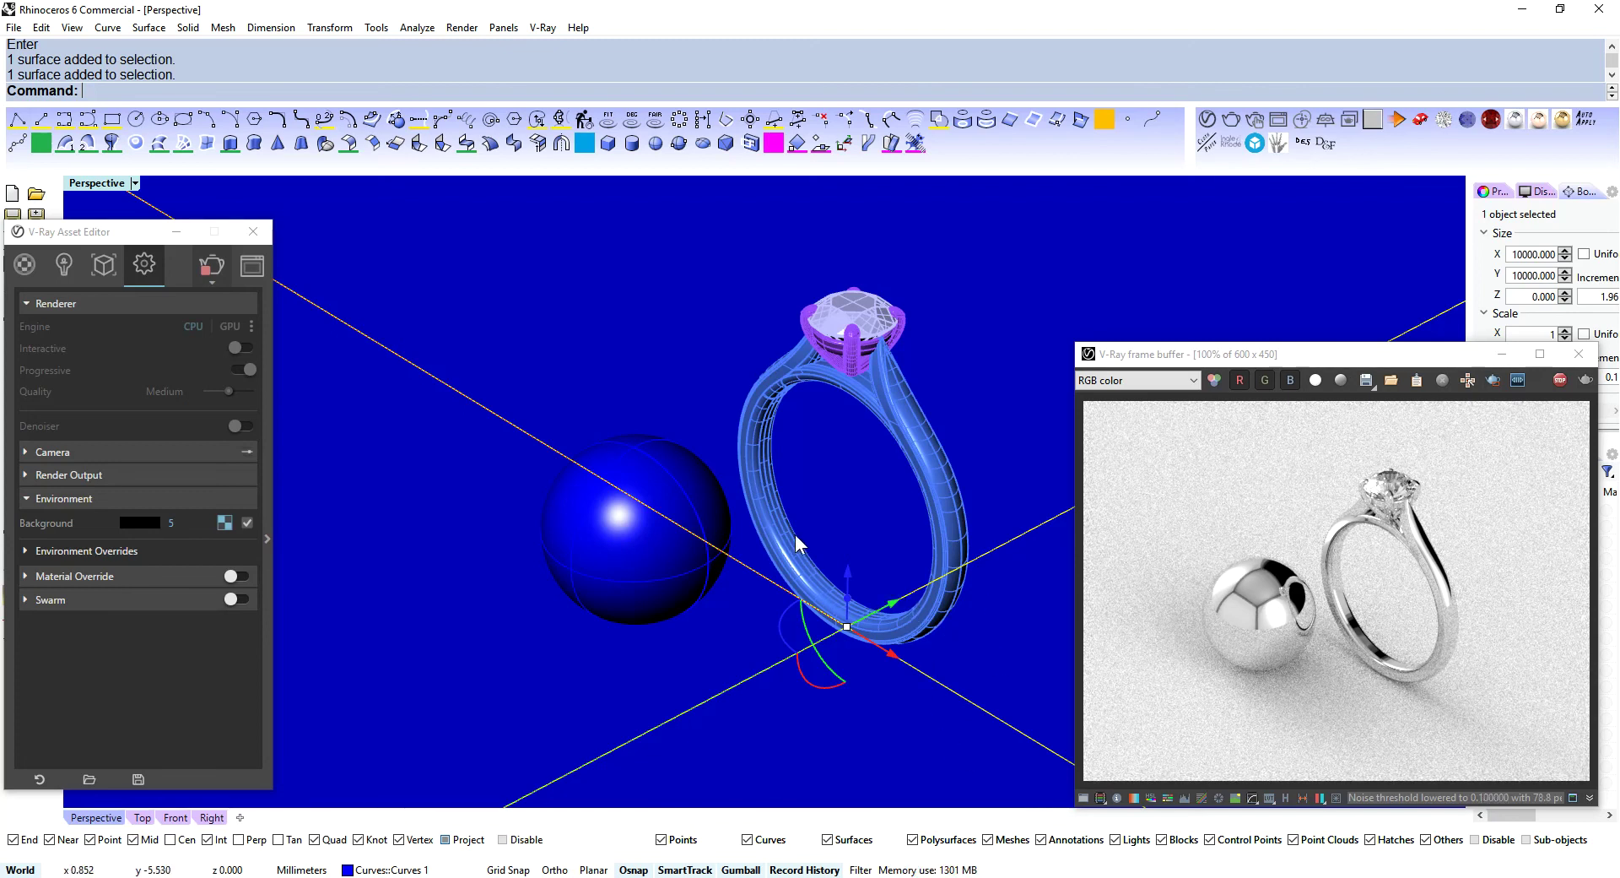
pyautogui.moveTo(795, 535); pyautogui.dragTo(806, 559, button='right')
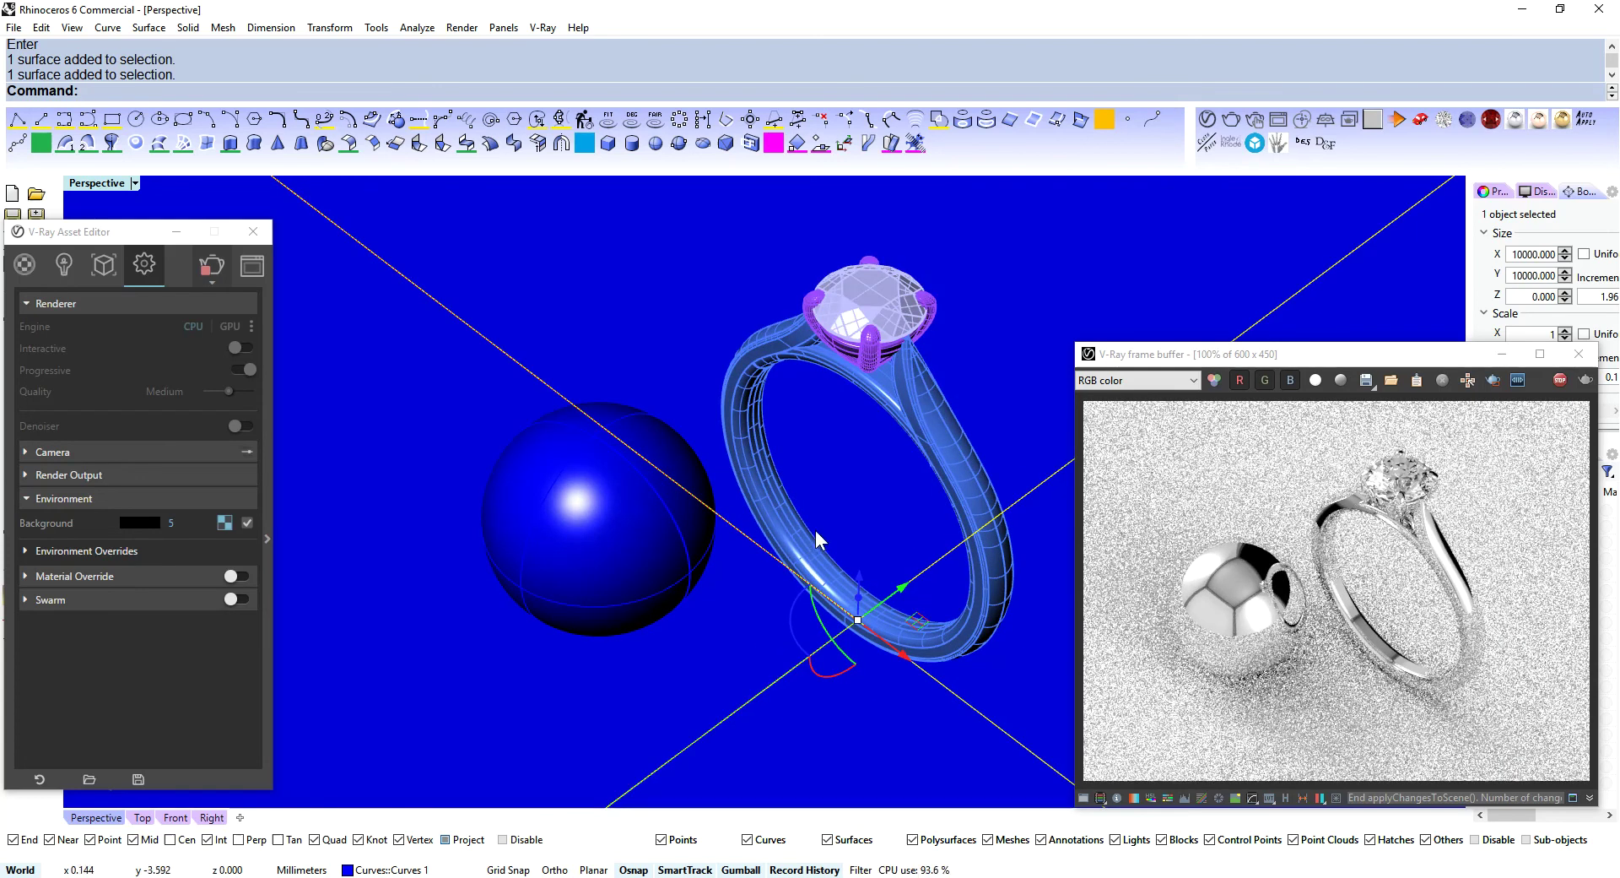